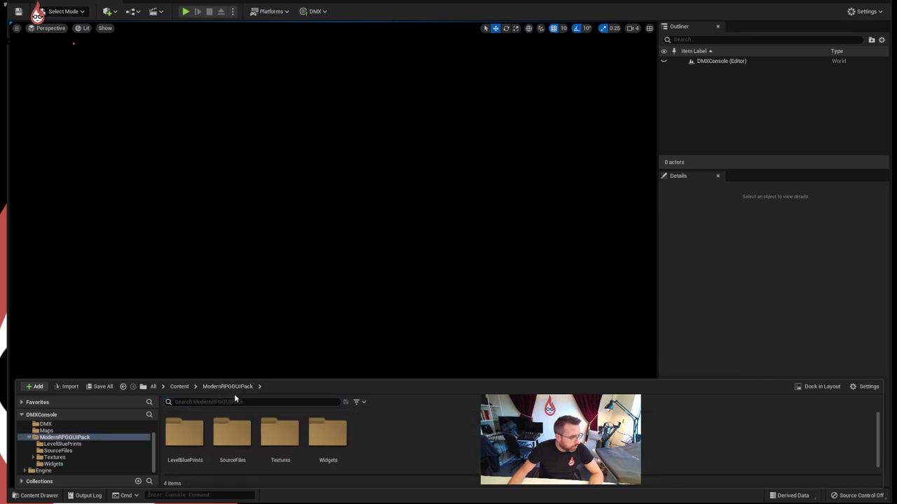
Step: Look through the textures in the ModernRPGGUIPack Textures/08Settings folder
double_click(285, 433)
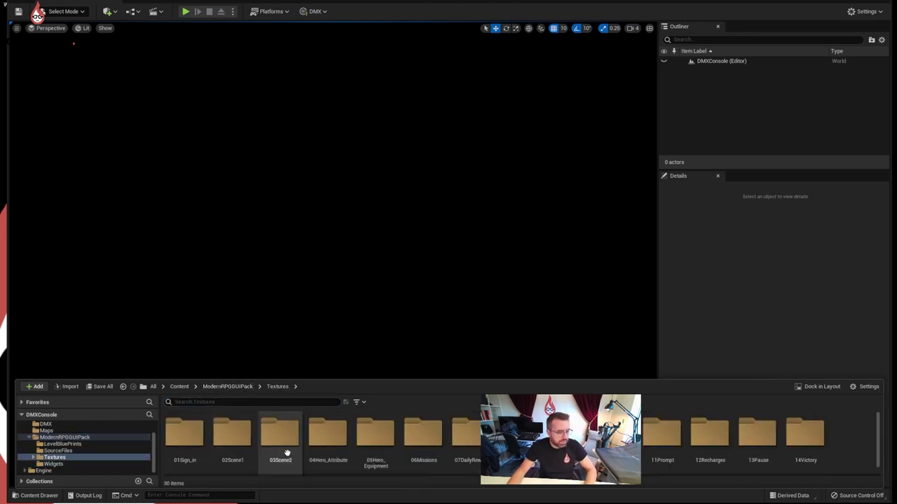
scroll(463, 438, down, 2)
scroll(542, 431, up, 2)
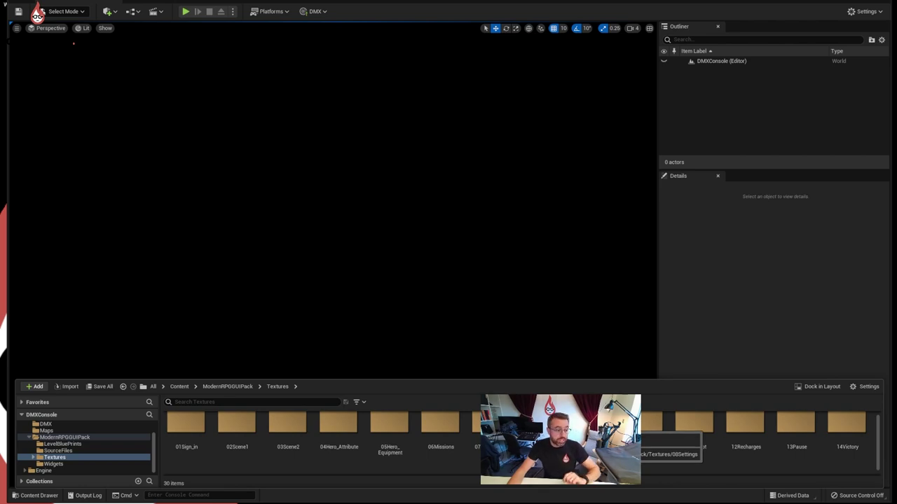
double_click(542, 427)
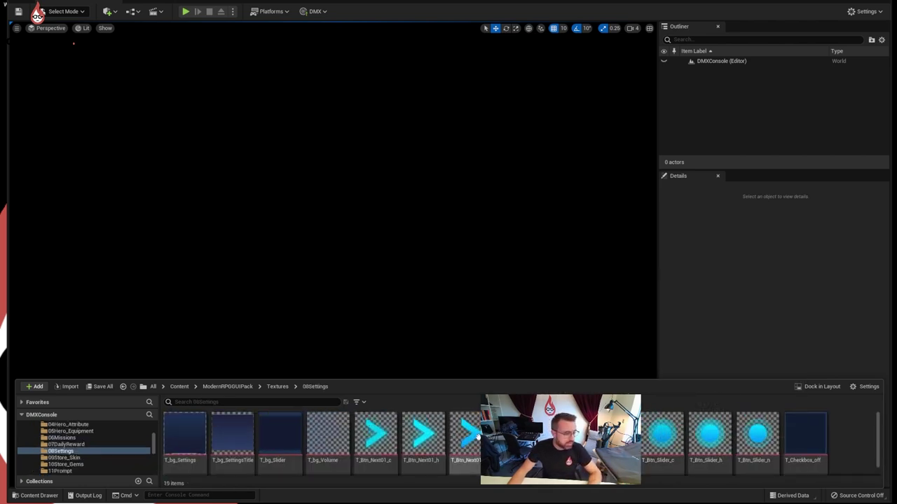
scroll(448, 435, down, 2)
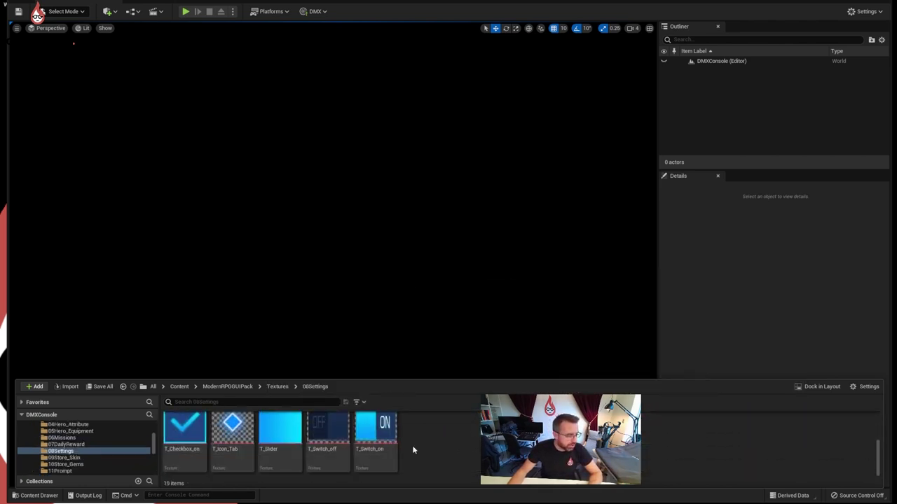
scroll(426, 444, up, 2)
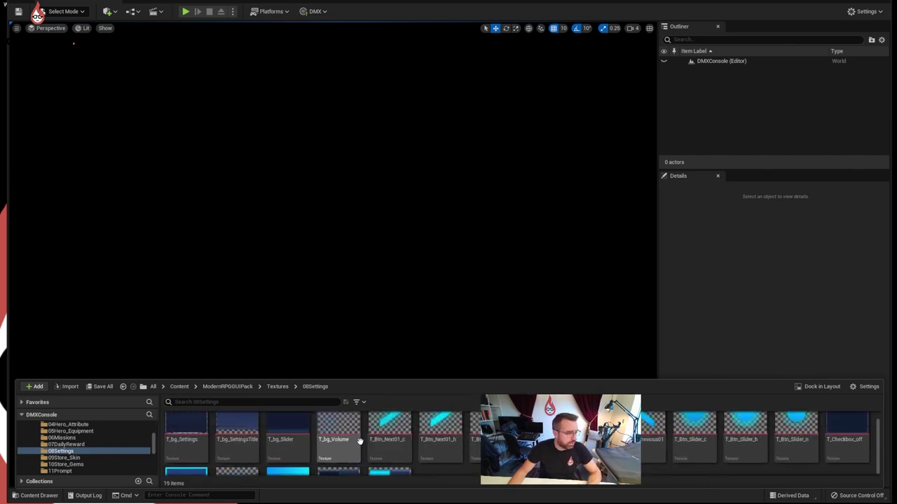
Step: View the PSD_08Settings texture from the pack's SourceFiles folder and close it
click(276, 387)
click(228, 387)
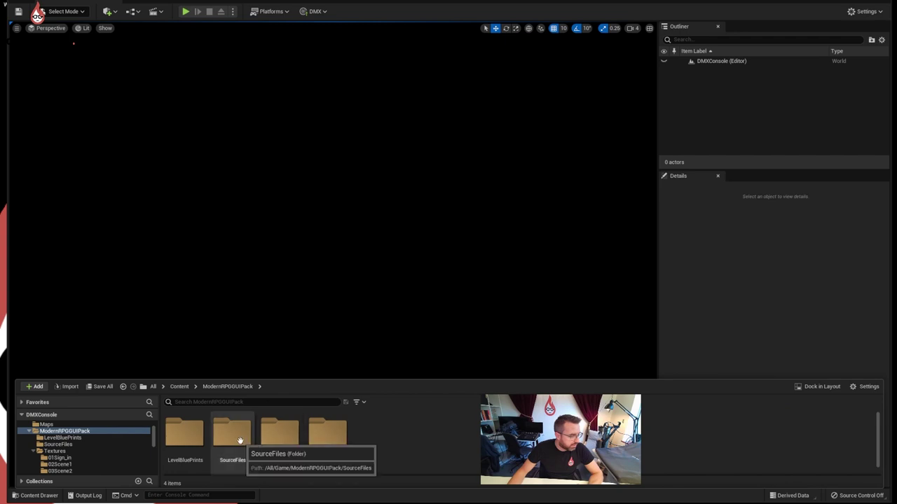
double_click(232, 433)
scroll(768, 435, down, 2)
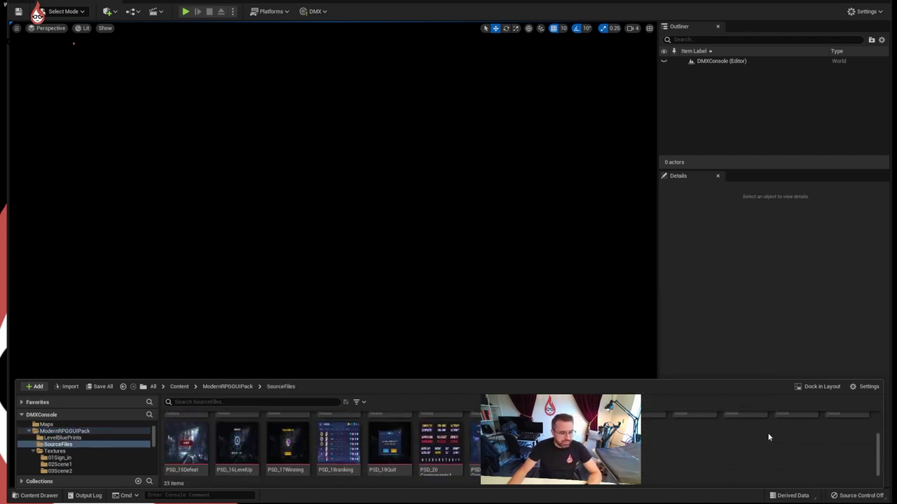
scroll(672, 438, up, 2)
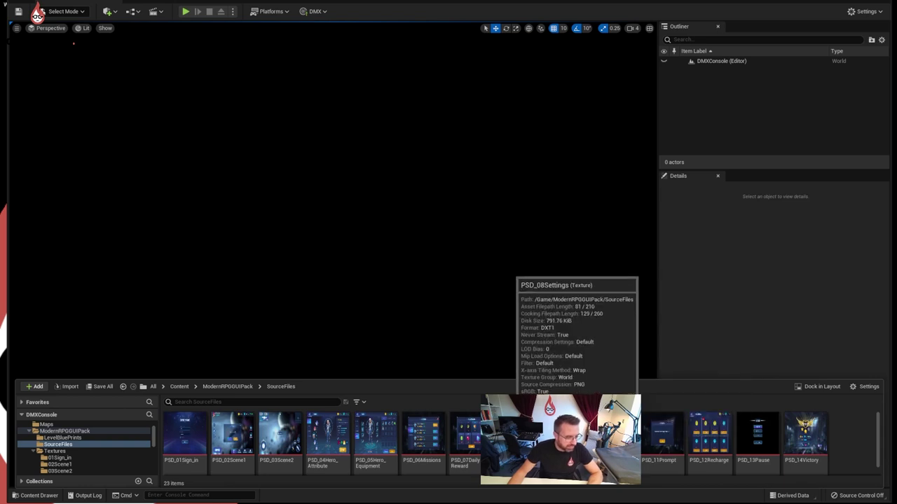
double_click(517, 433)
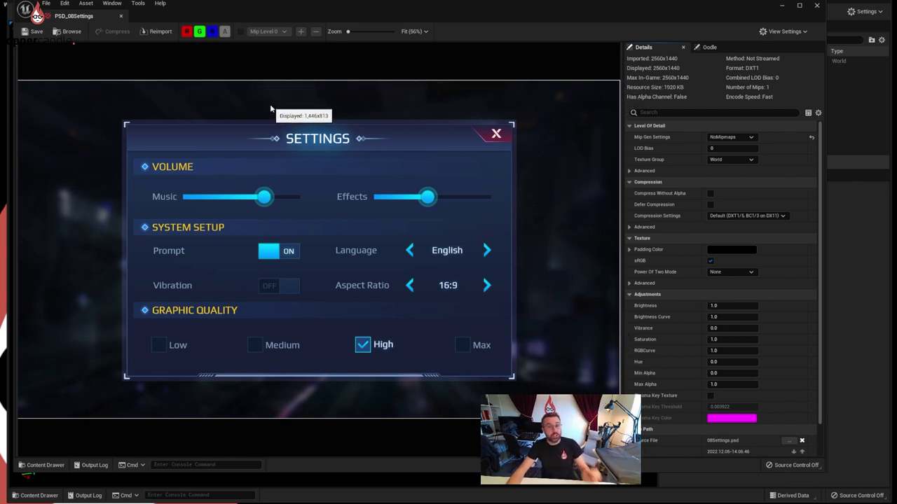
click(120, 15)
Step: Open the LB_PlayAllUIPages level from the pack's LevelBluePrints folder
click(39, 495)
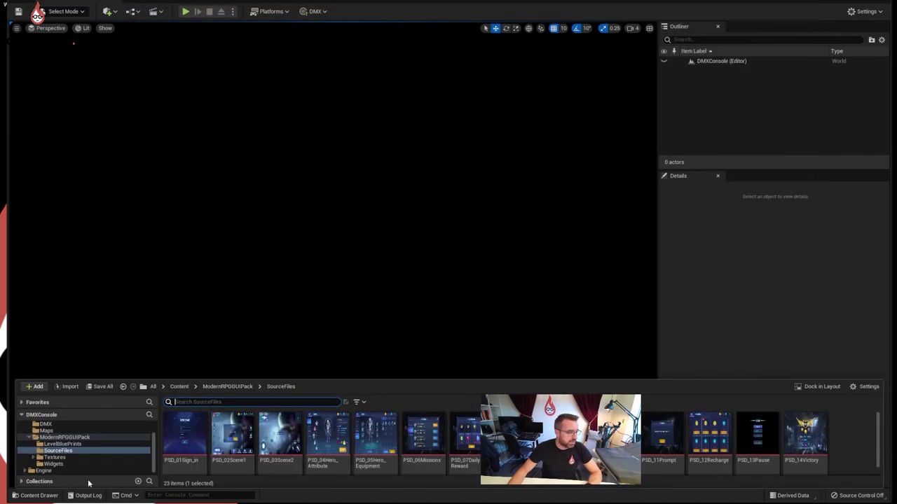
click(238, 387)
double_click(184, 433)
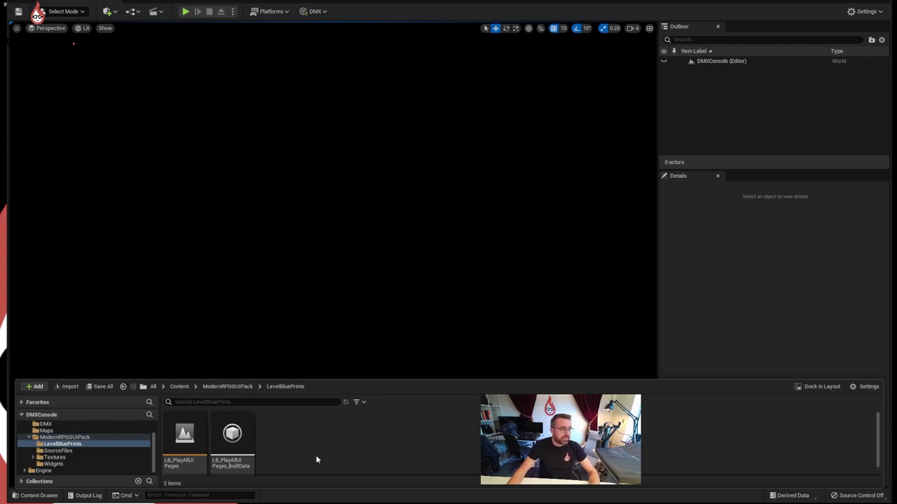
click(186, 433)
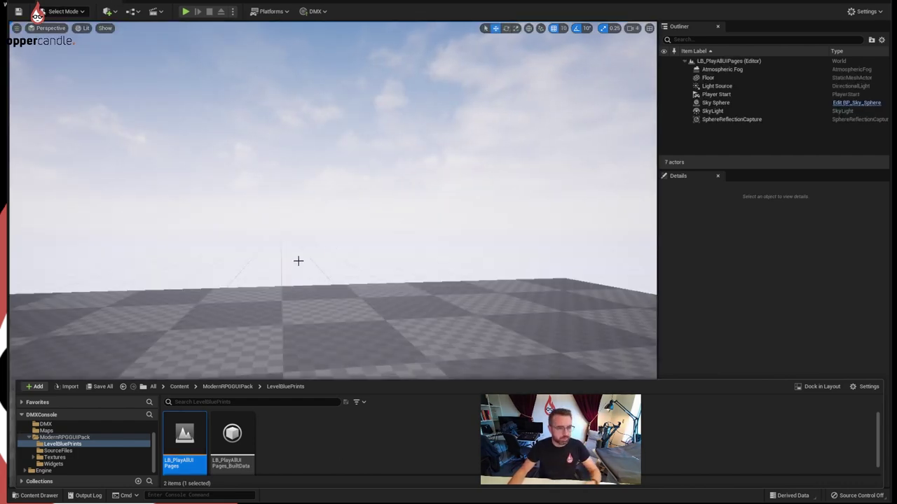
right_drag(272, 214, 273, 176)
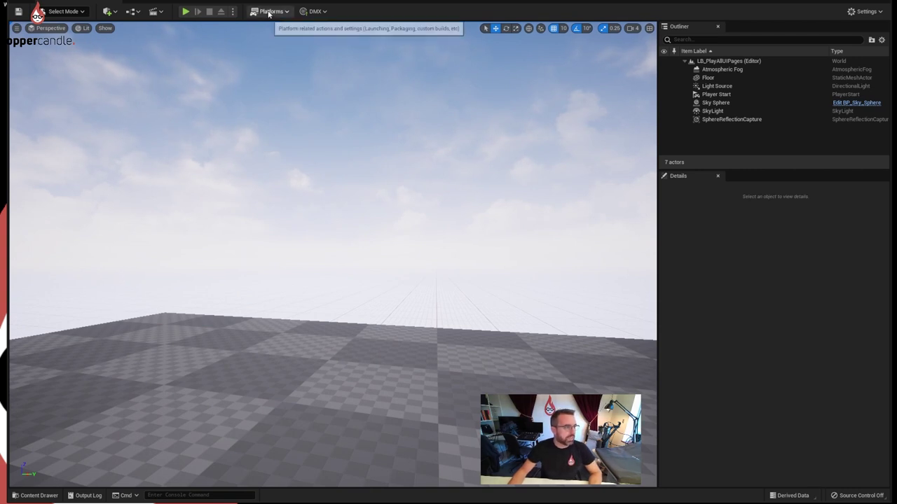
Step: Open the level blueprint and examine the Event BeginPlay, Right and Left key logic in its event graph
click(155, 12)
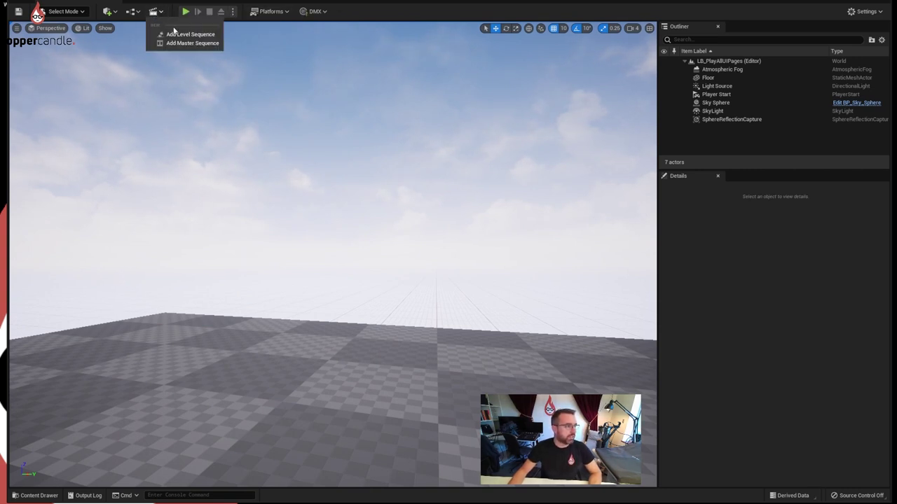
click(133, 11)
click(178, 73)
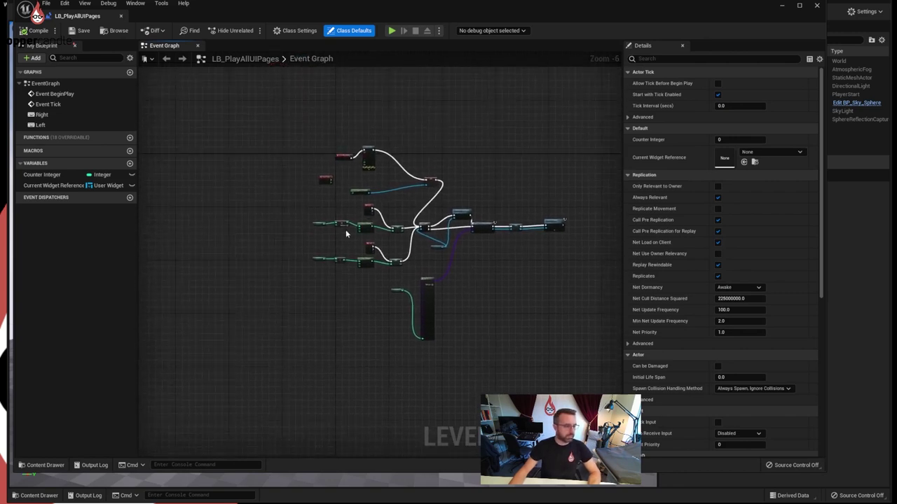
scroll(362, 169, up, 4)
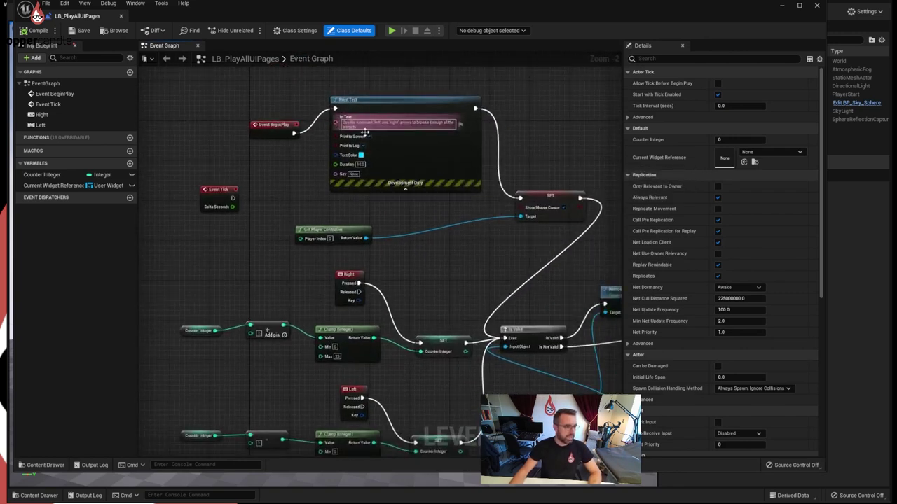
right_drag(459, 222, 350, 204)
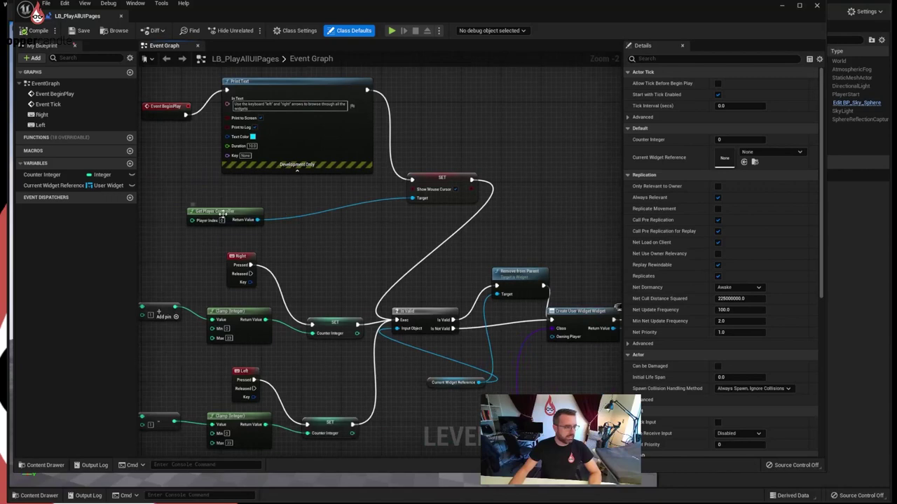
right_drag(335, 337, 436, 228)
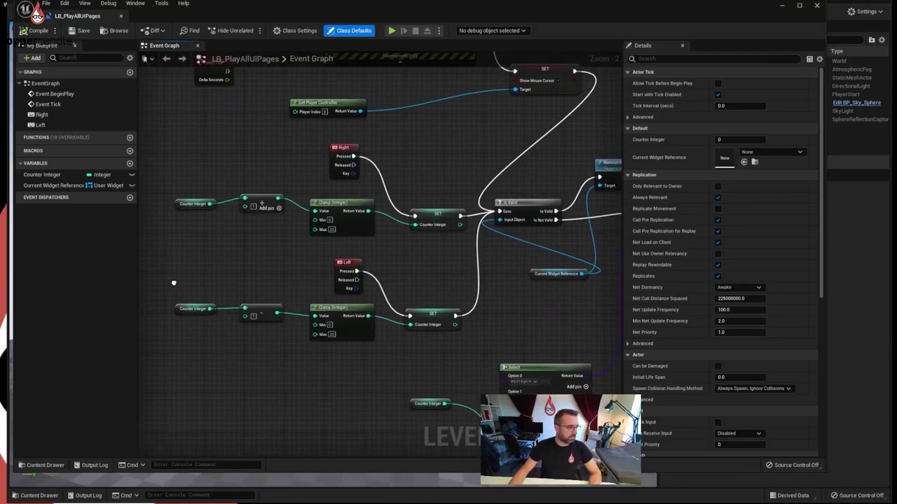
right_drag(173, 284, 166, 264)
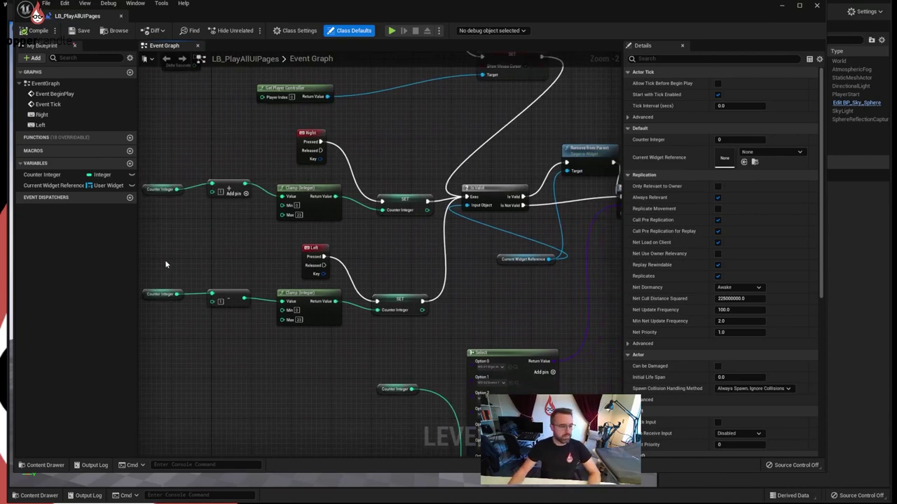
Step: Examine the widget options of the Select node driven by the Counter Integer variable
right_drag(536, 298, 442, 88)
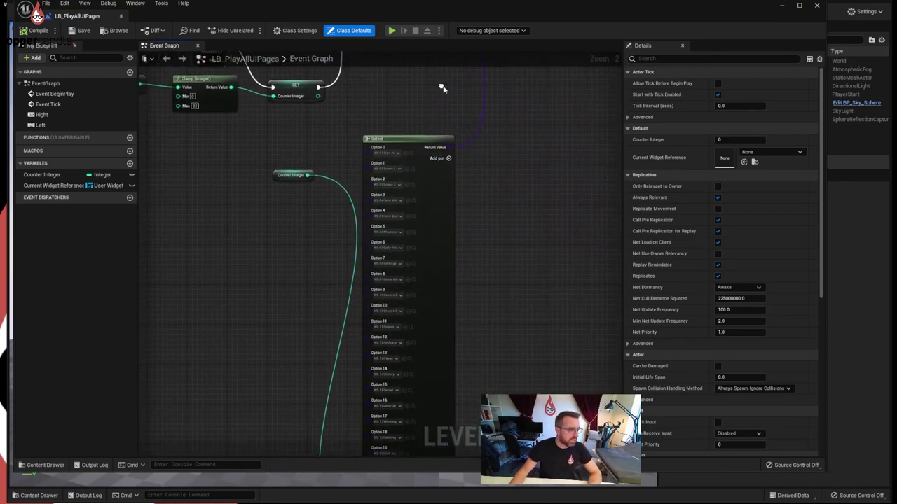
scroll(496, 202, down, 1)
right_drag(496, 203, 502, 286)
scroll(413, 177, up, 2)
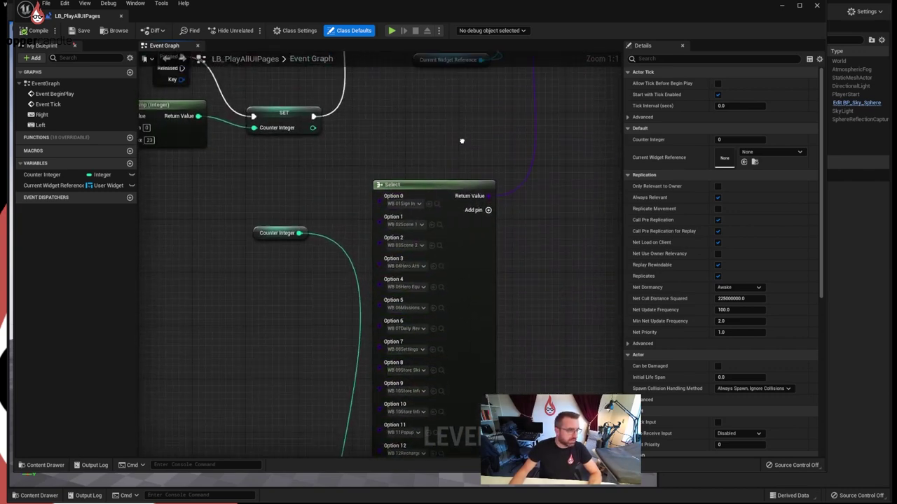
Step: Examine the chain from Is Valid through Create User Widget to Add to Viewport, and close the level blueprint
right_drag(460, 140, 339, 395)
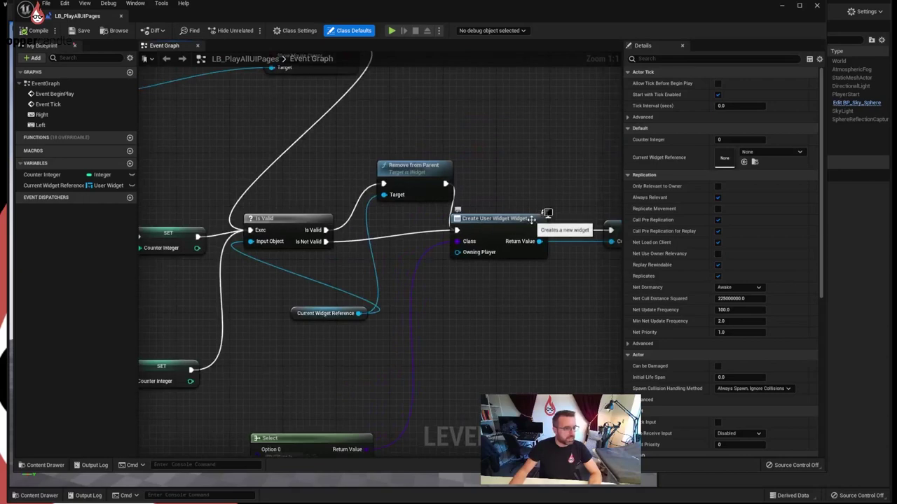
right_drag(539, 228, 414, 227)
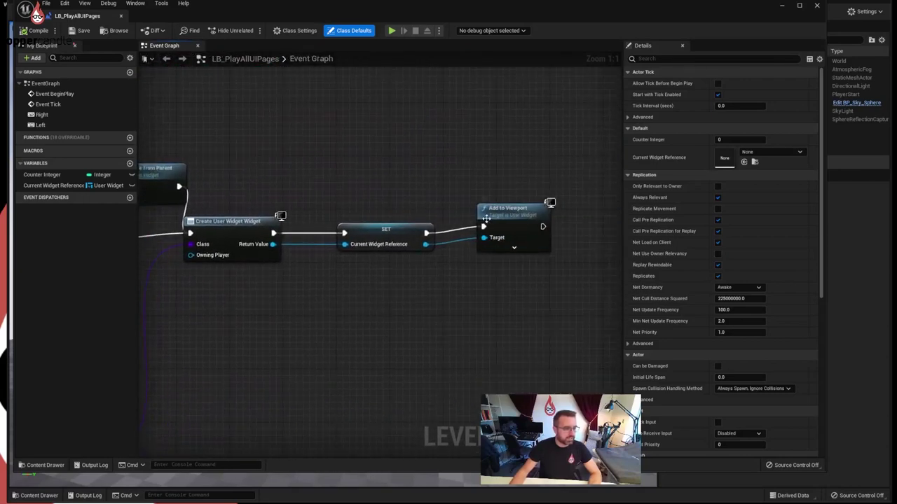
right_drag(276, 162, 347, 151)
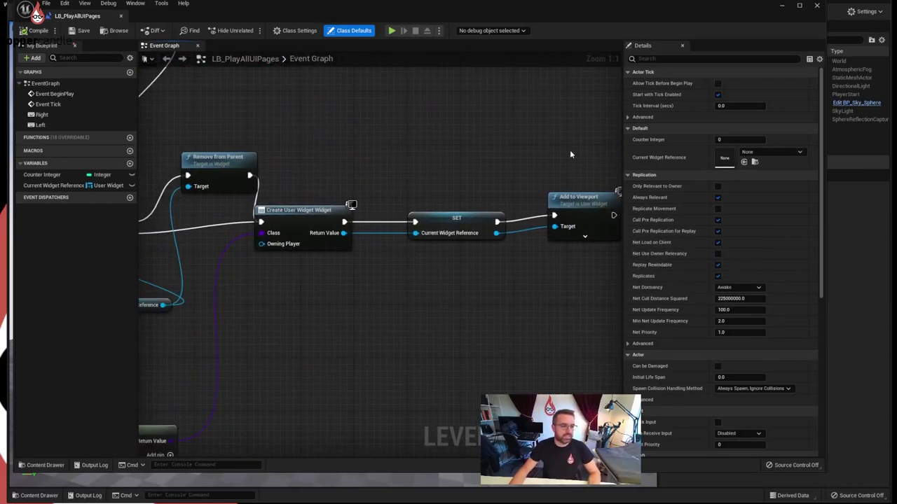
right_drag(456, 282, 518, 258)
scroll(414, 139, down, 1)
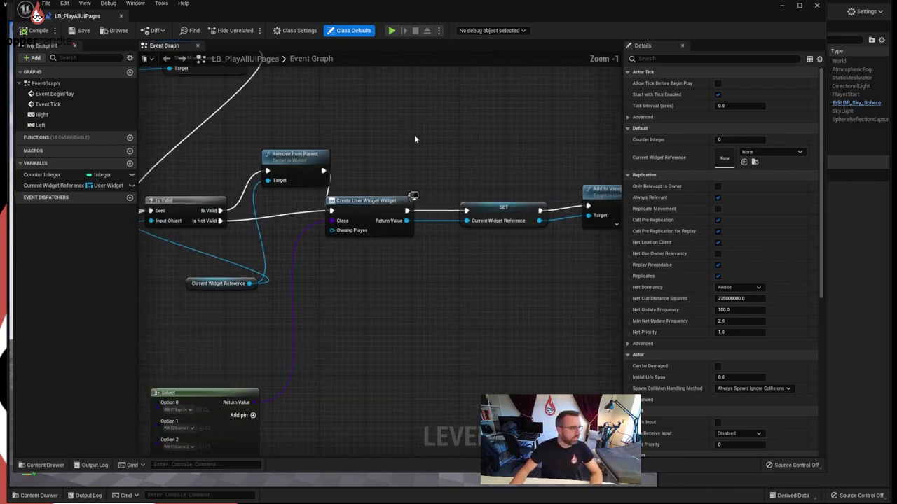
click(122, 16)
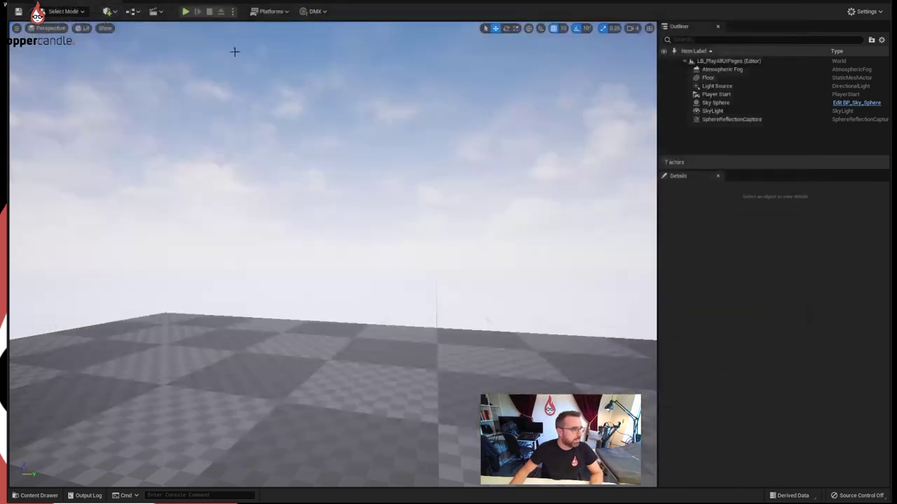
Step: Play the level and fill in the account name and password on the sign-in page
click(185, 16)
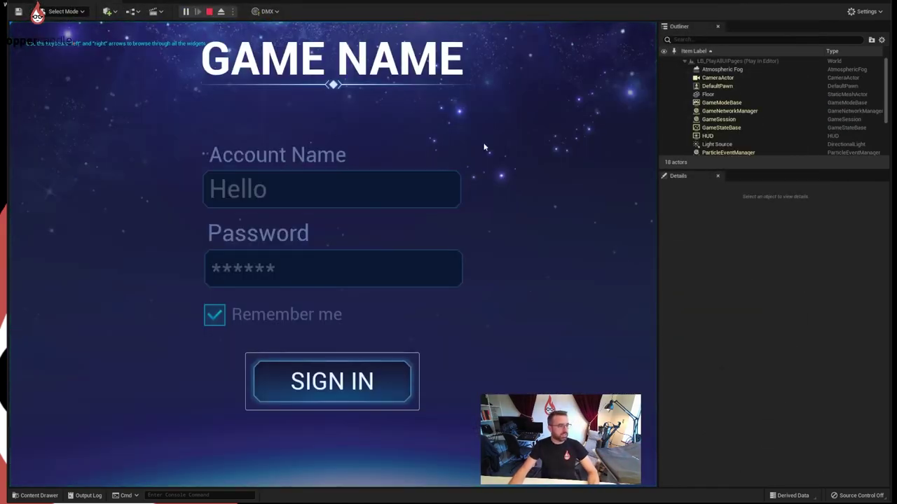
click(323, 296)
key(Up)
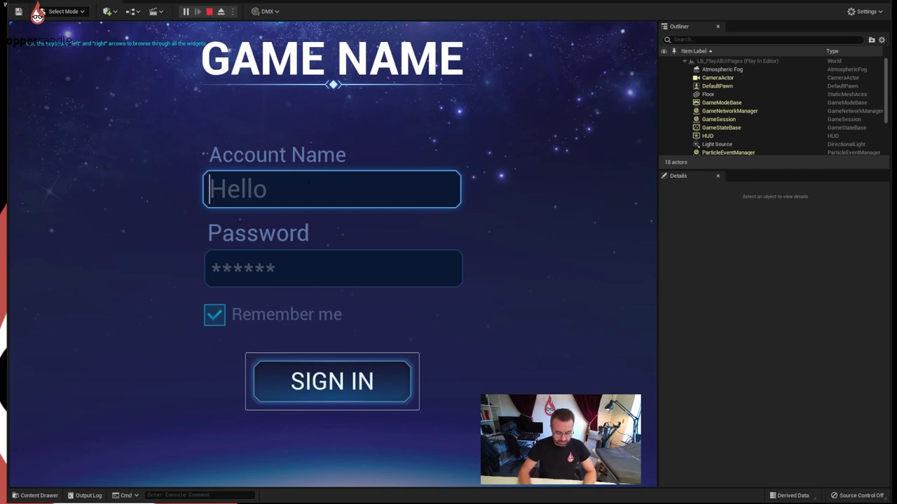
text(James)
key(Tab)
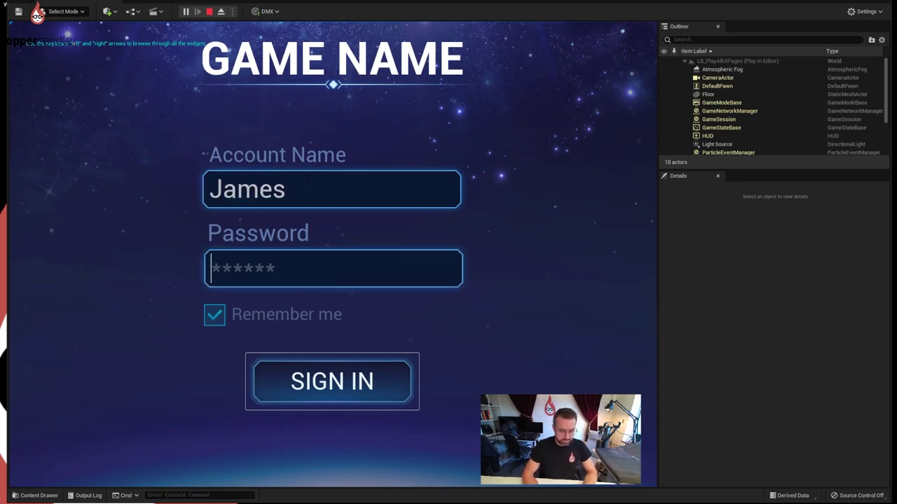
text(****)
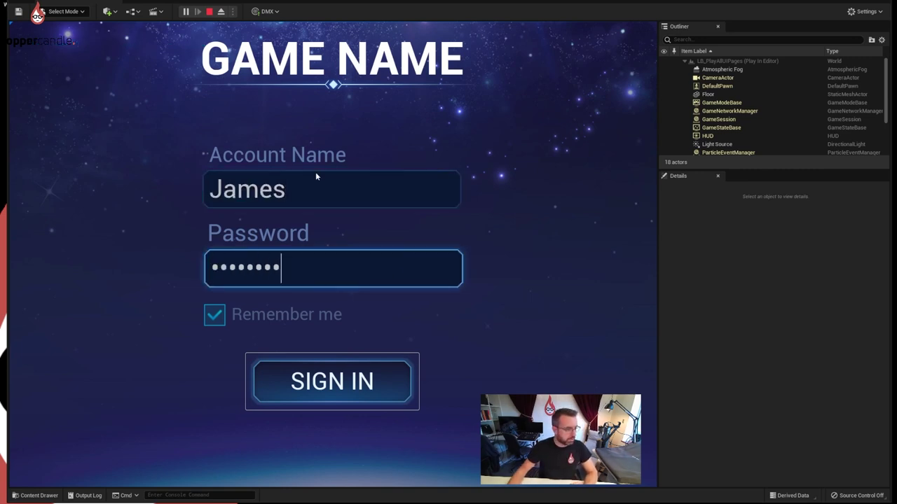
Step: Test the sign-in page by unchecking Remember me, clearing the password field and using Sign In, and stop the play session
click(217, 322)
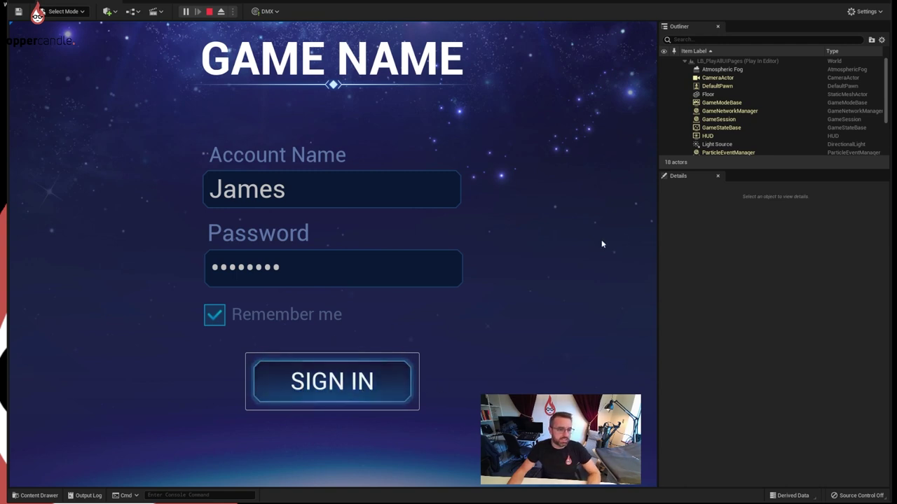
key(Up)
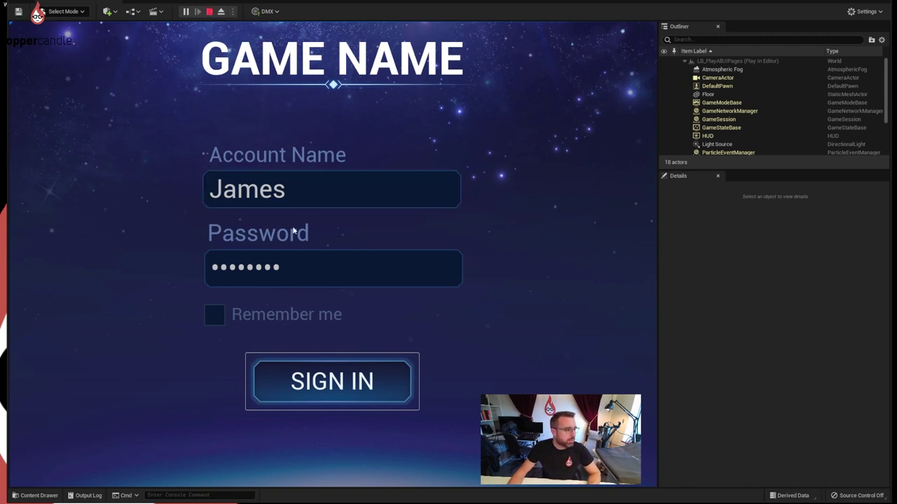
click(295, 268)
text(******)
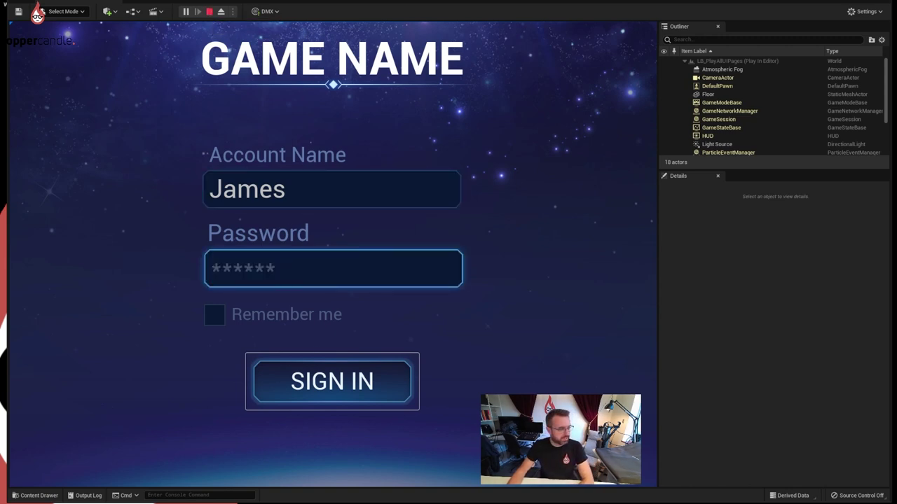
click(330, 379)
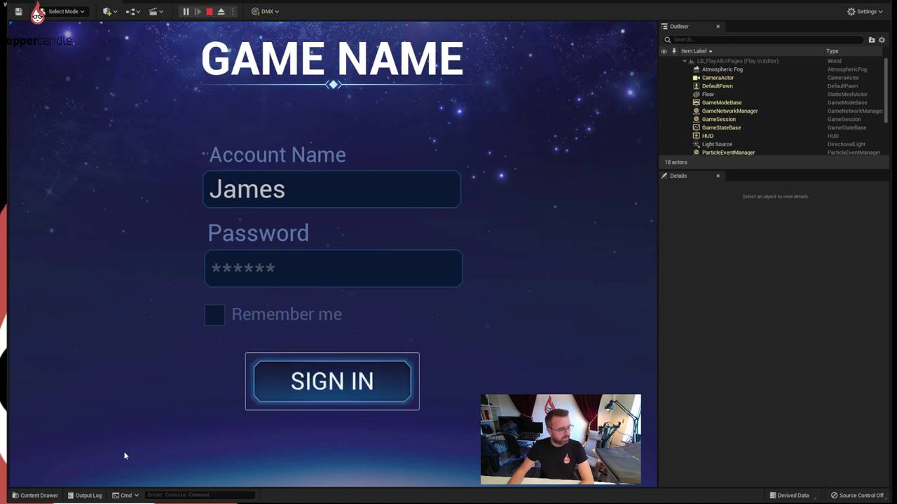
click(208, 11)
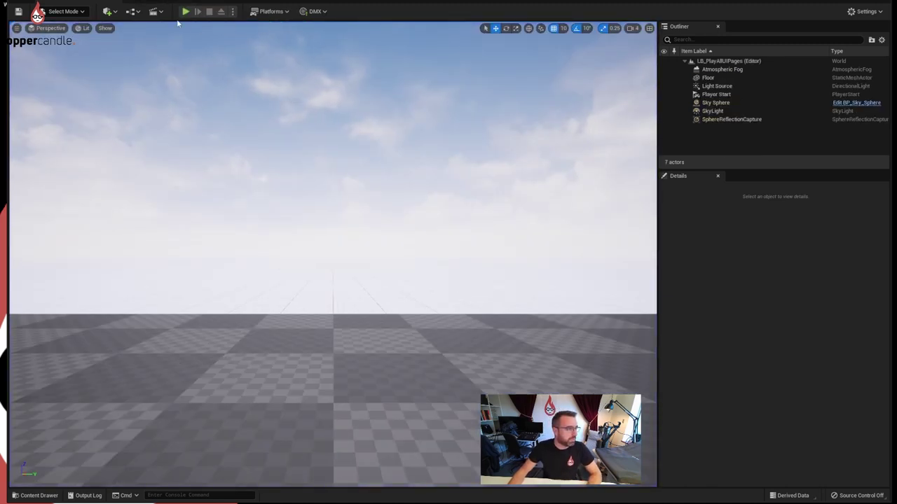
Step: Open the level blueprint and set the Counter Integer variable's default value to 1
click(132, 11)
click(161, 71)
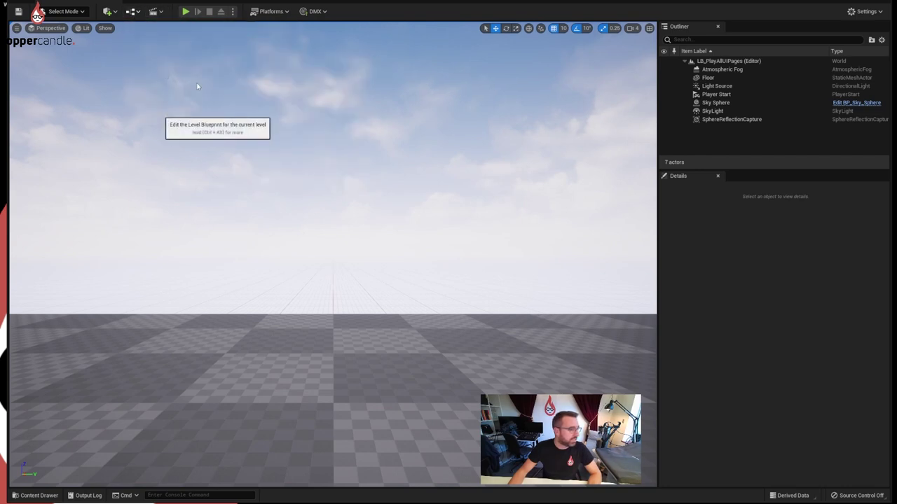
right_drag(386, 227, 444, 206)
right_drag(391, 256, 517, 154)
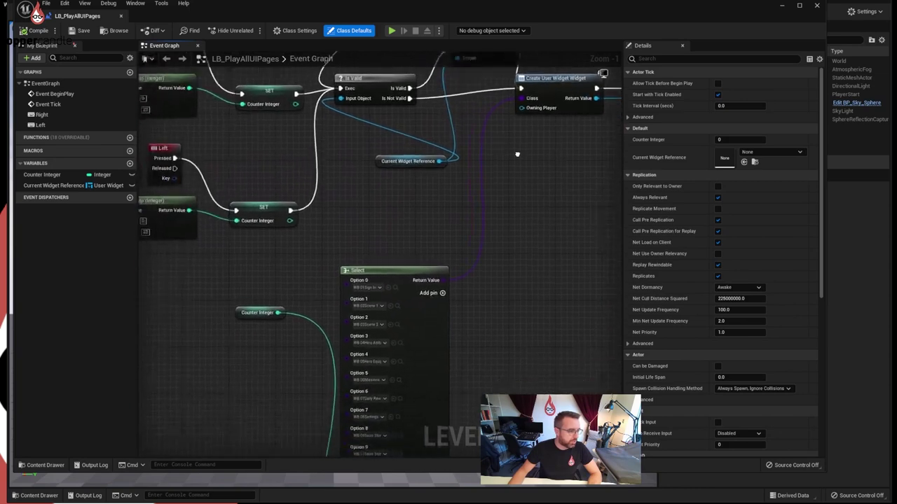
right_drag(215, 357, 316, 91)
click(314, 176)
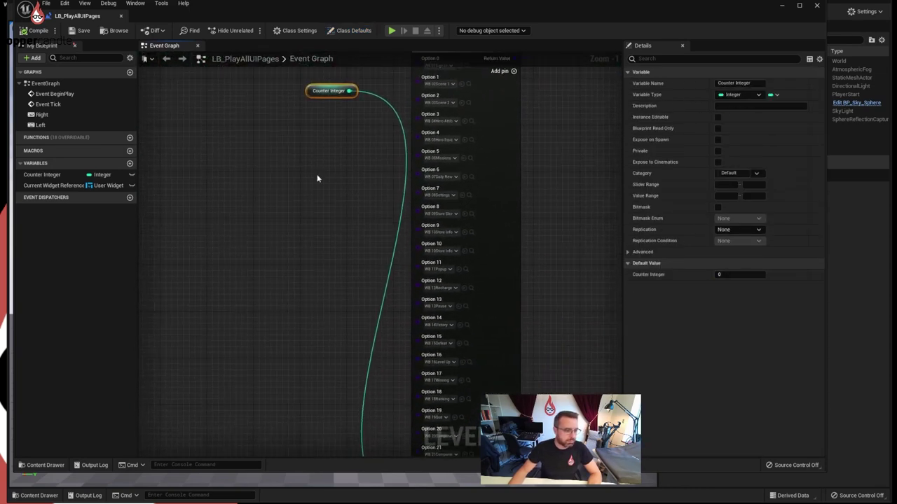
scroll(321, 193, down, 4)
scroll(403, 143, up, 4)
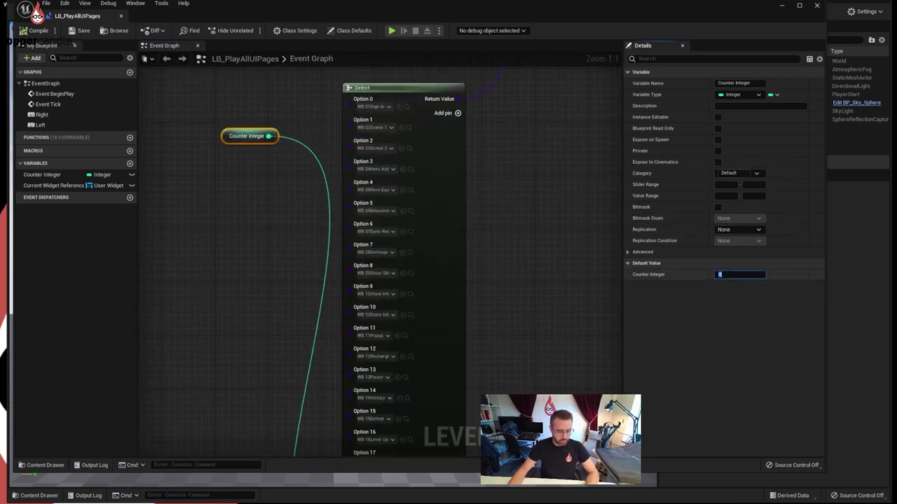
text(1)
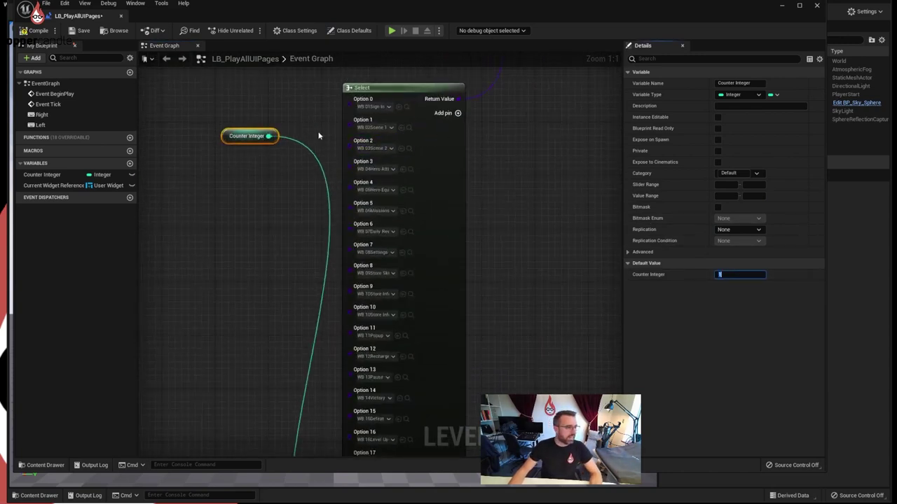
Step: Check the widget classes available for Option 0 of the Select node, and compile and close the level blueprint
click(386, 107)
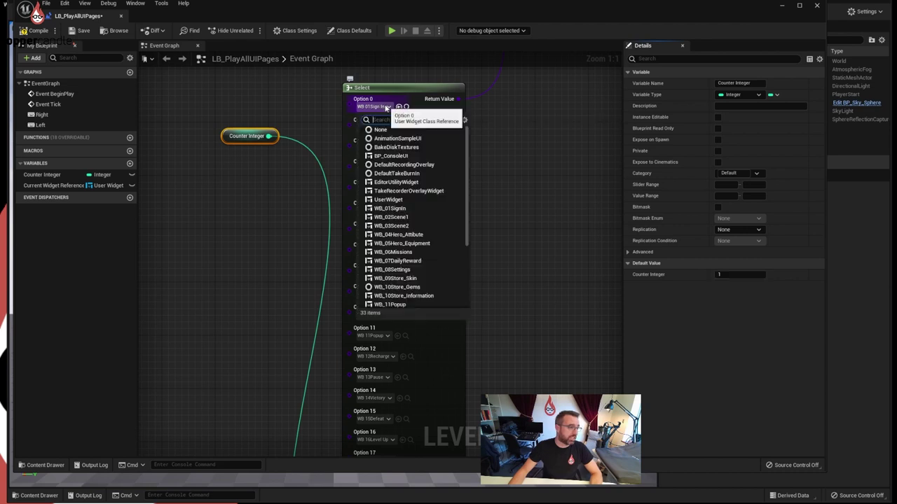
click(516, 136)
click(517, 136)
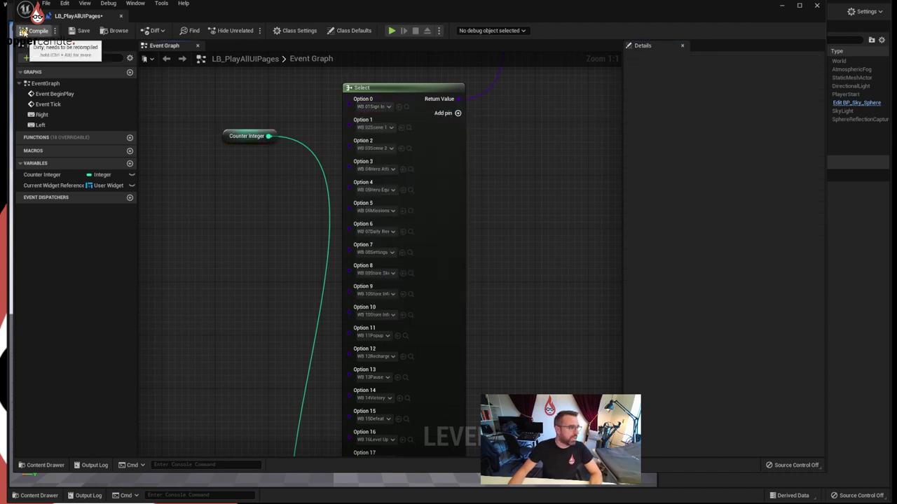
click(23, 32)
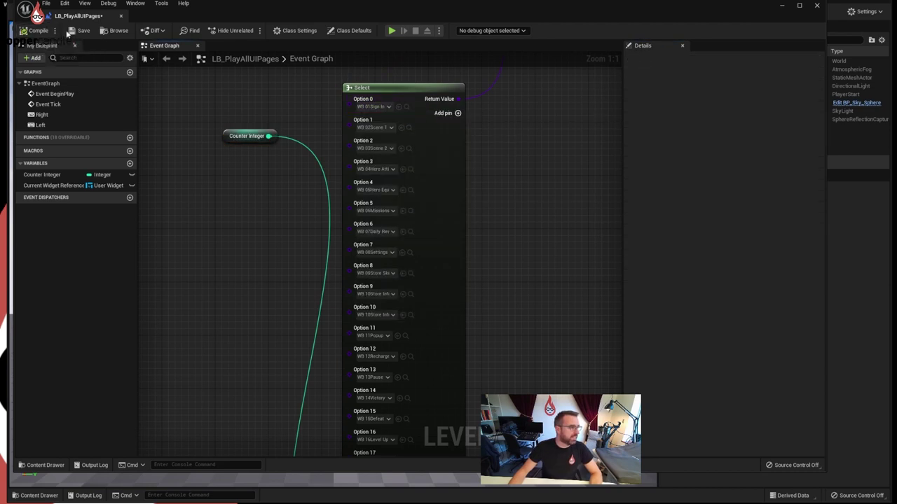
click(122, 17)
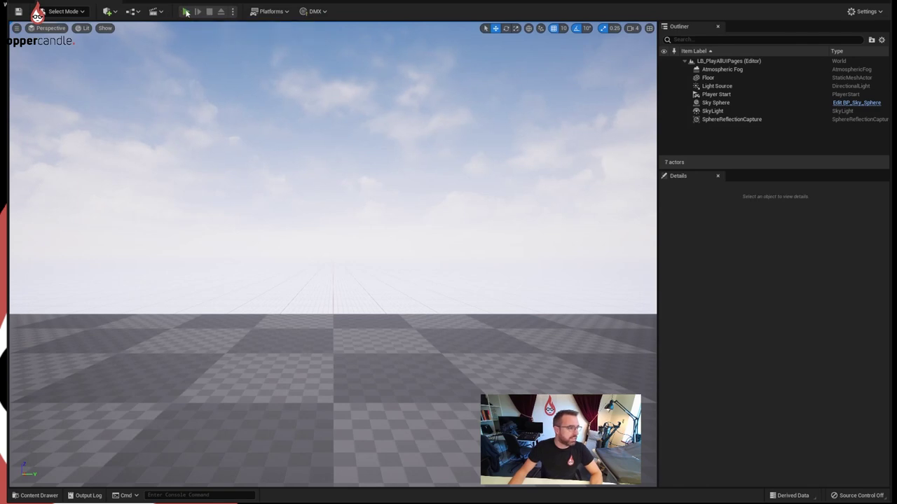
Step: Play the level and undock the viewport into an enlarged floating window to view more of the UI page
click(185, 12)
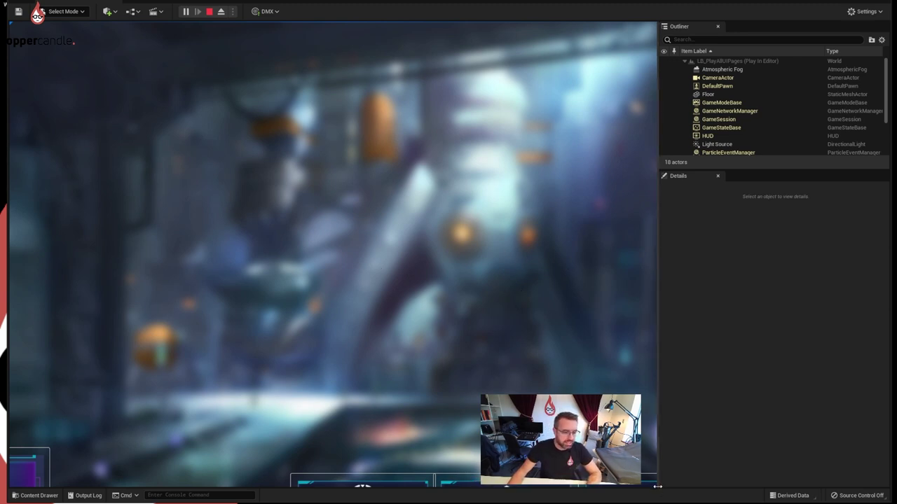
drag(657, 486, 694, 452)
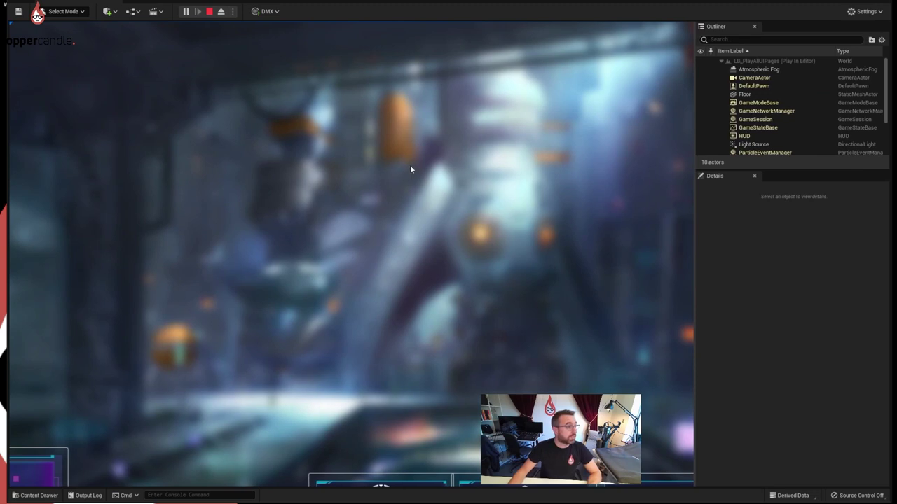
click(11, 24)
drag(38, 29, 420, 265)
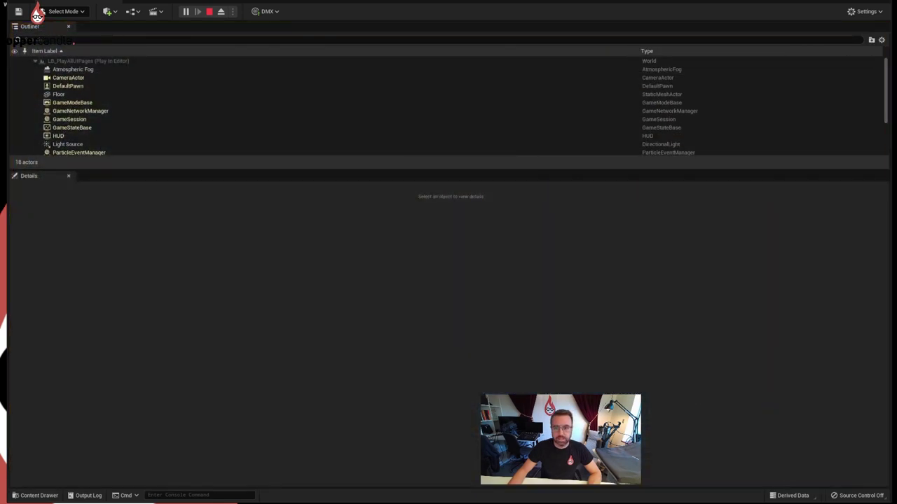
drag(448, 140, 292, 115)
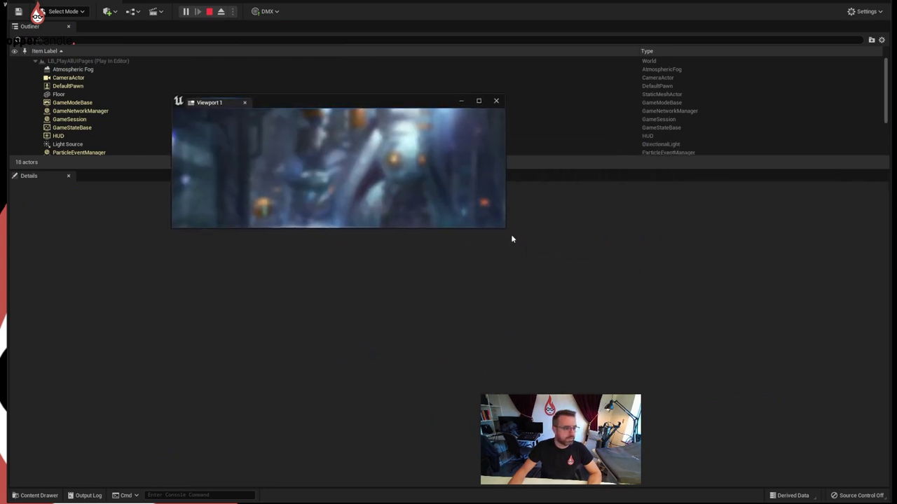
drag(507, 232, 896, 323)
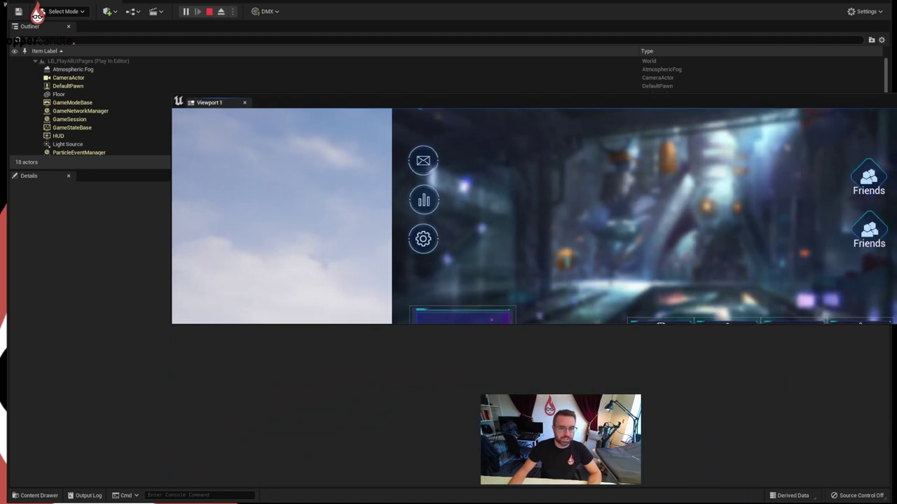
double_click(766, 102)
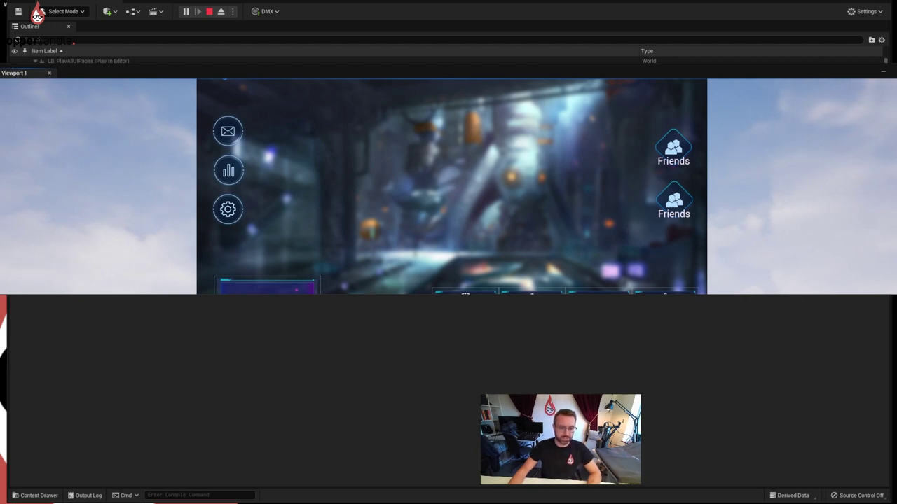
drag(894, 294, 862, 424)
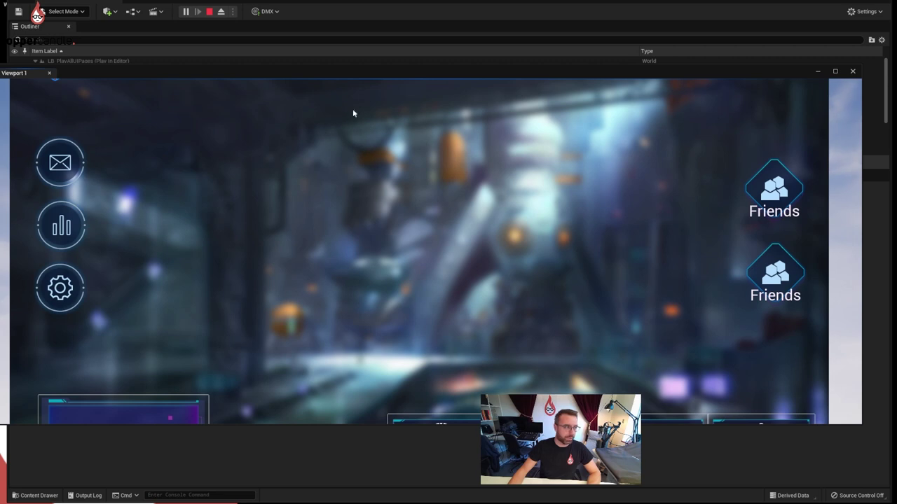
Step: End the play session with the floating viewport closed, and open the DMXConsole level from the Maps folder
double_click(24, 75)
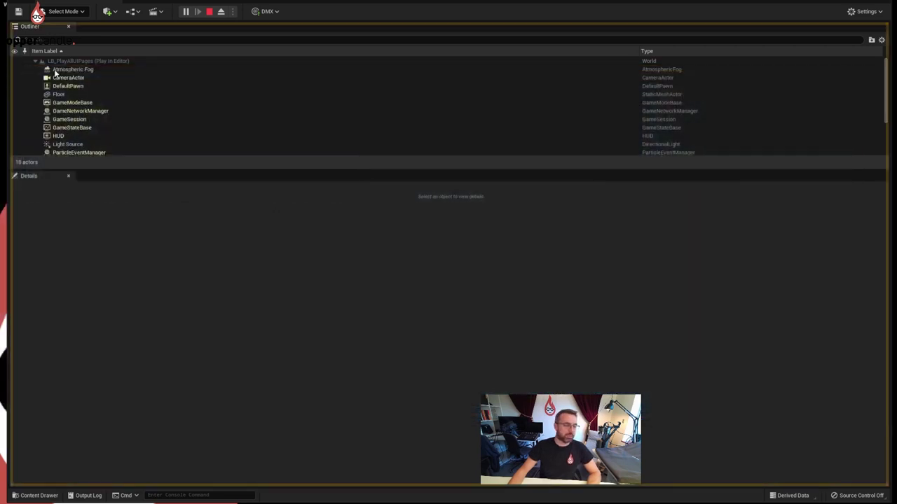
click(351, 73)
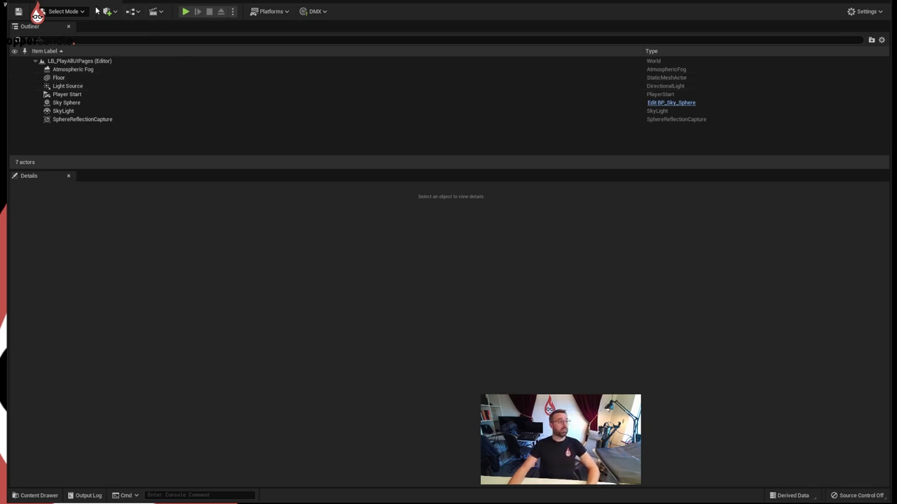
click(37, 12)
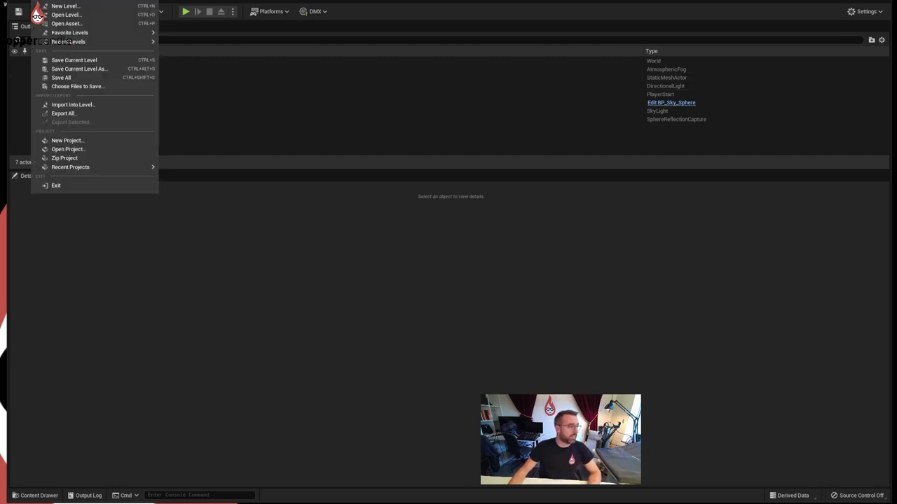
click(59, 15)
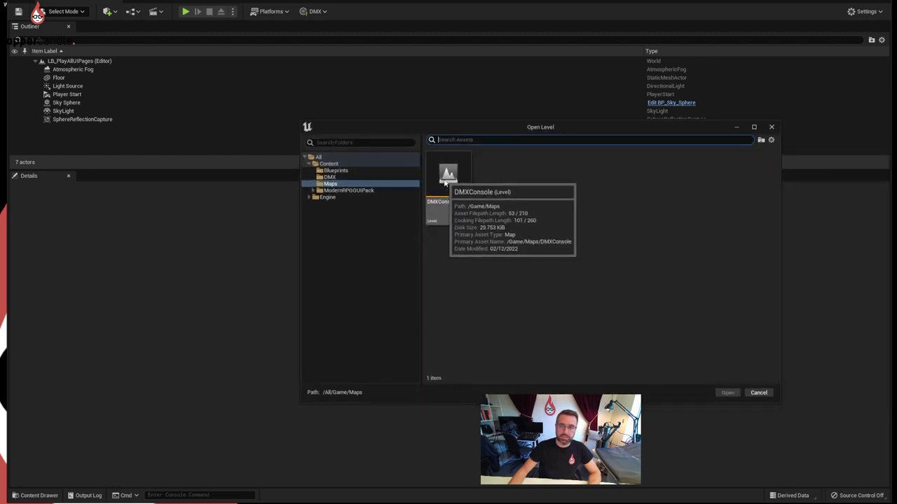
double_click(445, 181)
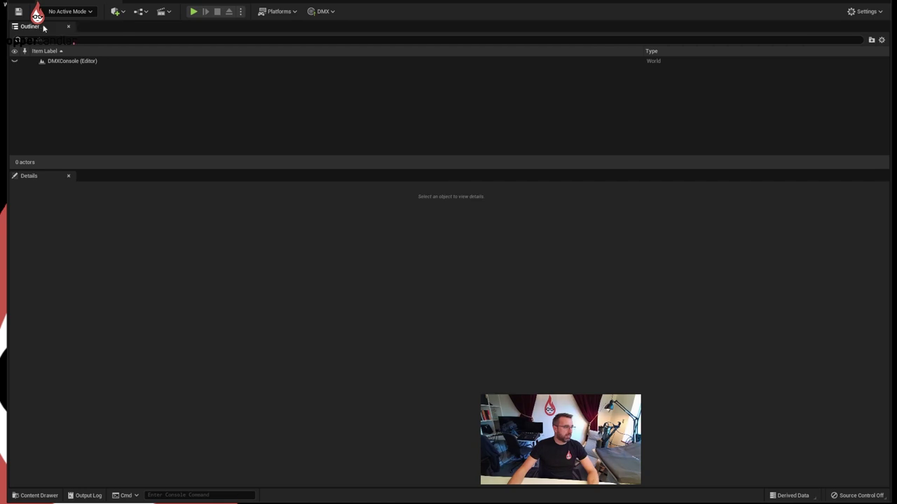
Step: Try to rearrange the editor by docking the Outliner beside Details and narrowing it
drag(70, 26, 23, 90)
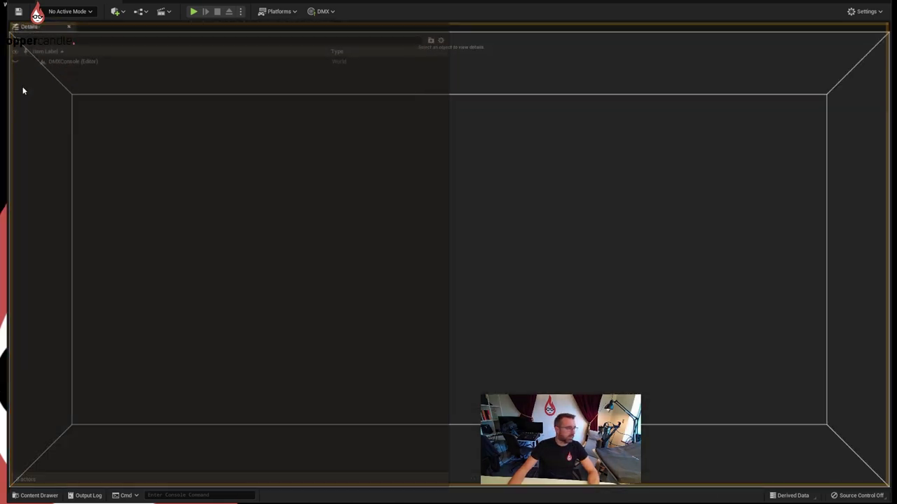
drag(21, 226, 36, 201)
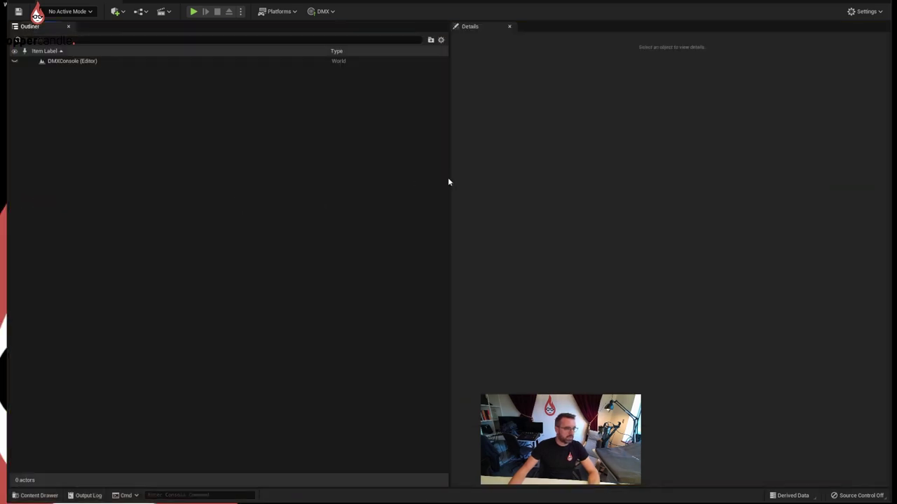
drag(448, 176, 149, 162)
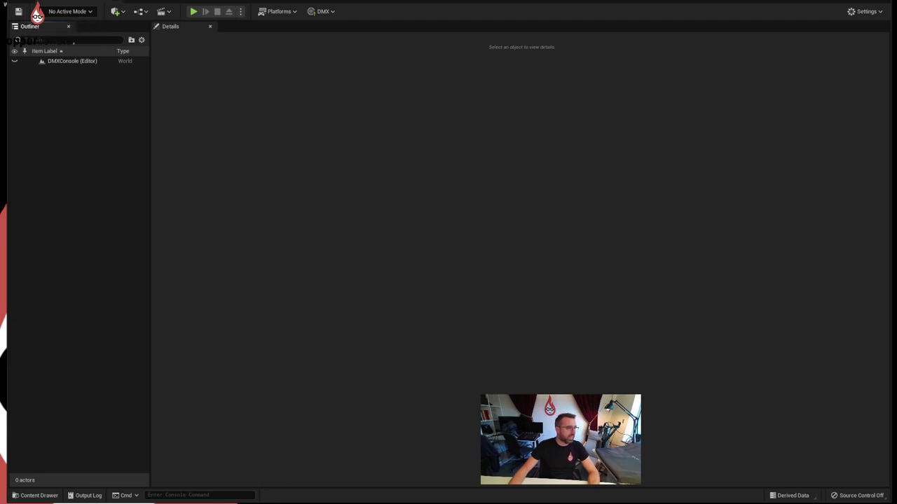
Step: Load the Default Editor Layout and return to the DMXConsole level's viewport
key(alt+t)
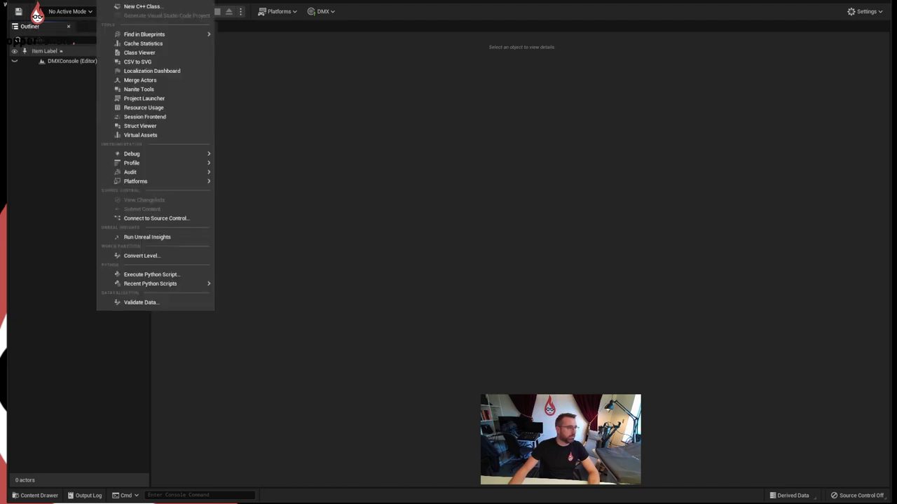
key(Escape)
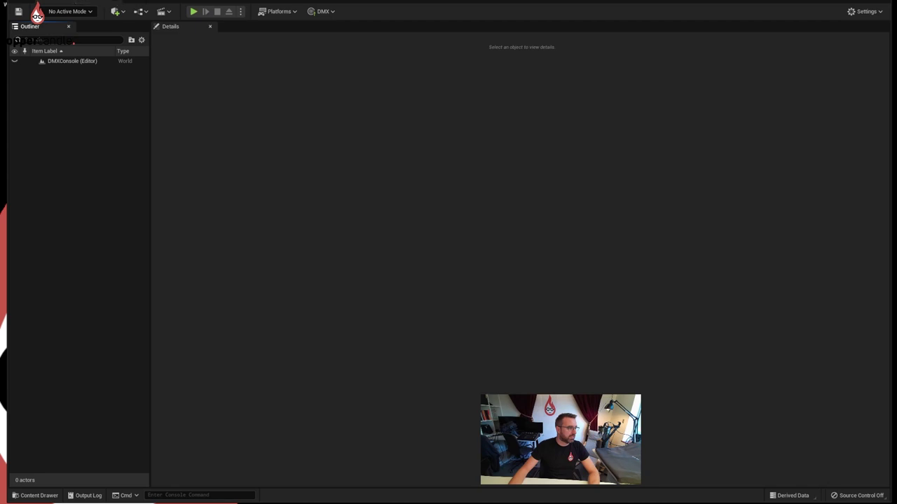
key(alt+w)
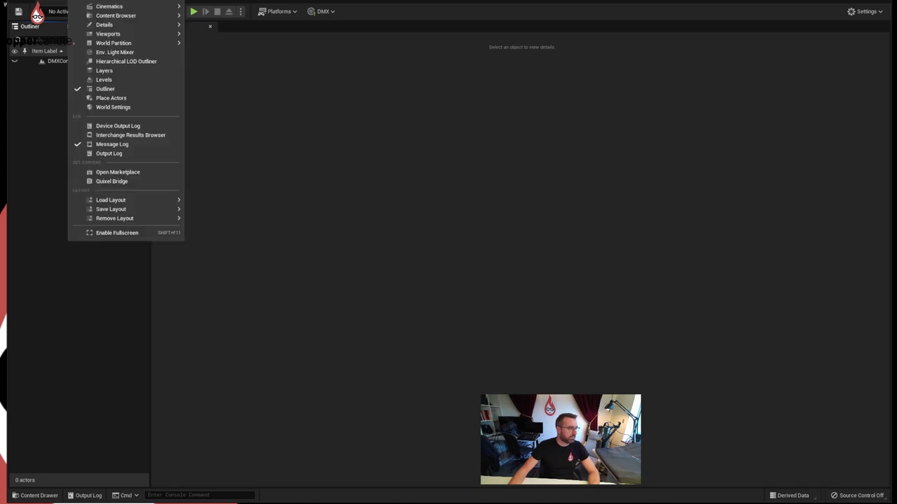
mouse_move(129, 199)
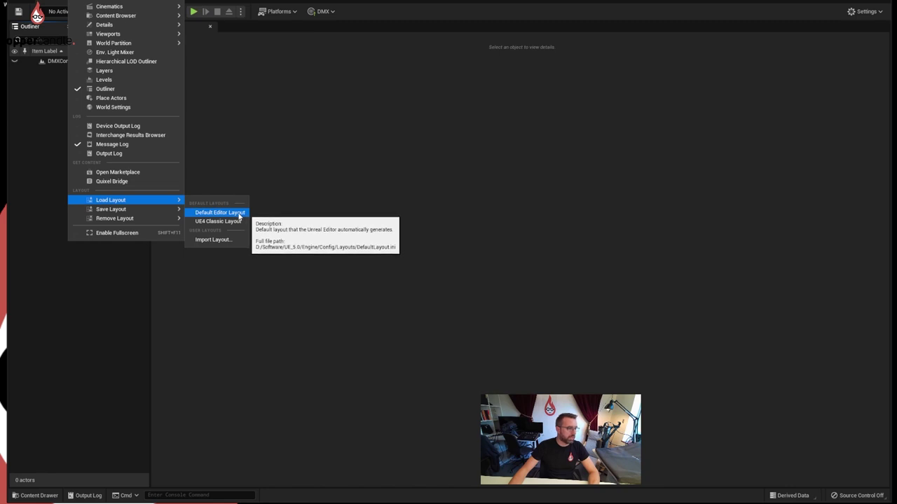
click(220, 212)
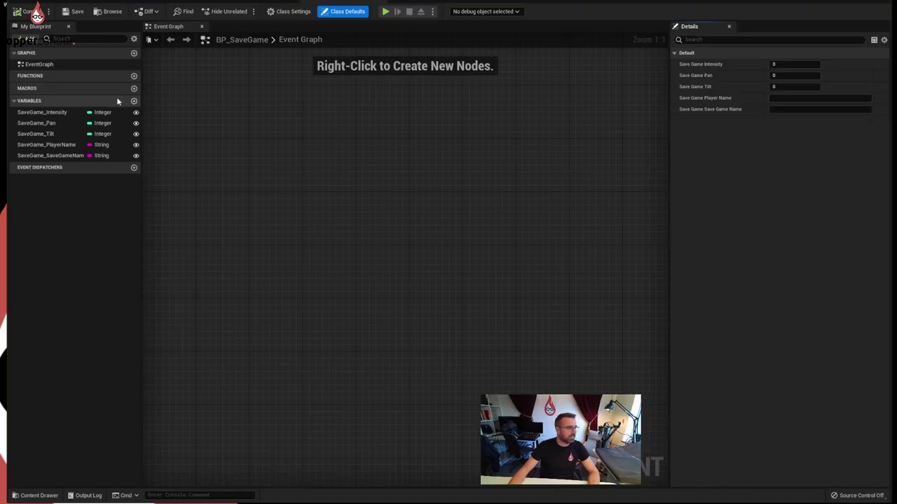
click(64, 2)
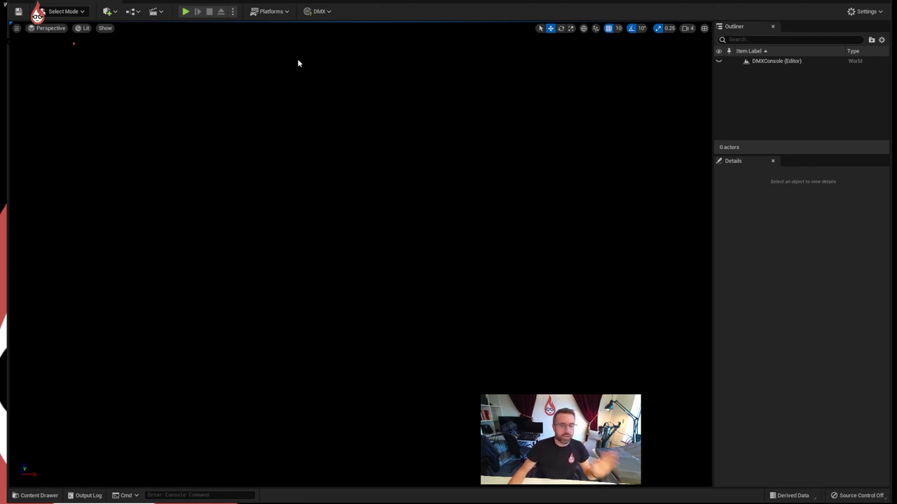
Step: Switch to the BP_ConsoleUI widget designer and delete the Slider_debugFixtures slider from the canvas
click(150, 2)
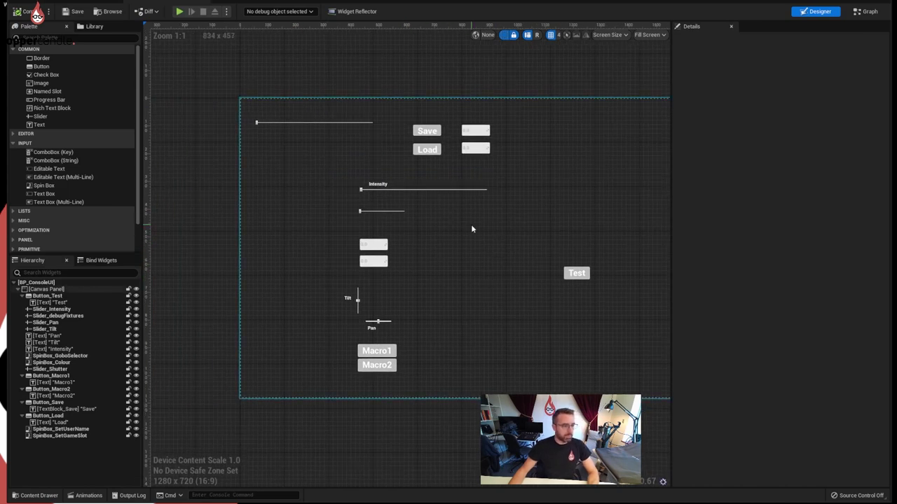
right_drag(472, 230, 394, 232)
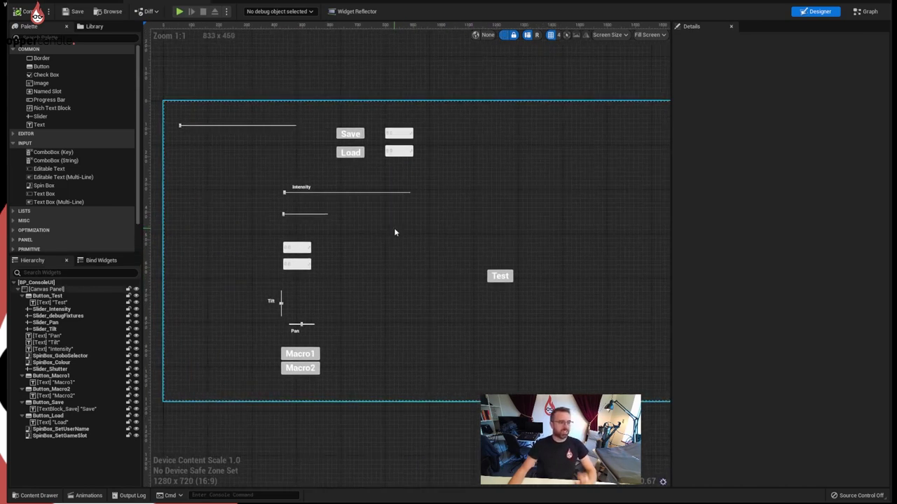
click(210, 128)
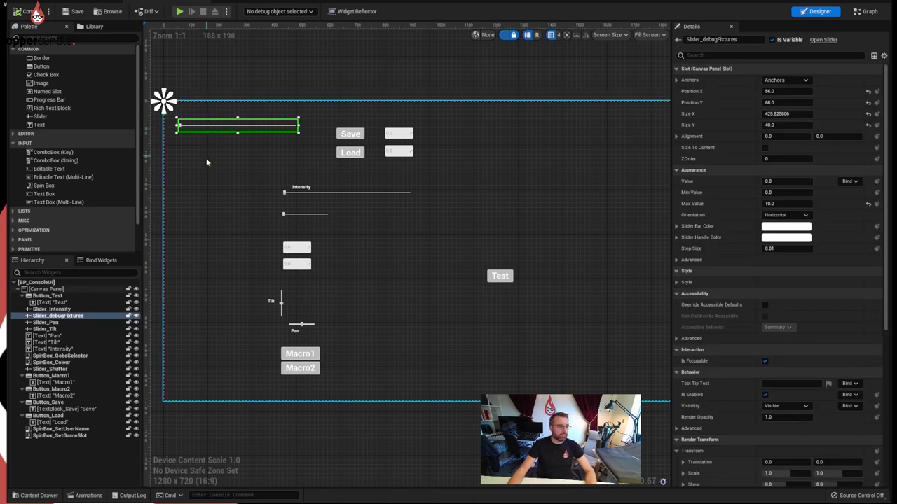
right_drag(215, 169, 207, 161)
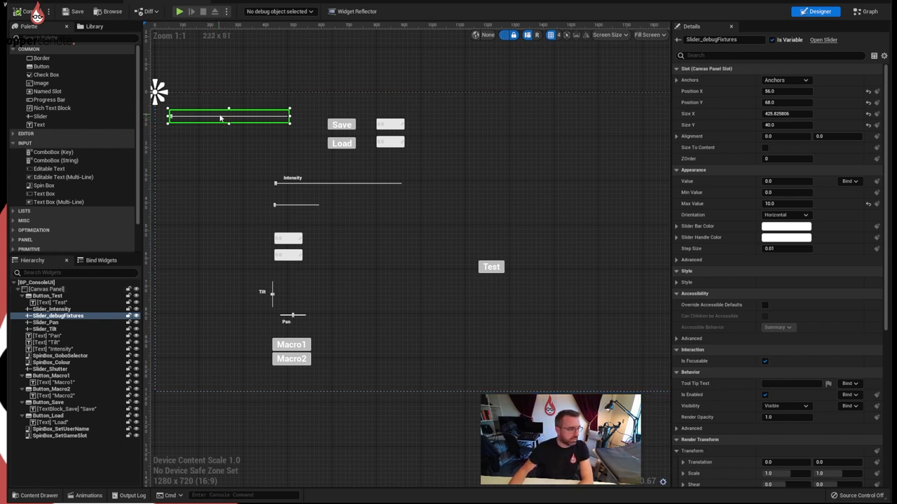
key(Delete)
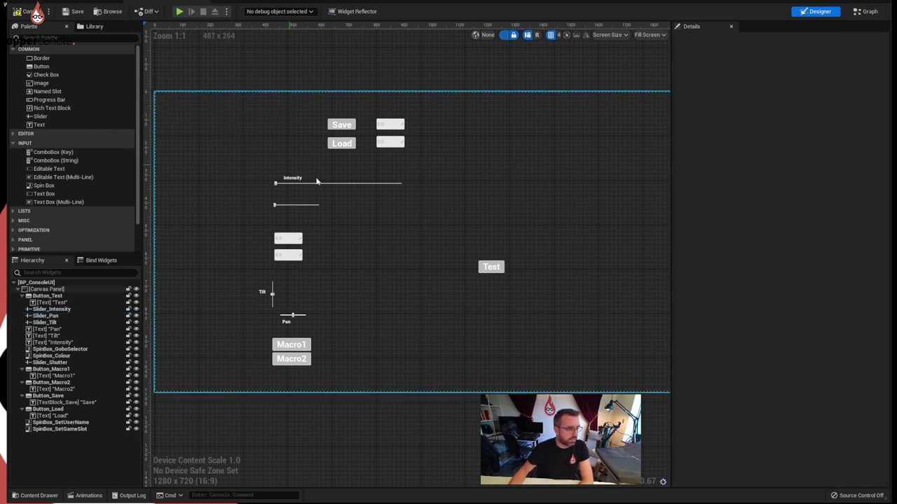
Step: Delete the Test button from the BP_ConsoleUI canvas
click(483, 272)
key(Delete)
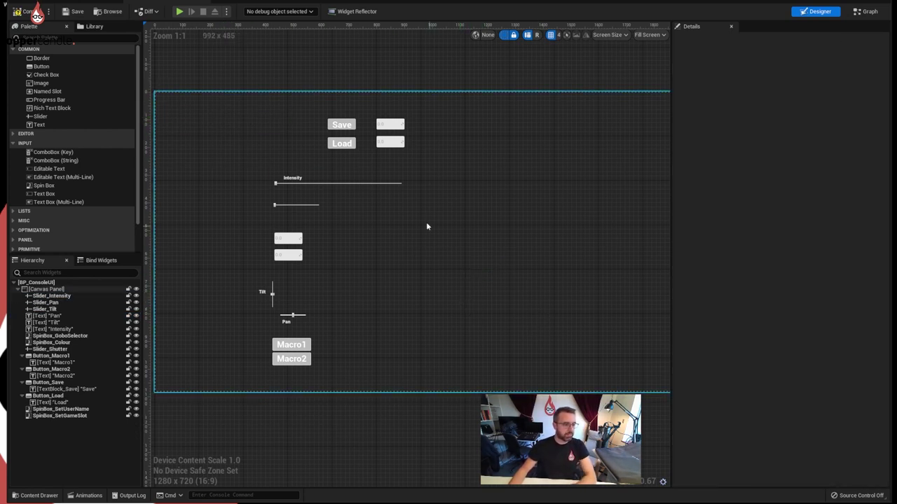
scroll(396, 153, up, 3)
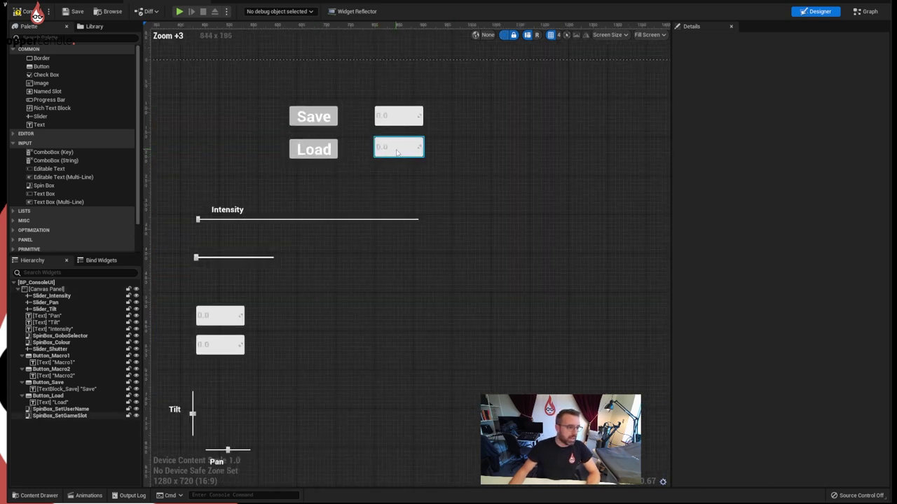
Step: Examine the details of the SpinBox_SetGameSlot and SpinBox_SetUserName spin boxes, then of the Save button
click(399, 154)
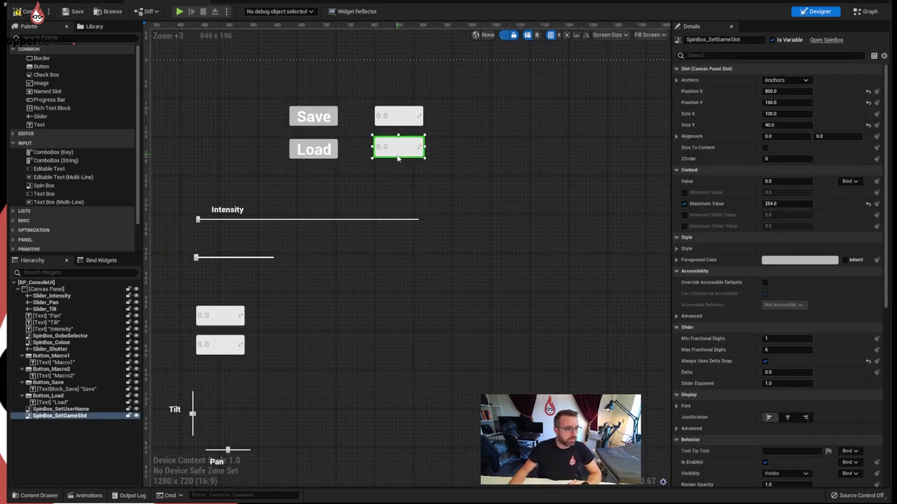
click(402, 123)
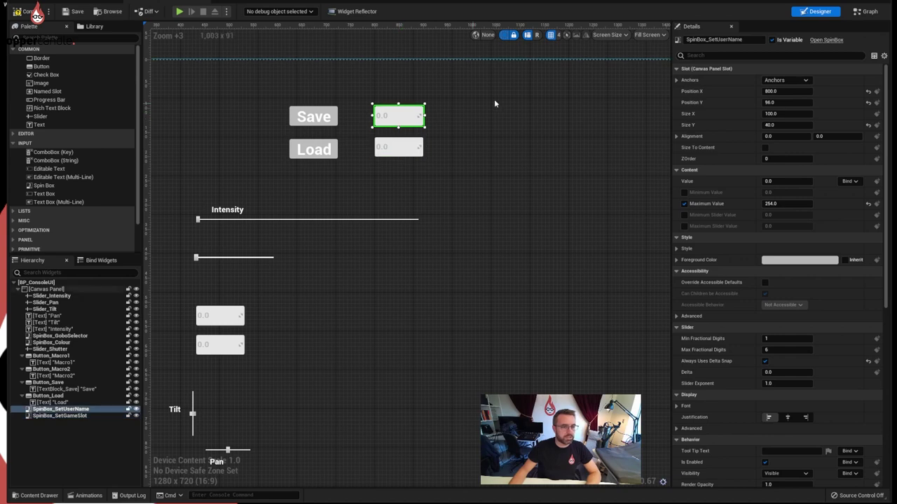
scroll(393, 151, down, 3)
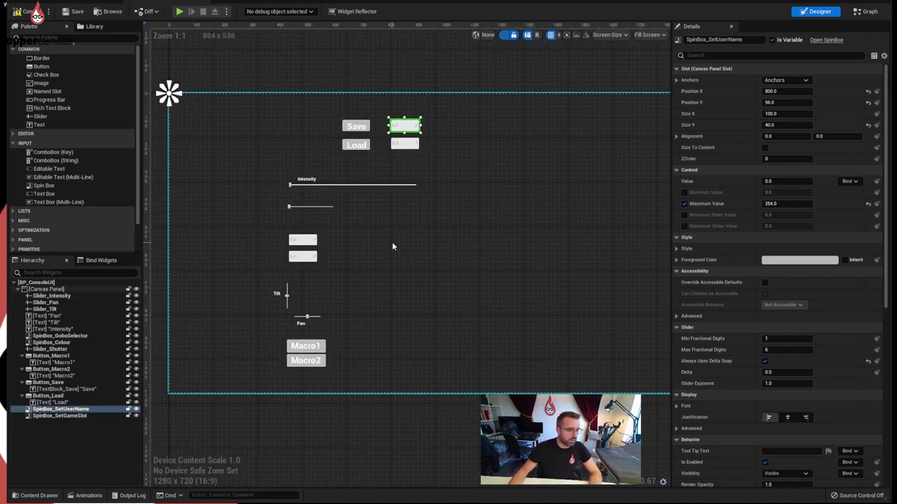
right_drag(392, 246, 419, 231)
scroll(370, 229, up, 4)
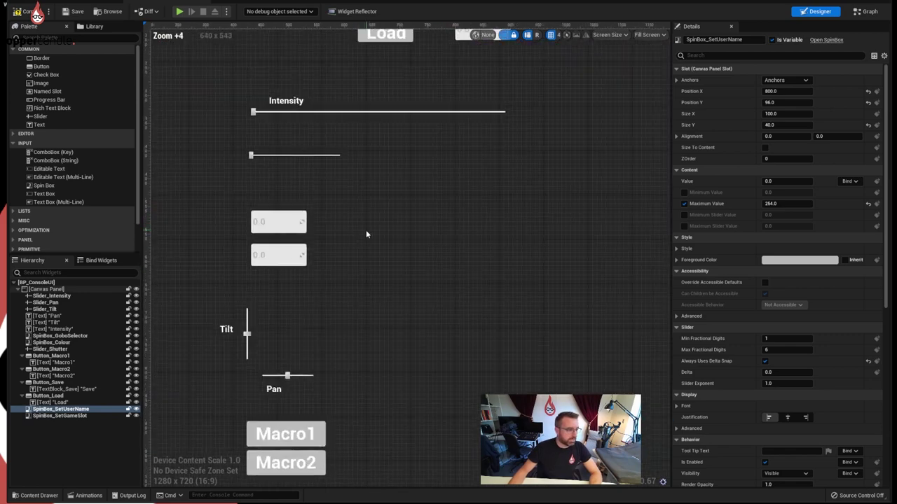
right_drag(362, 196, 390, 221)
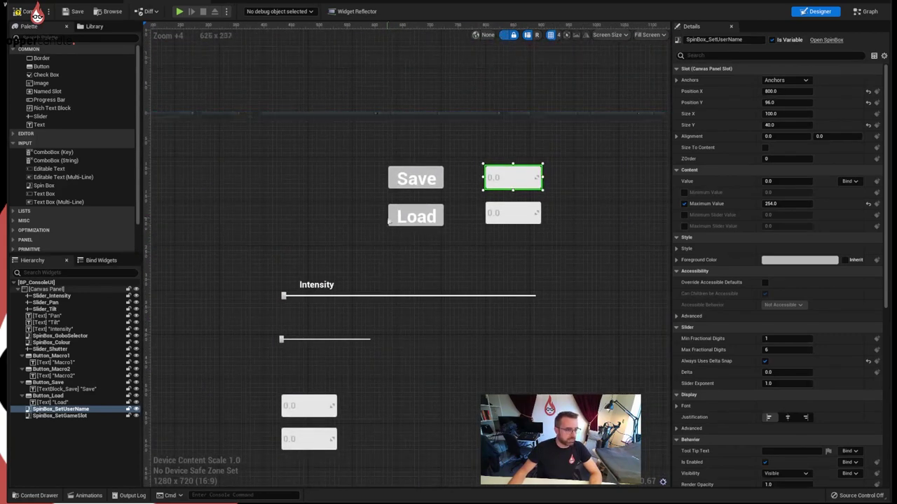
click(390, 183)
right_drag(391, 182, 399, 169)
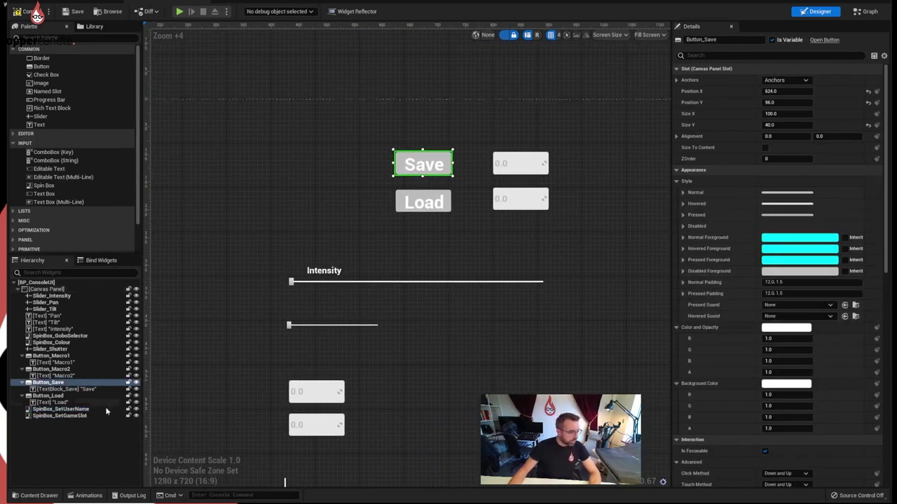
Step: Open the WB_13Pause widget from the ModernRPGGUIPack Widgets folder and dock its floating editor into the main window
click(44, 495)
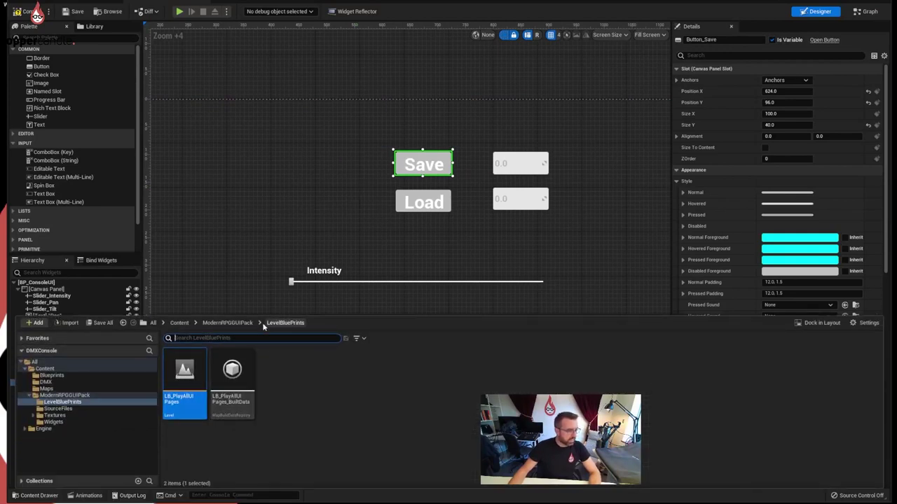
click(219, 324)
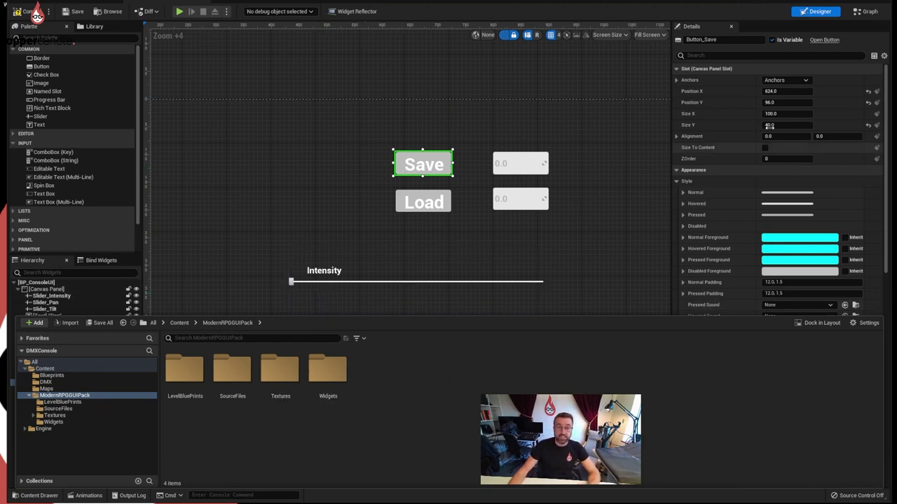
drag(575, 321, 562, 373)
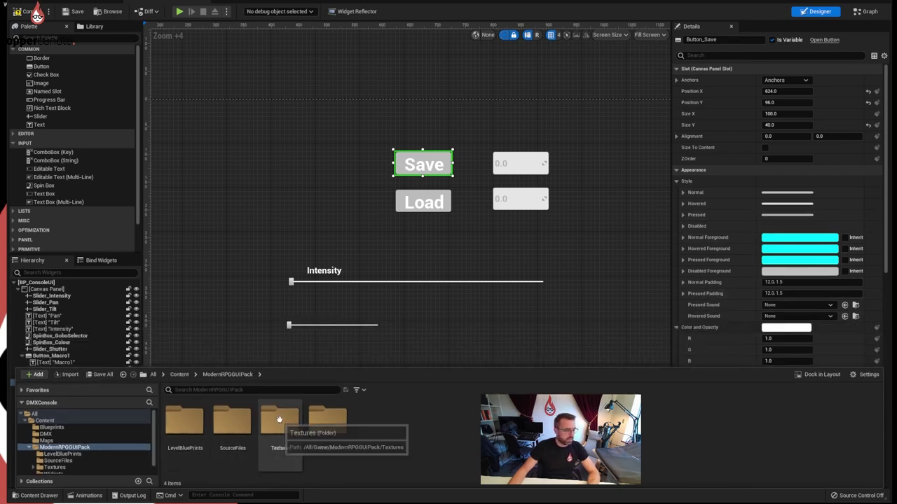
double_click(327, 422)
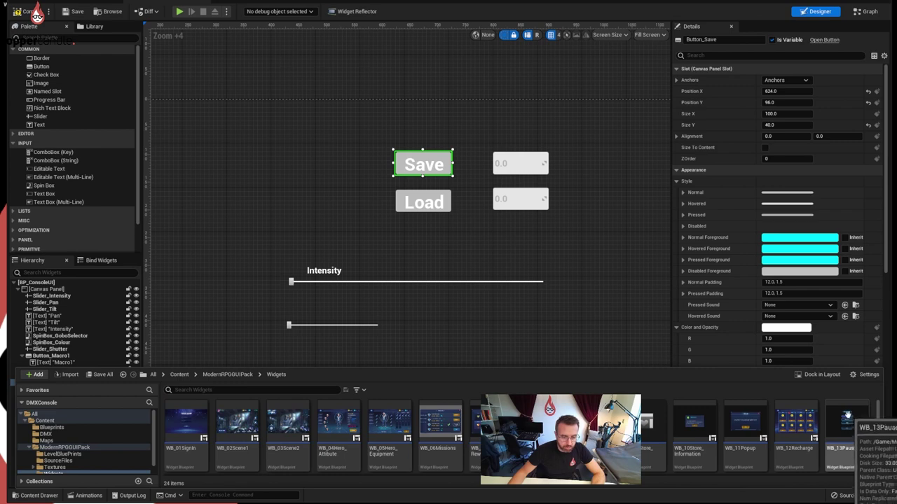
click(853, 429)
double_click(853, 429)
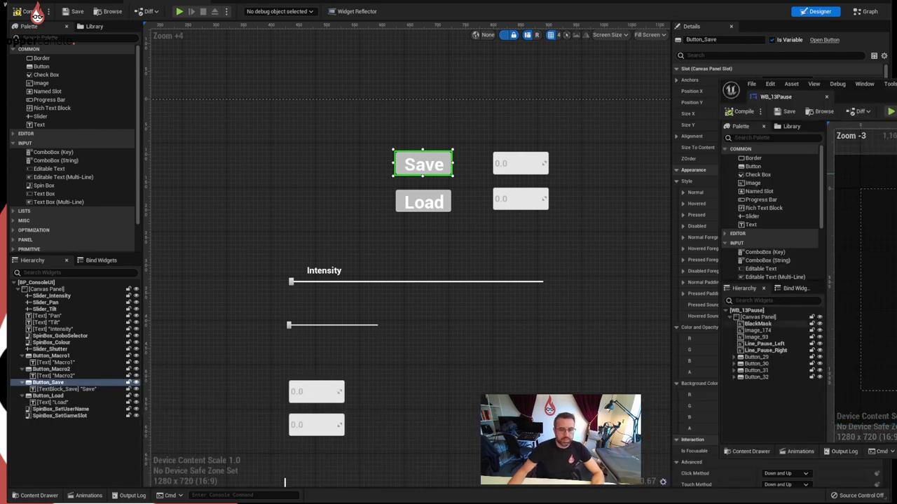
drag(883, 85, 471, 124)
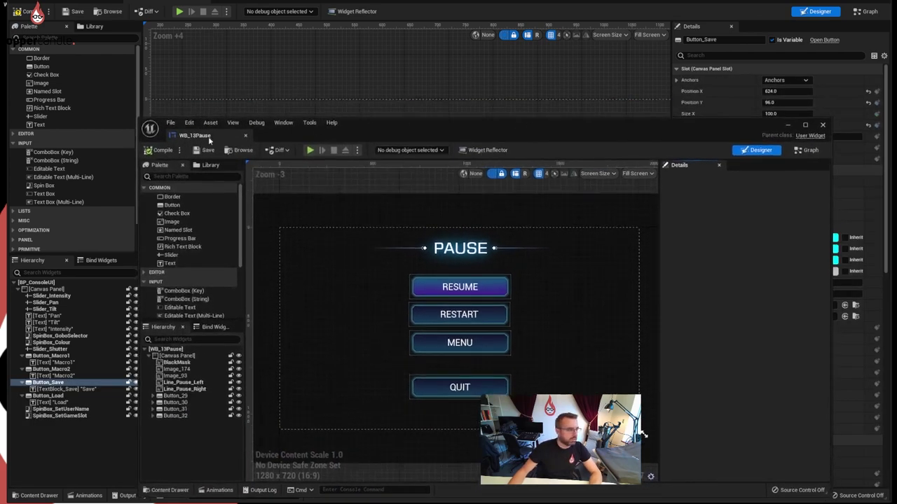
drag(208, 141, 315, 84)
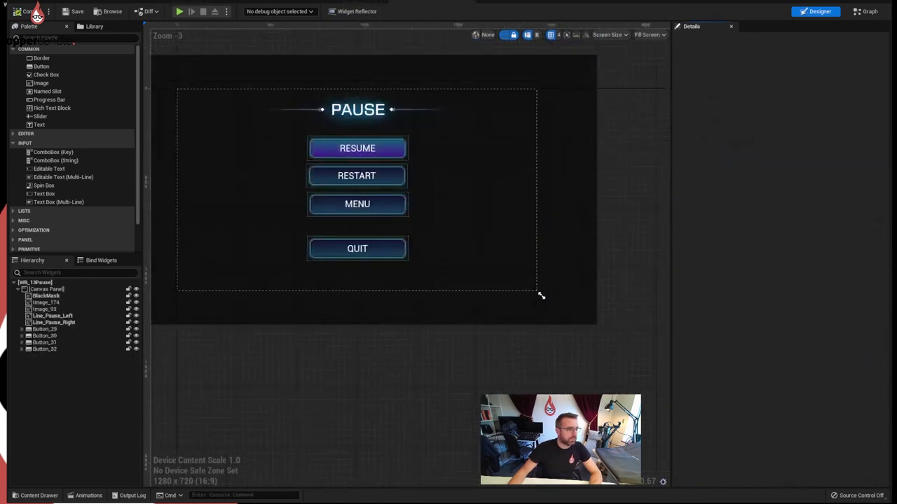
Step: Copy the whole Style property of the RESUME button, Button_29, in WB_13Pause
click(312, 151)
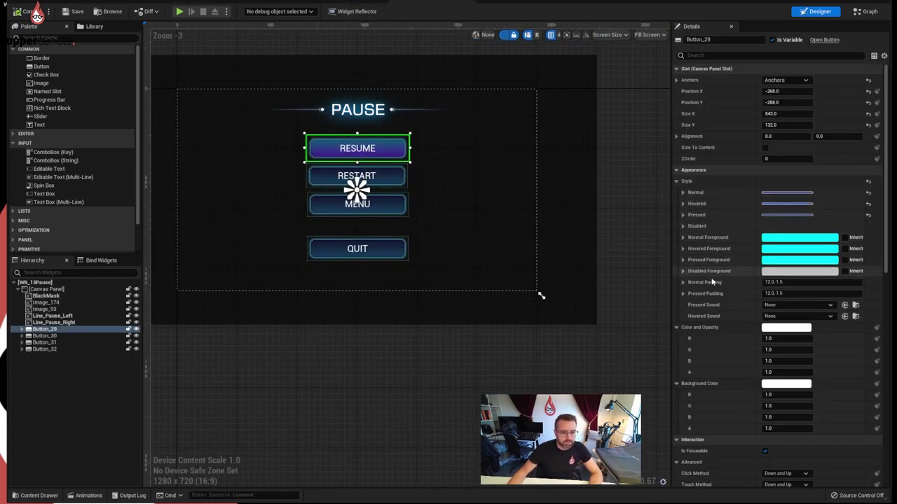
click(683, 193)
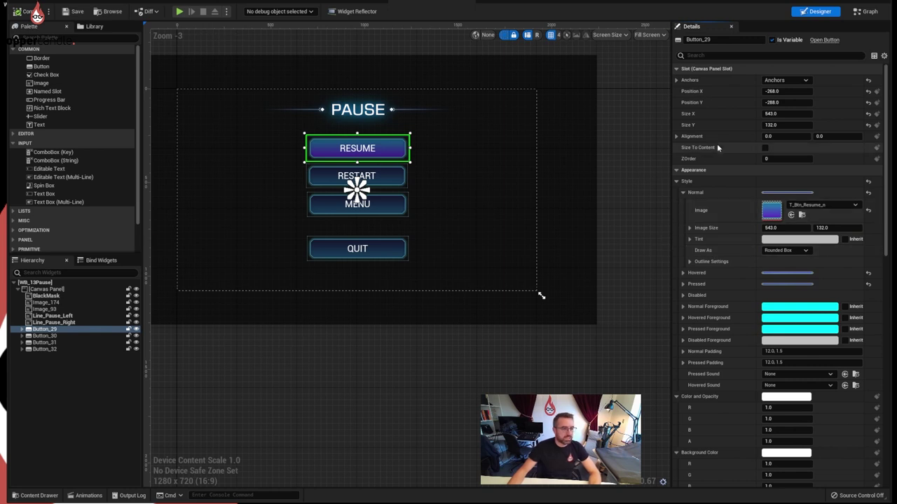
click(685, 191)
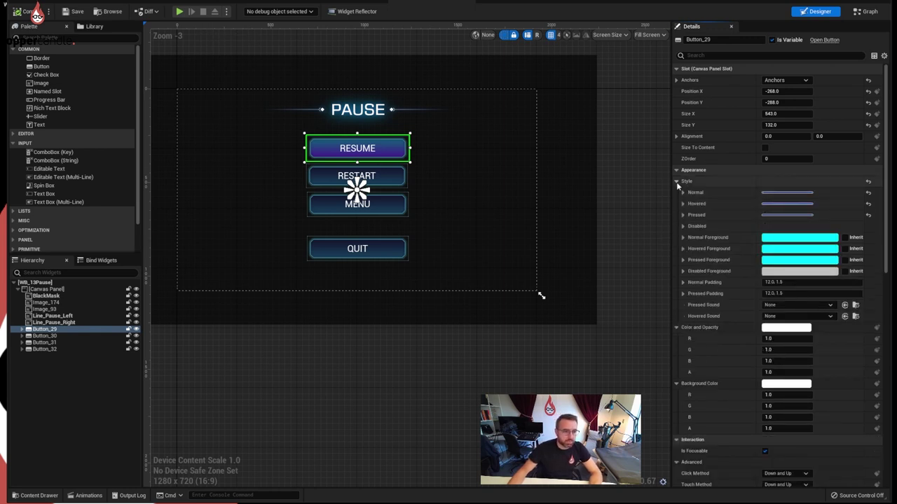
click(706, 180)
right_click(706, 180)
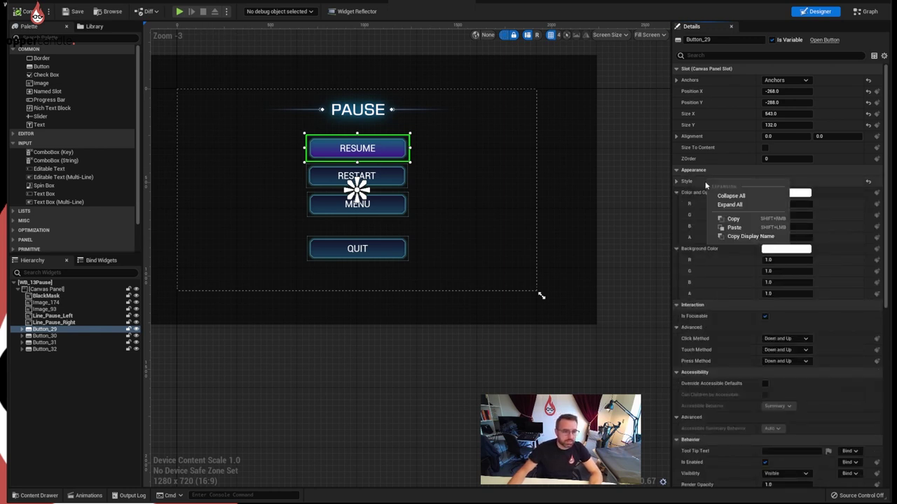
click(745, 221)
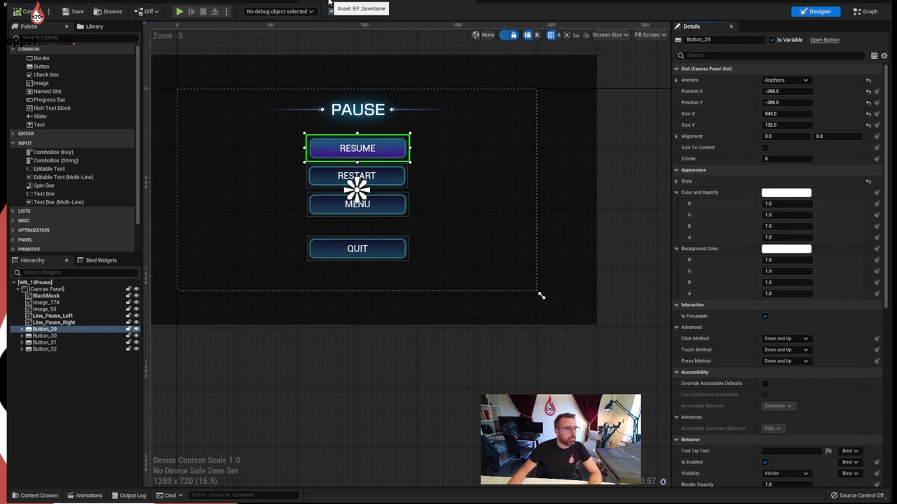
Step: Paste the copied Style onto Button_Save in BP_ConsoleUI and enlarge the button to about 133 by 60
click(192, 2)
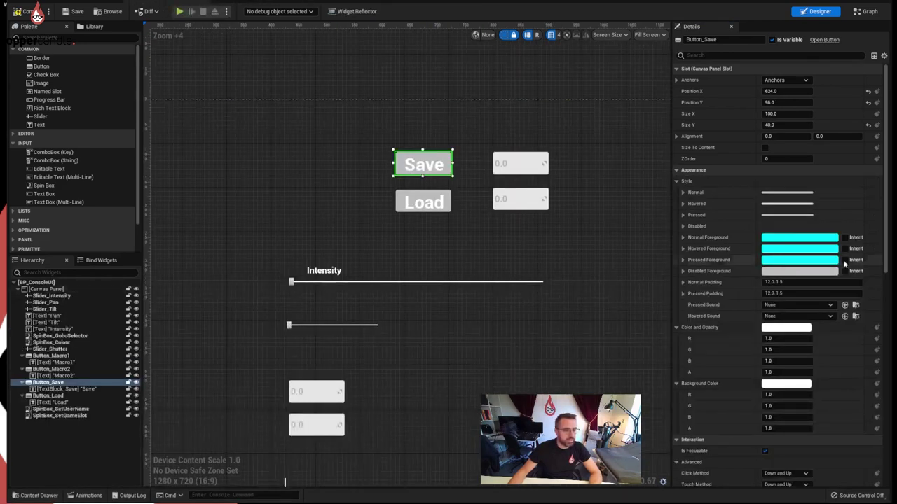
right_click(705, 184)
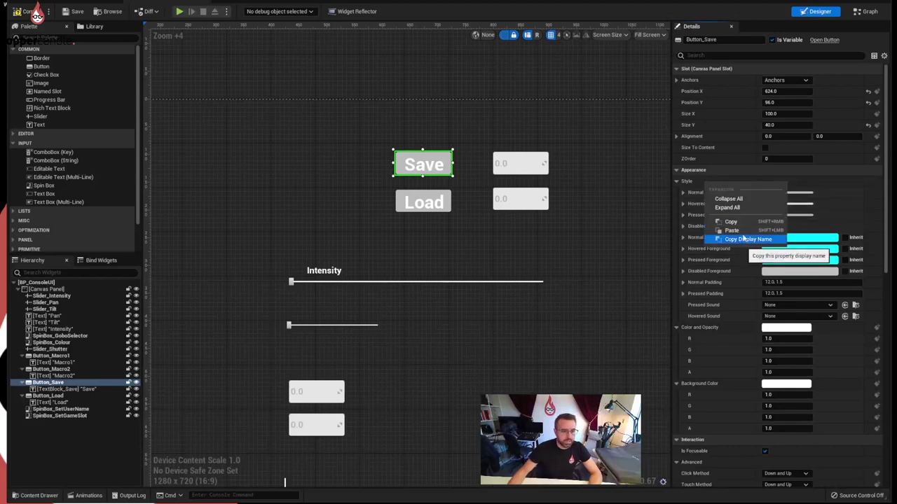
click(725, 238)
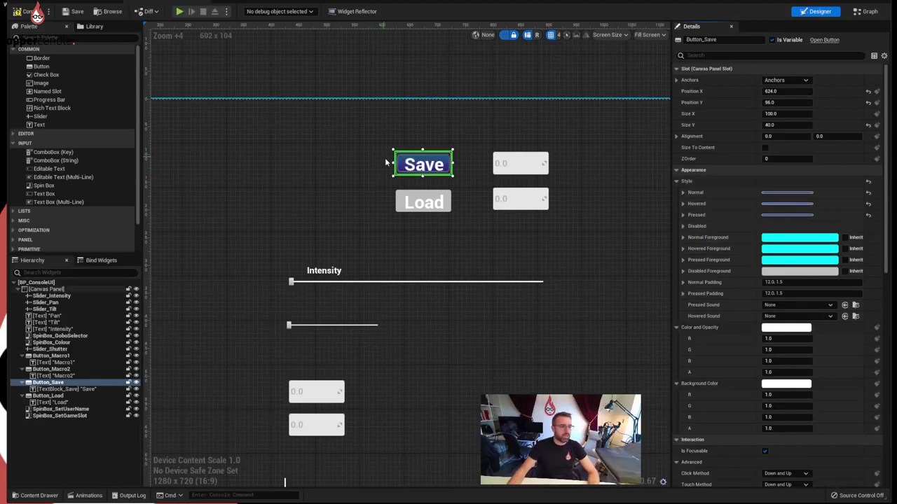
drag(453, 176, 473, 187)
click(683, 204)
click(683, 204)
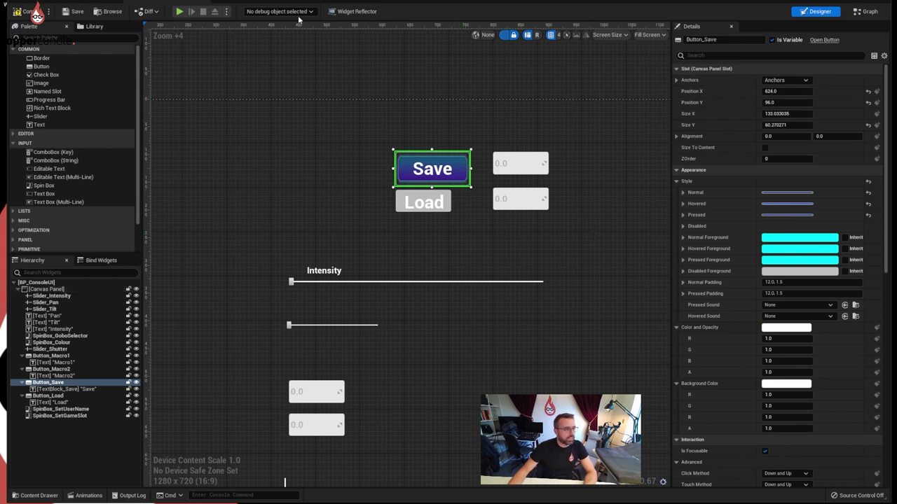
Step: Compare the font settings of the RESUME text in WB_13Pause with those of the Save text in BP_ConsoleUI
click(435, 6)
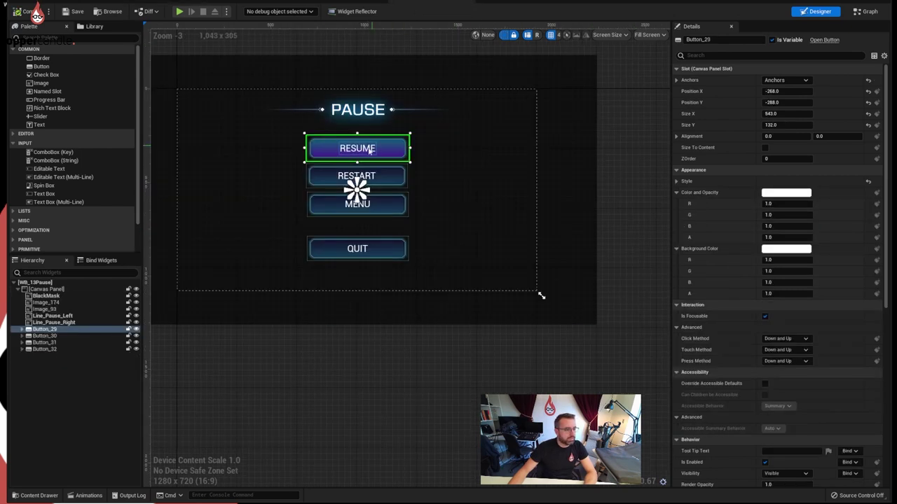
click(349, 150)
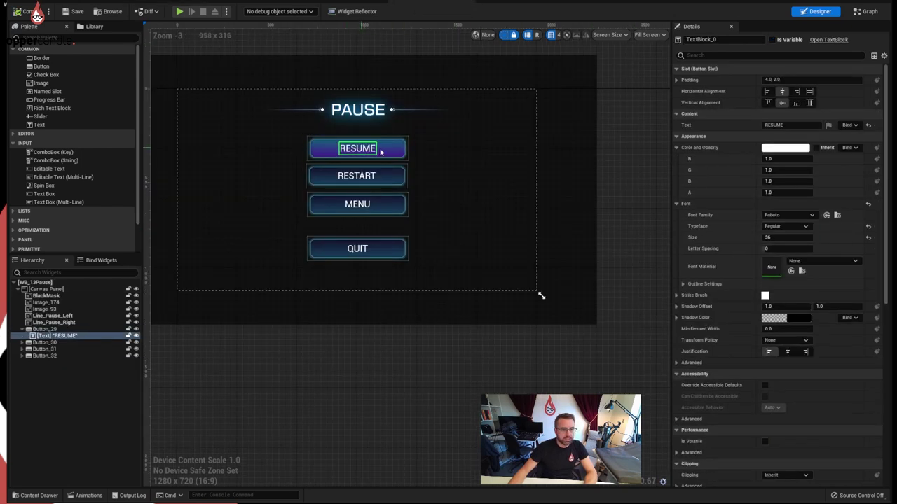
click(806, 215)
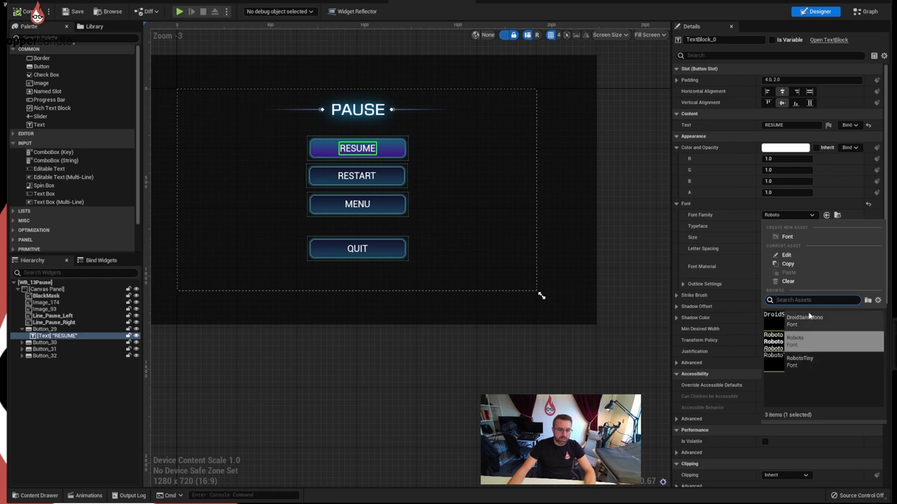
click(808, 218)
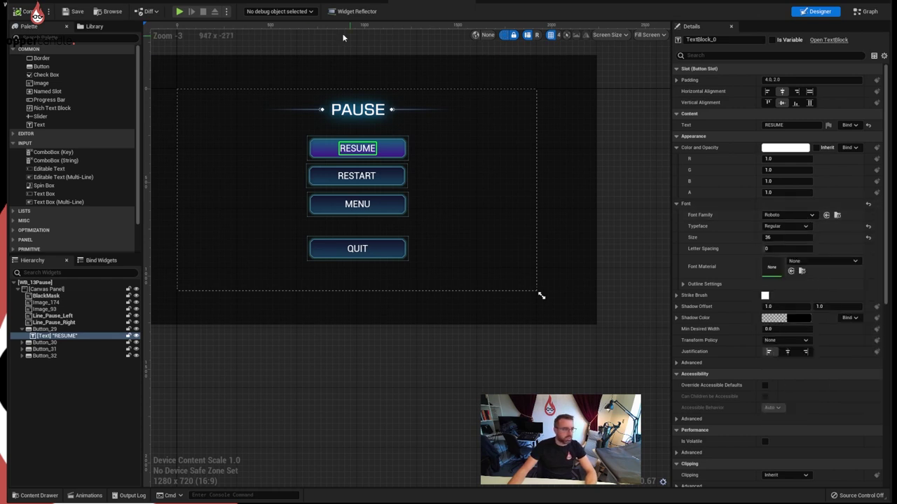
click(239, 2)
click(433, 174)
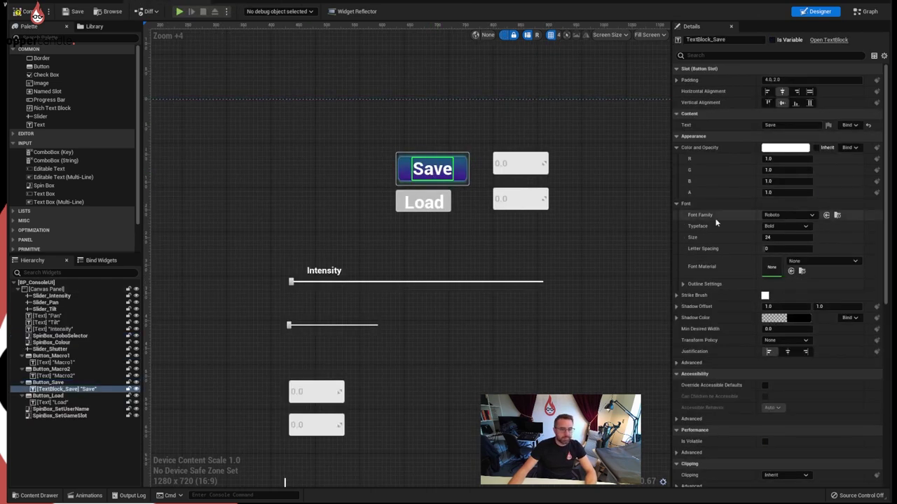
Step: Paste the copied Style onto Button_Load and enlarge the button to about 137 by 51
click(400, 197)
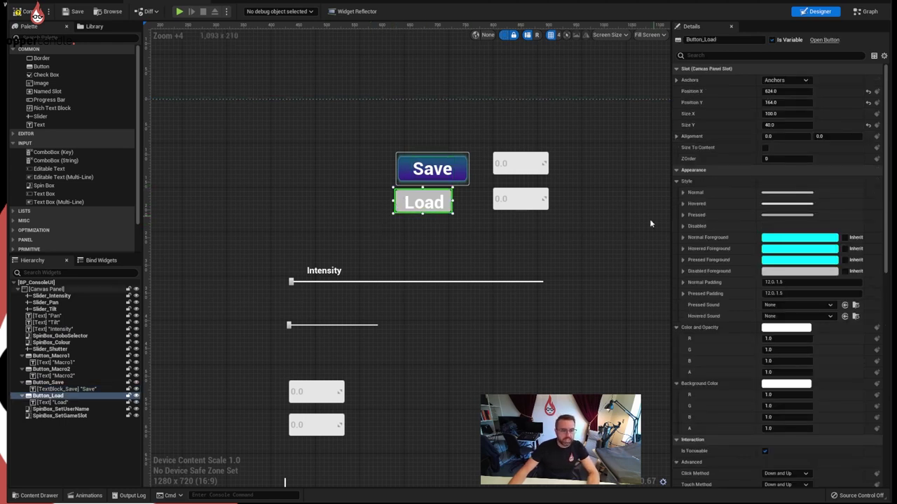
right_click(699, 183)
click(725, 228)
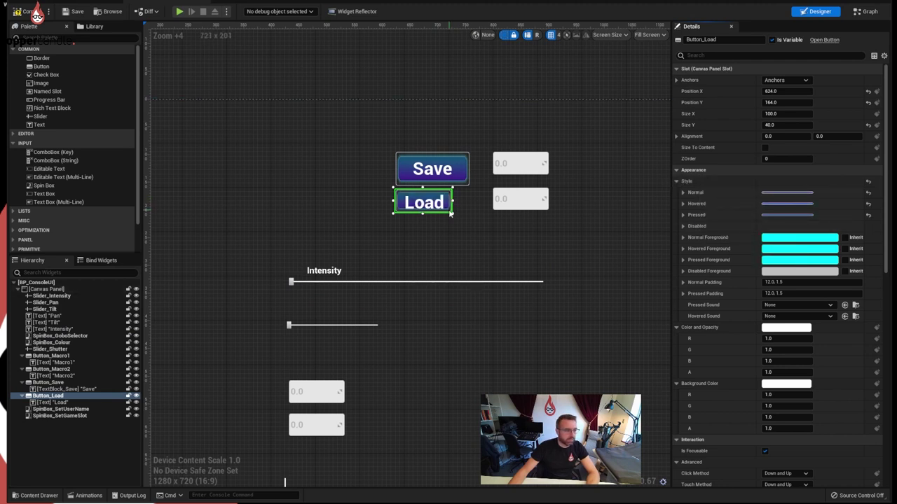
drag(457, 216, 476, 219)
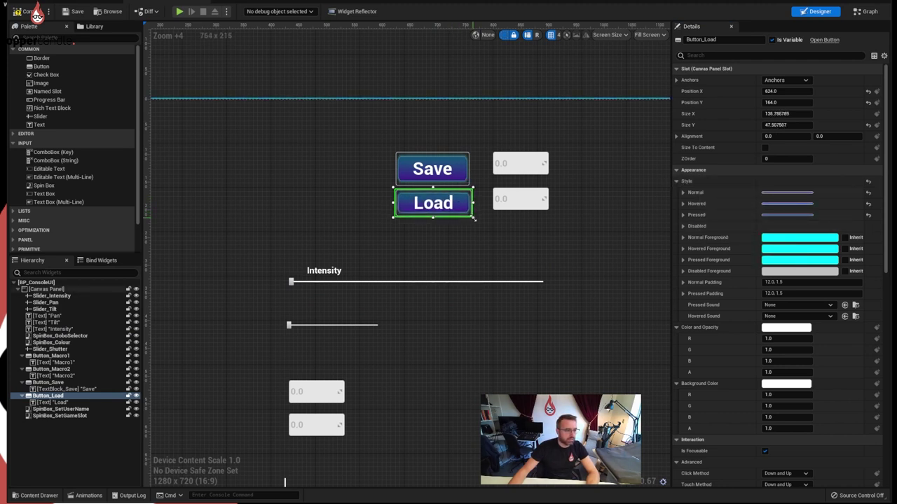
Step: Try to paste the copied button Style onto the Style property of SpinBox_GoboSelector
right_drag(390, 380, 417, 287)
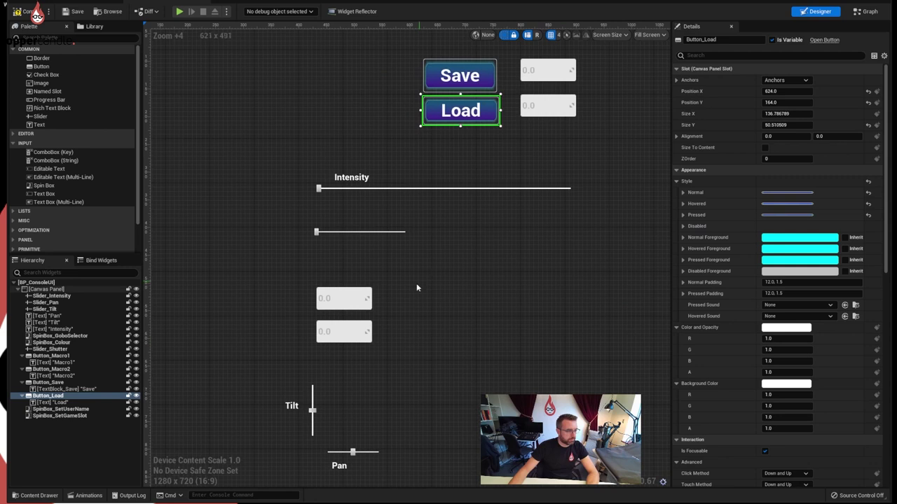
click(342, 298)
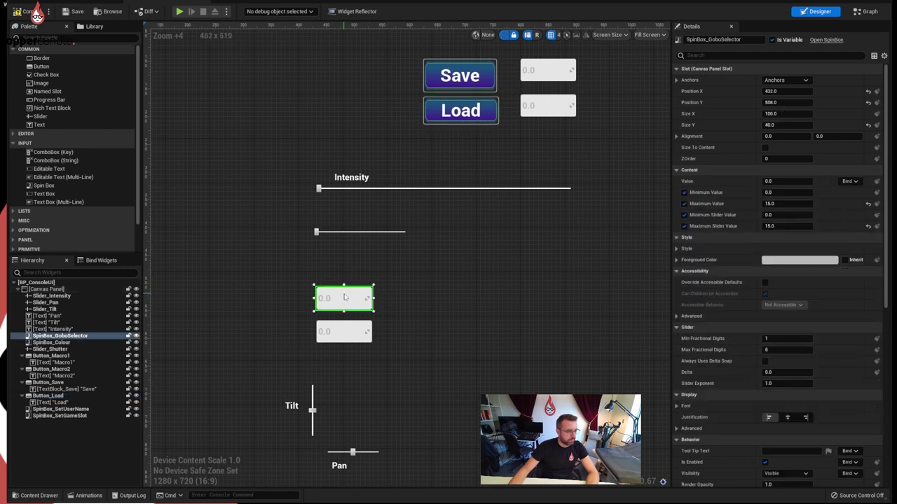
right_click(705, 250)
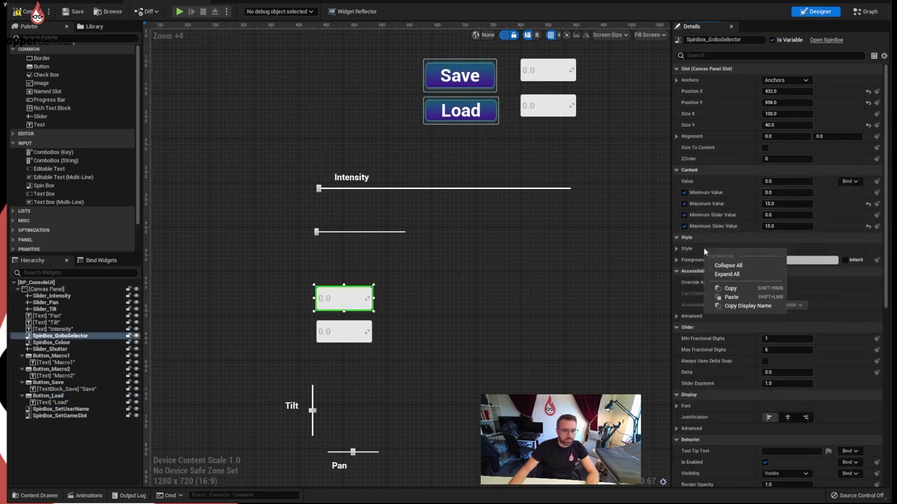
click(744, 305)
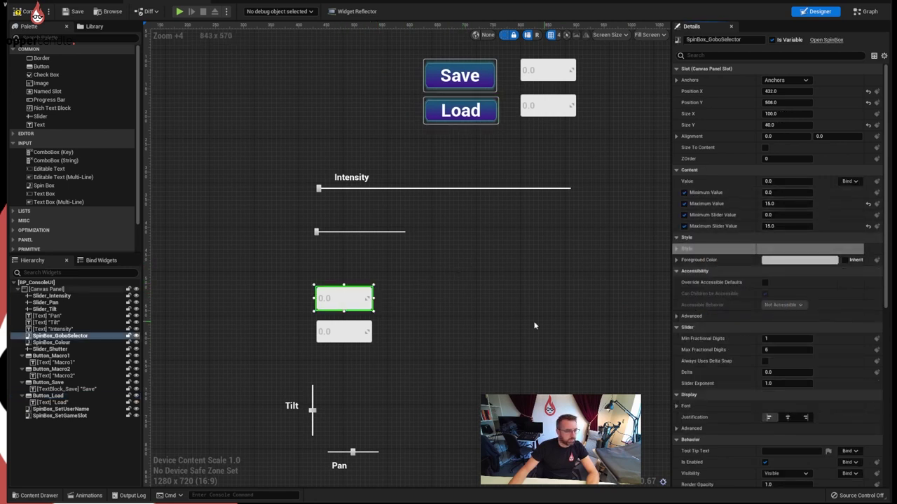
click(679, 249)
click(678, 249)
Step: Paste the copied Style onto Button_Macro1 and Button_Macro2
right_drag(469, 341, 534, 146)
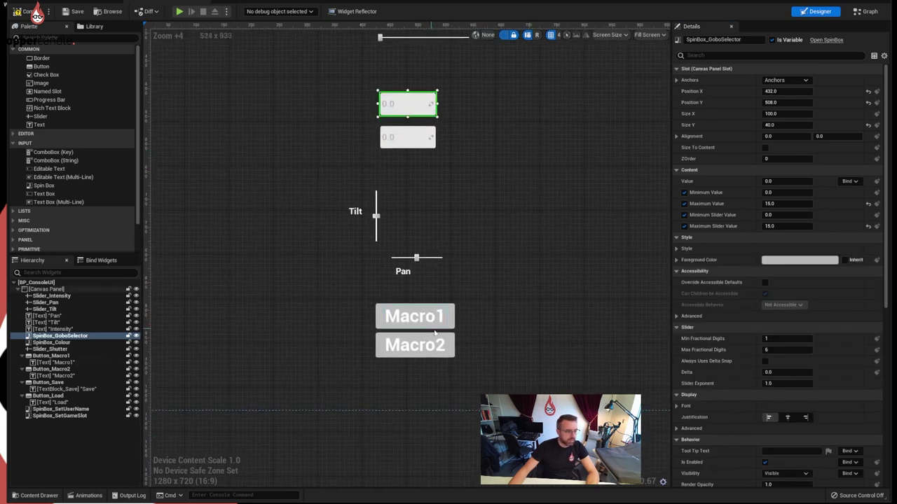
click(452, 319)
right_click(711, 181)
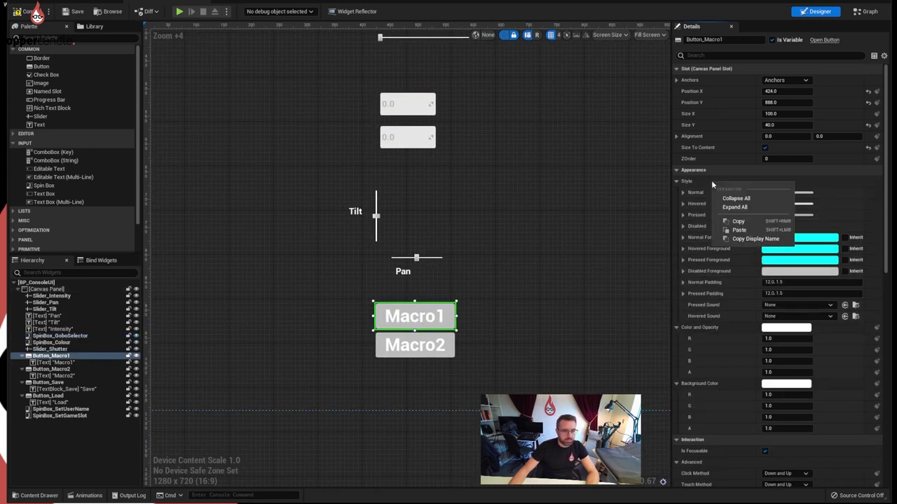
click(740, 221)
click(420, 345)
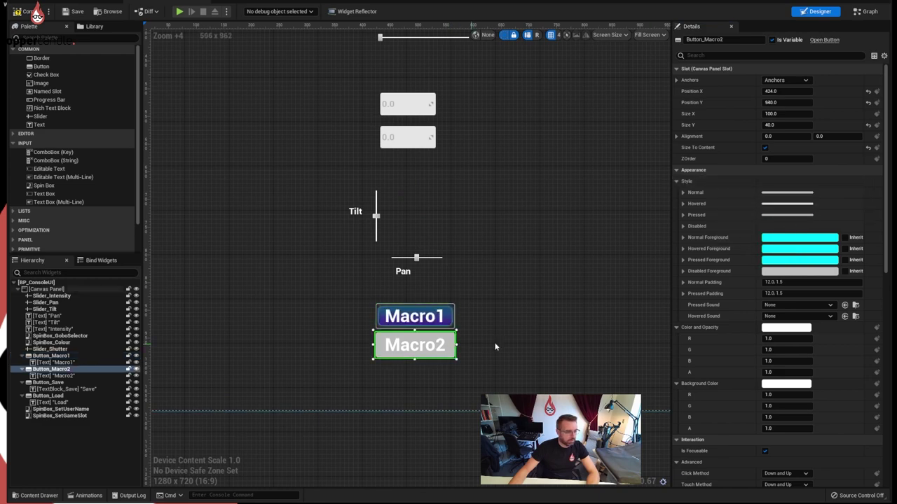
right_click(711, 184)
click(743, 227)
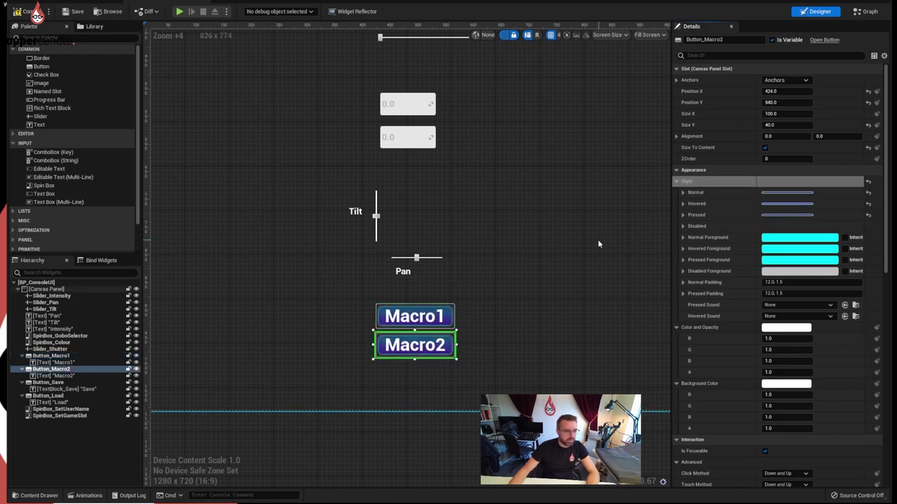
Step: Open WB_08Settings from the ModernRPGGUIPack Widgets folder and examine its Aspect Ratio value and hierarchy for a reusable number control
right_drag(564, 227, 529, 289)
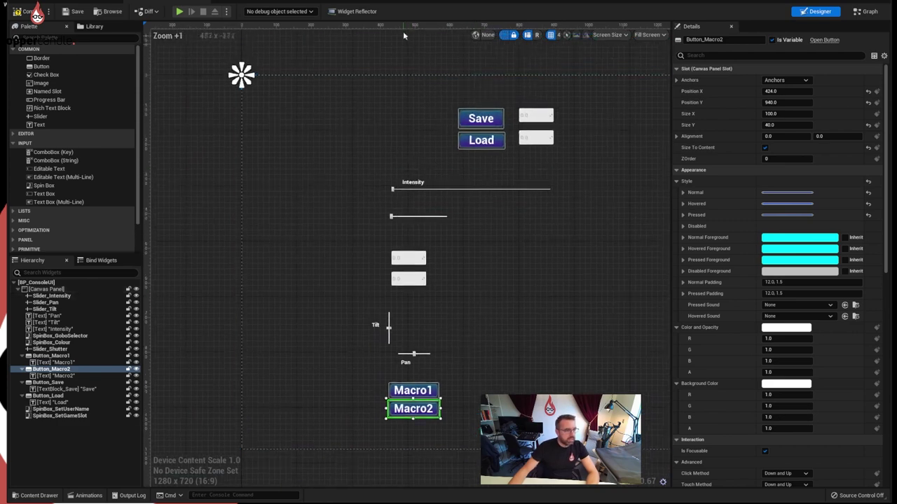
click(439, 2)
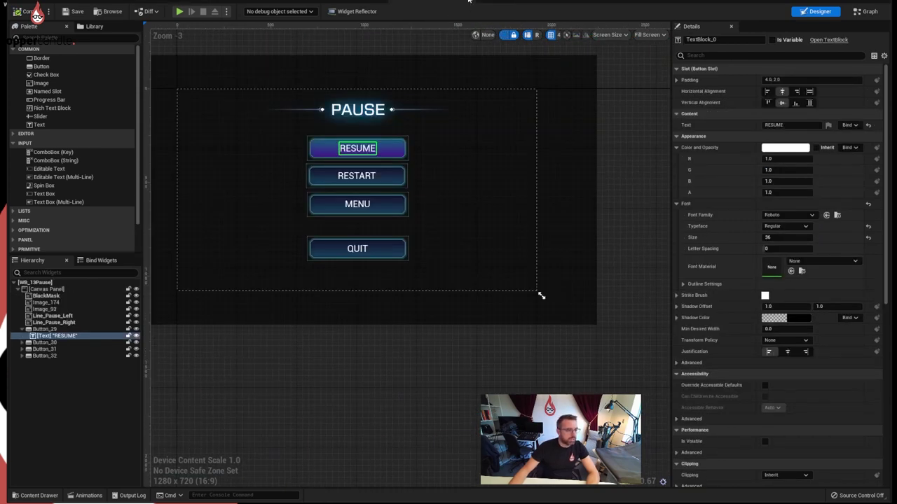
click(468, 2)
key(ctrl+space)
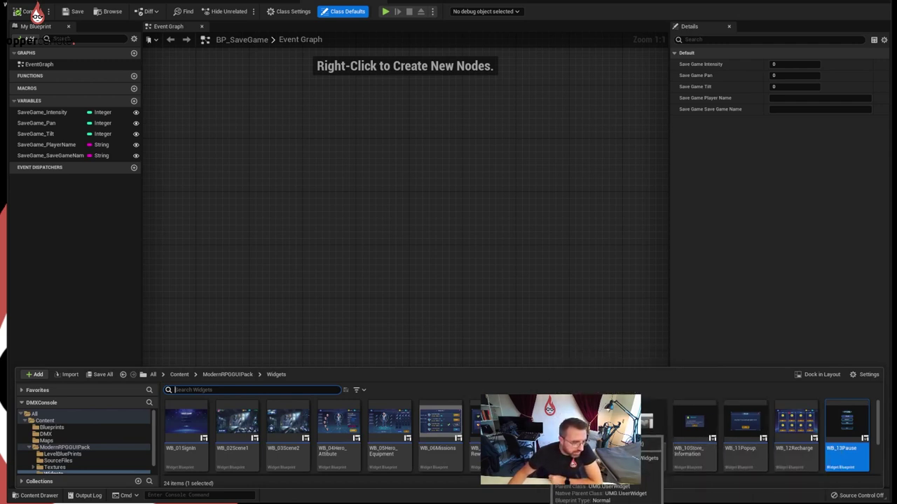
double_click(542, 424)
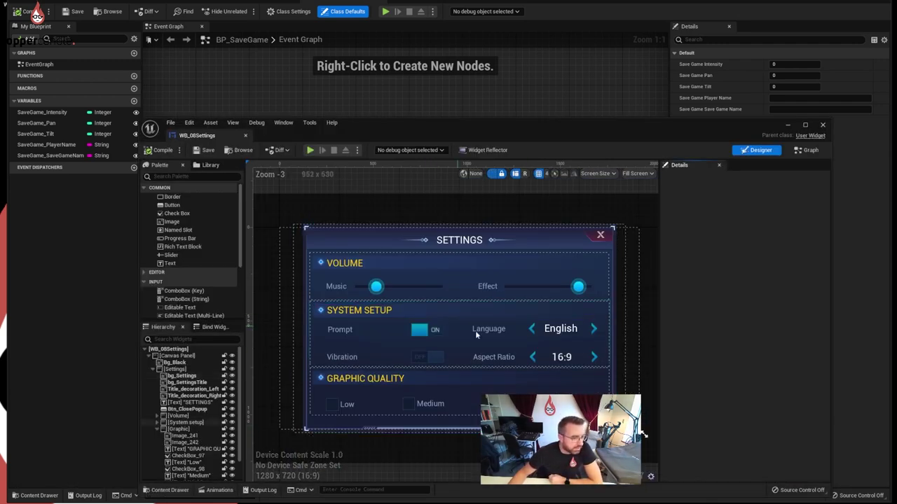
click(560, 358)
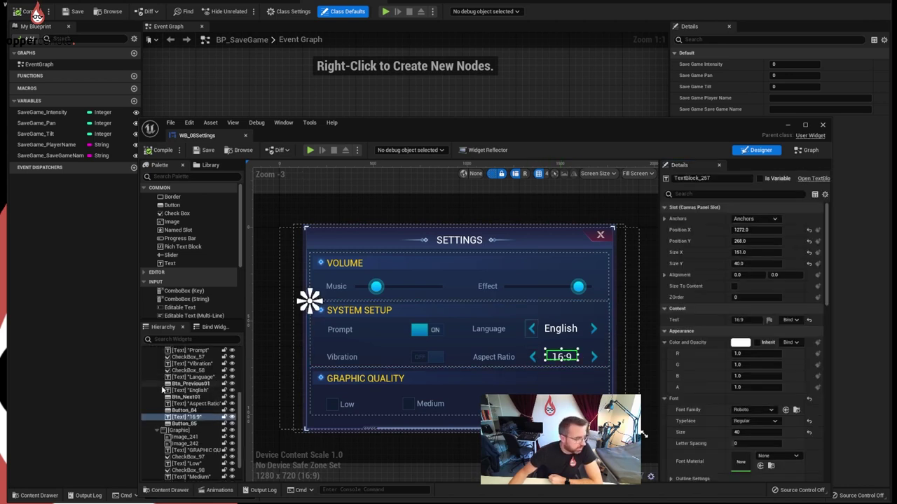
click(241, 436)
scroll(241, 436, up, 5)
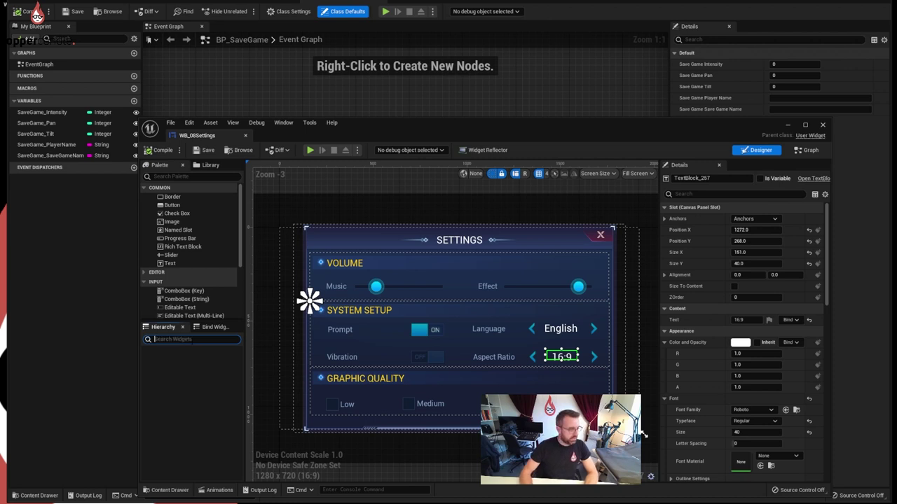
Step: Open WB_18Ranking from the Widgets folder, examine its first-row number text and Scroll Box rows, and close the widget window
click(168, 489)
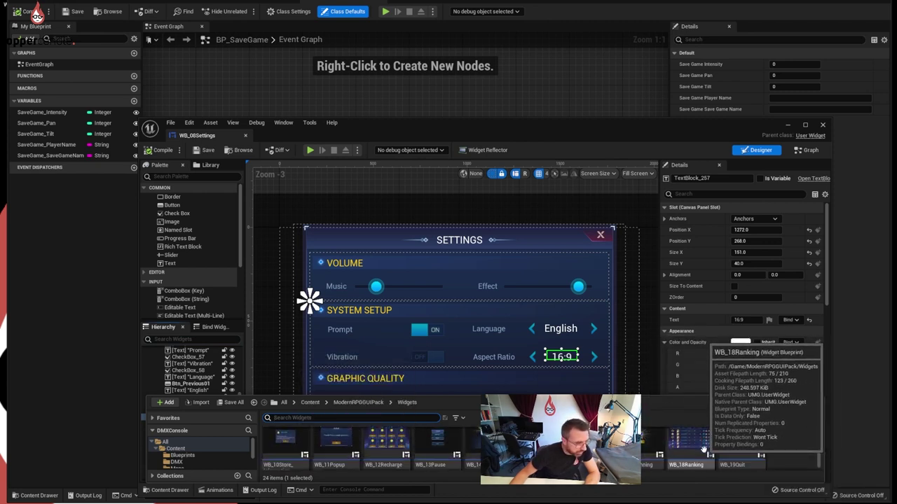
scroll(704, 454, down, 2)
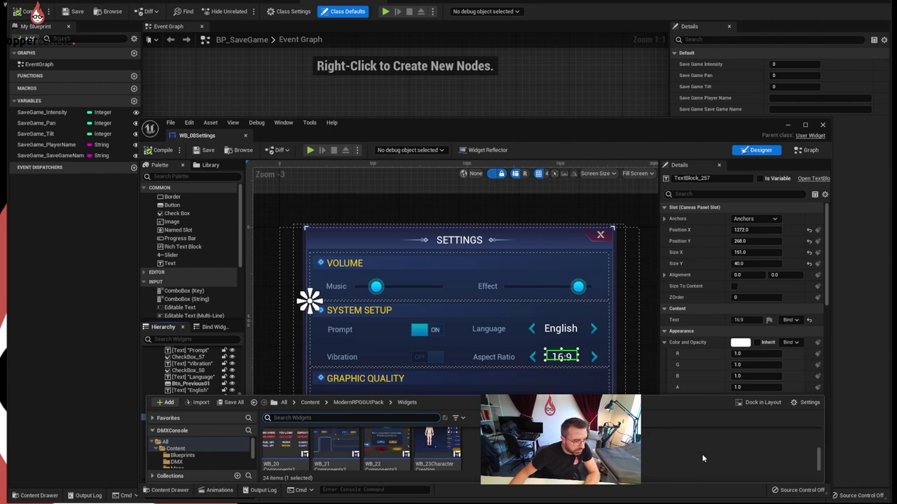
scroll(703, 454, down, 1)
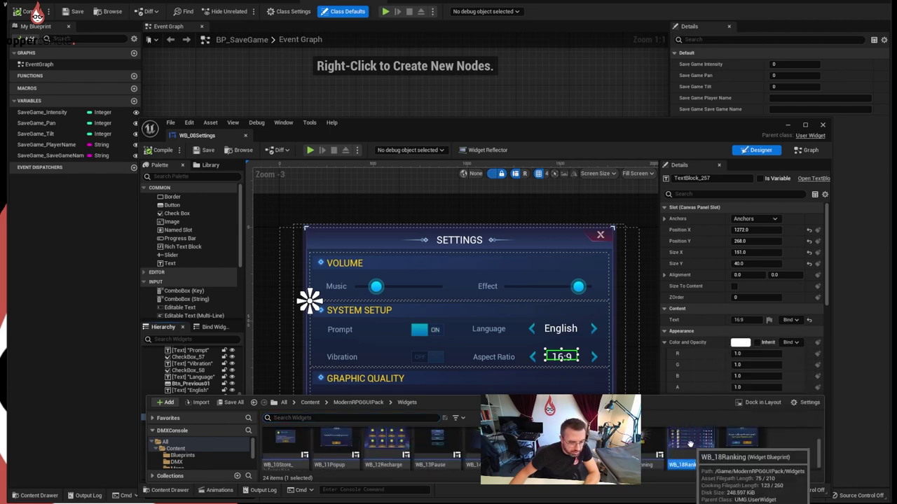
double_click(699, 452)
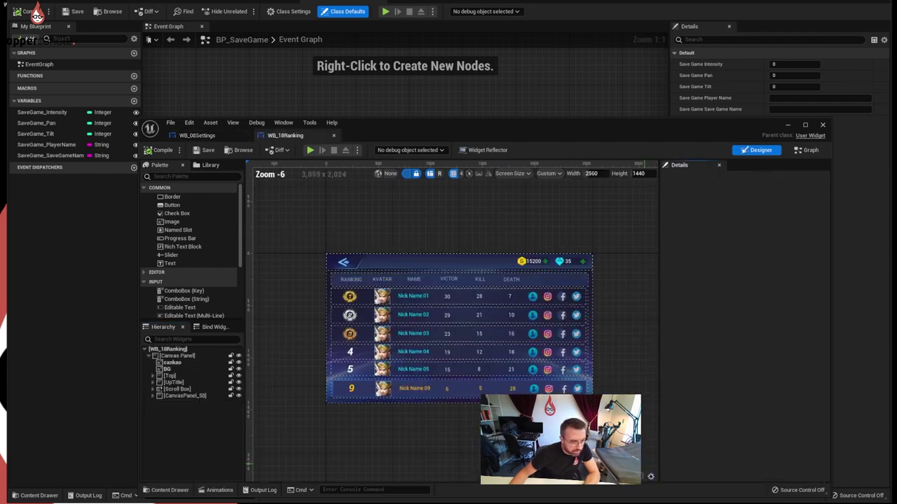
click(448, 296)
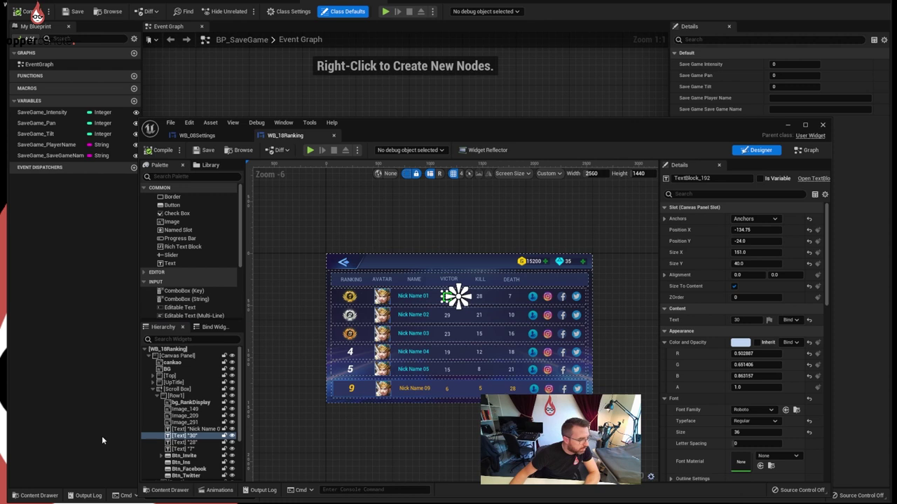
click(156, 395)
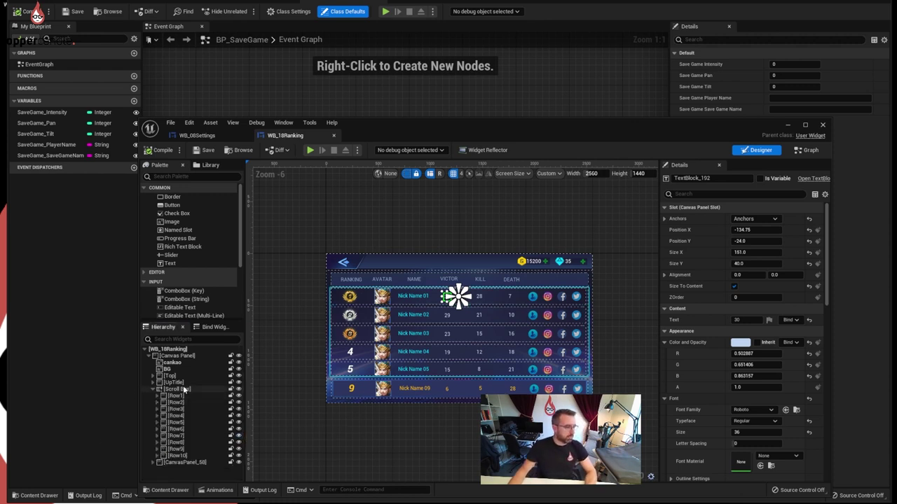
click(823, 125)
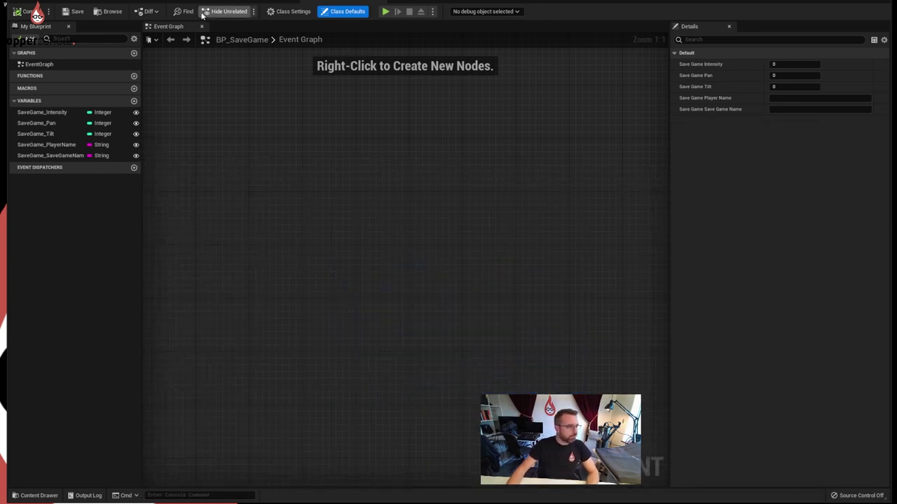
Step: Return to BP_ConsoleUI and expand the Background Brush settings within the Style of SpinBox_GoboSelector
click(166, 3)
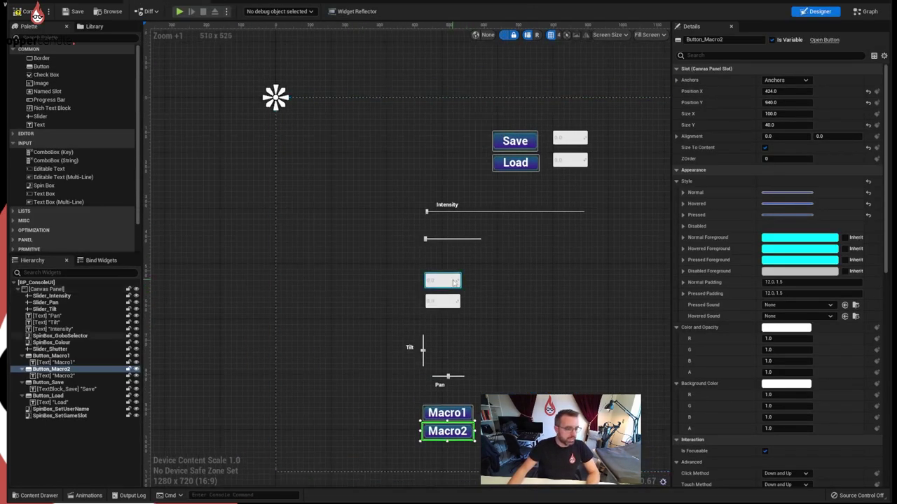
click(450, 280)
scroll(450, 279, up, 5)
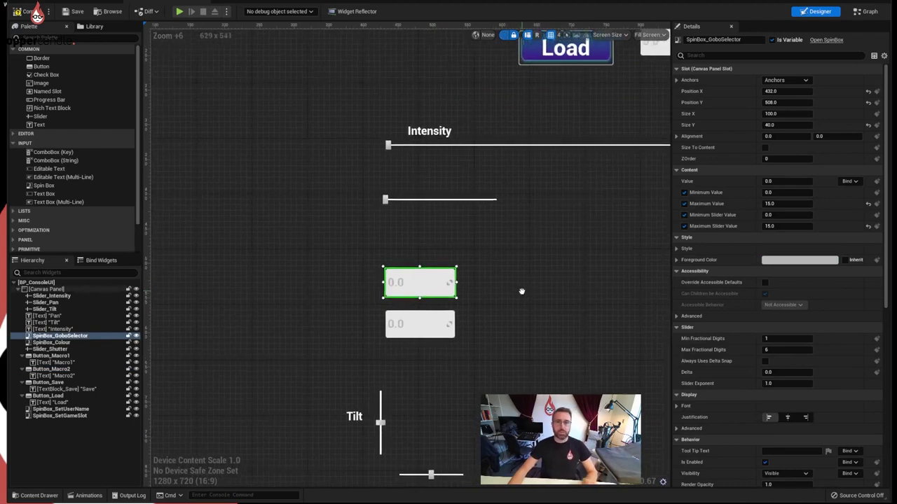
click(681, 251)
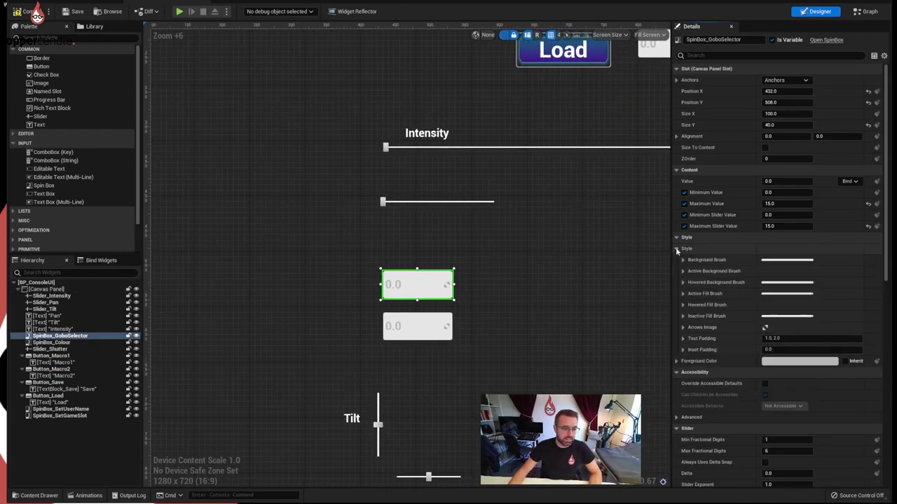
click(683, 258)
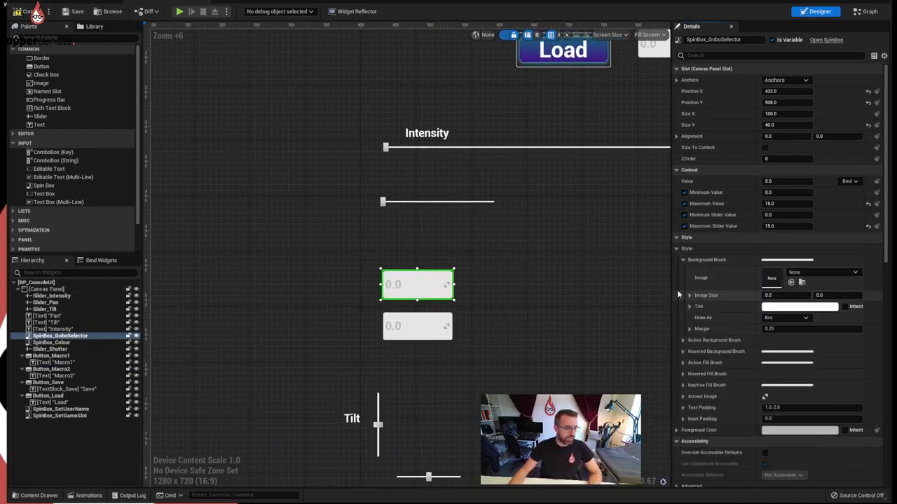
Step: Check the Normal style image of Button_Load and locate its T_Btn_Resume_n texture in the project content
right_drag(659, 266, 626, 303)
click(573, 90)
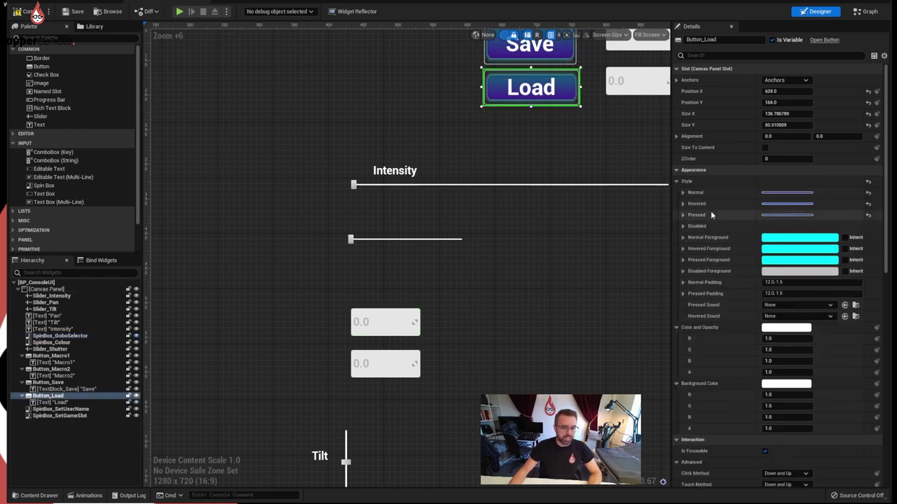
click(683, 192)
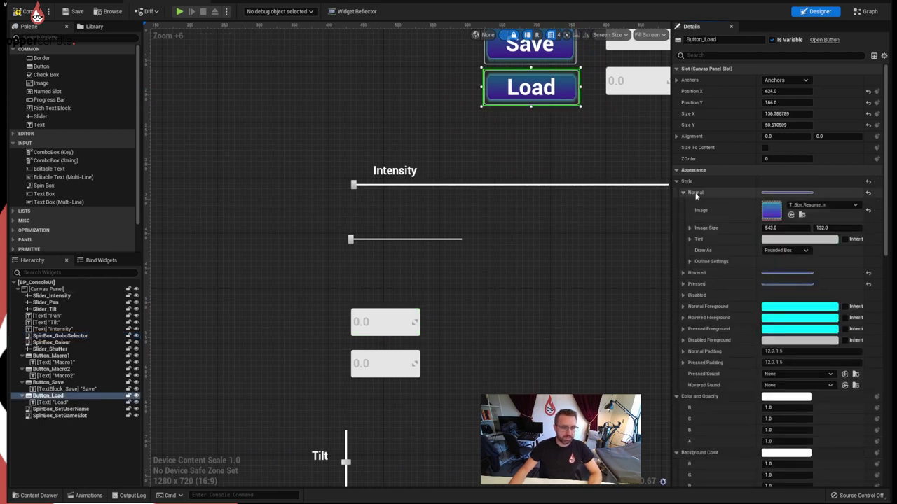
click(803, 216)
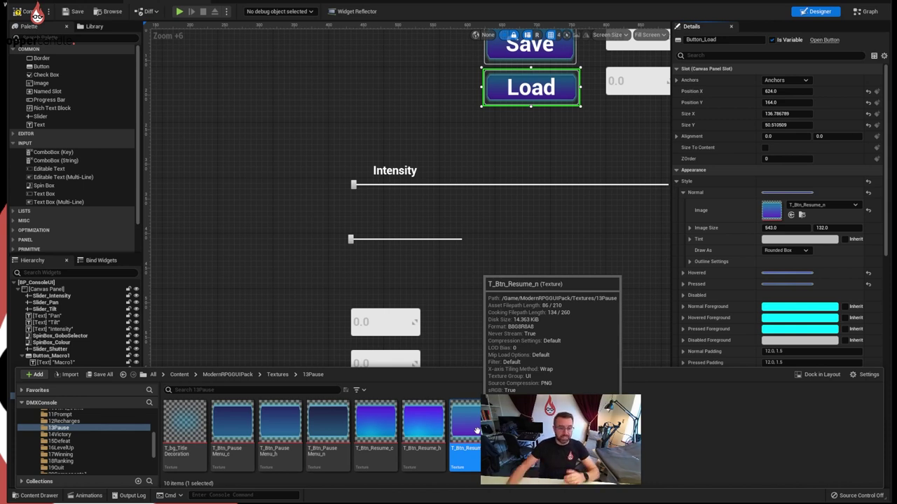
Step: Place a separate Content Browser window showing the 13Pause textures over the BP_ConsoleUI designer
click(813, 379)
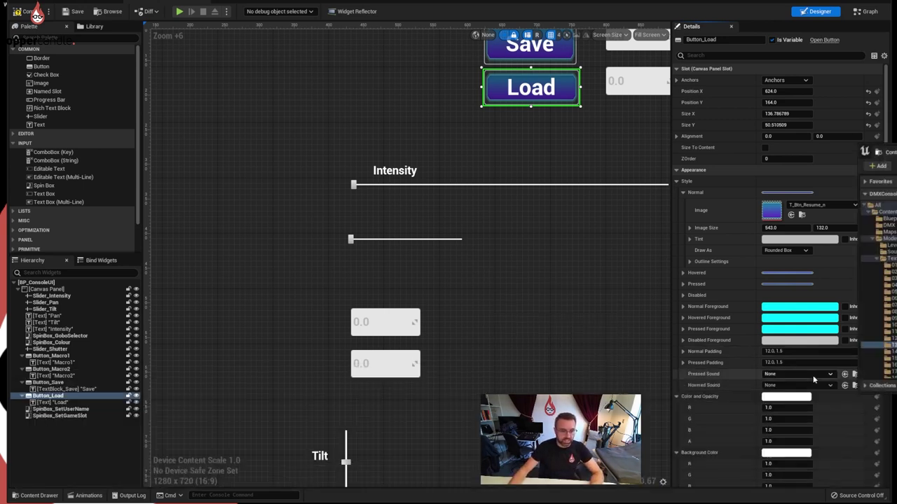
drag(896, 151, 385, 33)
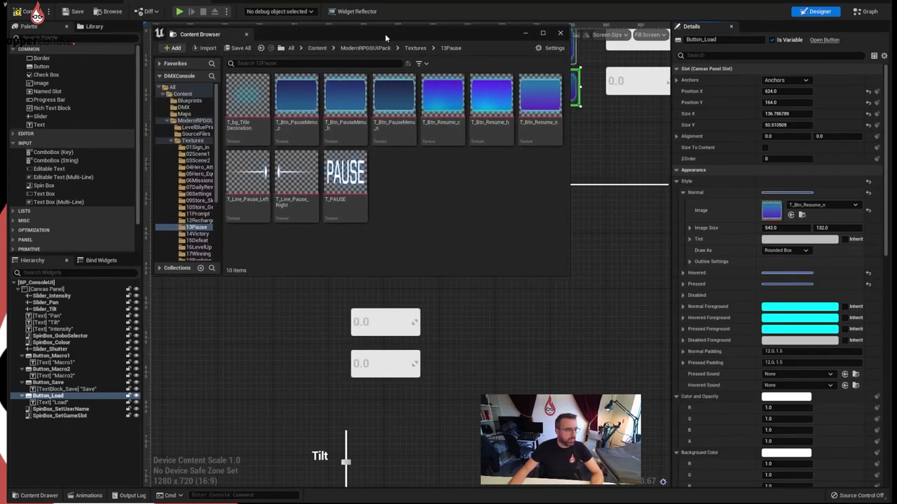
click(39, 495)
click(400, 185)
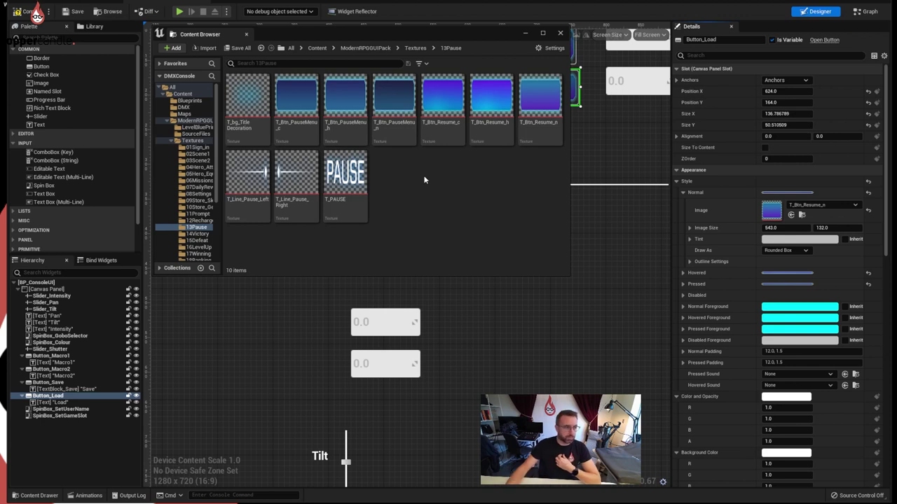
Step: Move the Content Browser window clear of both spin boxes and identify T_Btn_Resume_n as the Normal image used by Button_Load
click(383, 324)
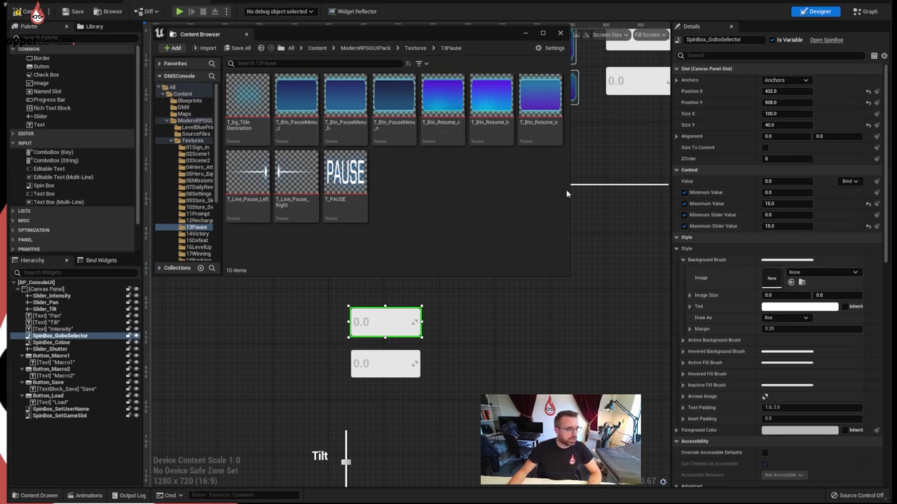
drag(520, 39, 495, 95)
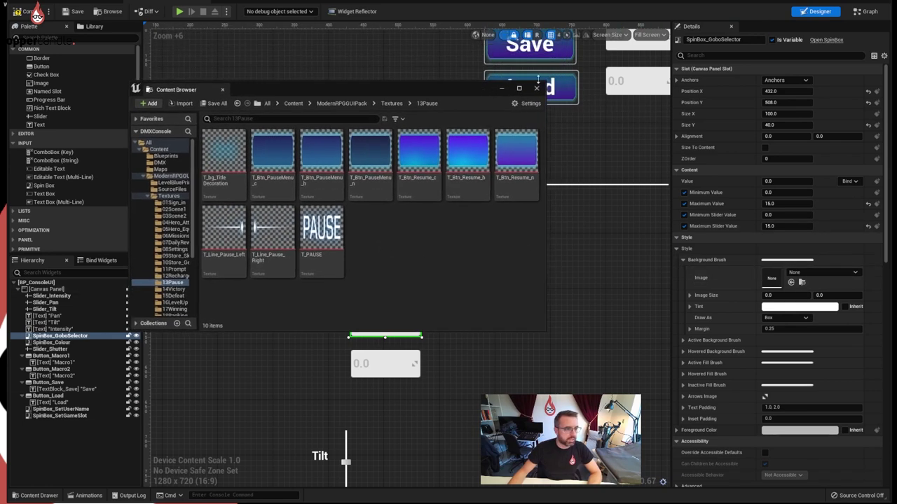
click(573, 90)
click(524, 154)
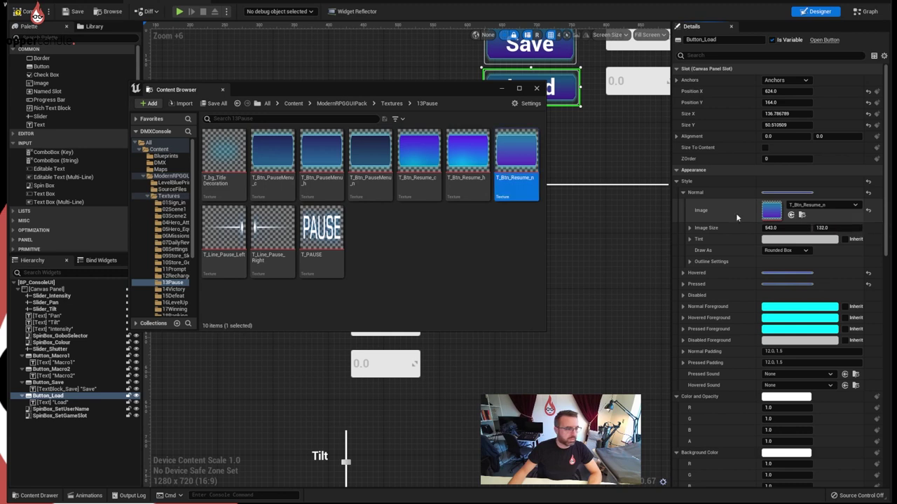
click(405, 367)
drag(429, 94, 428, 49)
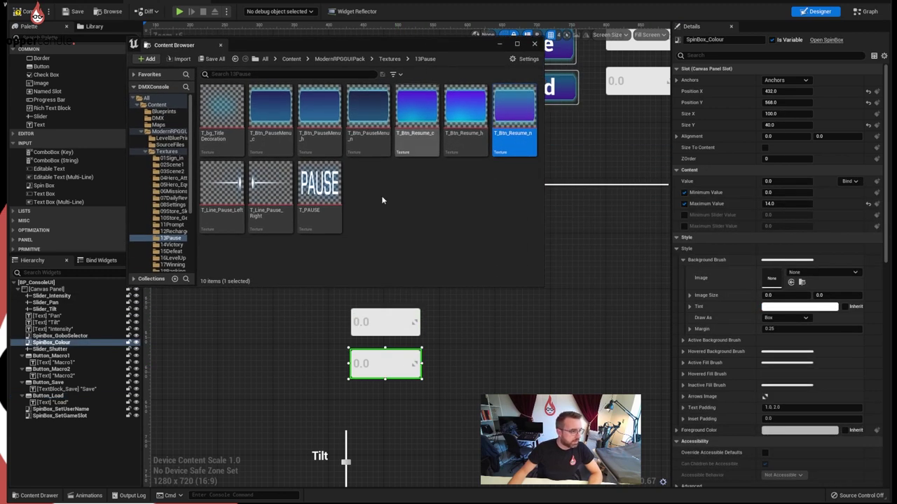
Step: Assign the T_Btn_Resume_n texture as the Background Brush image of SpinBox_GoboSelector and SpinBox_Colour
click(386, 323)
drag(510, 118, 765, 277)
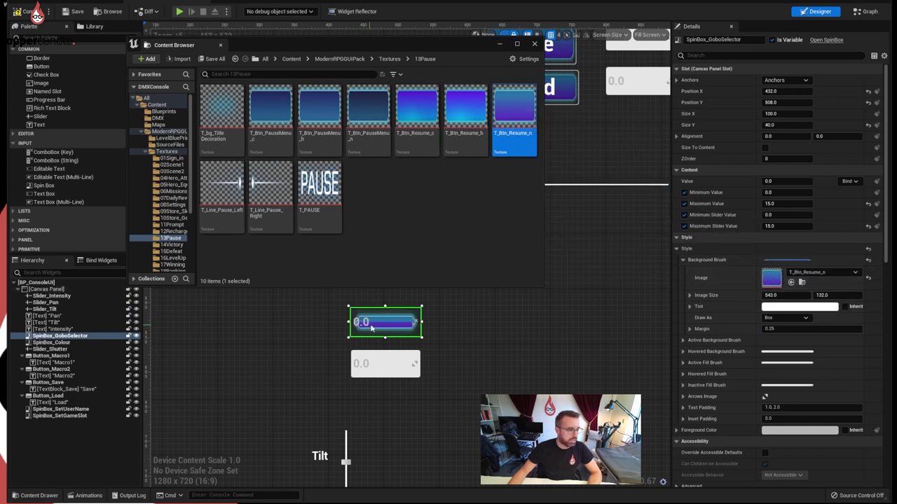
click(385, 363)
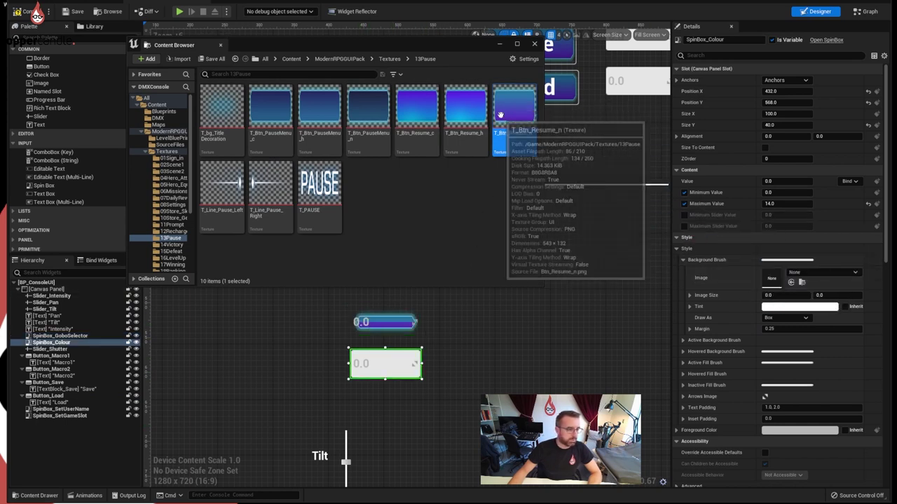
mouse_move(507, 104)
mouse_down()
mouse_move(768, 290)
mouse_move(770, 277)
mouse_up()
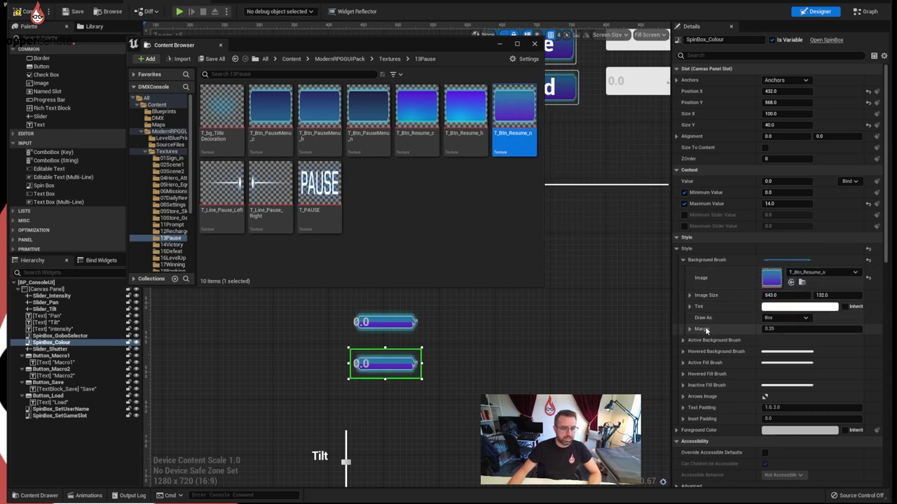
Step: Give SpinBox_GoboSelector the T_Btn_PauseMenu_n image for its Hovered Background Brush and T_Btn_Resume_h for its Active Background Brush
click(385, 322)
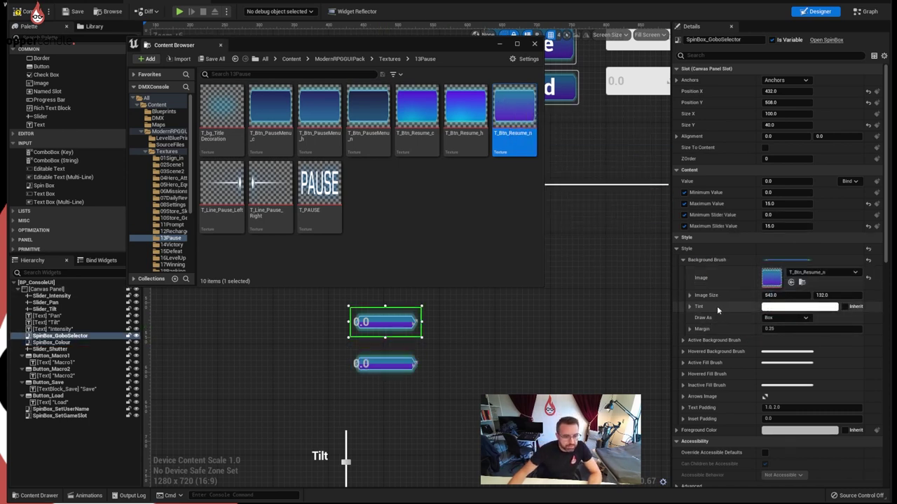
click(683, 340)
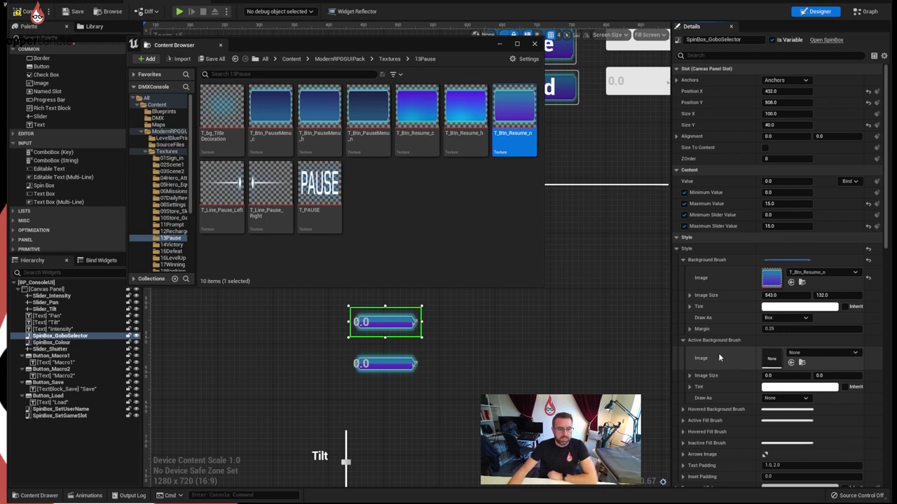
click(683, 409)
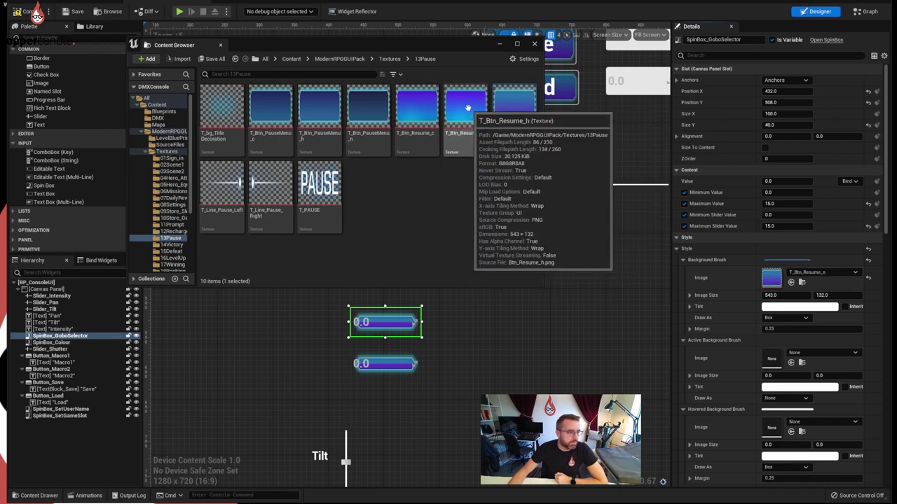
mouse_move(368, 108)
mouse_down()
mouse_move(400, 187)
mouse_move(683, 403)
mouse_move(765, 417)
mouse_move(774, 429)
mouse_up()
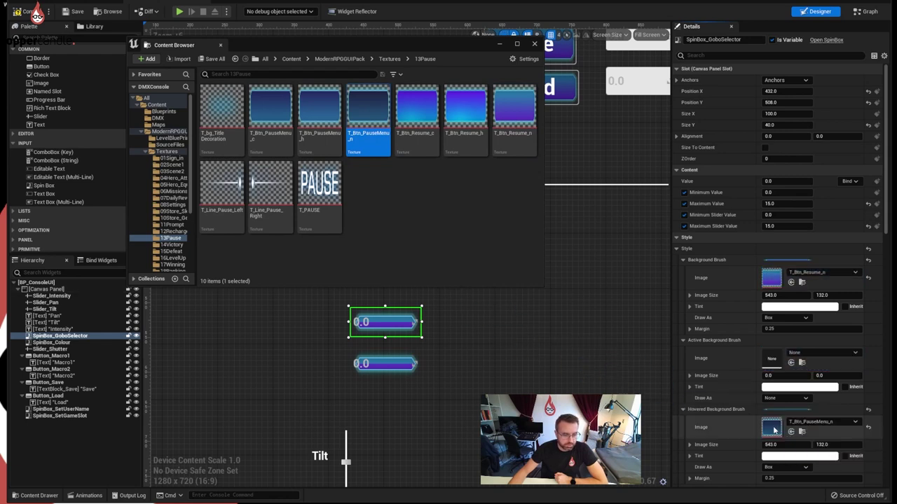
mouse_move(466, 106)
mouse_down()
mouse_move(581, 301)
mouse_move(755, 390)
mouse_move(771, 359)
mouse_up()
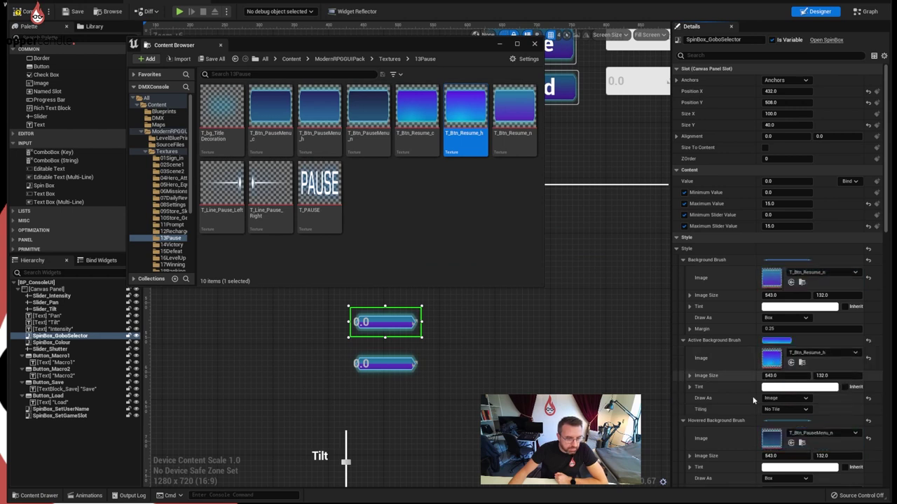
Step: Give SpinBox_Colour the T_Btn_PauseMenu_n image for its Hovered Background Brush and T_Btn_Resume_h for its Active Background Brush
click(397, 365)
mouse_move(368, 115)
mouse_down()
mouse_move(812, 471)
mouse_move(789, 429)
mouse_move(778, 367)
mouse_move(776, 427)
mouse_up()
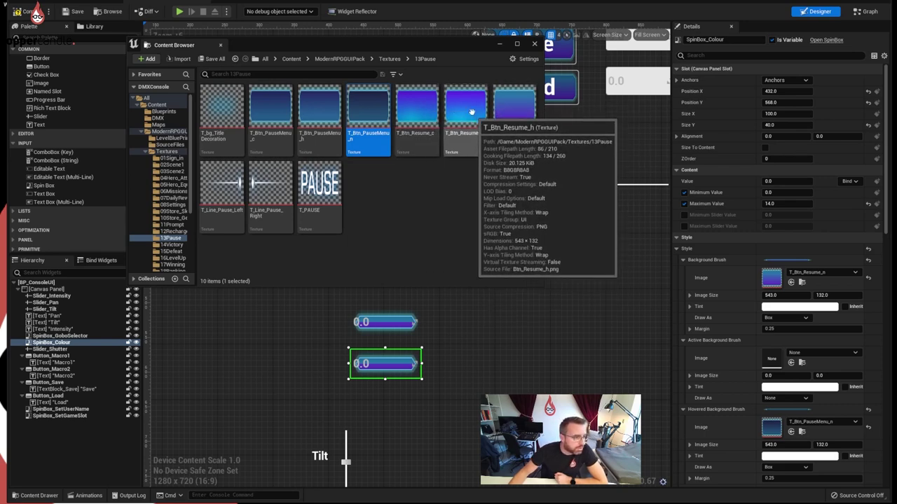
mouse_move(466, 116)
mouse_down()
mouse_move(529, 209)
mouse_move(771, 359)
mouse_up()
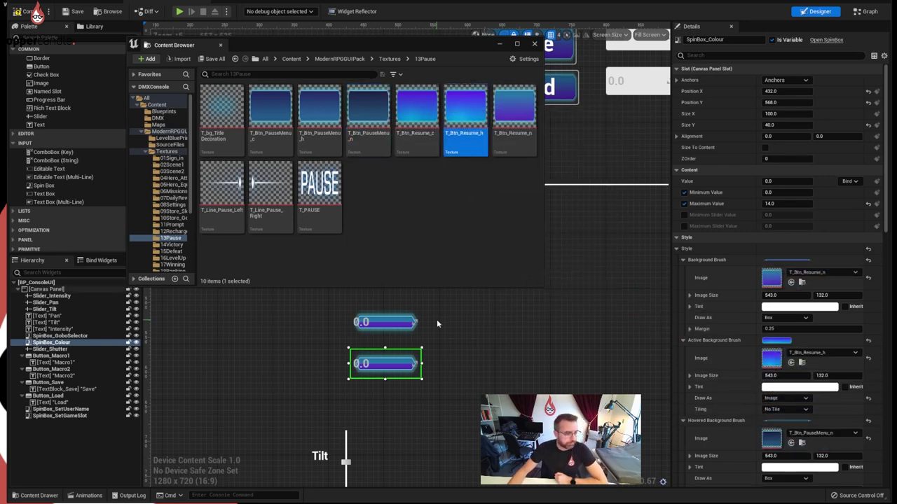
Step: Enlarge SpinBox_Colour to about 110 by 63 on the canvas and move it to position X 420, Y 568
click(462, 324)
click(394, 358)
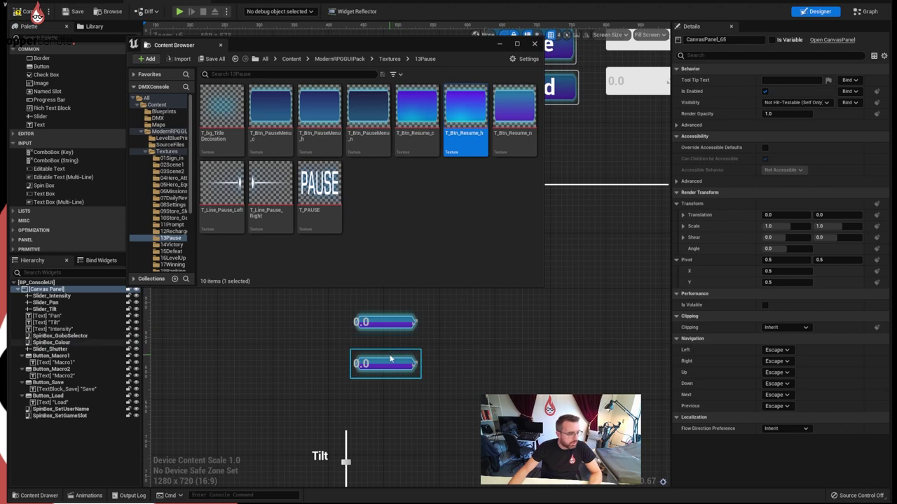
drag(386, 348, 340, 355)
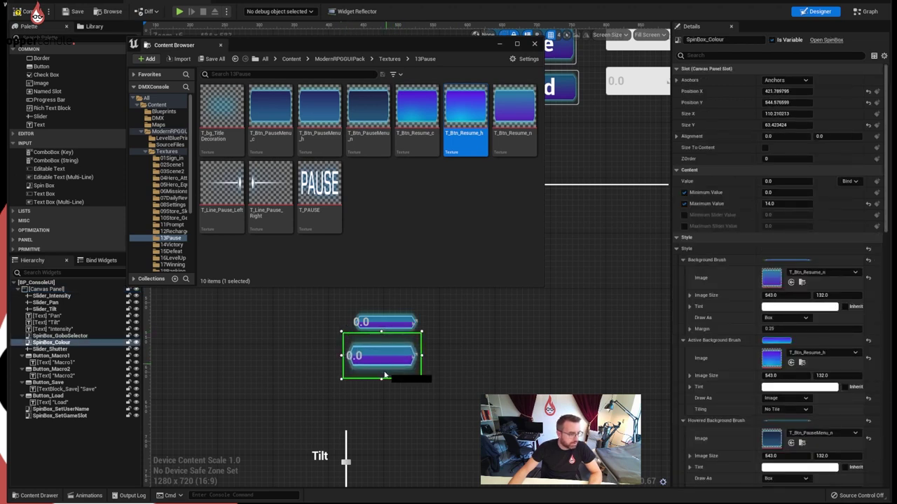
drag(384, 377, 385, 392)
Step: Stretch SpinBox_GoboSelector downwards on the canvas to a height of about 60
click(384, 338)
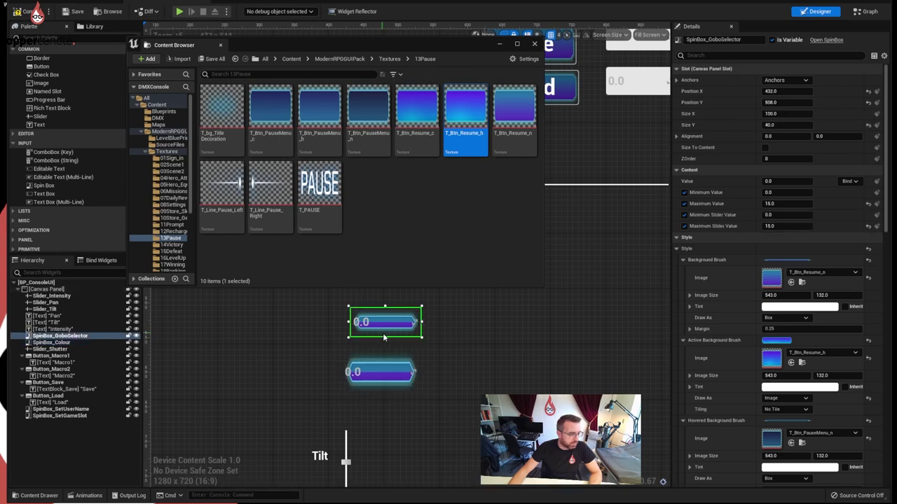
drag(383, 337, 384, 350)
click(347, 329)
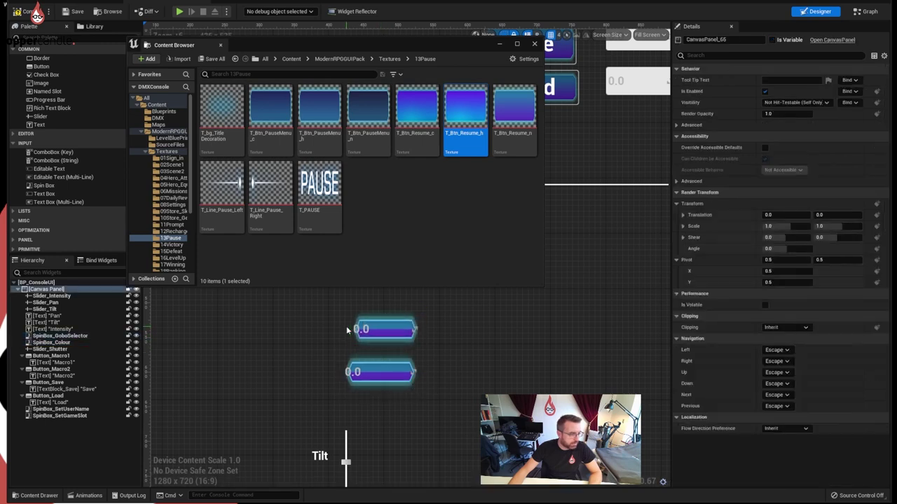
click(351, 328)
Step: Set the size of SpinBox_Colour to exactly 110 in X and 60 in Y
click(381, 372)
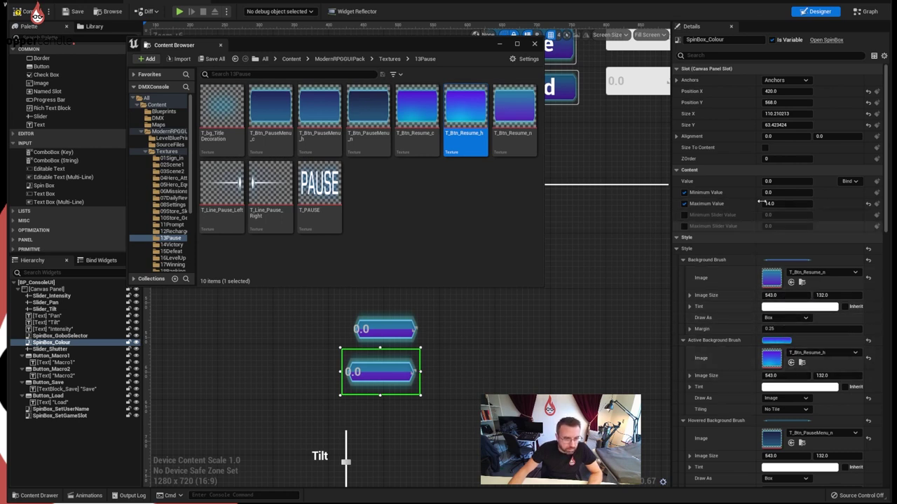
click(677, 136)
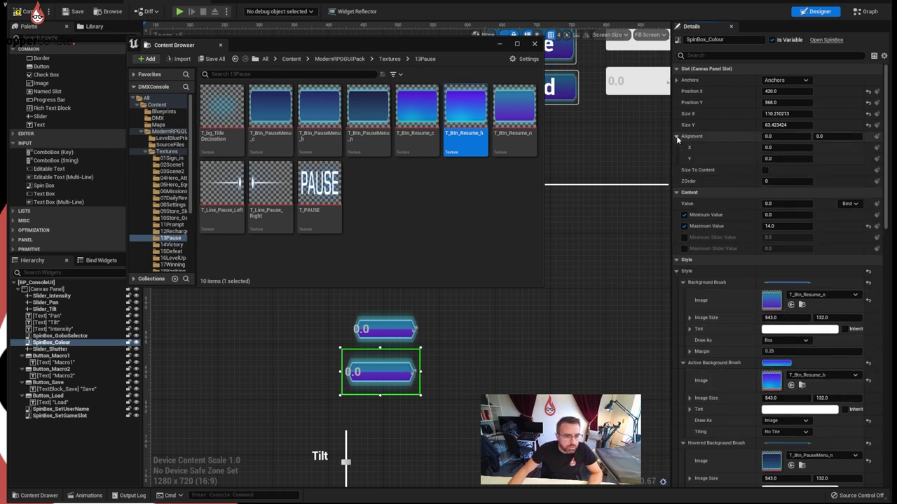
click(677, 137)
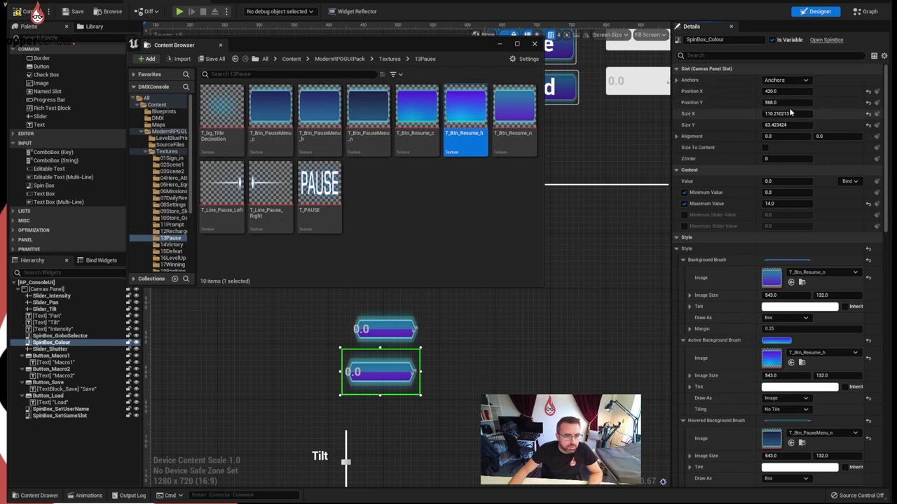
click(790, 113)
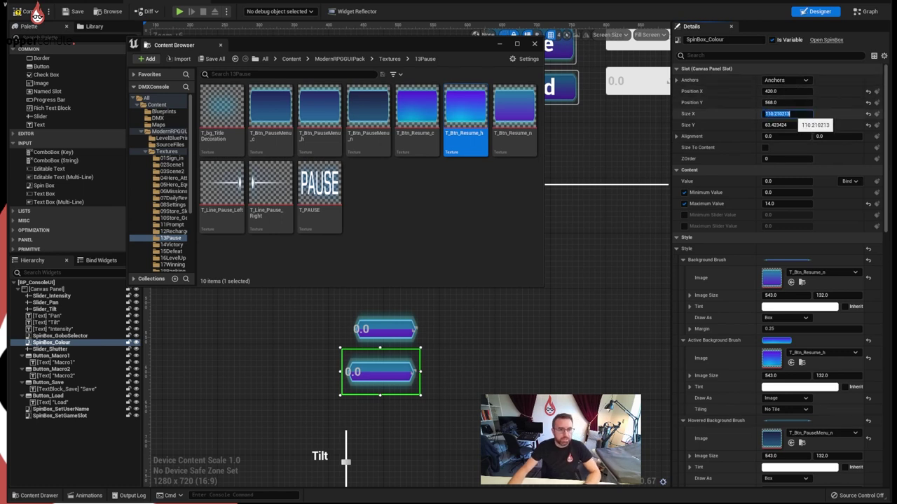
text(11)
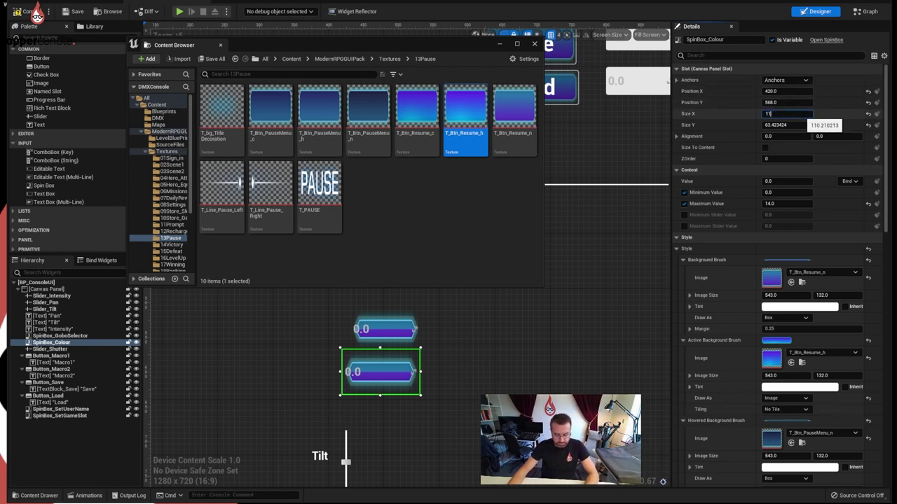
text(0)
click(798, 125)
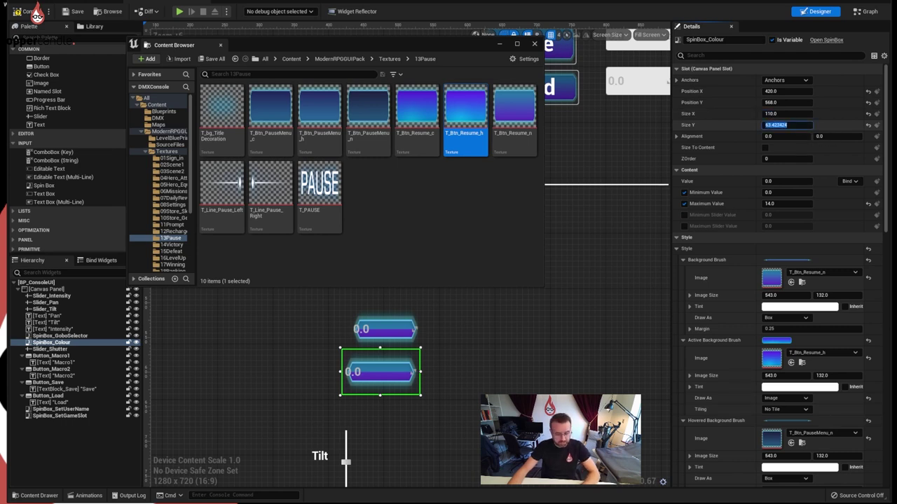
key(Return)
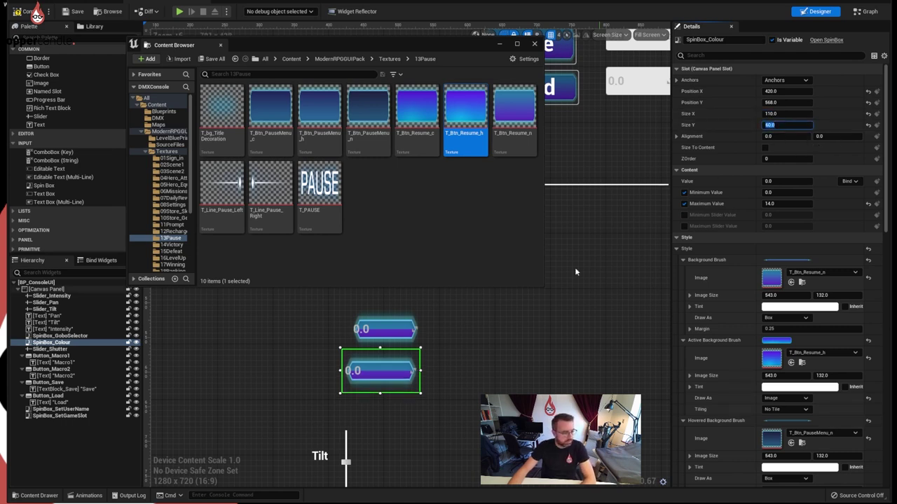
Step: Set the size of SpinBox_GoboSelector to 110 in X and 60 in Y
click(416, 322)
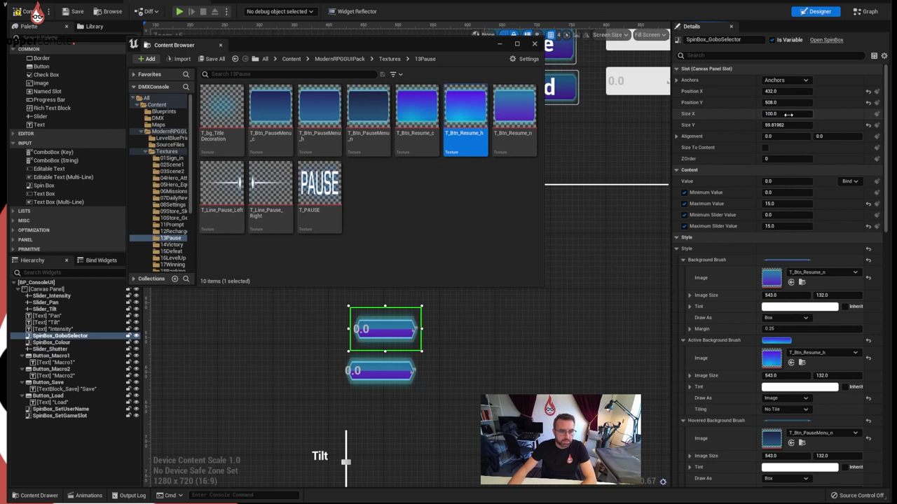
text(110)
key(Return)
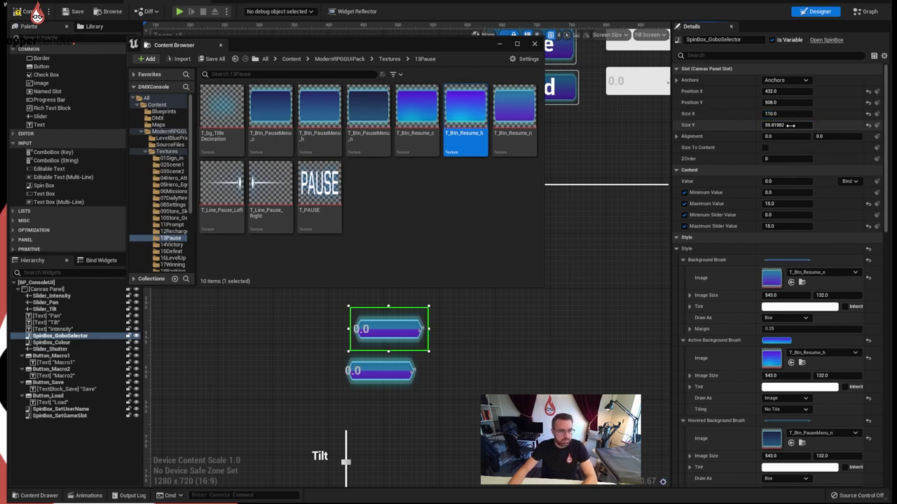
text(60)
key(Return)
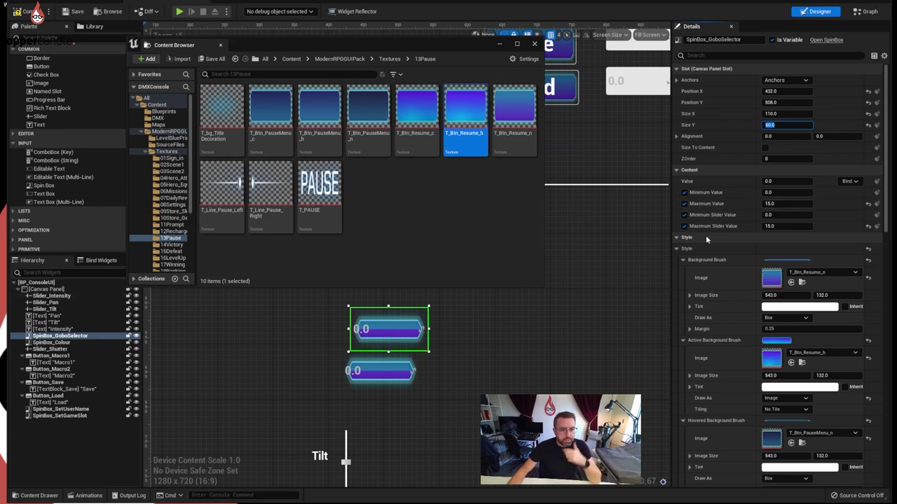
Step: Center the text justification of SpinBox_GoboSelector and change its font typeface to Italic
click(682, 260)
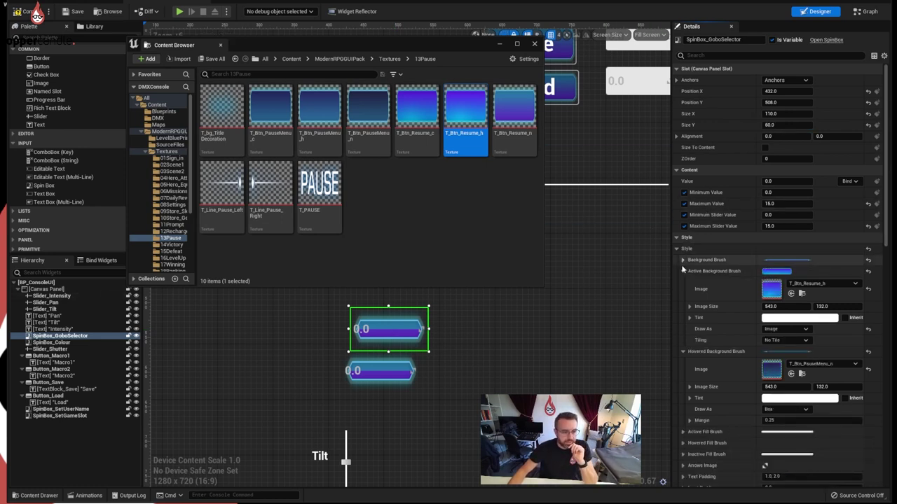
click(683, 272)
click(683, 282)
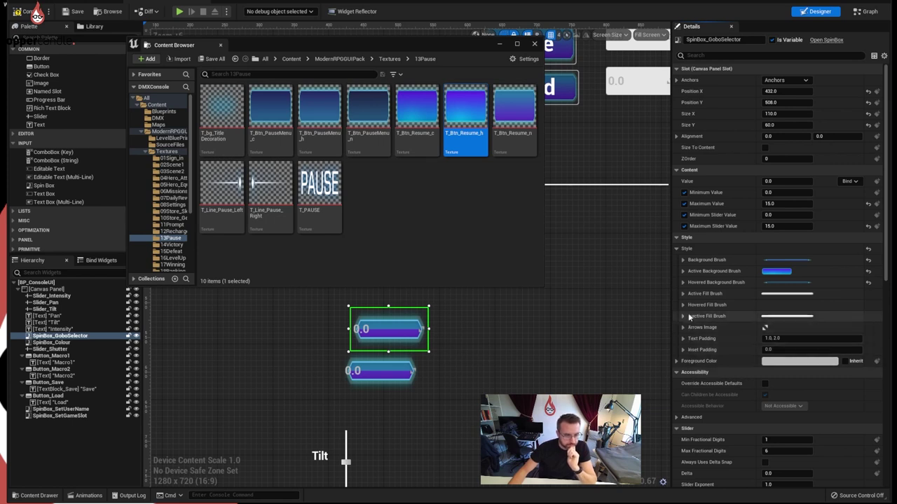
scroll(689, 309, down, 3)
scroll(689, 306, down, 3)
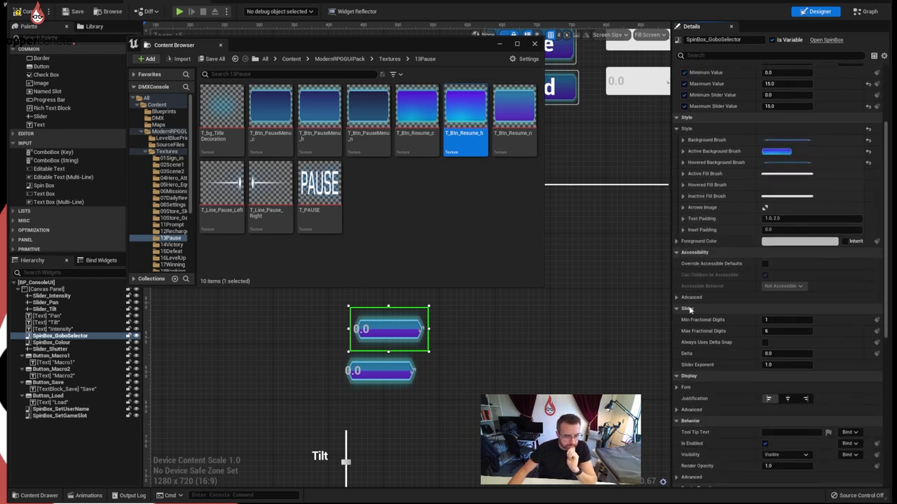
click(678, 377)
scroll(712, 360, down, 2)
scroll(713, 360, down, 2)
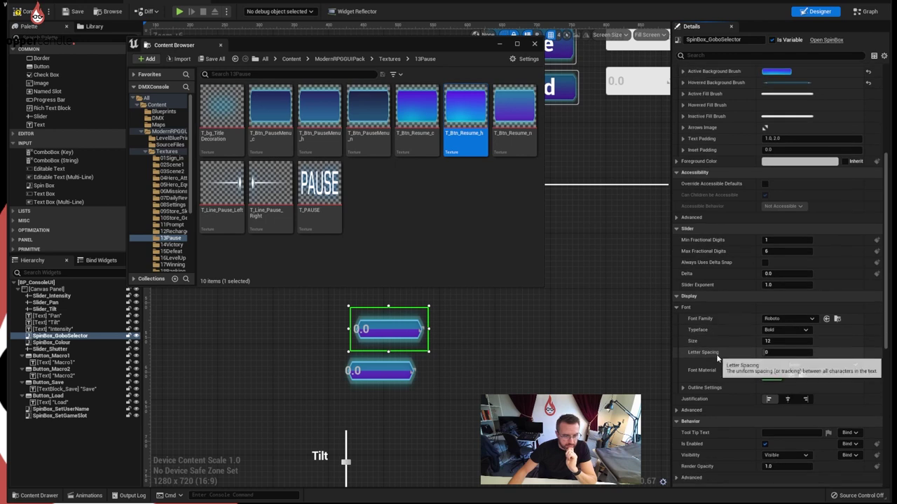
click(788, 373)
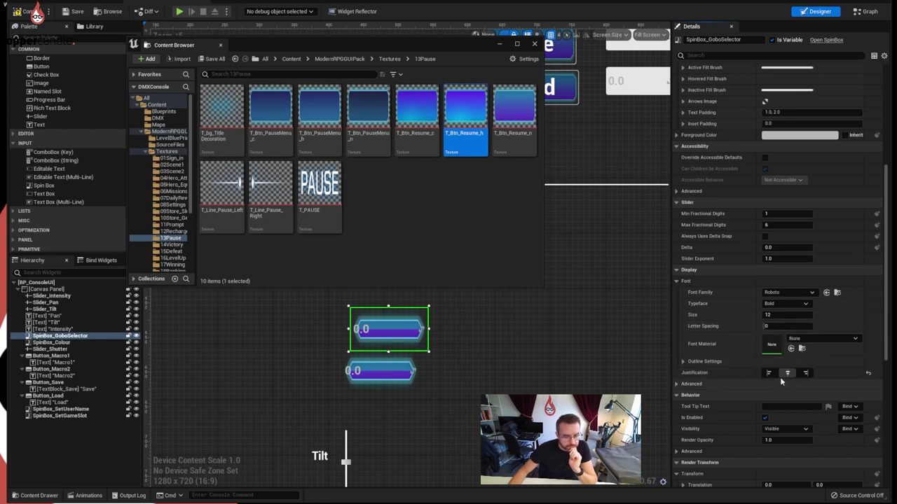
click(782, 305)
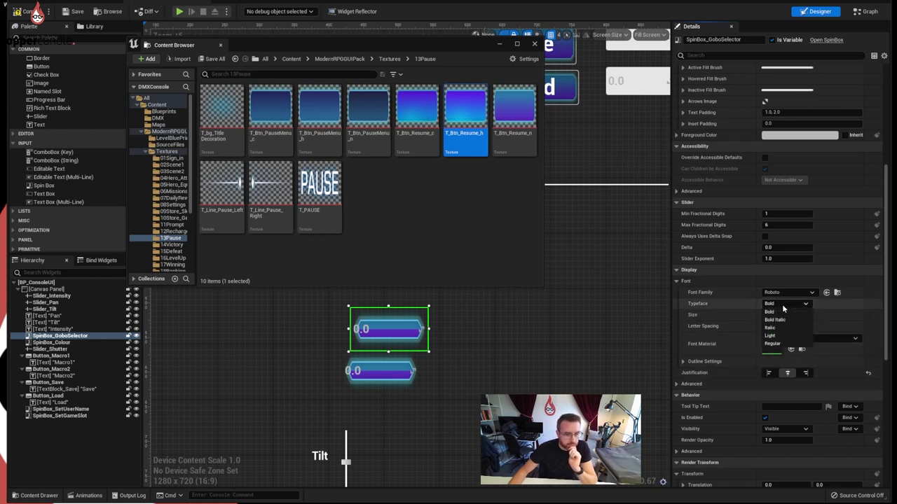
click(784, 314)
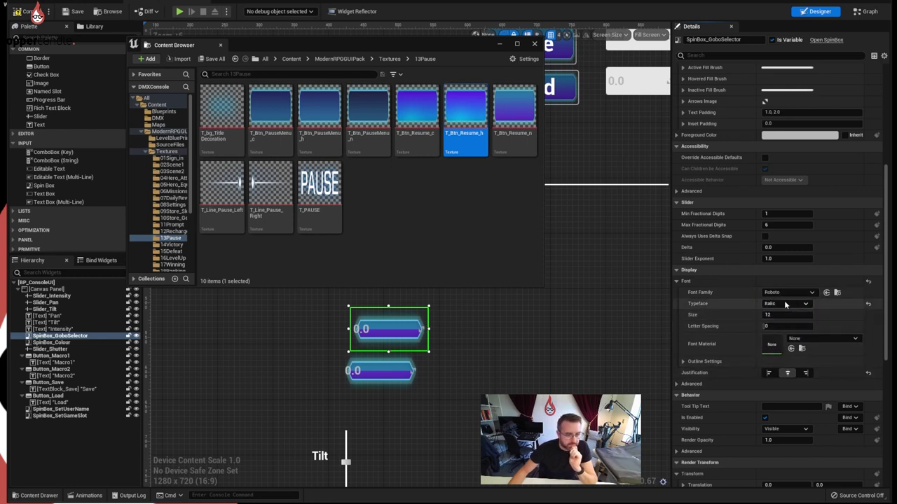
Step: Center the text justification of SpinBox_Colour
click(784, 305)
click(450, 361)
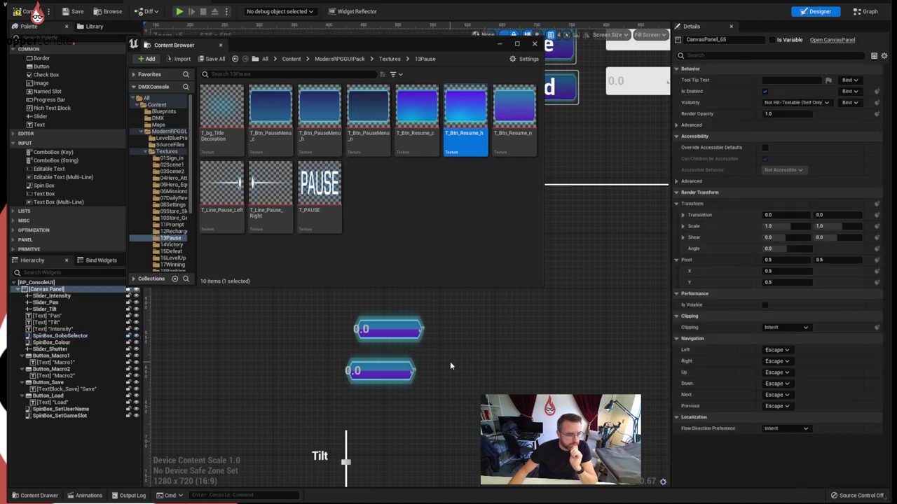
click(393, 376)
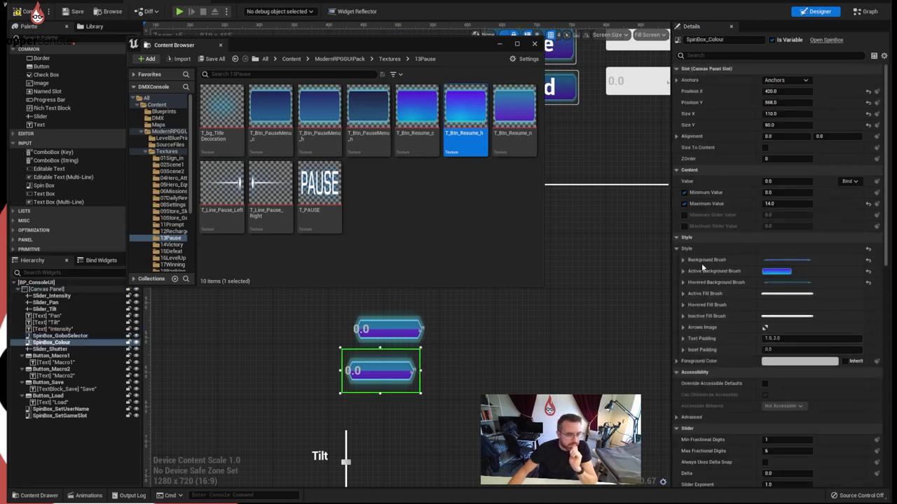
scroll(709, 293, down, 5)
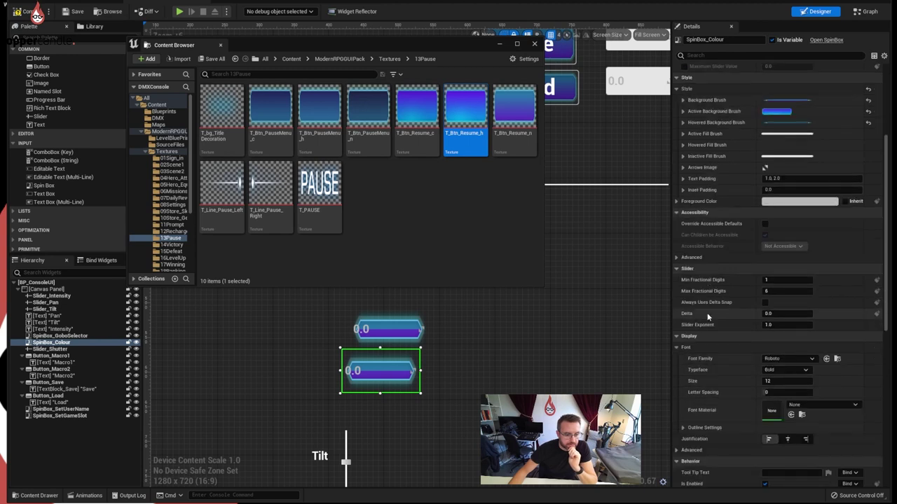
scroll(707, 317, down, 2)
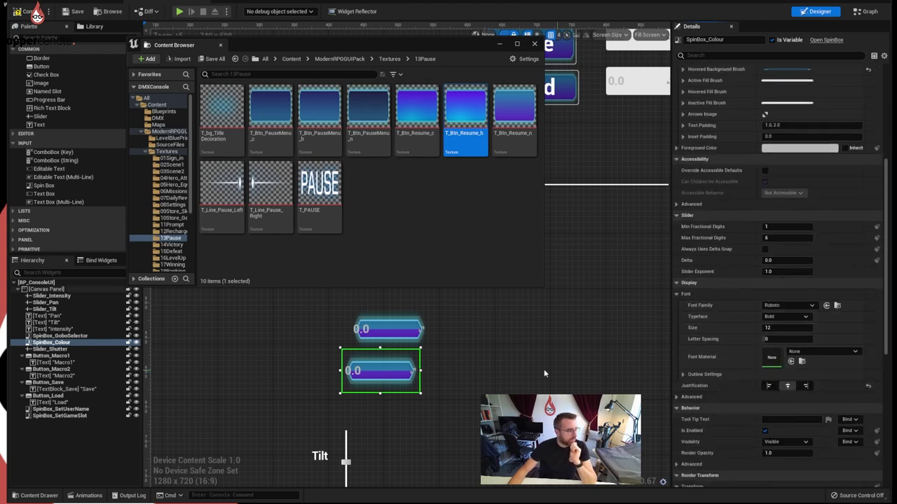
scroll(716, 341, down, 2)
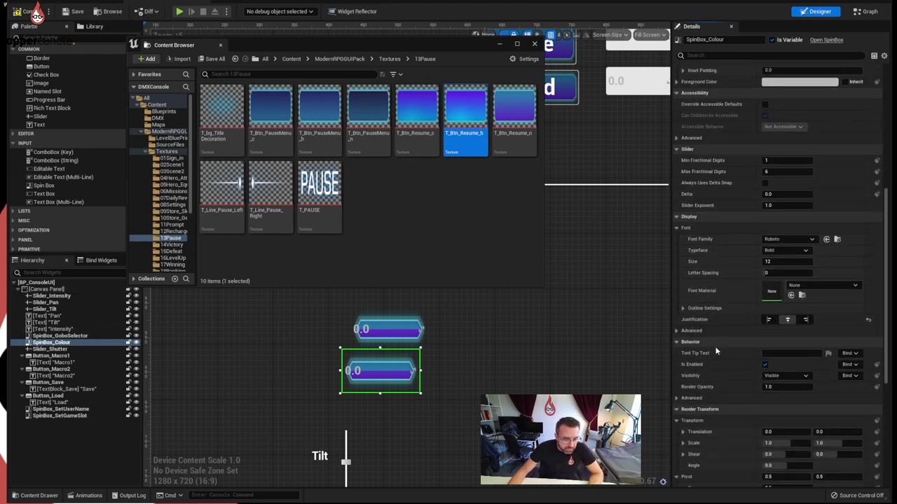
Step: Set the left inset padding in the style of SpinBox_Colour to 2
scroll(706, 383, down, 5)
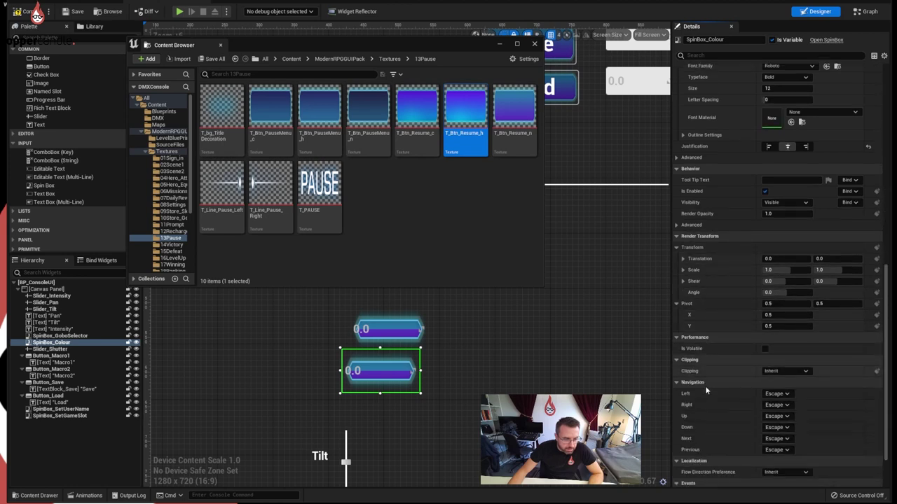
scroll(706, 386, down, 2)
scroll(713, 356, up, 3)
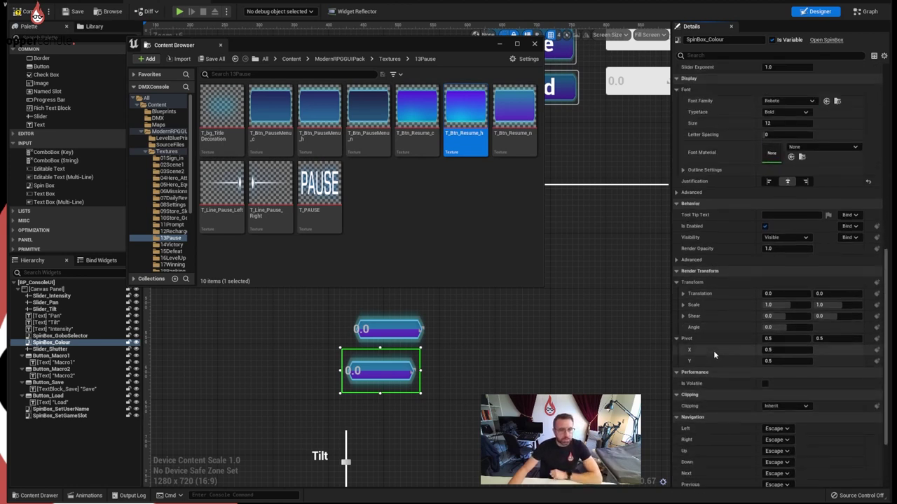
scroll(713, 350, up, 6)
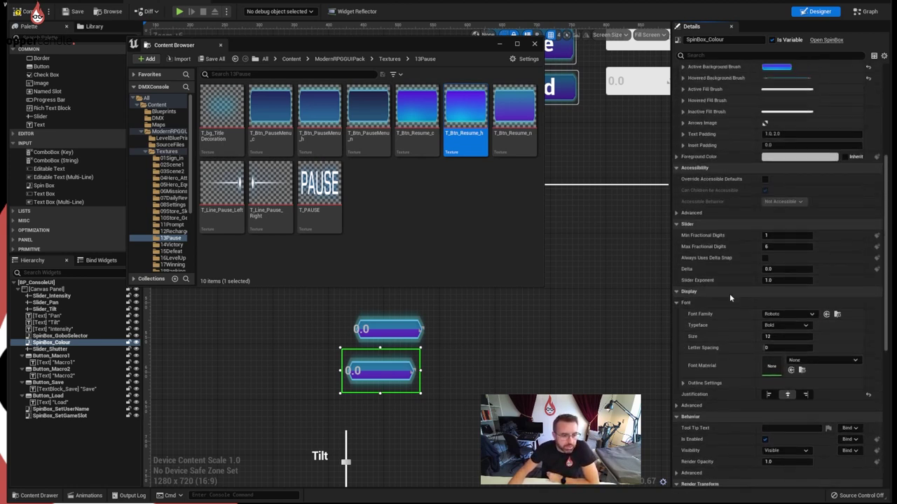
scroll(730, 293, up, 3)
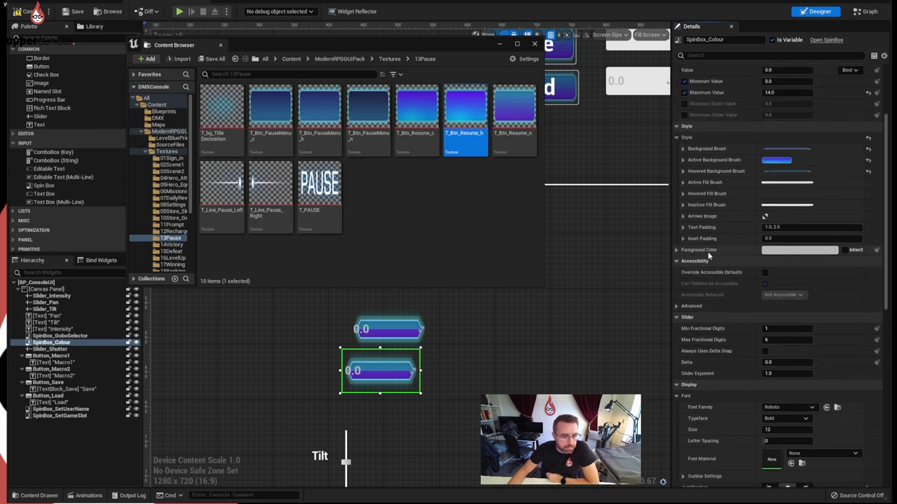
scroll(708, 256, up, 1)
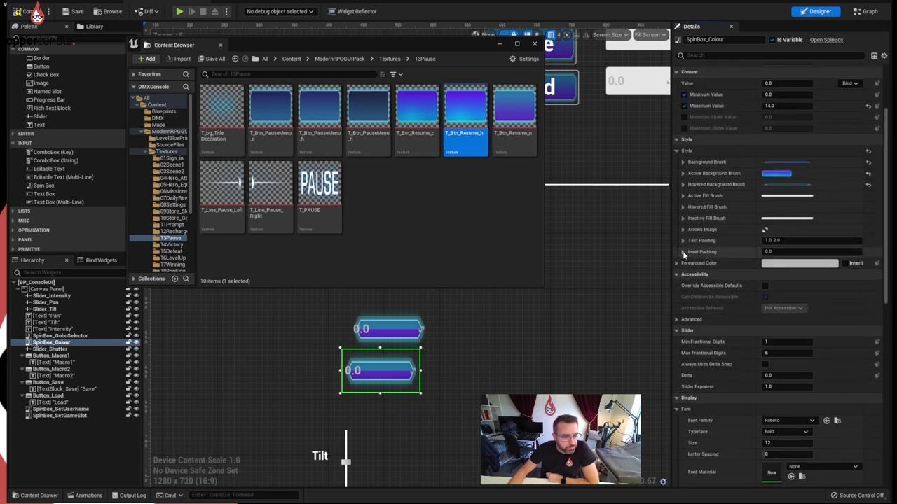
click(682, 252)
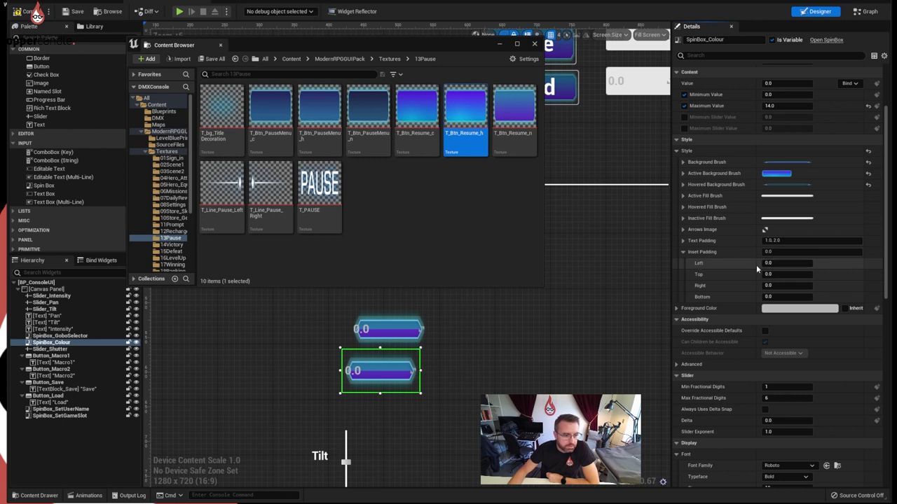
text(2)
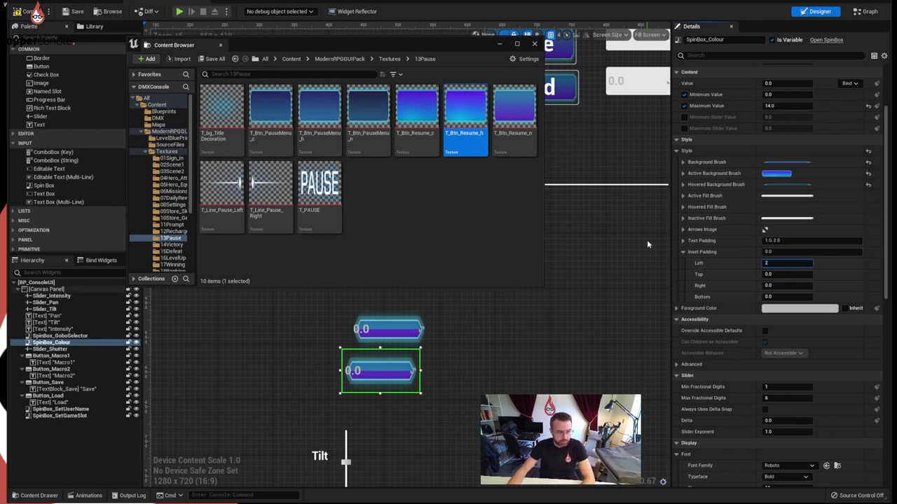
key(Return)
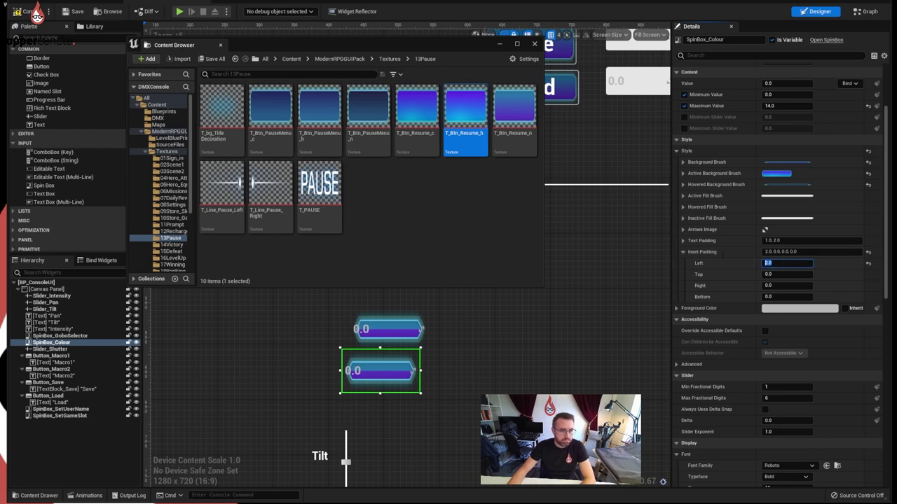
Step: Close the Content Browser window and compile the BP_ConsoleUI widget
click(530, 344)
right_drag(495, 300, 507, 346)
click(534, 45)
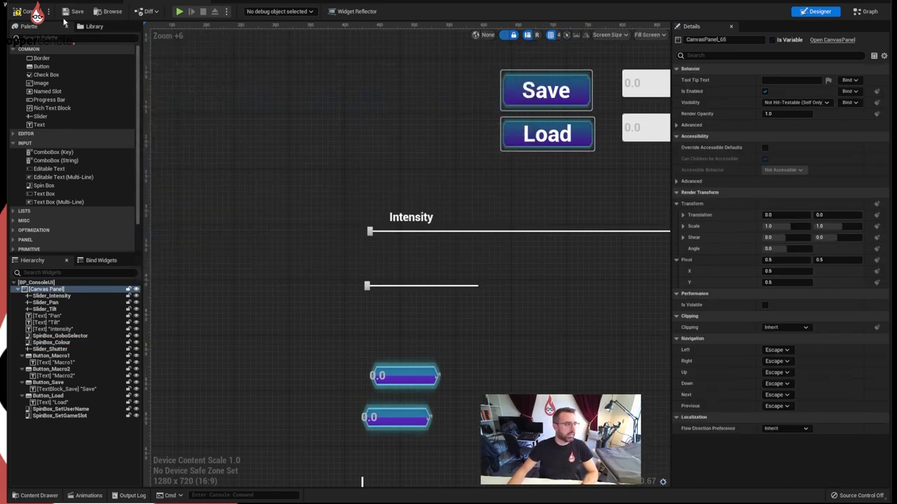
click(23, 13)
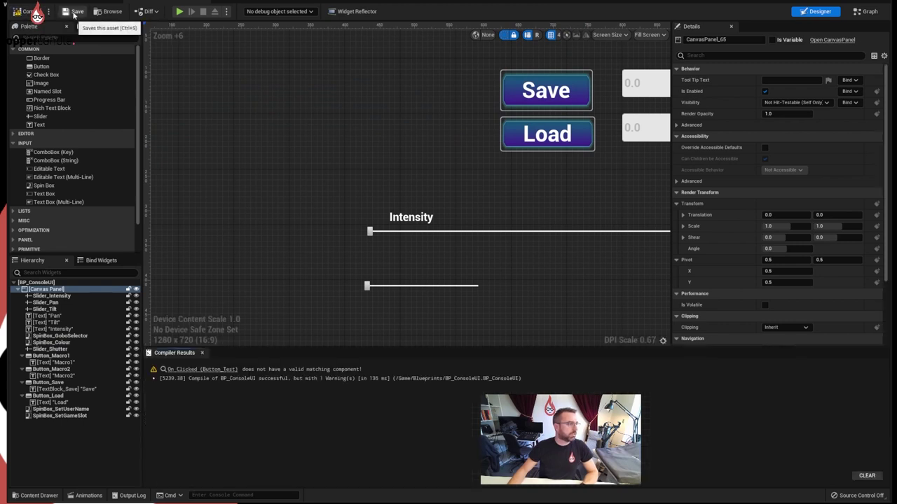
Step: Delete the orphaned On Clicked (Button_Test) event from the widget's Event Graph and recompile the blueprint
scroll(403, 264, down, 5)
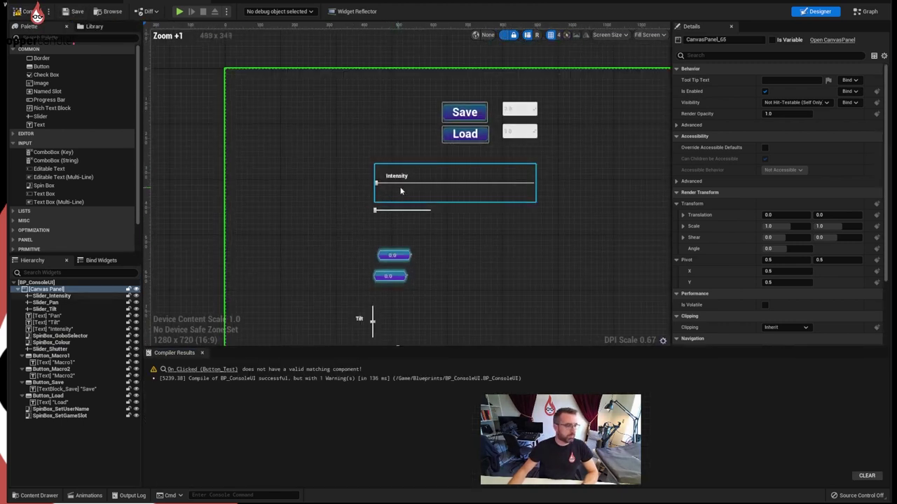
scroll(379, 122, down, 3)
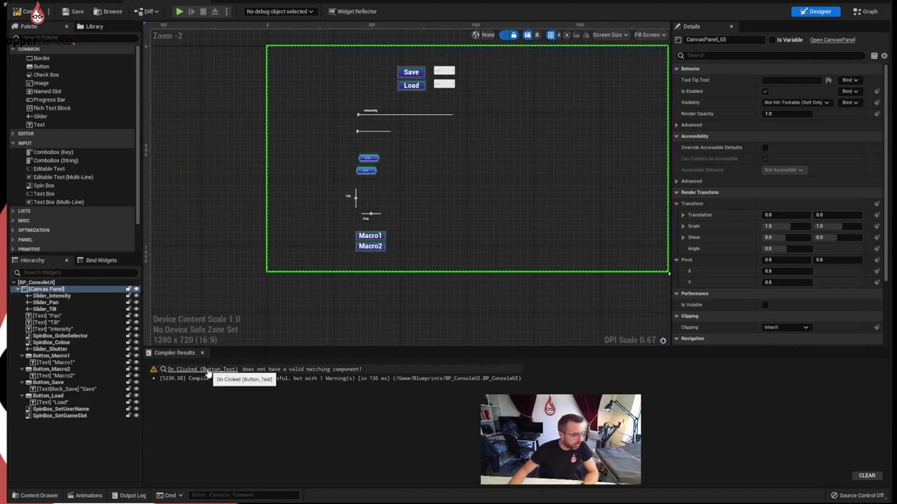
click(863, 12)
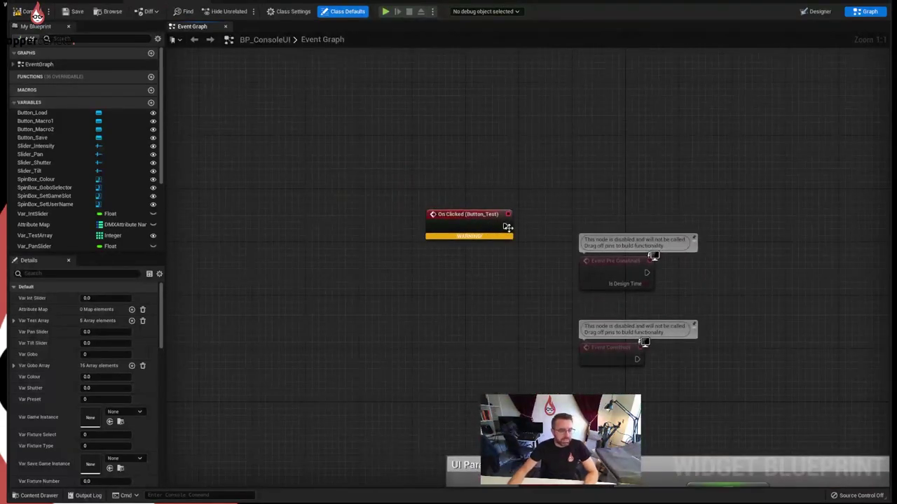
click(473, 213)
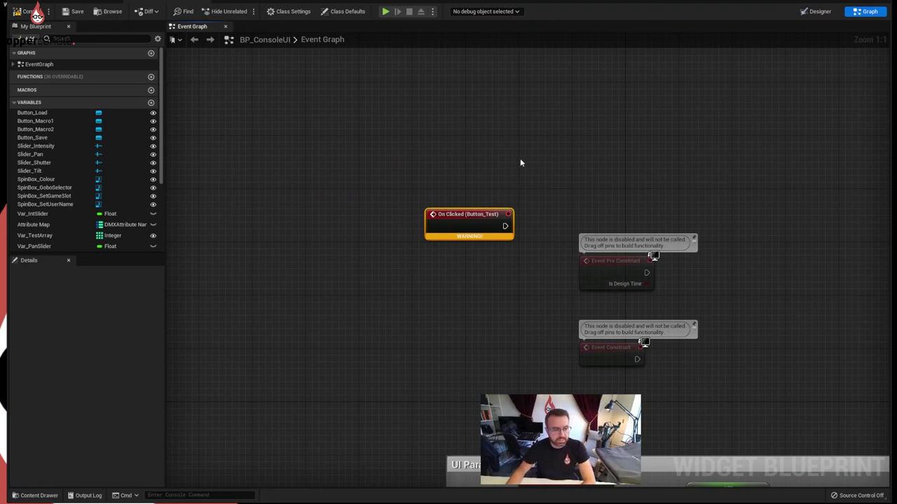
key(Delete)
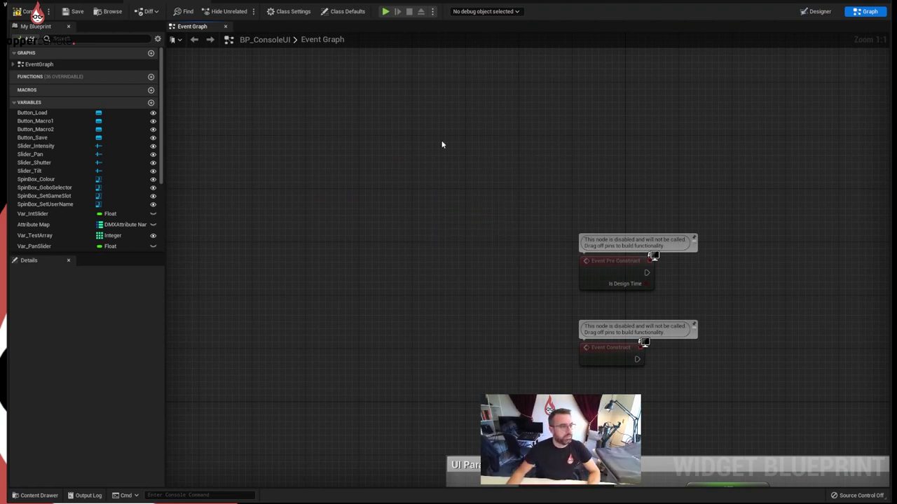
click(35, 11)
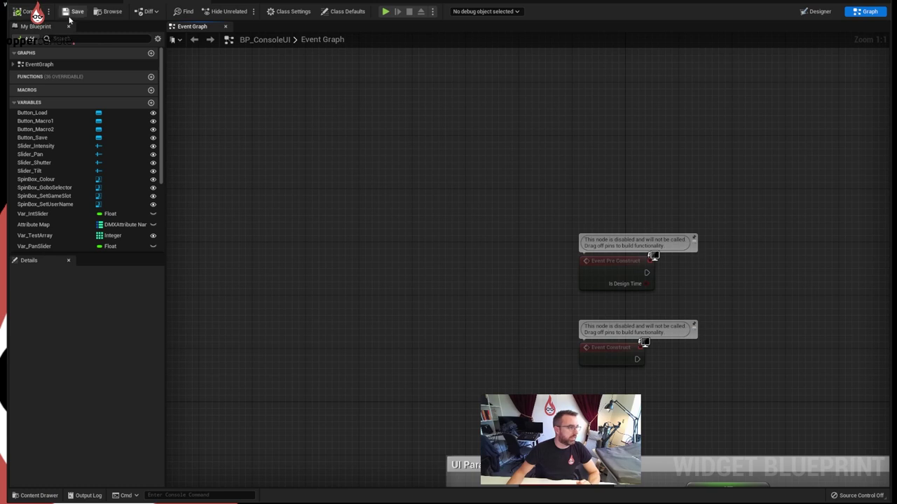
Step: Play the DMXConsole level, try out the restyled spin boxes and the Save and Macro1 buttons, and stop the session
click(64, 2)
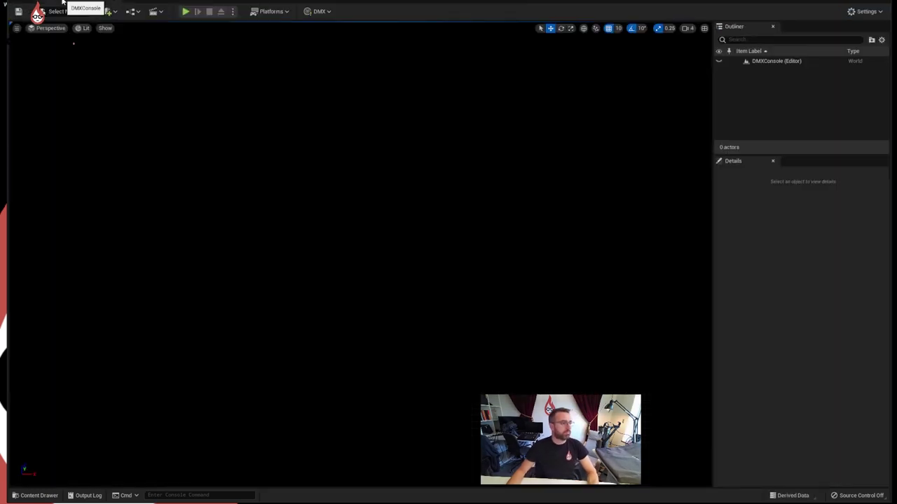
click(186, 12)
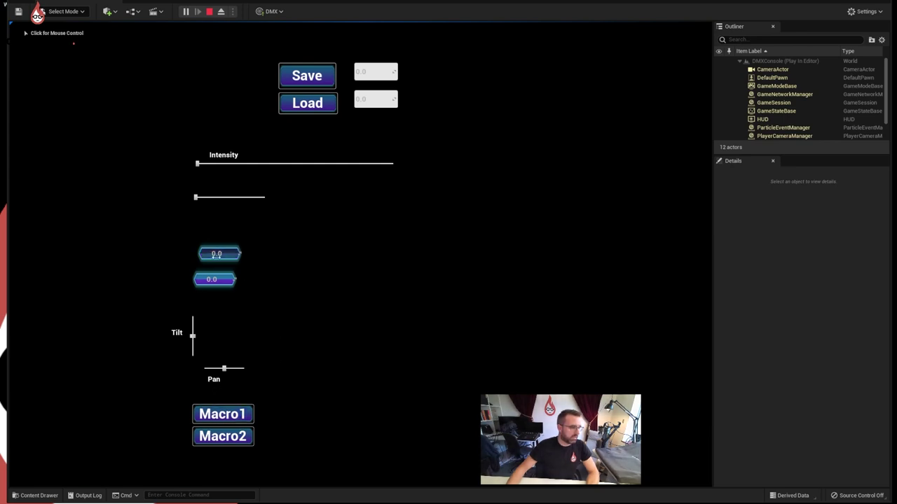
click(220, 255)
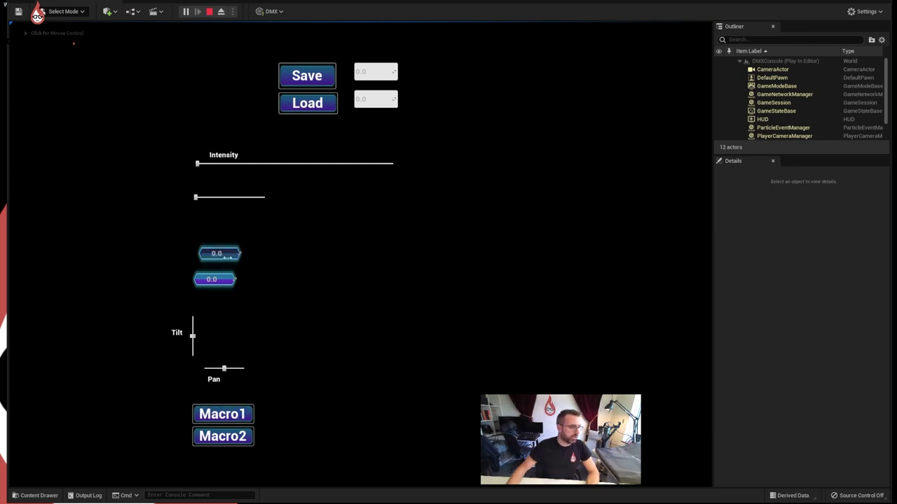
drag(218, 253, 197, 279)
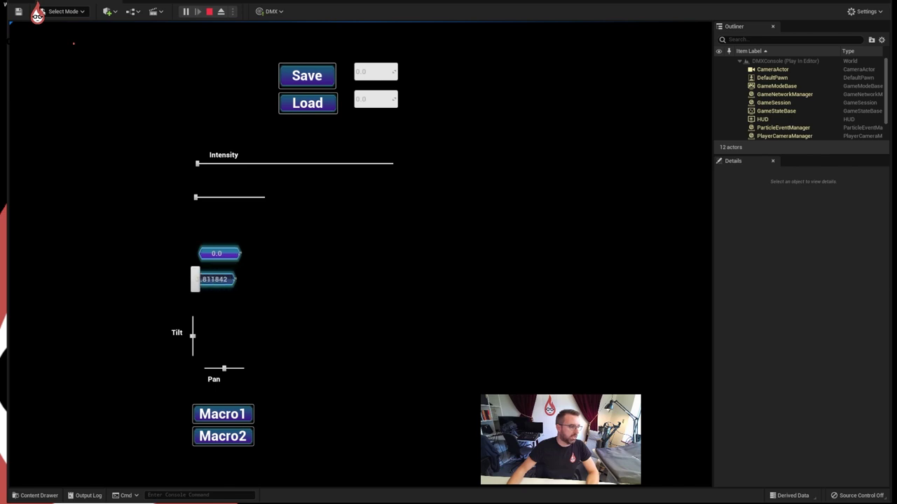
click(327, 82)
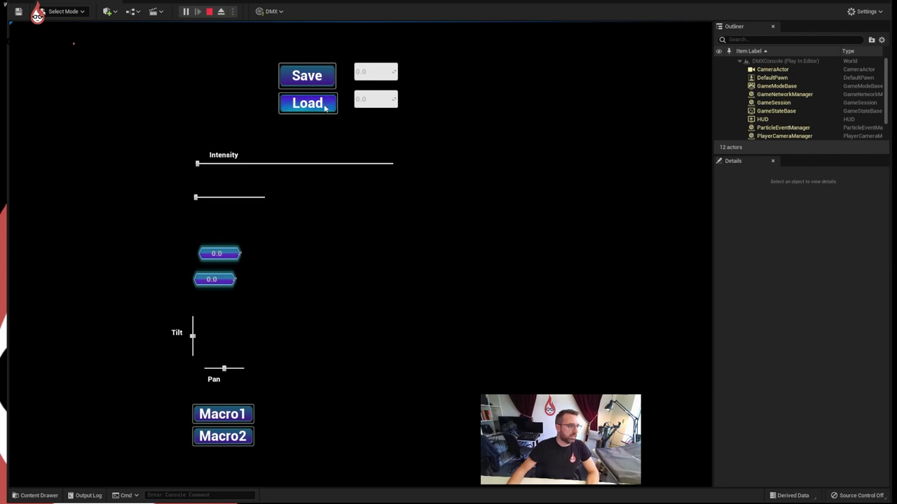
click(244, 416)
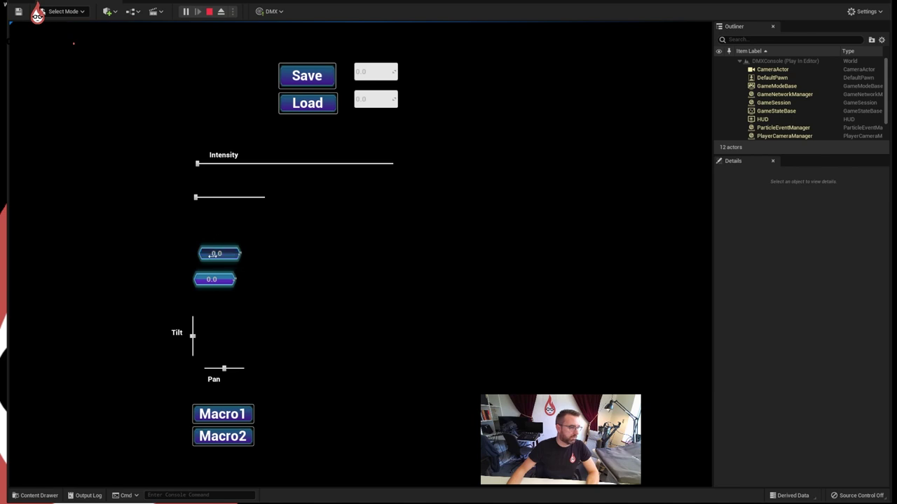
drag(213, 253, 167, 249)
drag(196, 279, 255, 301)
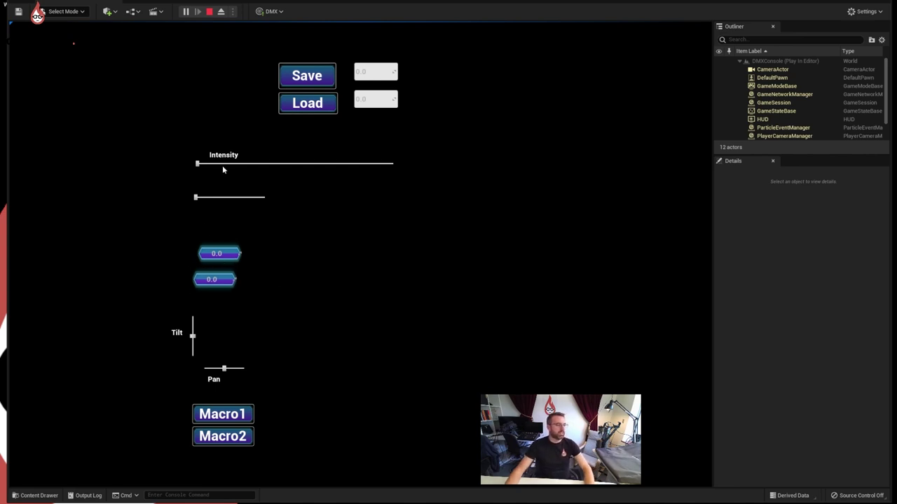
click(209, 12)
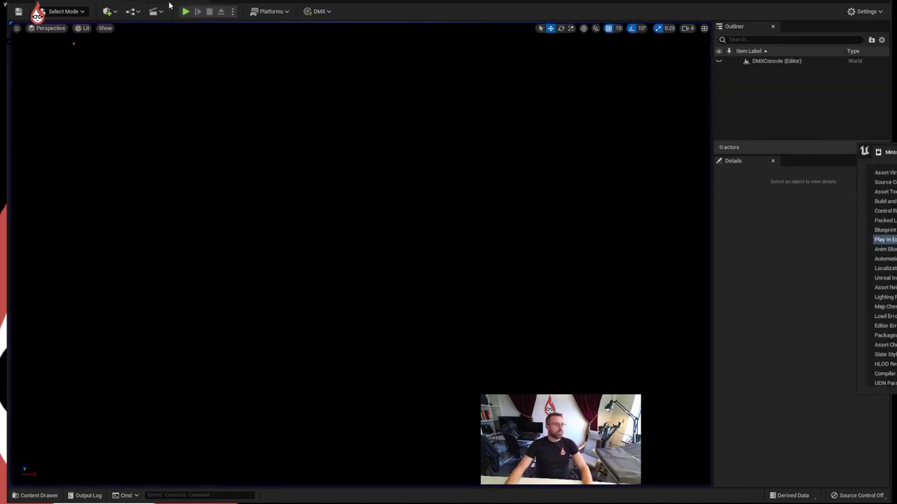
Step: Return to the BP_ConsoleUI designer and expand the Arrows Image and Active Fill Brush style settings of SpinBox_GoboSelector
click(163, 5)
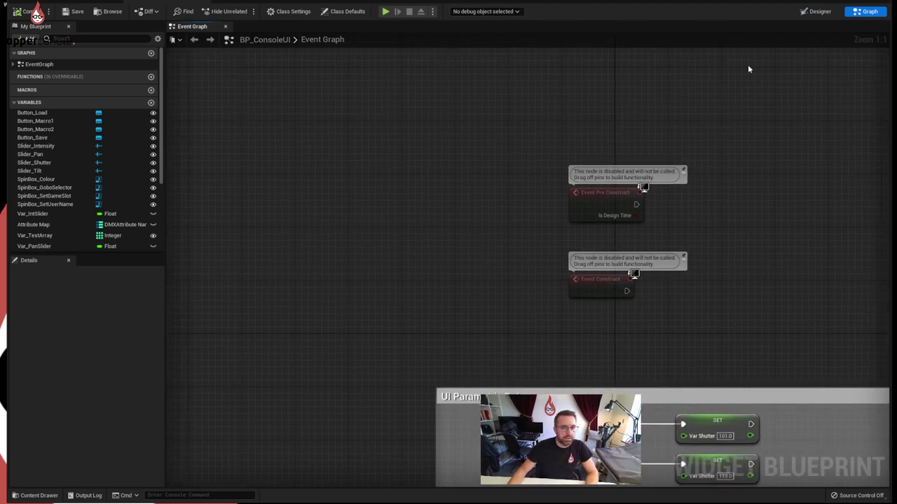
click(816, 11)
scroll(328, 196, up, 4)
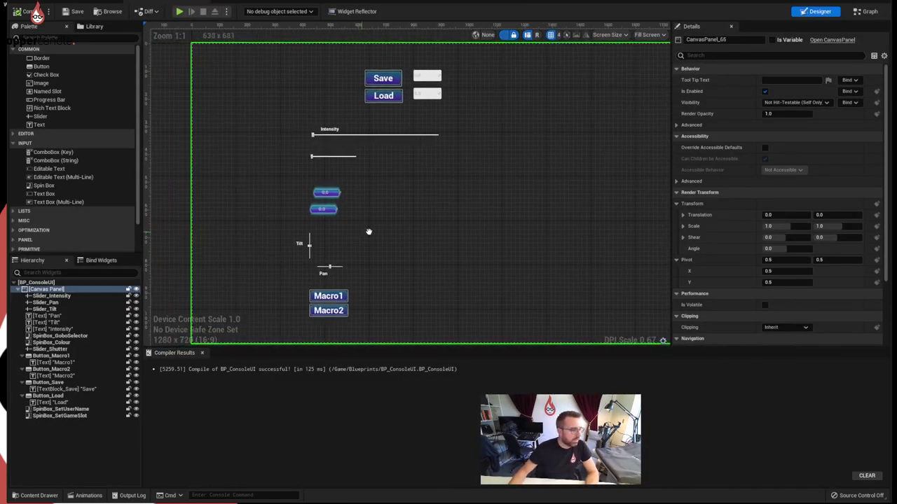
click(376, 182)
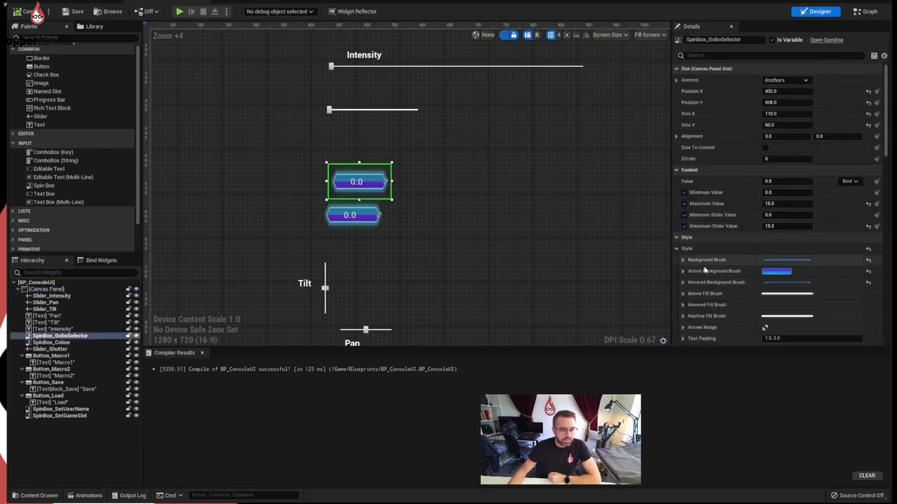
scroll(725, 298, down, 1)
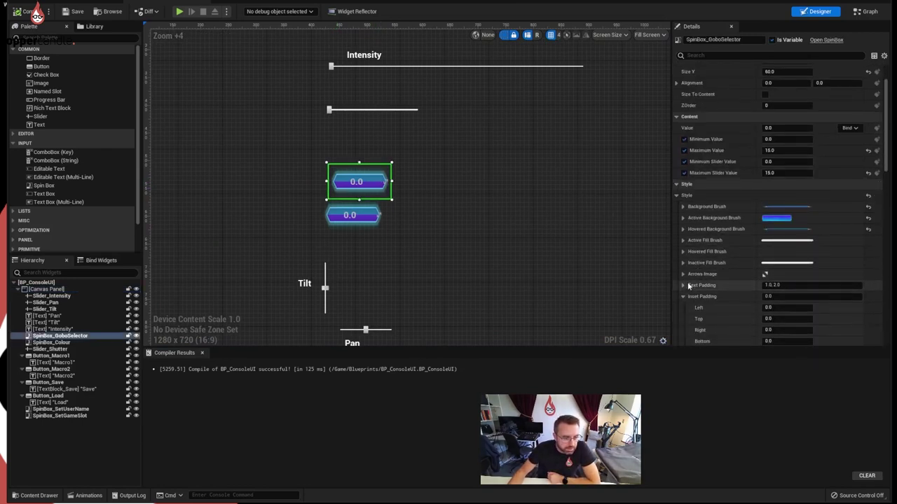
scroll(687, 283, down, 1)
click(682, 248)
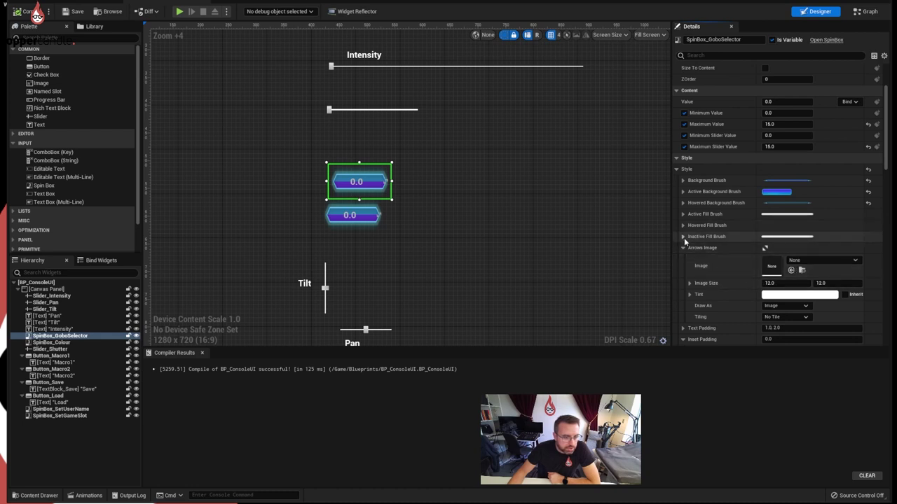
click(683, 214)
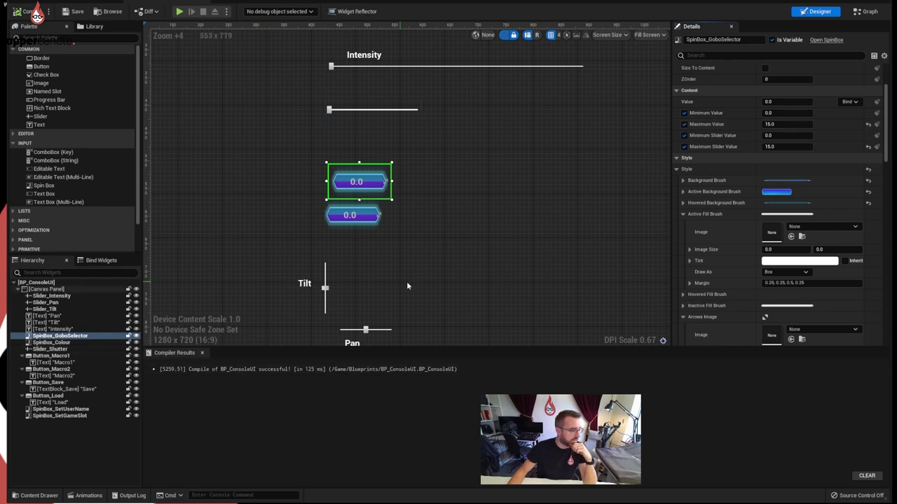
Step: Close the Compiler Results and show the Active Background Brush texture's 13Pause folder in a separate Content Browser window below the spin boxes
click(201, 353)
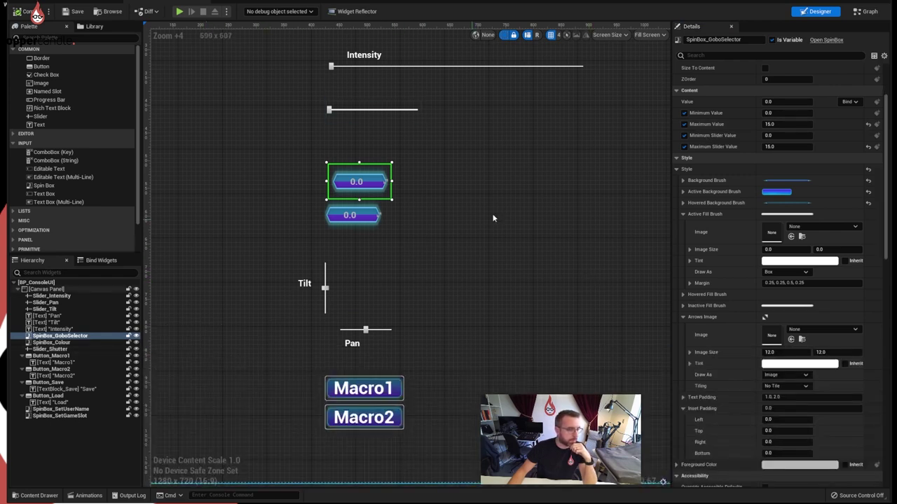
click(683, 191)
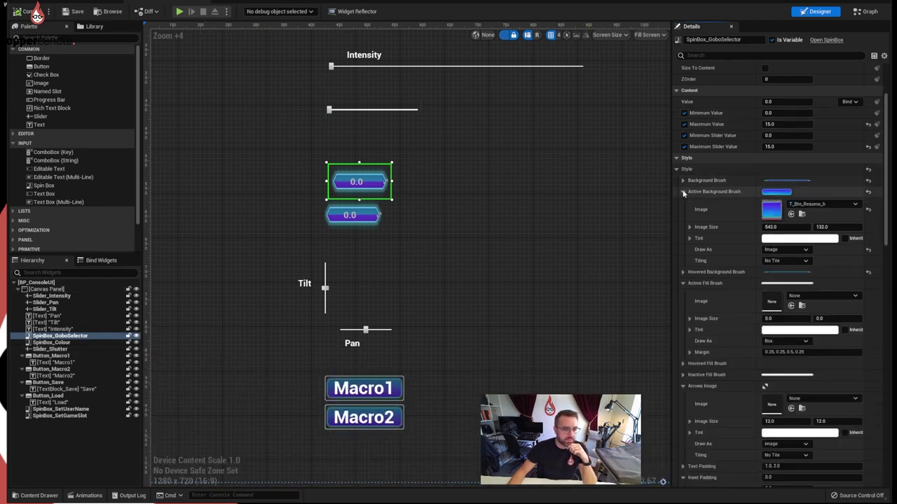
click(801, 214)
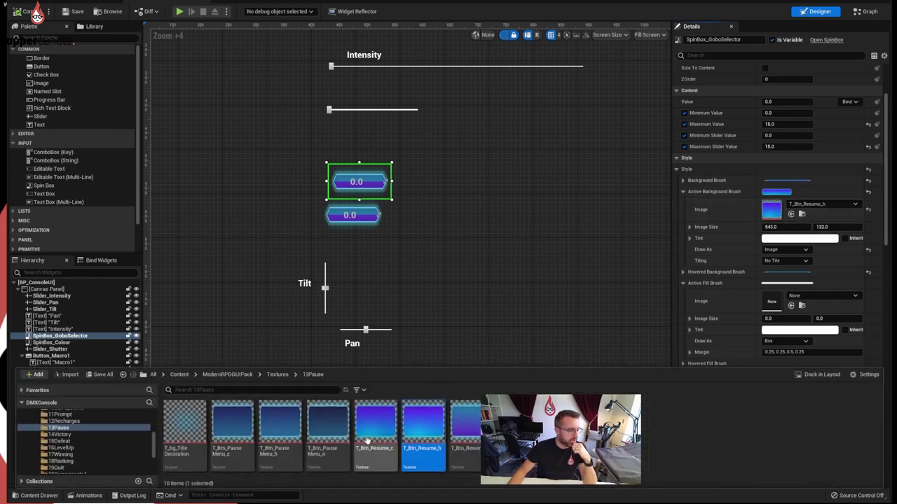
click(817, 374)
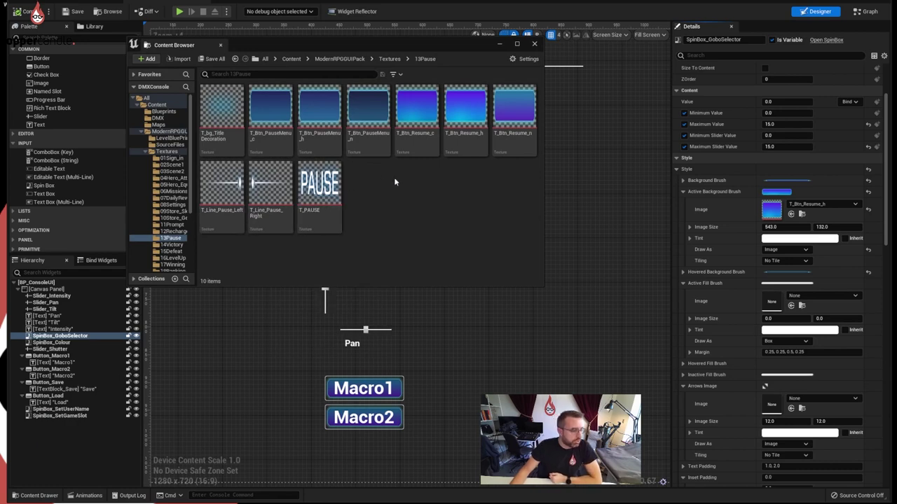
drag(423, 47, 423, 248)
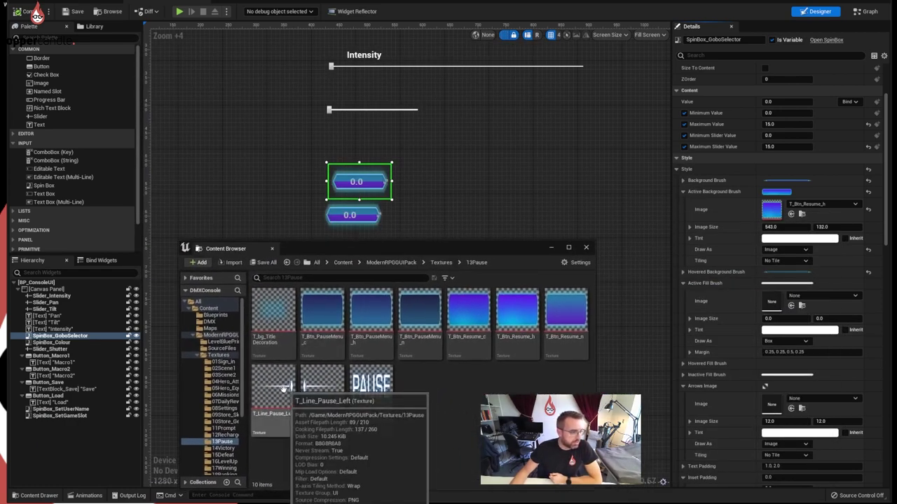
Step: Assign the T_Line_Pause_Left texture to the Active Fill Brush and the Arrows Image of SpinBox_GoboSelector
mouse_move(277, 385)
mouse_down()
mouse_move(744, 257)
mouse_move(773, 302)
mouse_up()
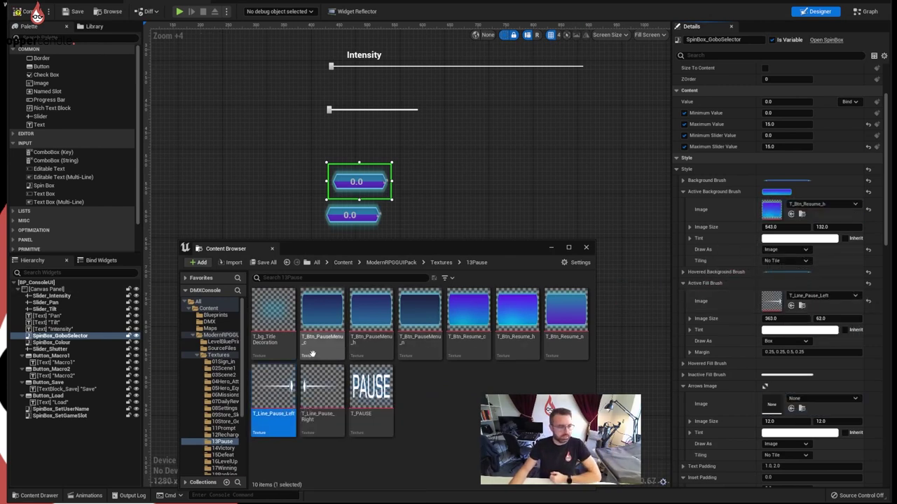
mouse_move(275, 393)
mouse_down()
mouse_move(384, 387)
mouse_move(869, 308)
mouse_move(773, 401)
mouse_up()
scroll(715, 405, down, 2)
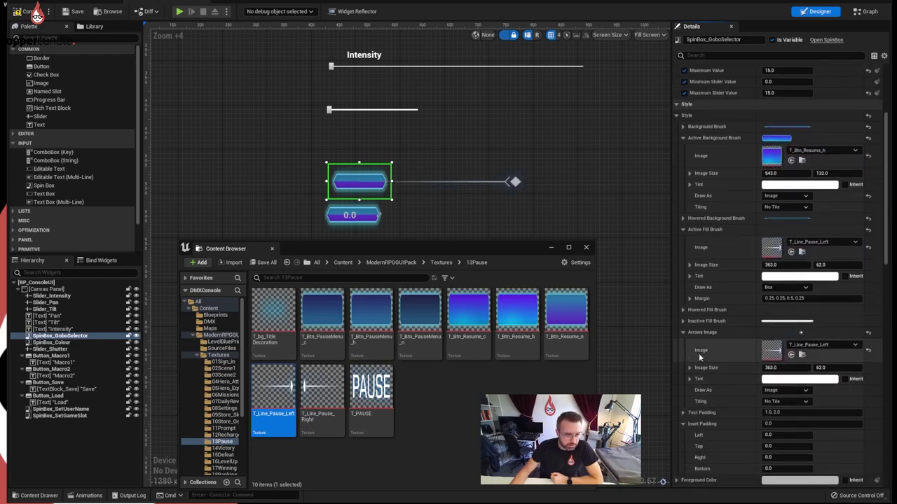
scroll(699, 353, up, 2)
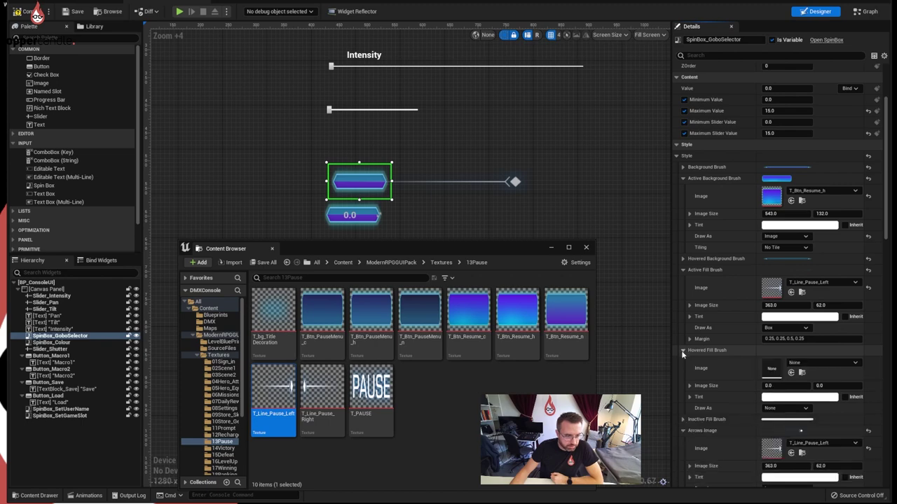
Step: Assign T_Line_Pause_Left to the Hovered Fill Brush and the Inactive Fill Brush of SpinBox_GoboSelector
click(683, 350)
mouse_move(275, 384)
mouse_down()
mouse_move(315, 393)
mouse_move(791, 345)
mouse_move(772, 367)
mouse_up()
click(684, 430)
scroll(684, 428, down, 1)
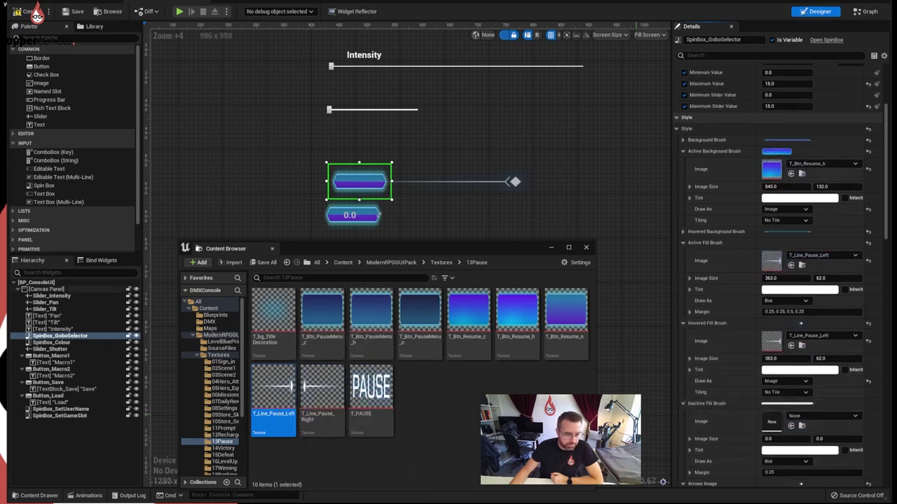
drag(273, 392, 772, 421)
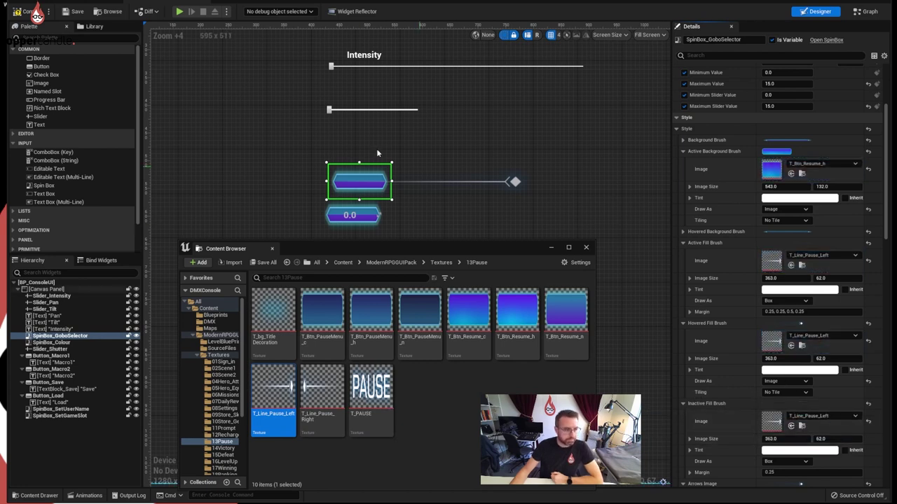
Step: Save the widget, play the DMXConsole level to check the restyled gobo spin box, and stop the session
click(69, 12)
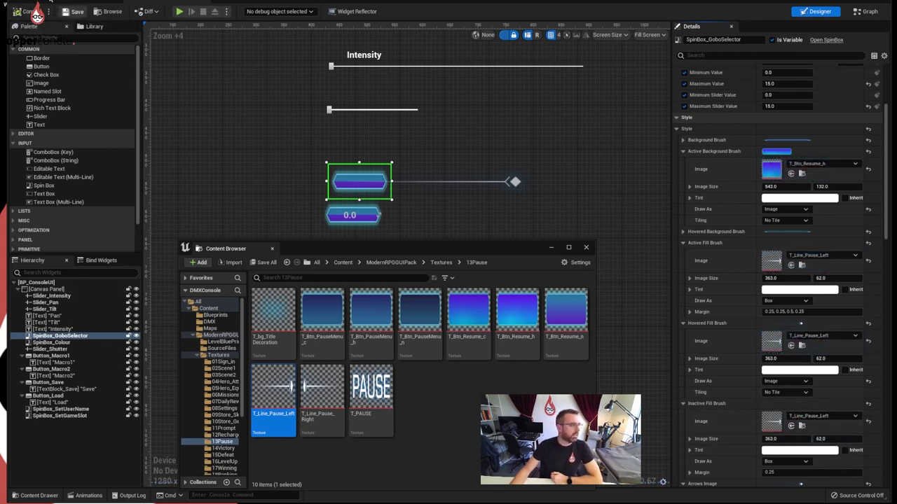
click(91, 4)
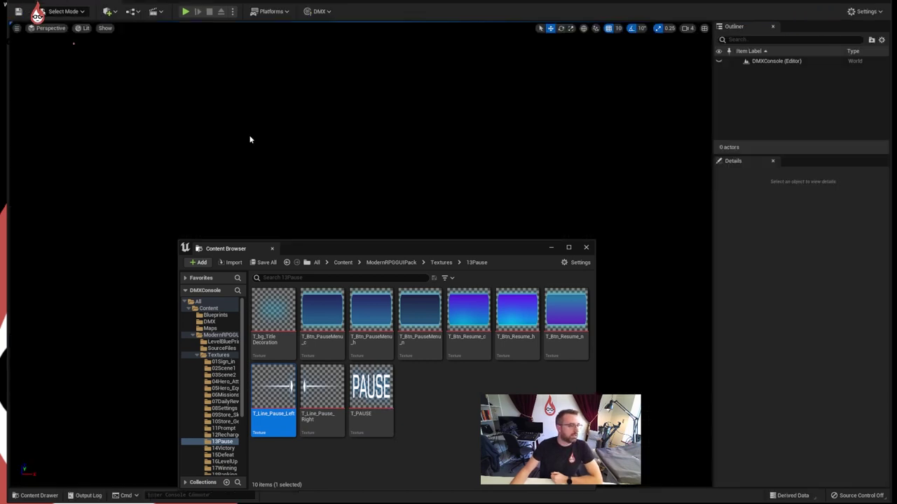
click(185, 11)
drag(369, 250, 627, 252)
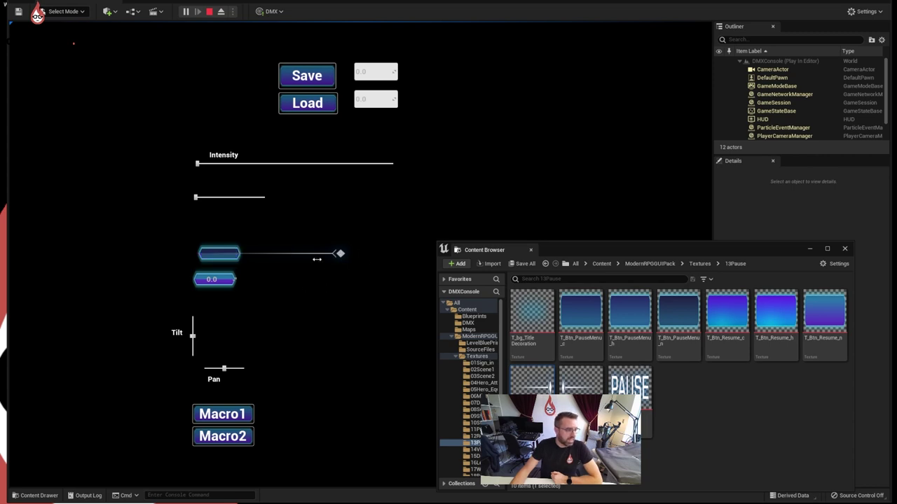
click(209, 11)
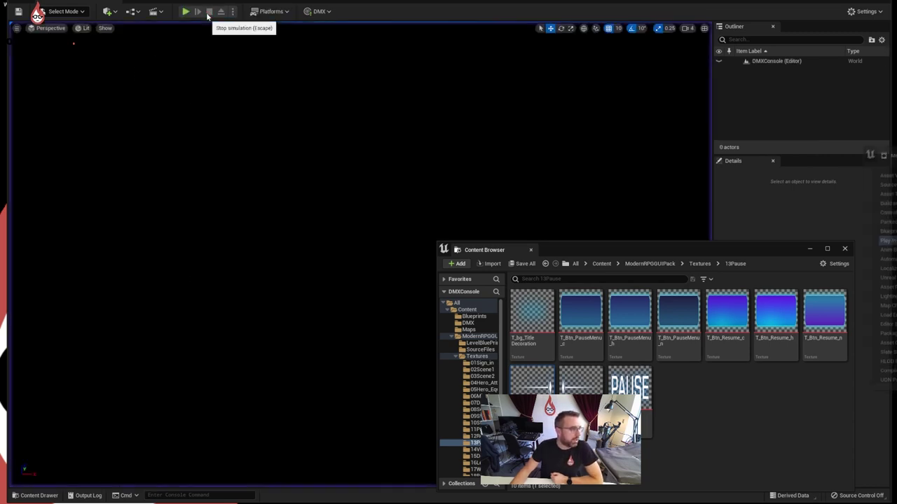
Step: Clear the Inactive Fill Brush image of SpinBox_GoboSelector in the BP_ConsoleUI widget and recompile the blueprint
click(168, 4)
drag(670, 257, 333, 257)
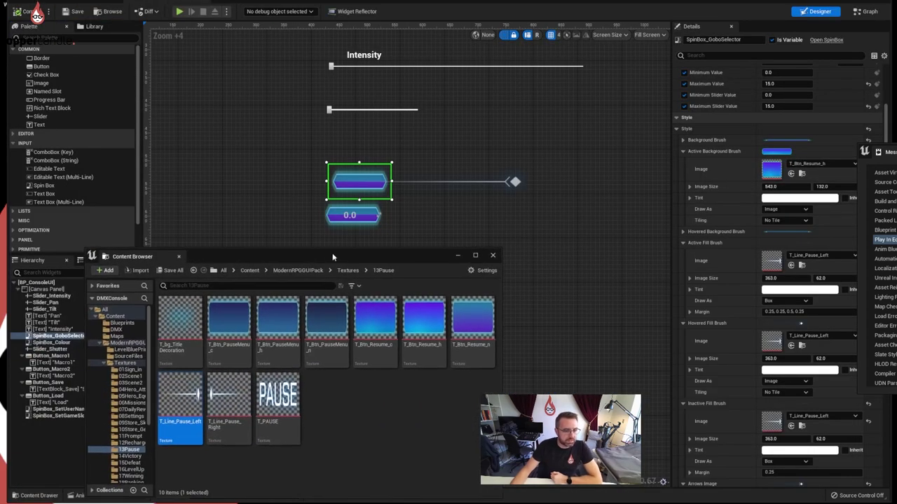
click(496, 185)
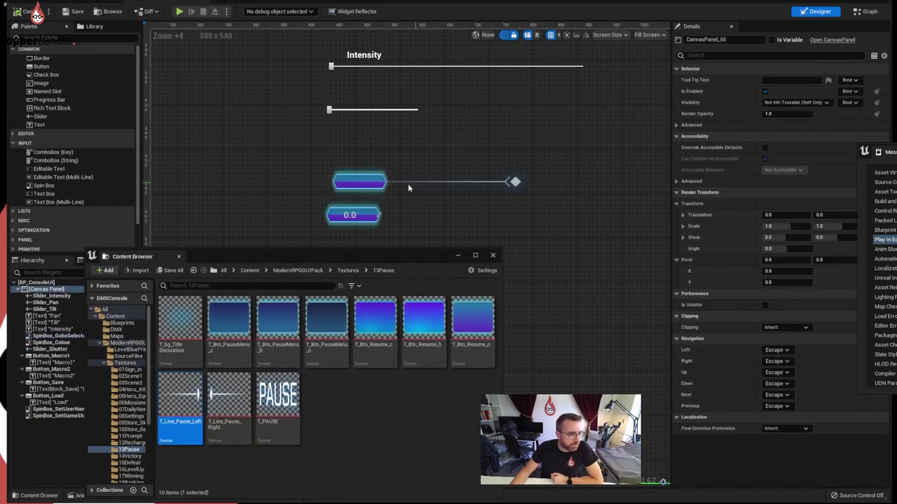
click(377, 185)
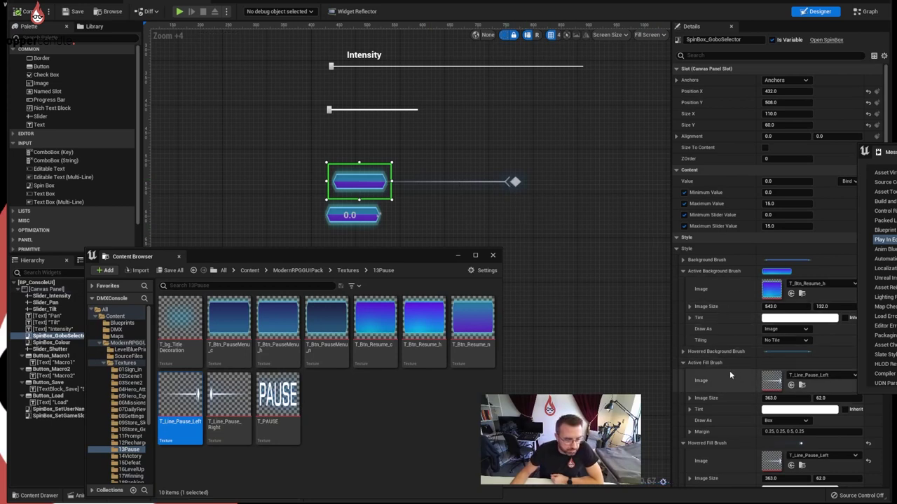
scroll(729, 371, down, 3)
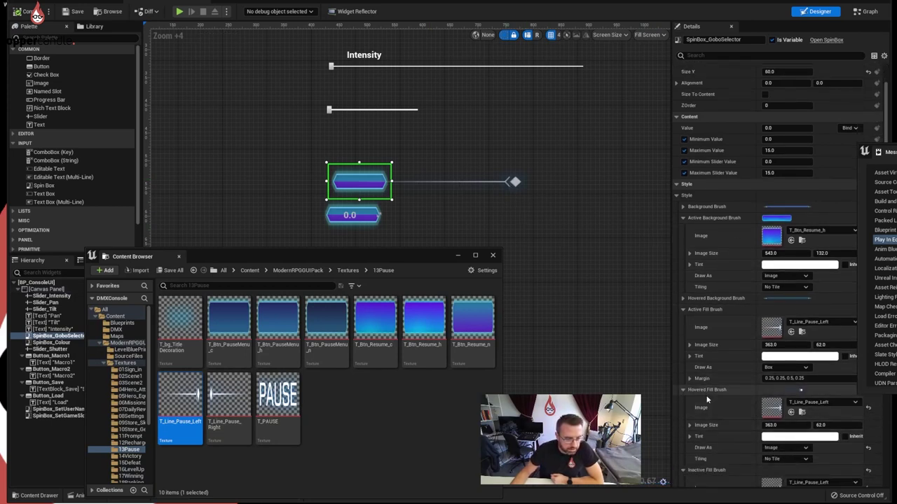
scroll(707, 403, down, 3)
scroll(716, 398, down, 2)
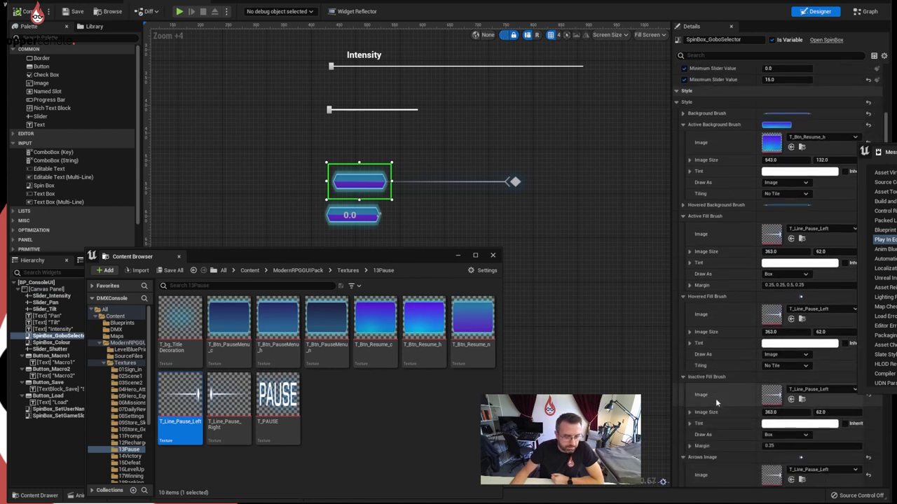
click(850, 362)
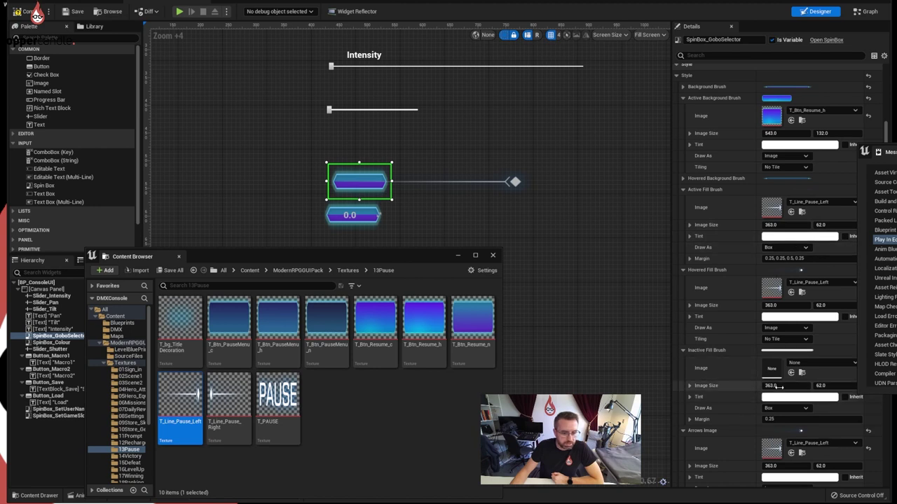
click(24, 14)
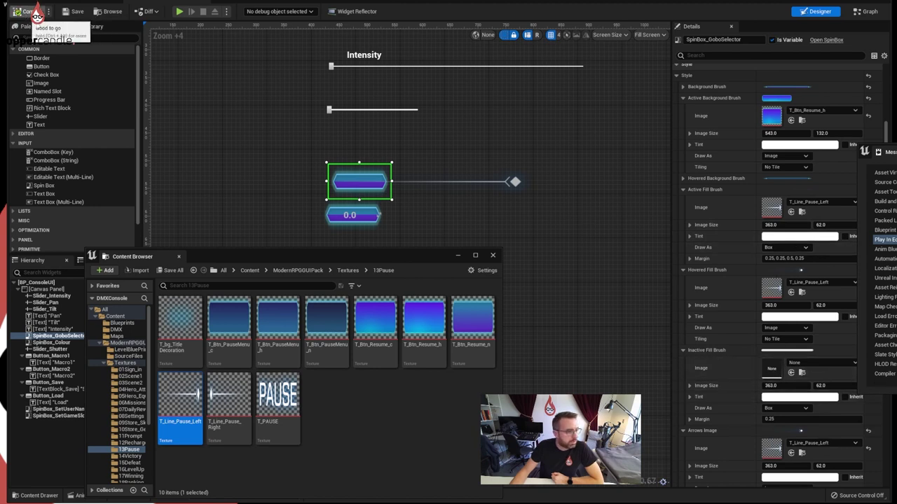
Step: Clear the Arrows Image texture of SpinBox_GoboSelector and move the Content Browser window away from the spin boxes
scroll(709, 409, down, 2)
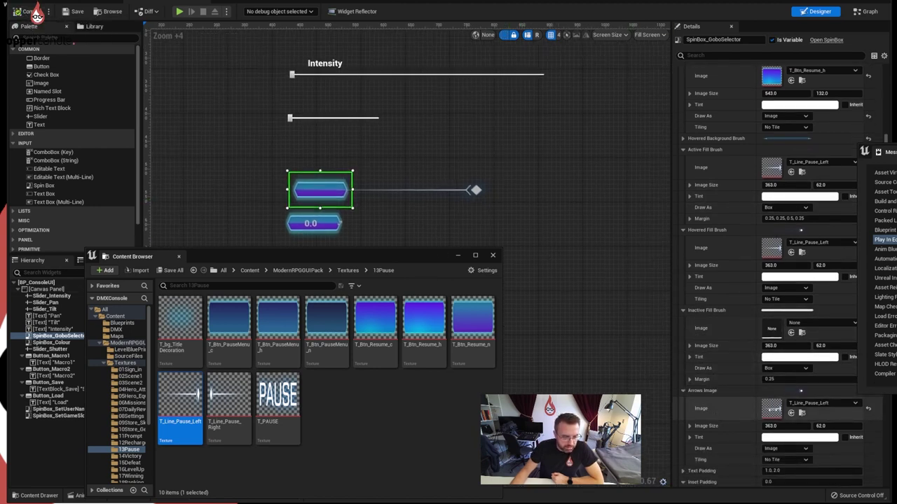
click(820, 403)
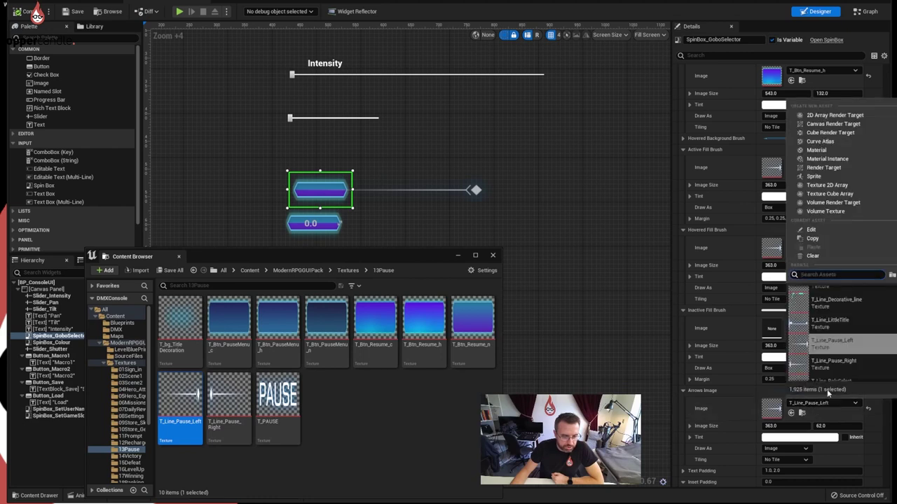
click(813, 256)
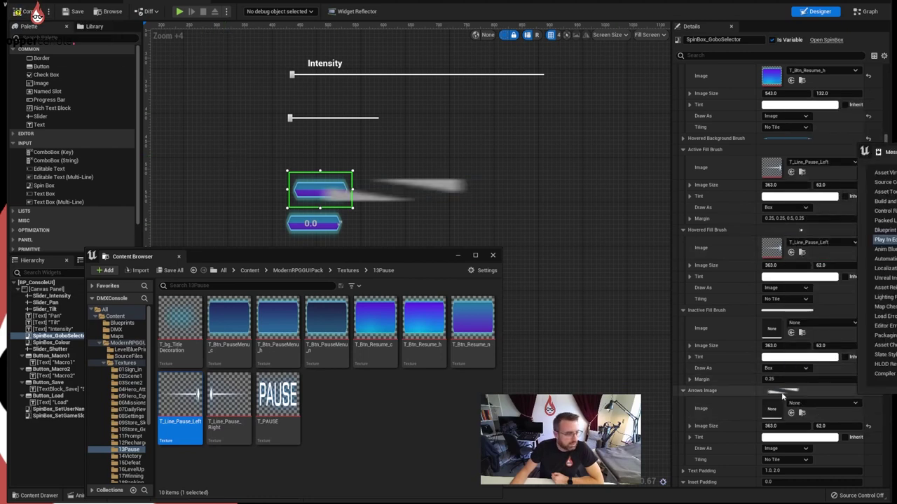
click(433, 187)
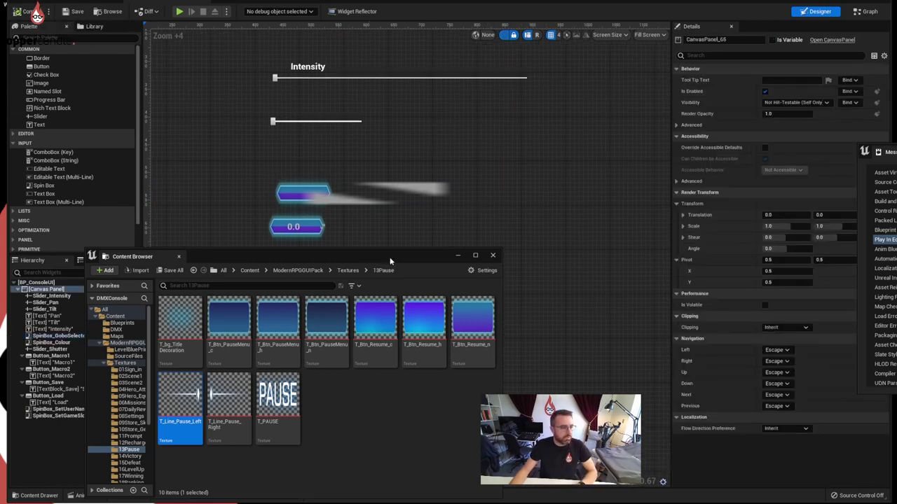
drag(391, 262, 495, 310)
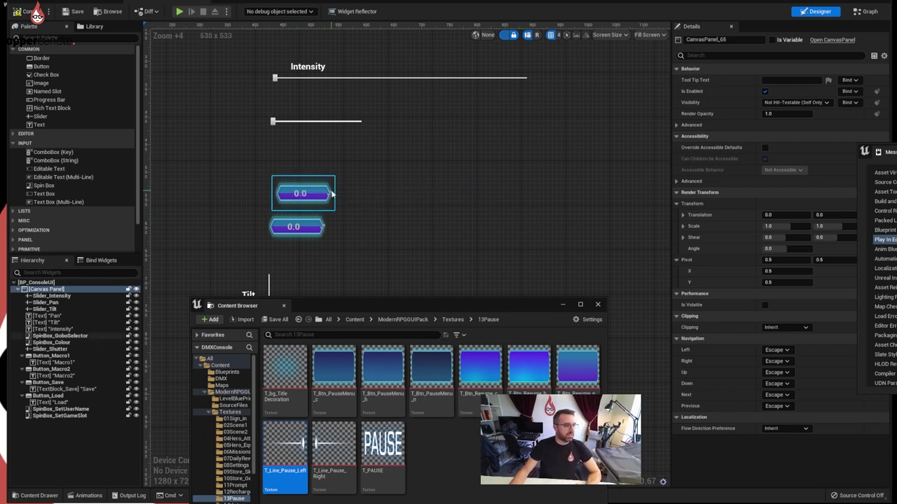
Step: Reassign the T_Line_Pause_Left texture to the Hovered Fill Brush and the Inactive Fill Brush of SpinBox_GoboSelector
click(308, 195)
scroll(699, 382, down, 5)
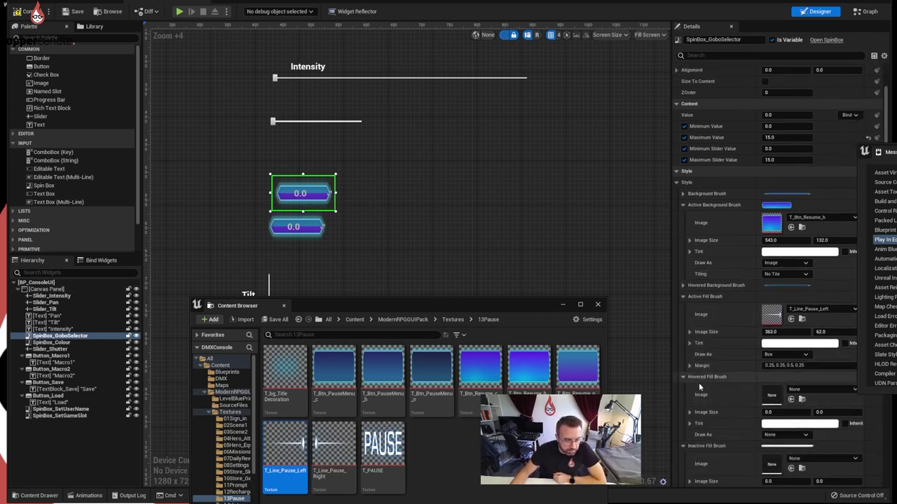
scroll(707, 393, down, 1)
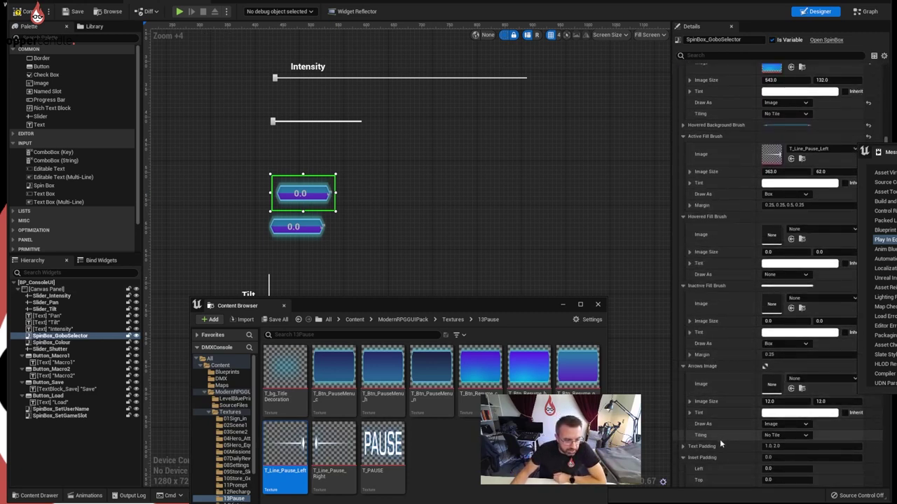
scroll(719, 439, down, 1)
scroll(720, 440, up, 1)
scroll(720, 438, up, 2)
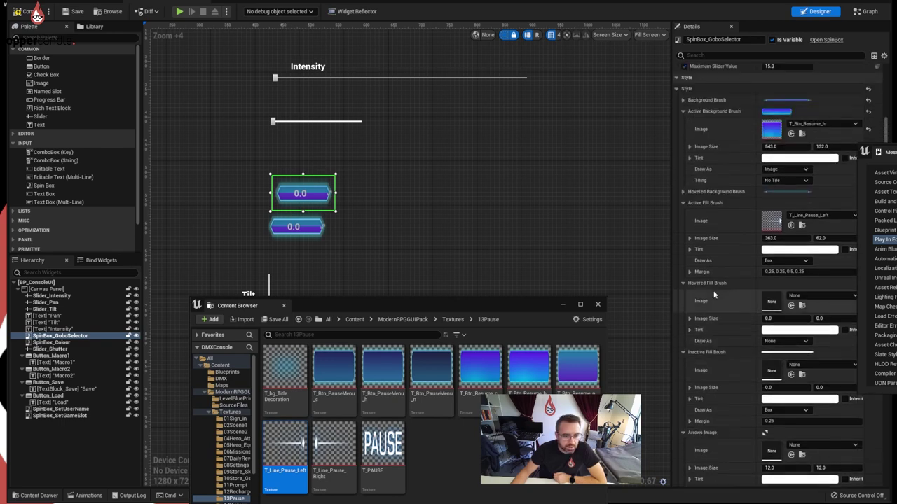
scroll(719, 224, up, 1)
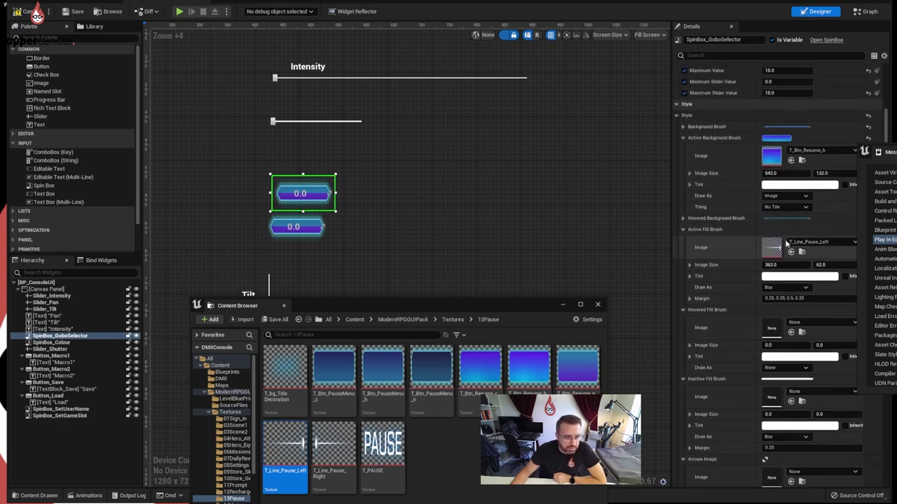
mouse_move(269, 447)
mouse_down()
mouse_move(729, 361)
mouse_move(771, 327)
mouse_up()
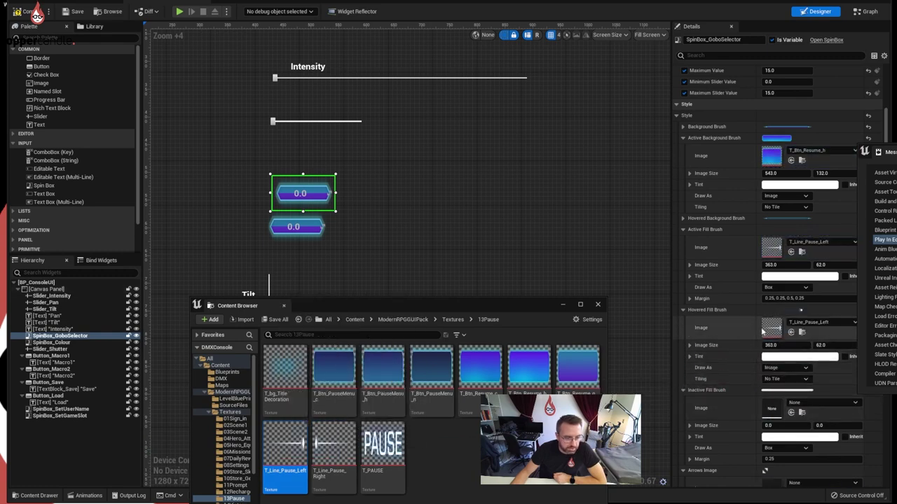
drag(285, 445, 772, 408)
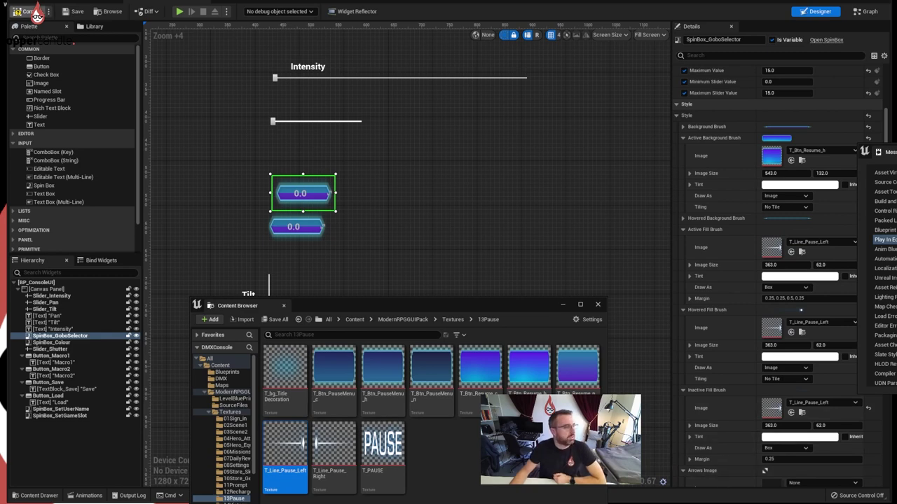
Step: Recompile and save the BP_ConsoleUI widget, and start playing the DMXConsole level in the level editor
click(31, 12)
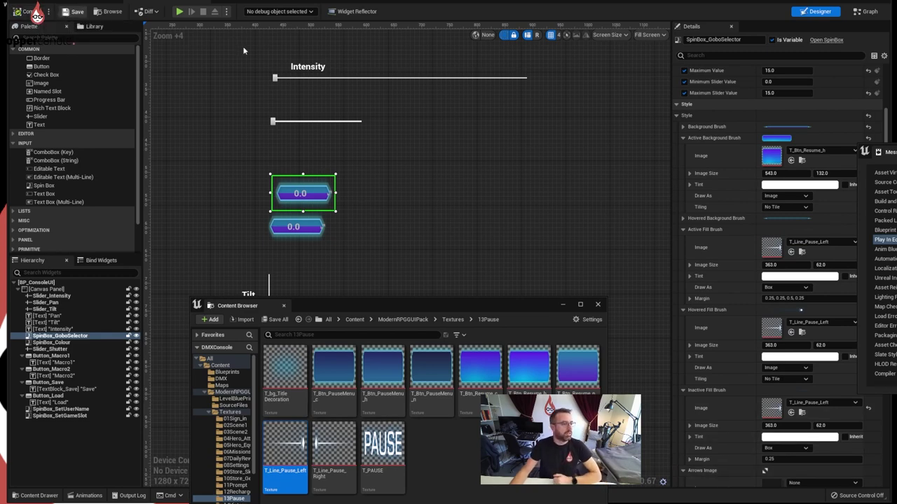
click(50, 5)
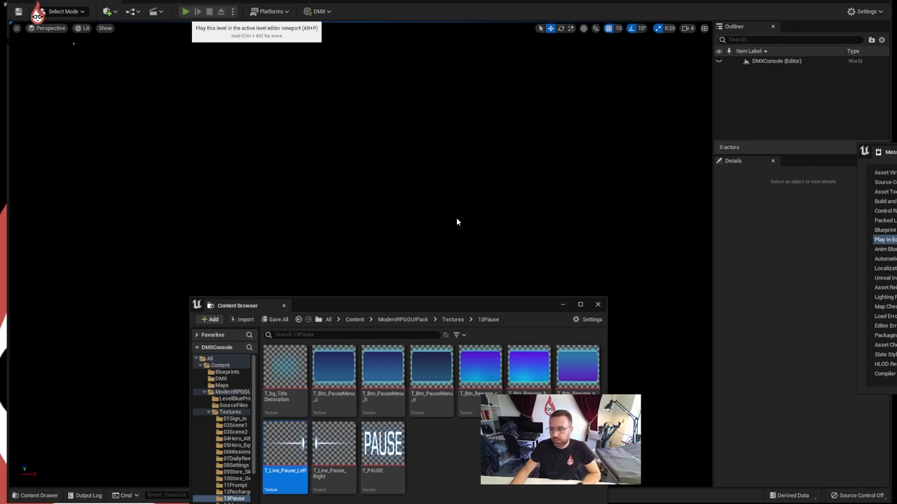
key(alt+Tab)
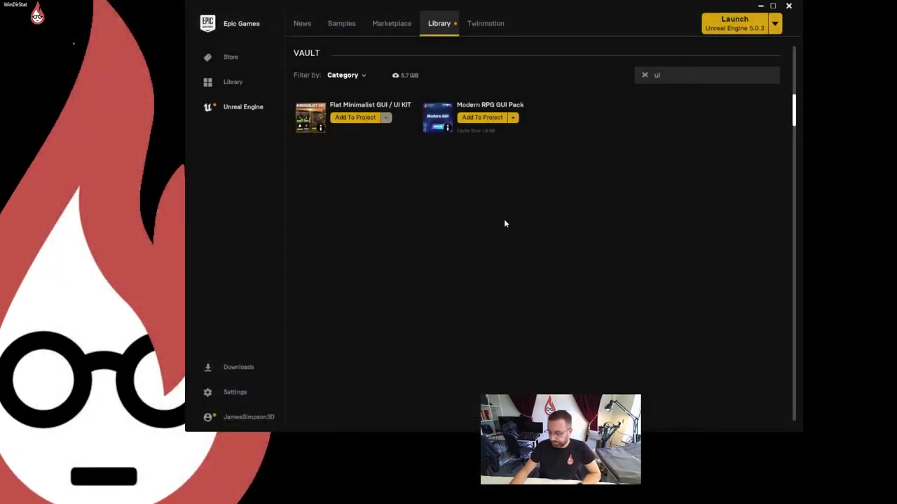
key(alt+Tab)
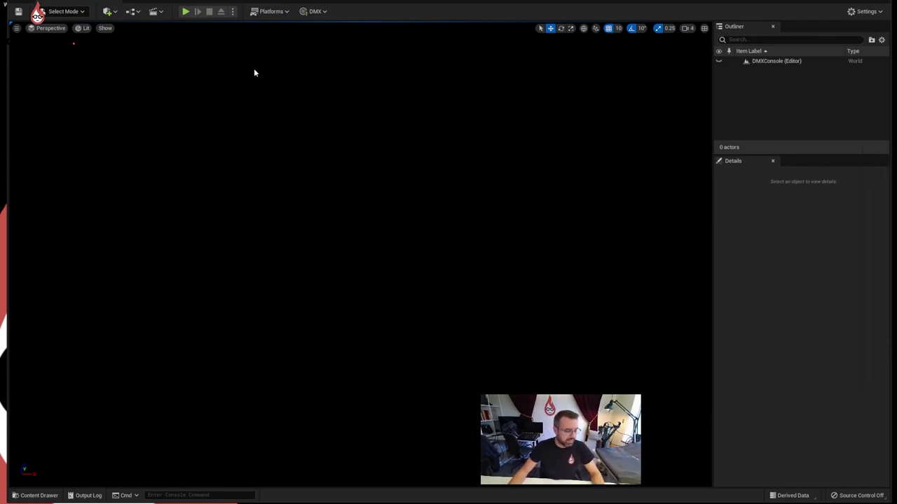
click(183, 13)
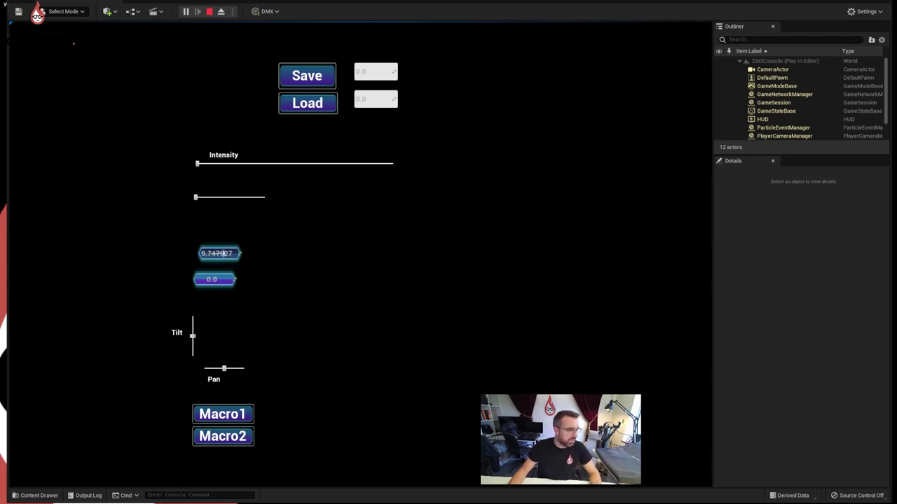
Step: Test the gobo spin box by sliding its value, entering 0 and sliding it again, and stop the play session
mouse_move(223, 253)
mouse_down()
mouse_move(239, 253)
mouse_move(201, 253)
mouse_up()
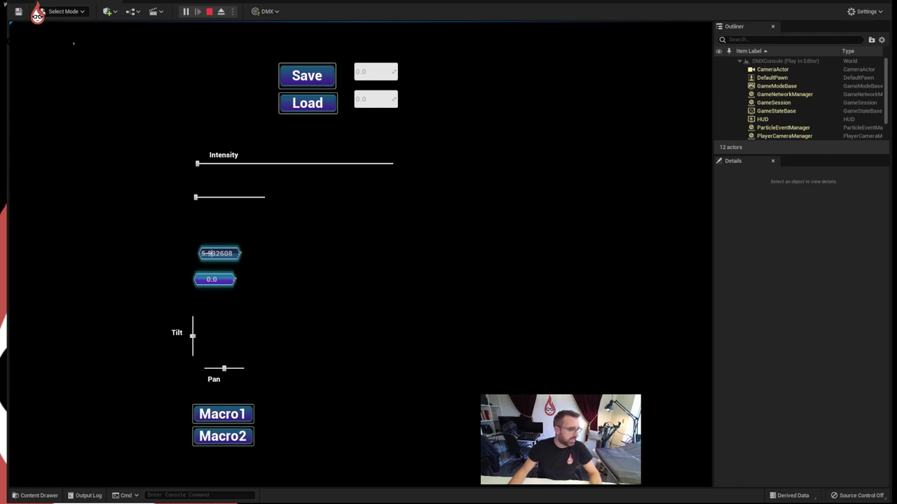
text(0)
key(Return)
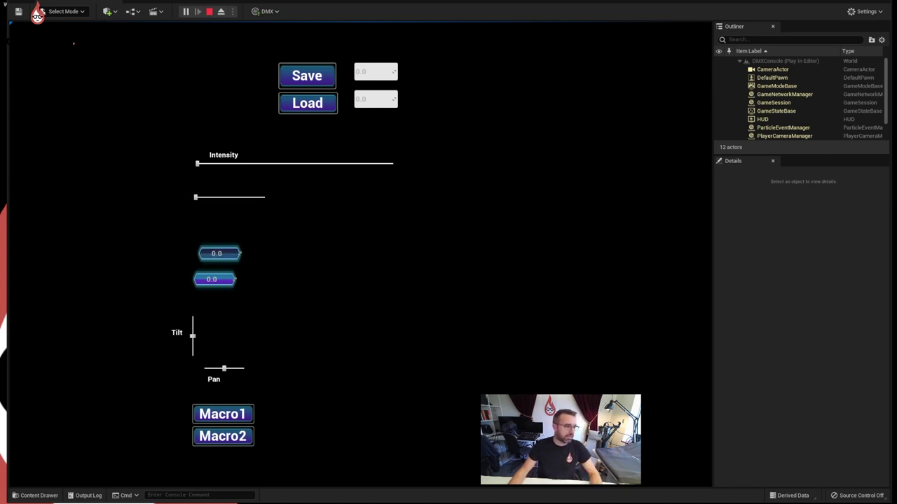
drag(219, 253, 279, 284)
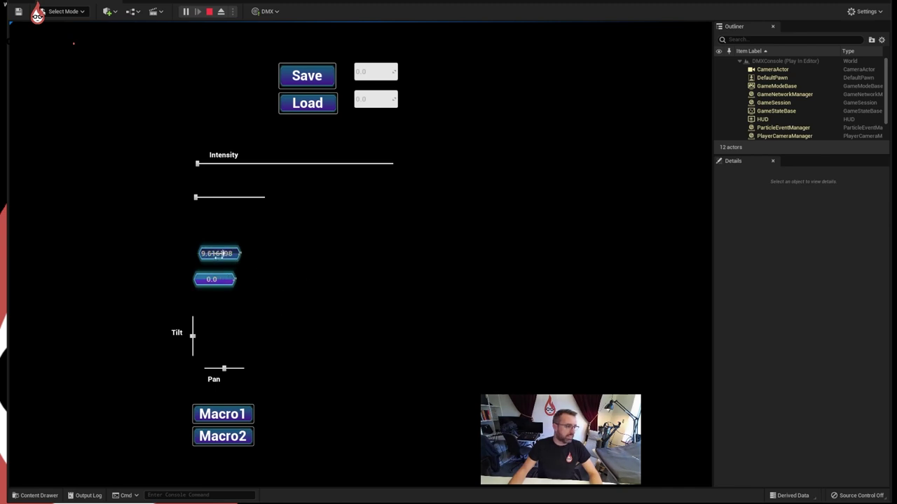
mouse_move(221, 253)
mouse_down()
mouse_move(214, 253)
mouse_move(252, 264)
mouse_move(211, 253)
mouse_move(236, 252)
mouse_move(237, 267)
mouse_move(216, 253)
mouse_up()
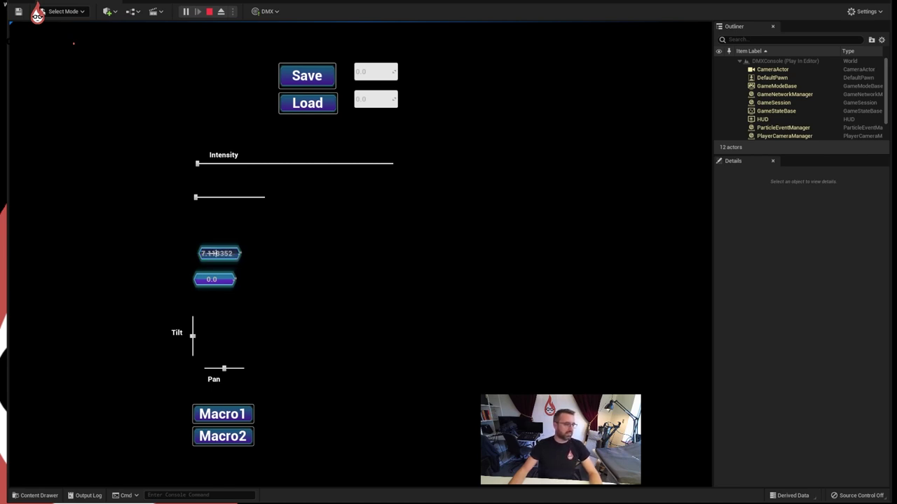
click(302, 262)
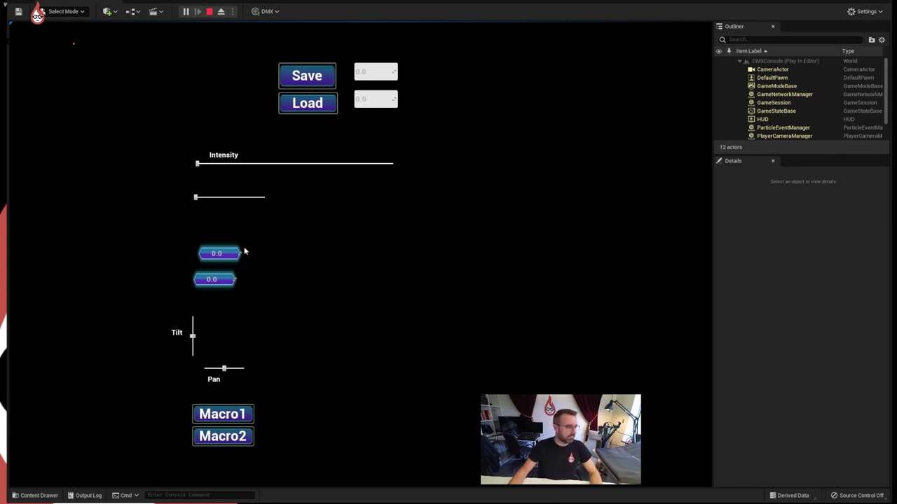
click(210, 12)
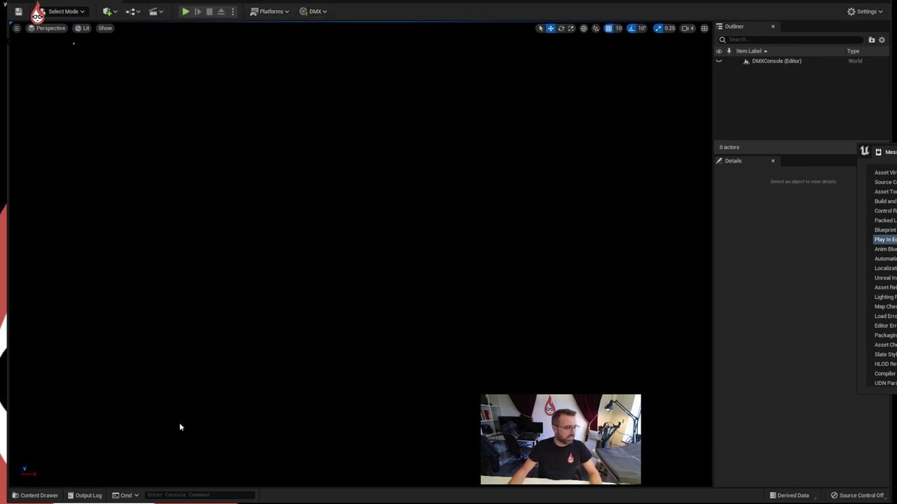
Step: Reopen the BP_ConsoleUI widget from the Blueprints folder and select Slider_Intensity
click(39, 495)
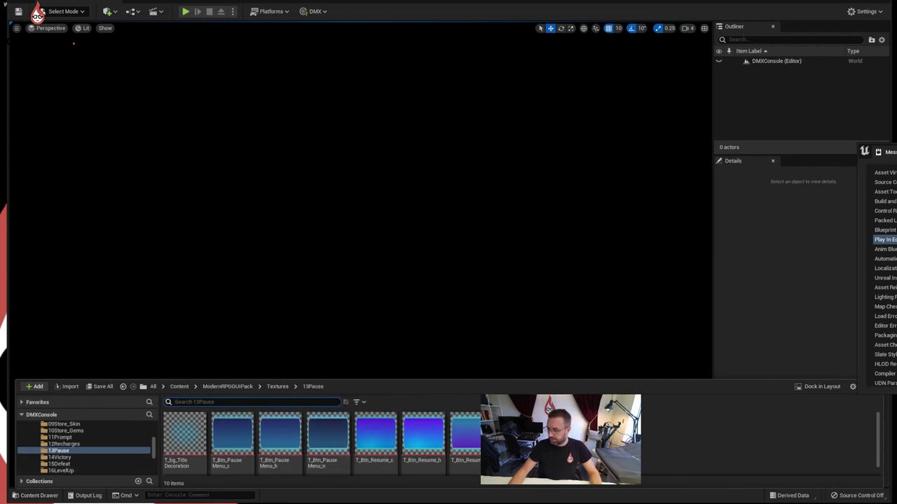
click(180, 387)
double_click(195, 437)
click(189, 431)
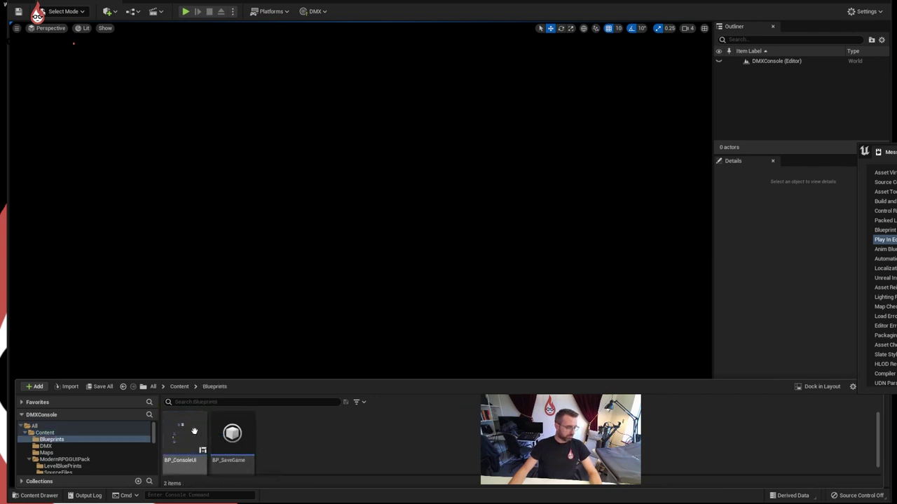
double_click(190, 433)
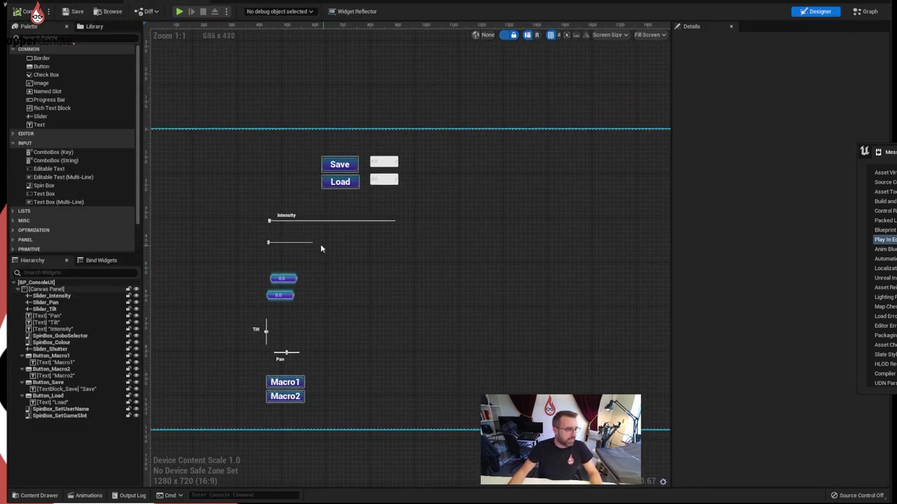
scroll(320, 244, up, 3)
click(287, 211)
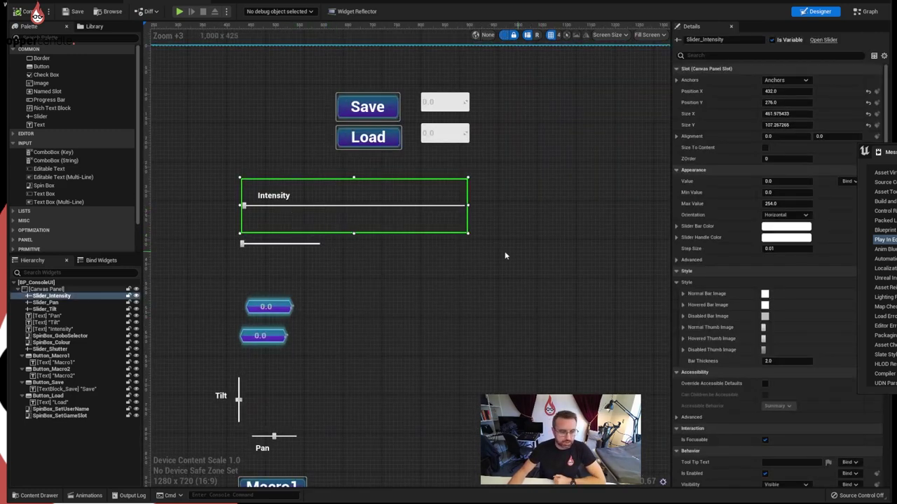
Step: Browse the Widgets folder of ModernRPGGUIPack, check WB_12Recharge and open the WB_08Settings widget
click(39, 496)
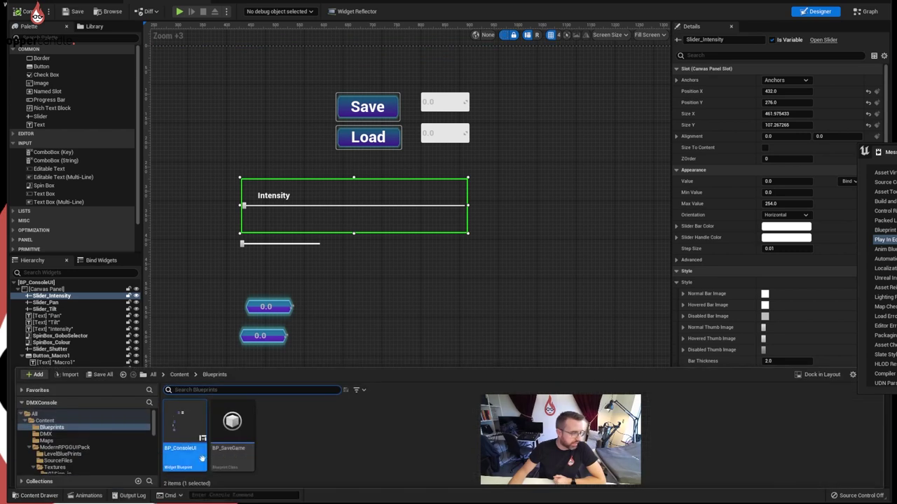
click(179, 374)
double_click(328, 422)
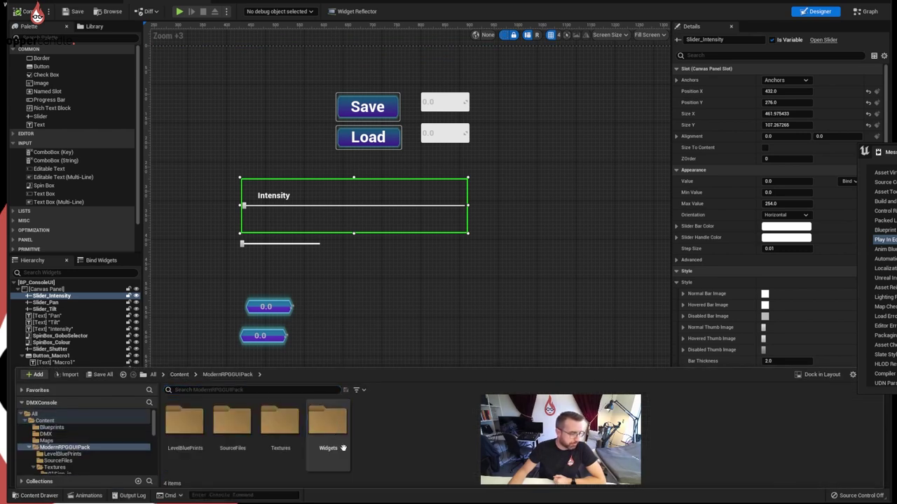
double_click(343, 447)
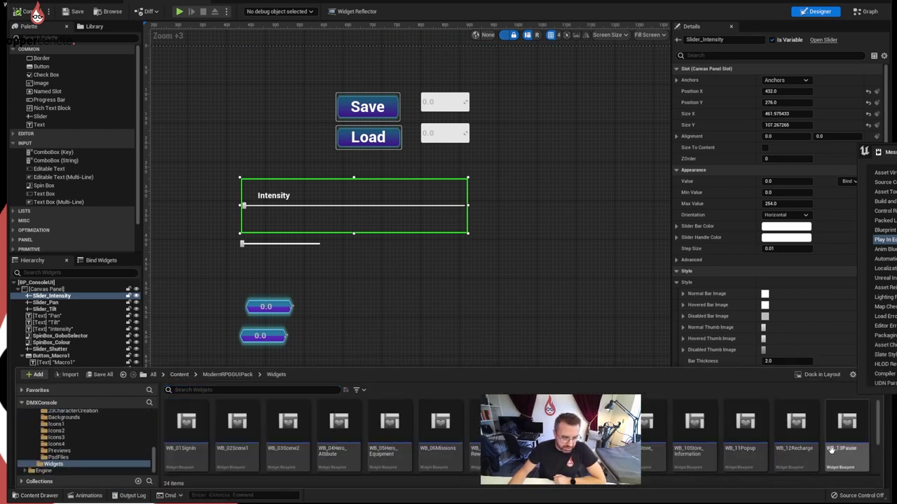
click(791, 426)
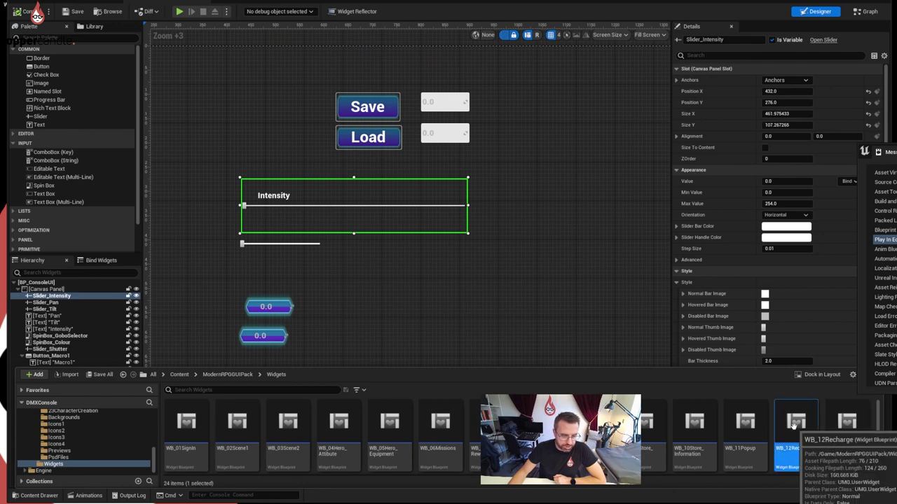
double_click(795, 426)
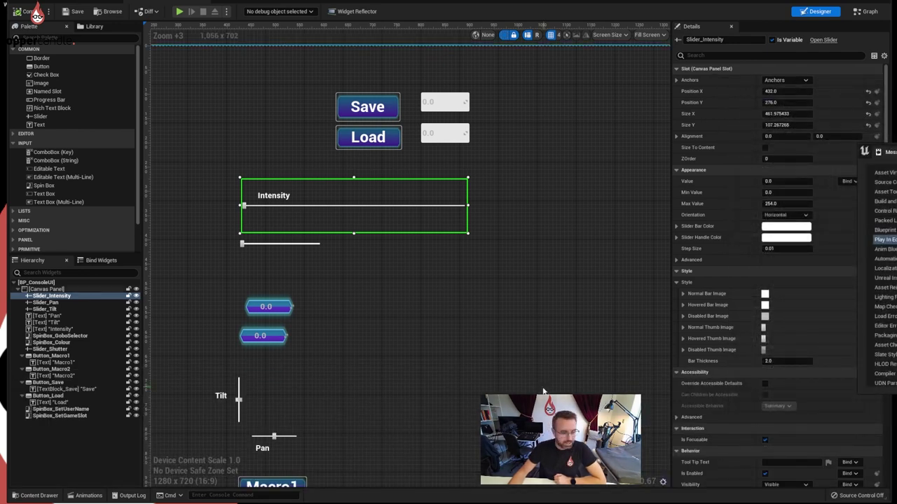
click(40, 495)
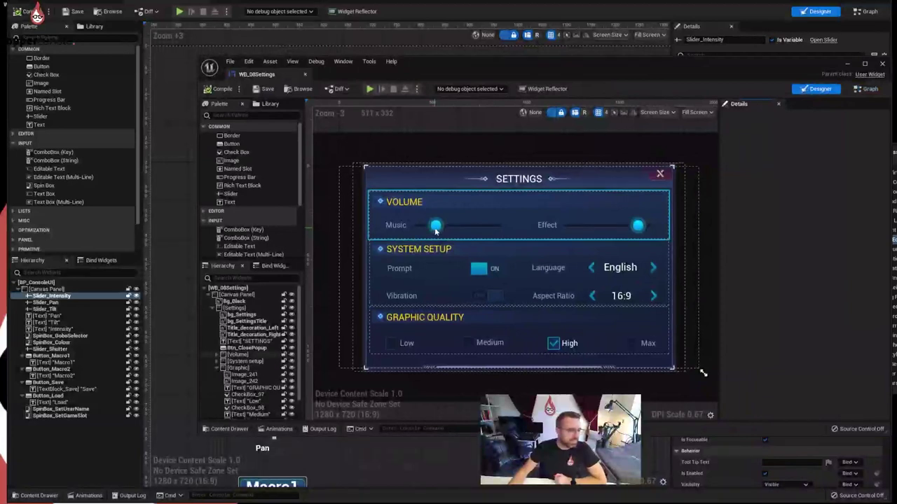
Step: Examine the Normal, Hovered and Disabled Bar Image styles of the Music volume slider in WB_08Settings
click(437, 228)
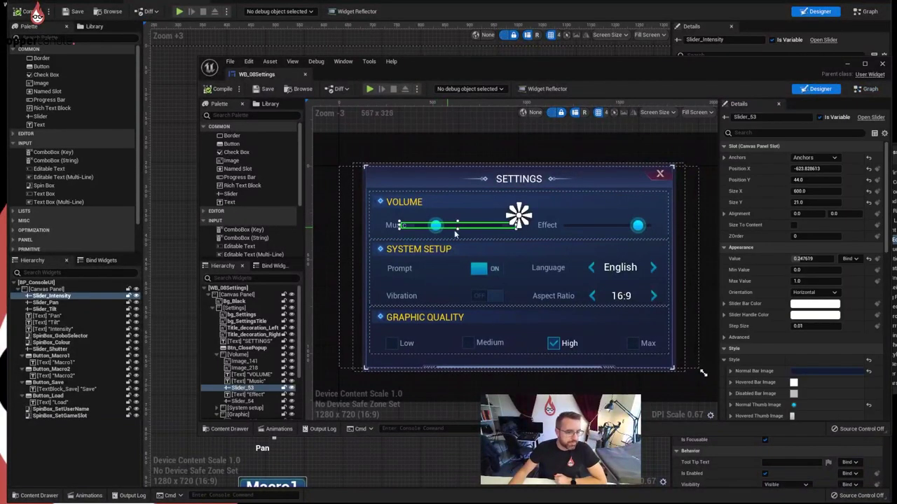
click(731, 371)
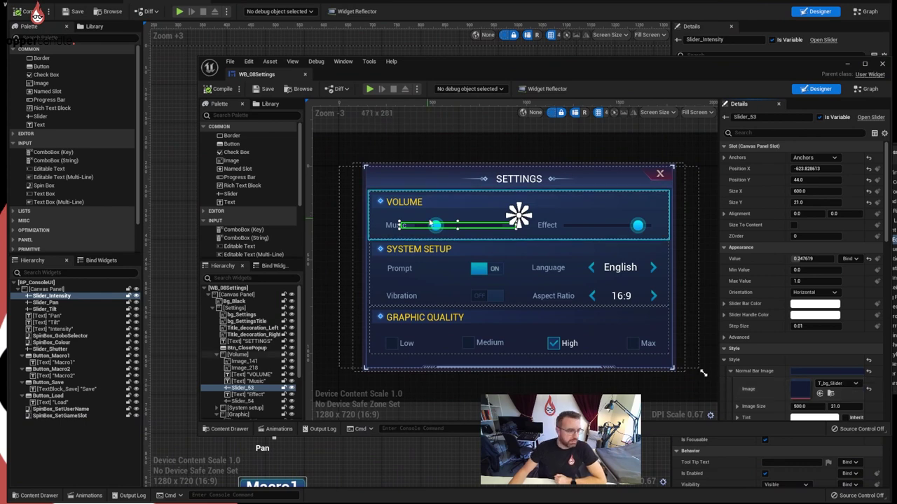
click(398, 224)
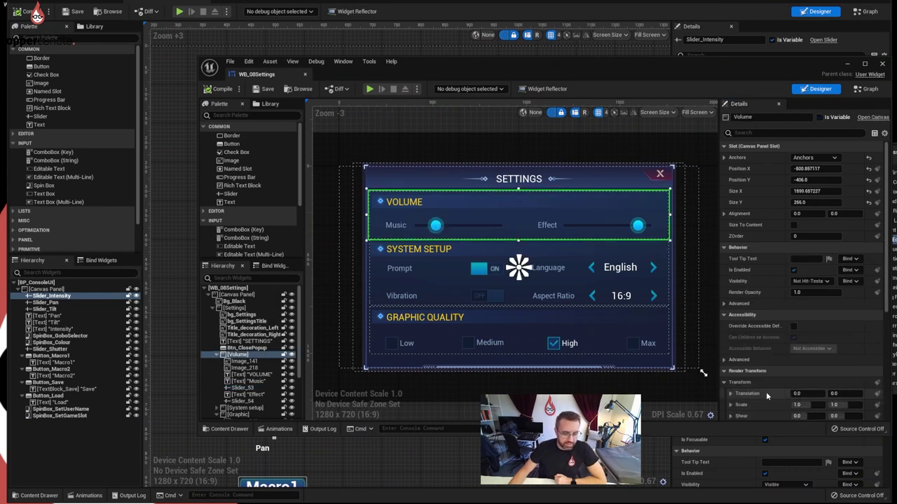
click(463, 225)
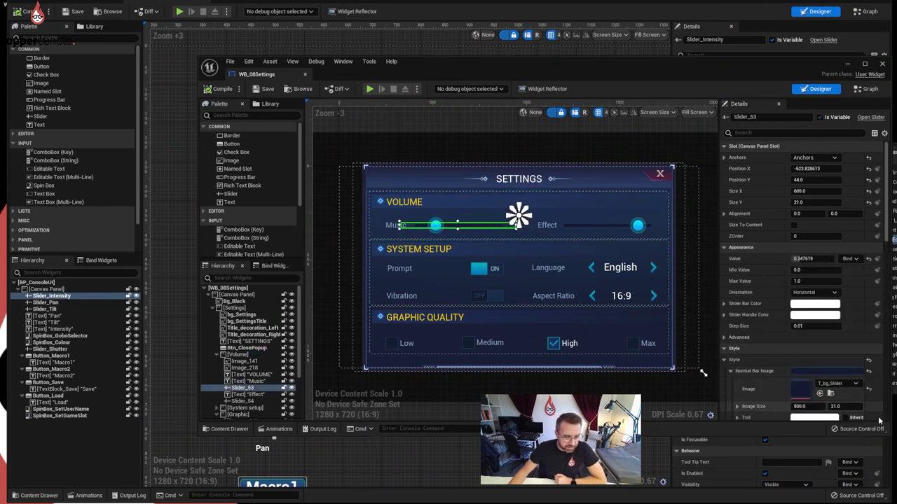
scroll(744, 363, down, 4)
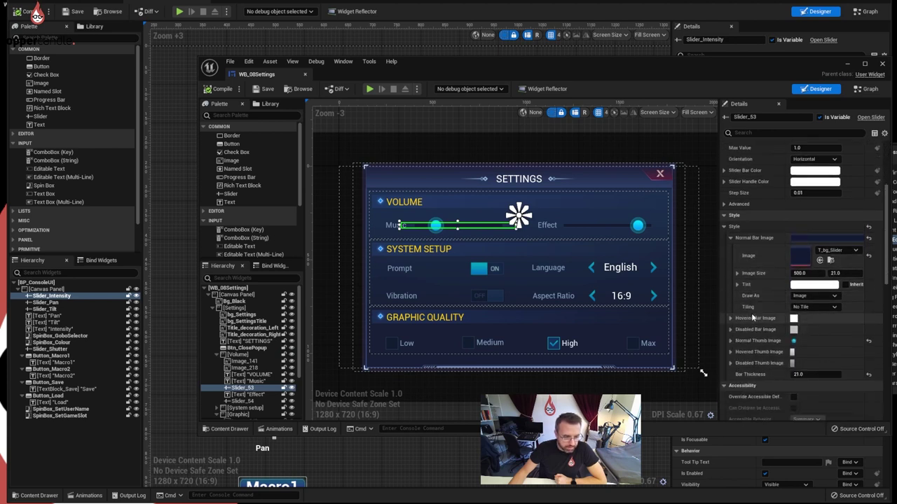
click(731, 319)
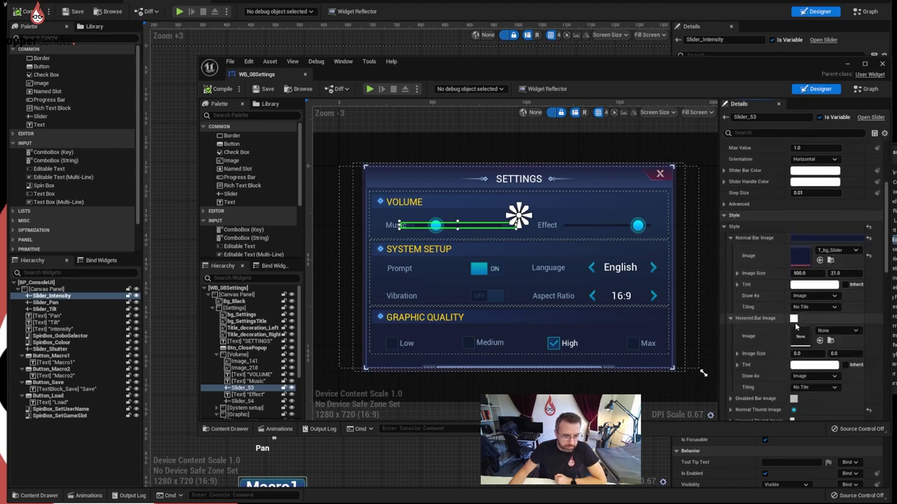
click(731, 319)
click(731, 329)
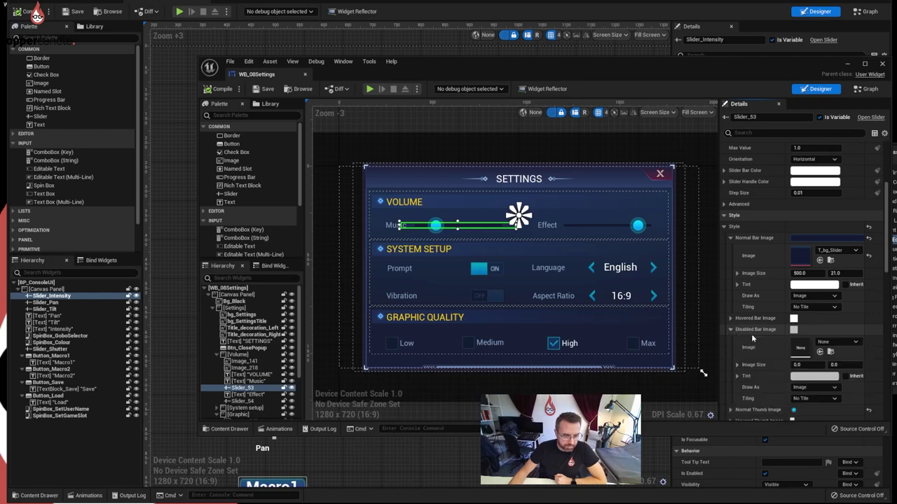
click(731, 329)
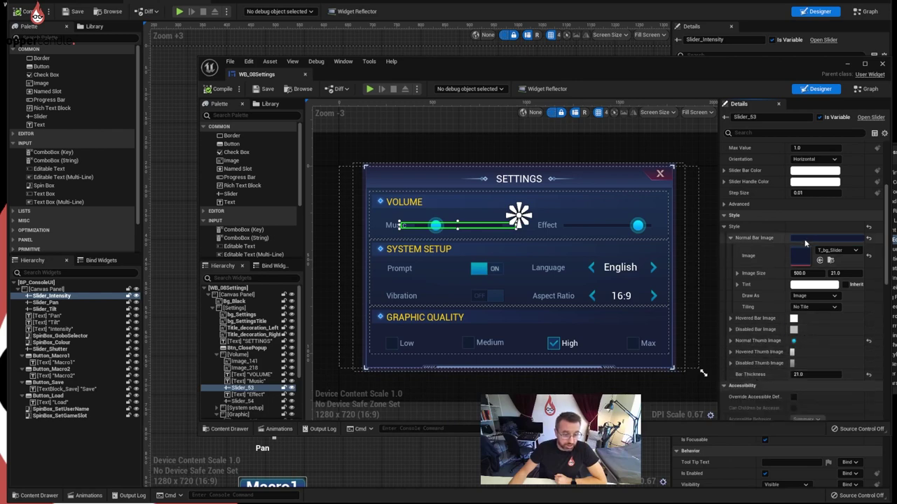
Step: Examine the Music volume slider's thumb and its Normal Thumb Image style in WB_08Settings, and move that window aside
click(436, 230)
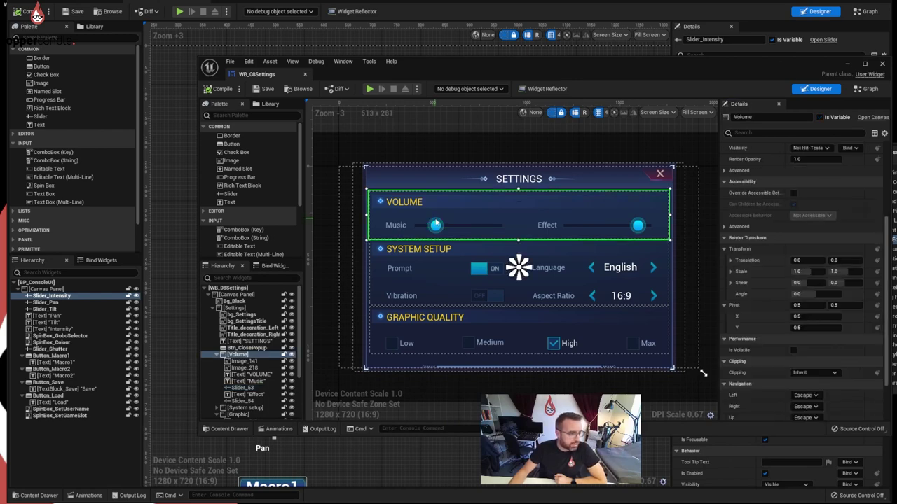
scroll(435, 233, up, 4)
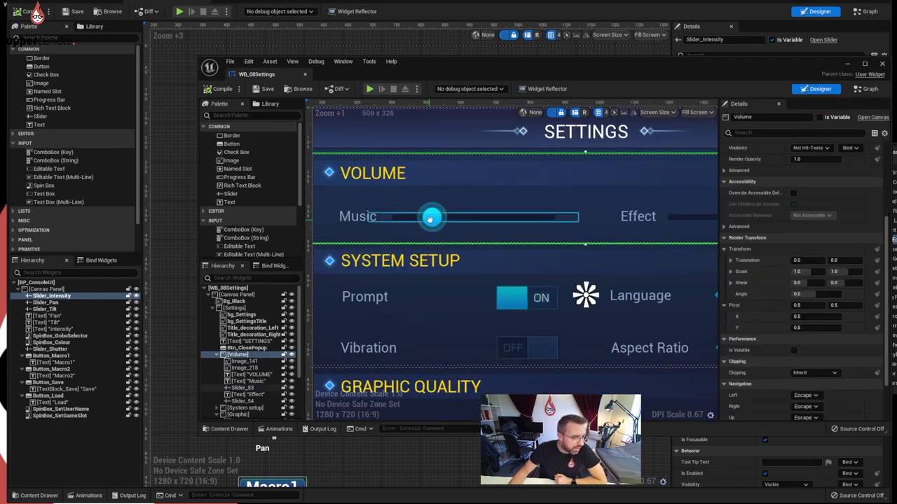
scroll(490, 226, up, 5)
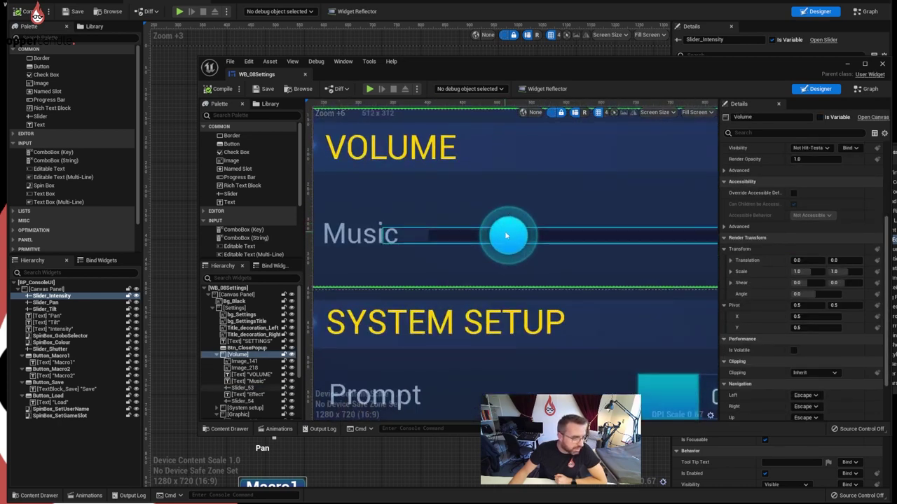
click(506, 233)
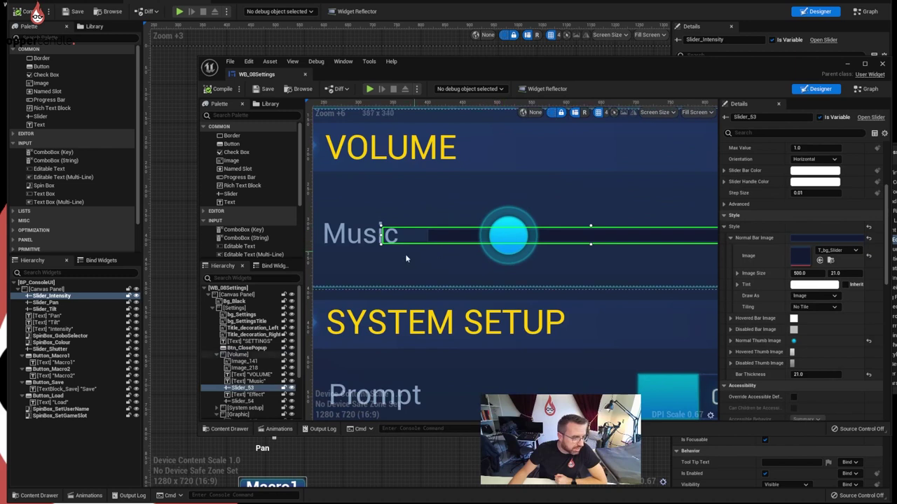
click(730, 341)
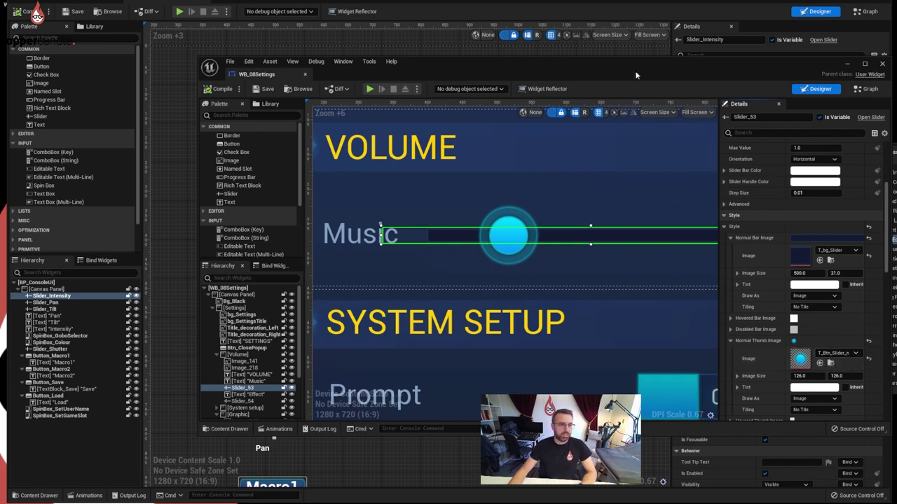
drag(629, 62, 896, 66)
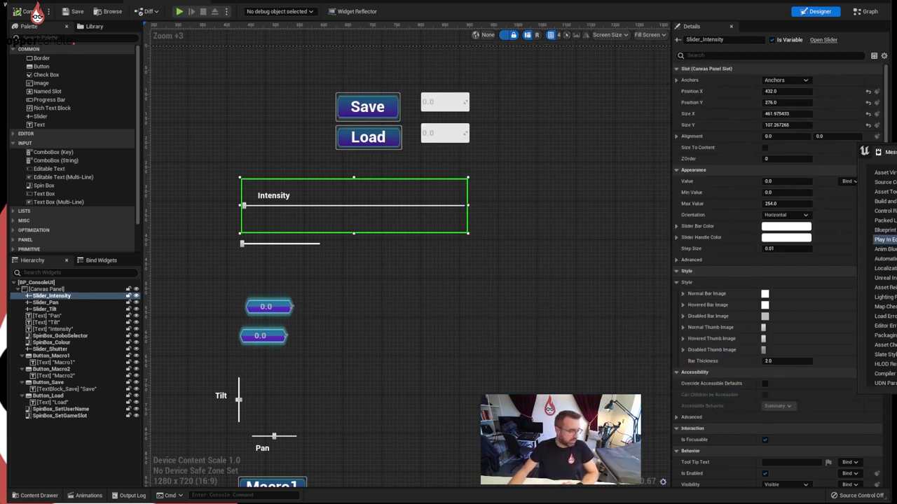
Step: Assign the T_bg_Slider texture from the 08Settings folder to the Normal Bar Image of Slider_Intensity
click(36, 496)
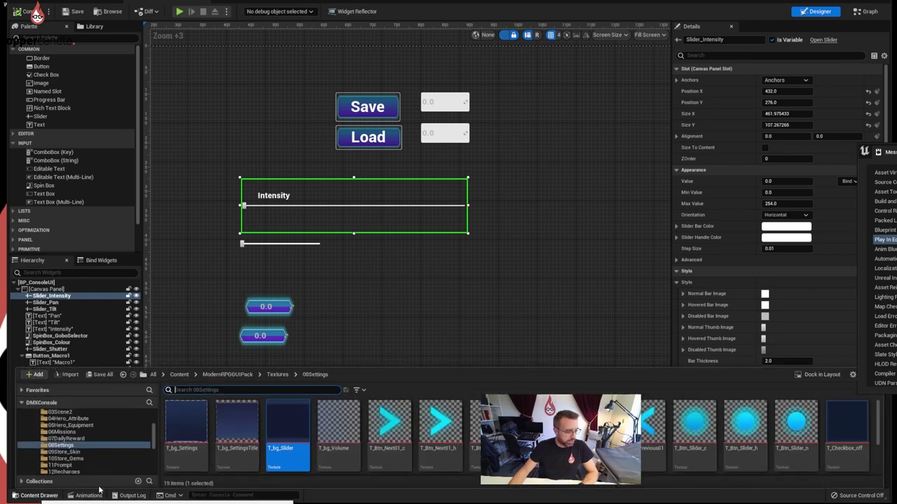
mouse_move(292, 419)
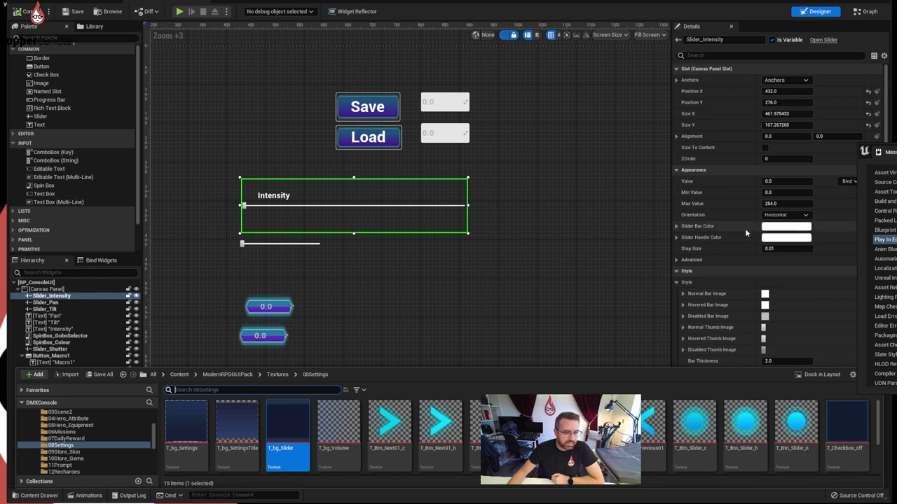
click(683, 294)
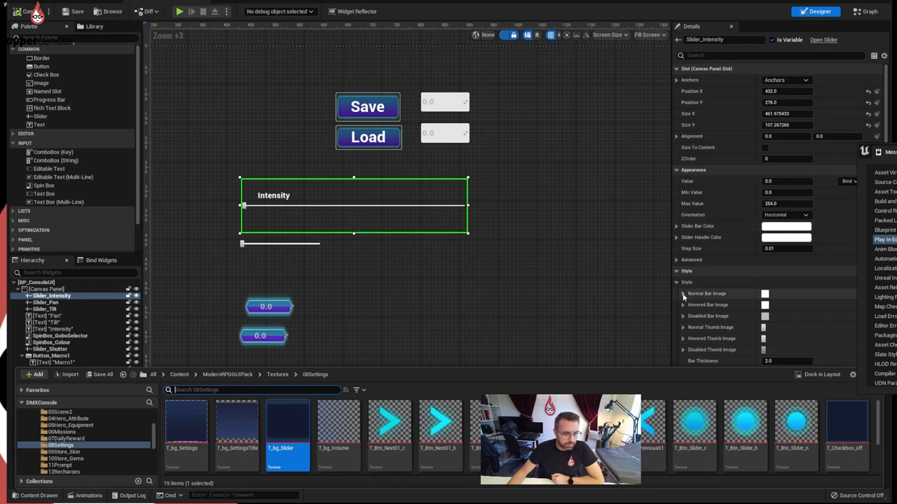
click(39, 496)
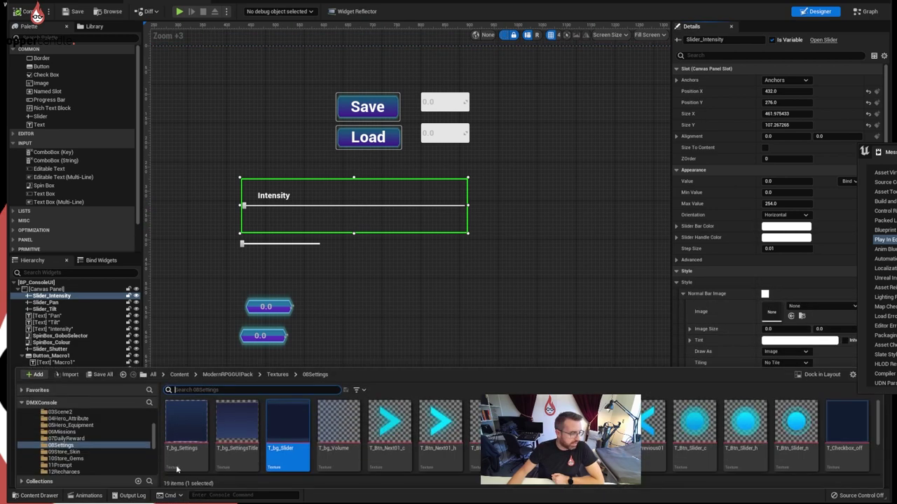
drag(287, 433, 798, 316)
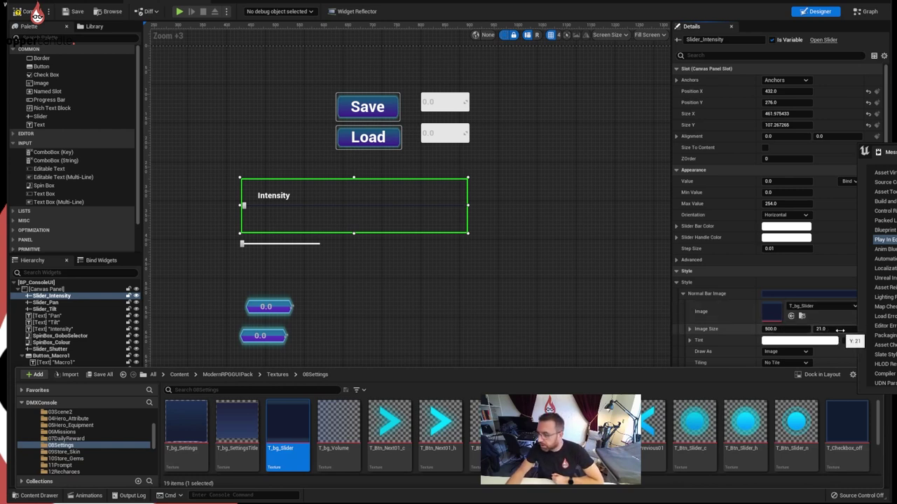
key(ctrl+space)
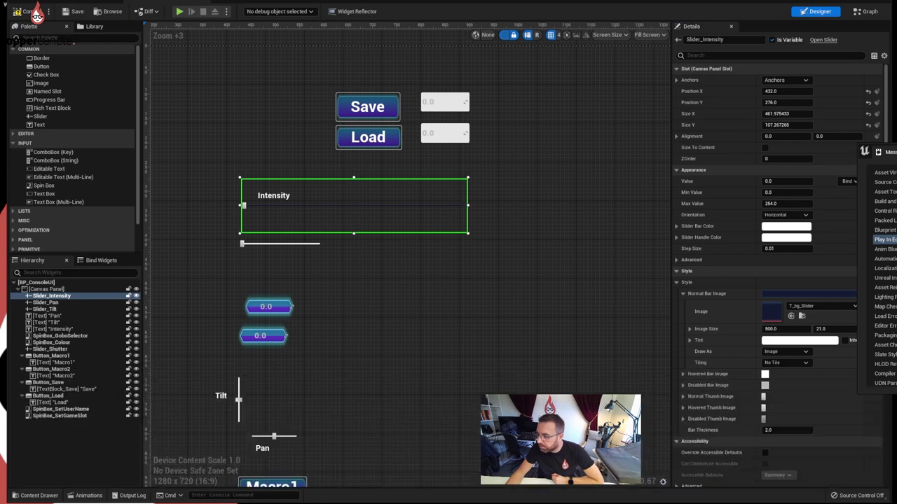
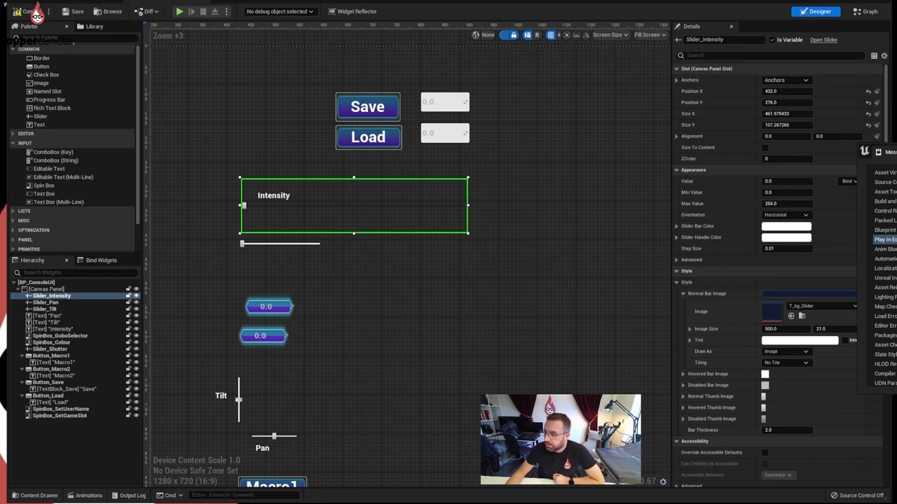
Step: Stretch Slider_Intensity upward to a height of about 146 and check its bar image size
mouse_move(354, 176)
mouse_down()
mouse_move(353, 88)
mouse_move(353, 160)
mouse_up()
scroll(724, 343, down, 4)
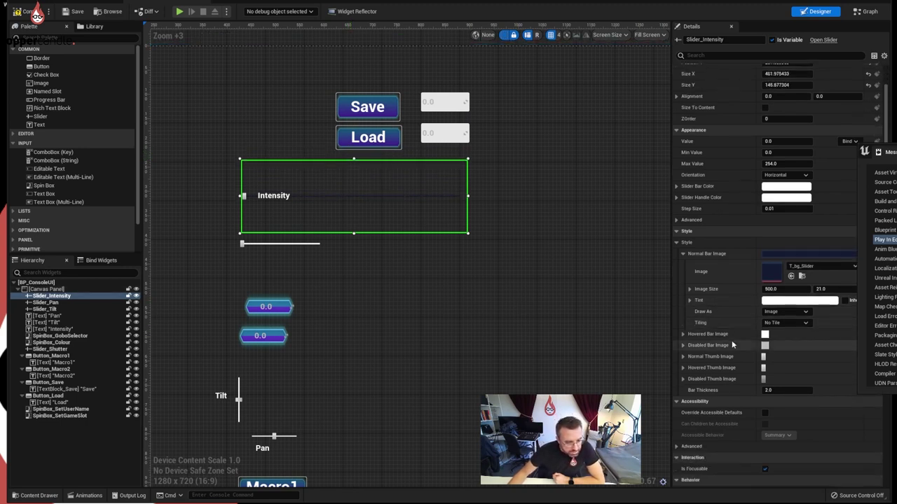
click(689, 276)
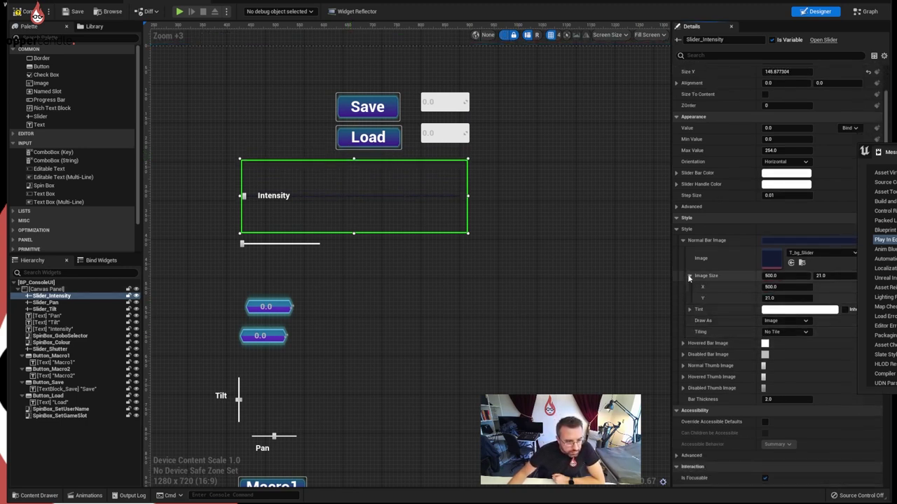
click(689, 276)
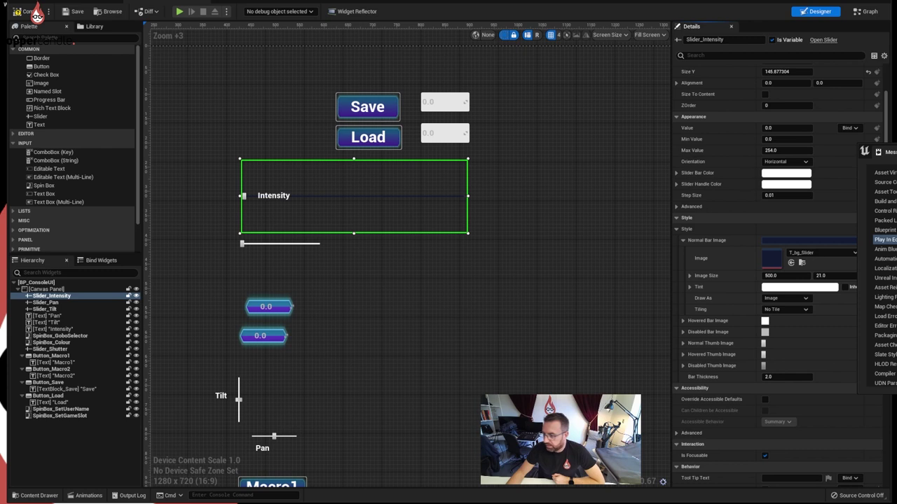
Step: Set the Bar Thickness of Slider_Intensity to 21 and move the Intensity label just left of the slider
click(787, 376)
text(21)
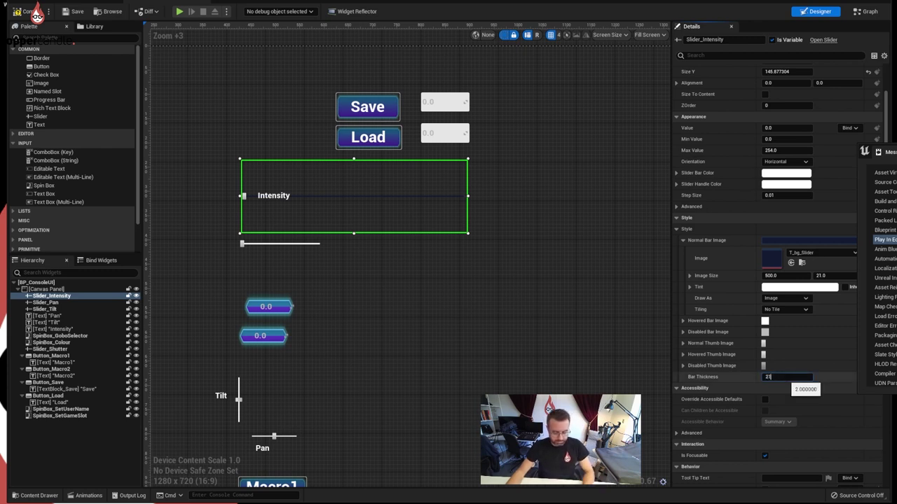
key(Return)
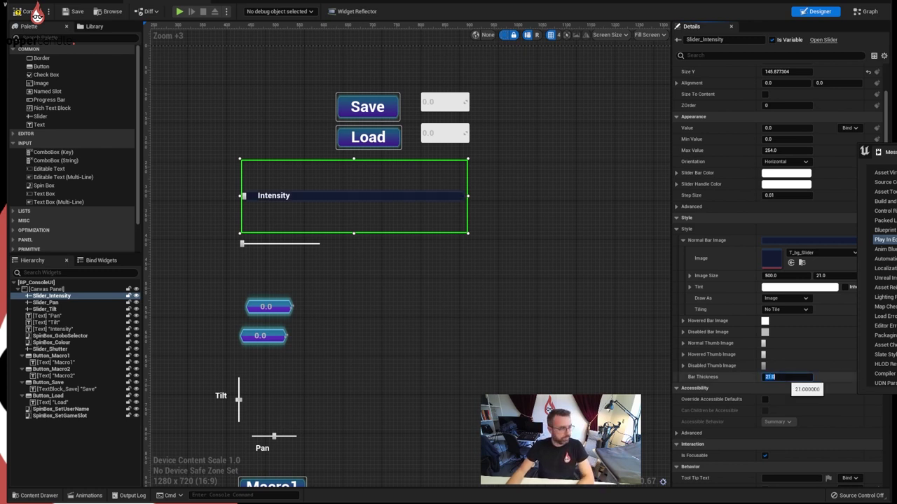
drag(269, 198, 214, 198)
click(248, 197)
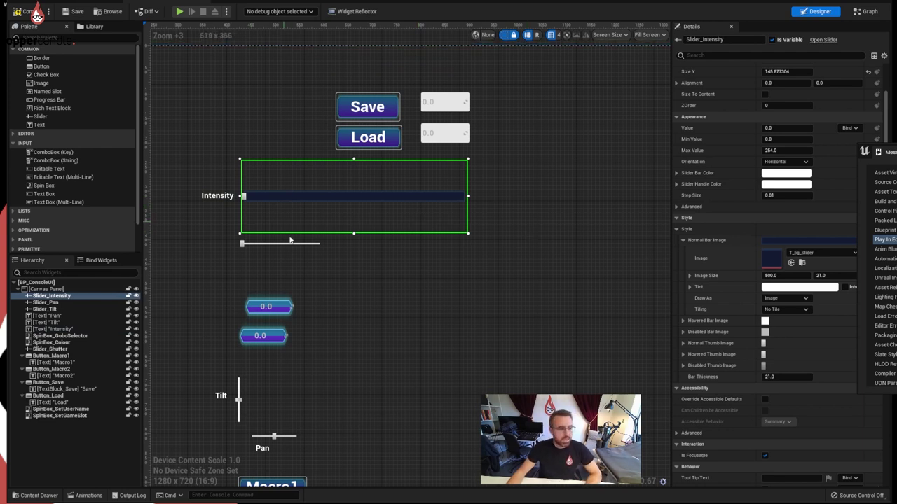
Step: Assign the T_Btn_Slider_n texture to the Normal Thumb Image of Slider_Intensity
click(683, 344)
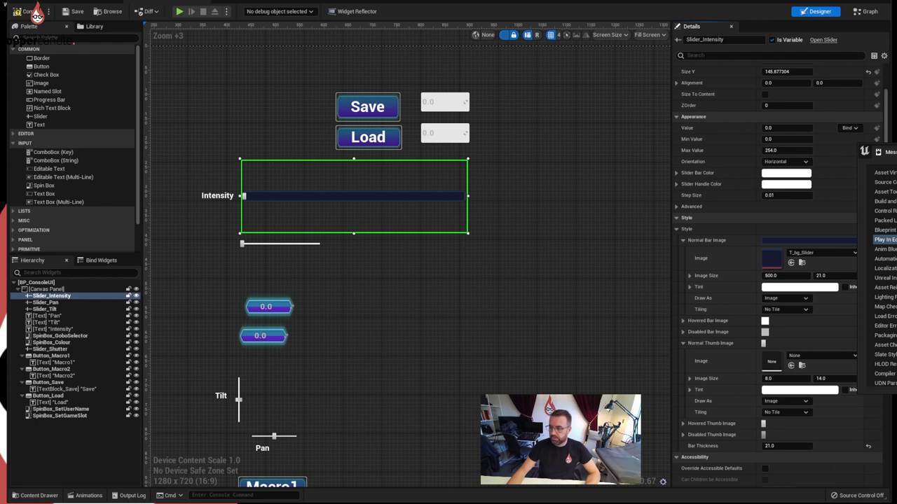
click(35, 495)
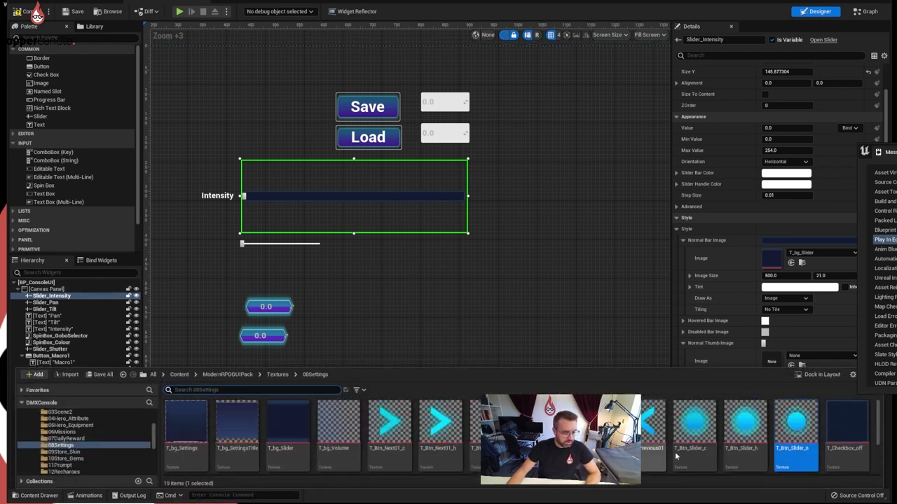
drag(796, 427, 774, 361)
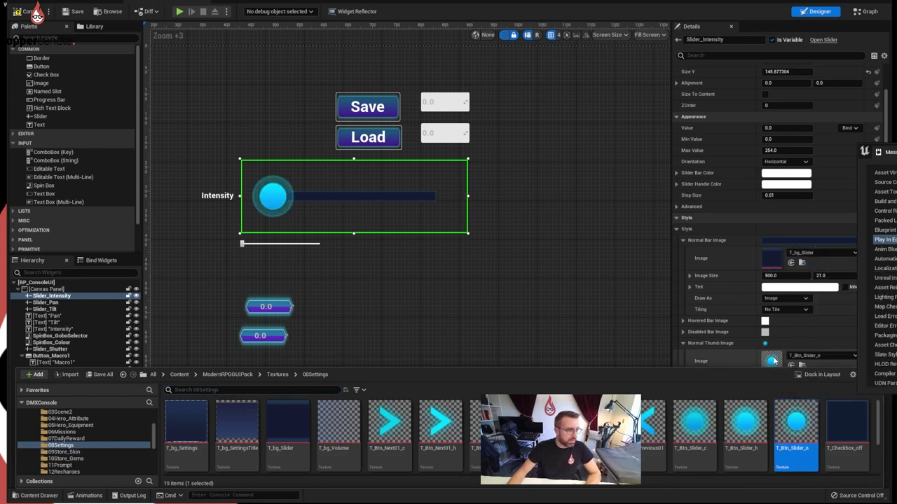
scroll(722, 341, down, 2)
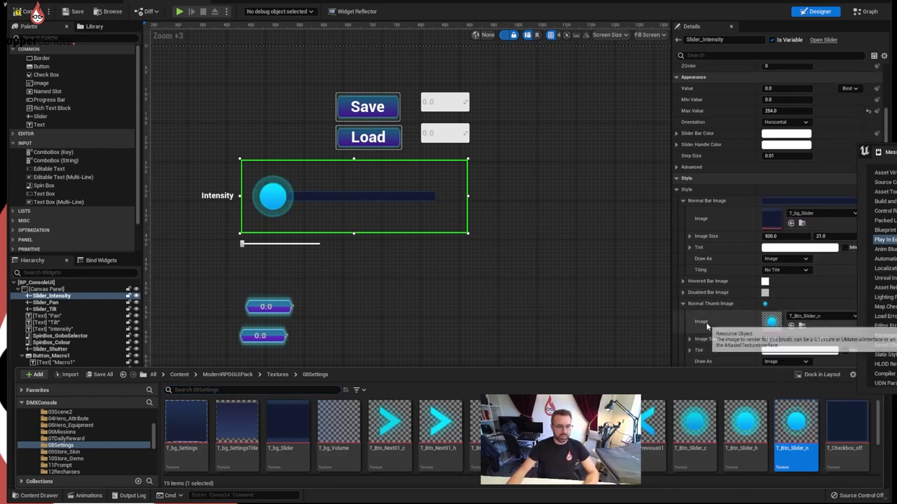
scroll(721, 321, down, 2)
scroll(721, 316, down, 2)
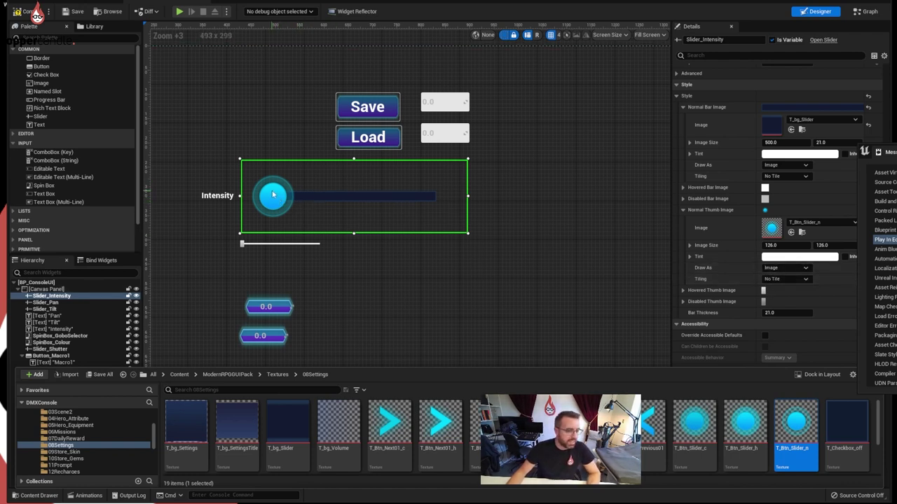
Step: Set the Normal Thumb Image size of Slider_Intensity to 72 by 72
click(774, 246)
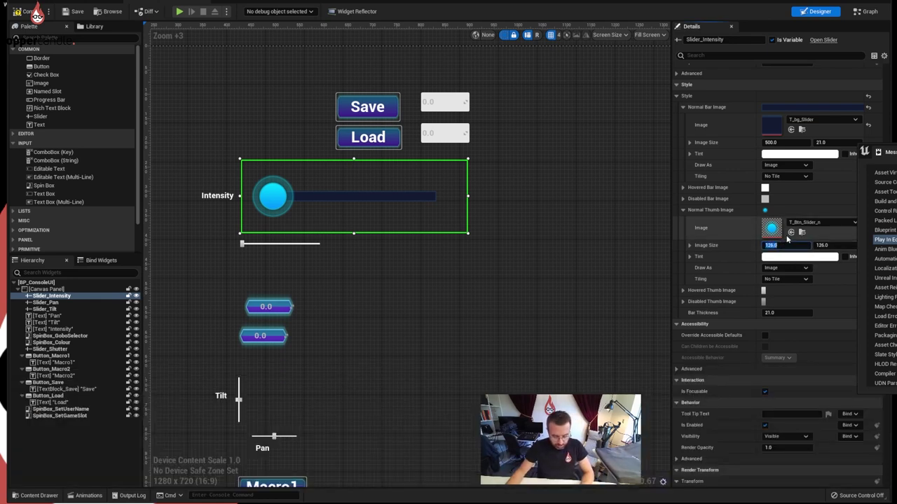
text(72)
key(Tab)
text(72)
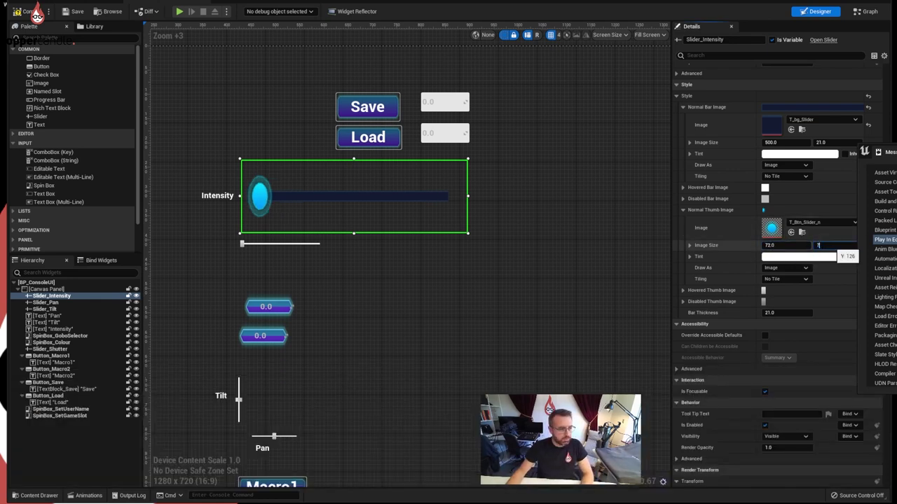
key(Tab)
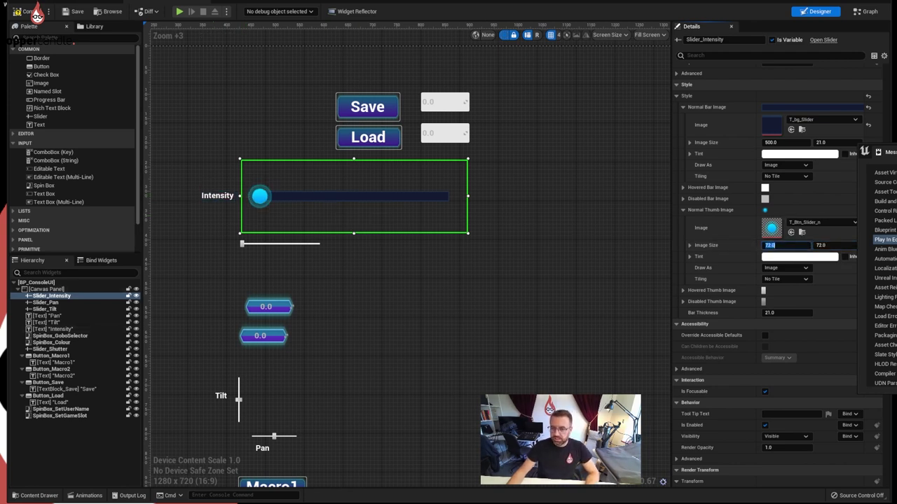
key(Return)
Step: Copy the Music label's text colour from WB_08Settings to the Color and Opacity of the Intensity label
drag(896, 92, 380, 92)
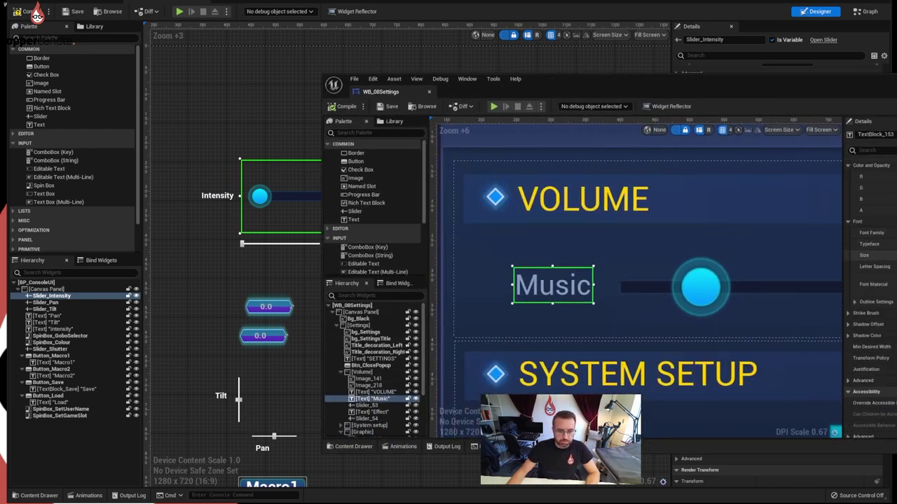
scroll(866, 248, up, 3)
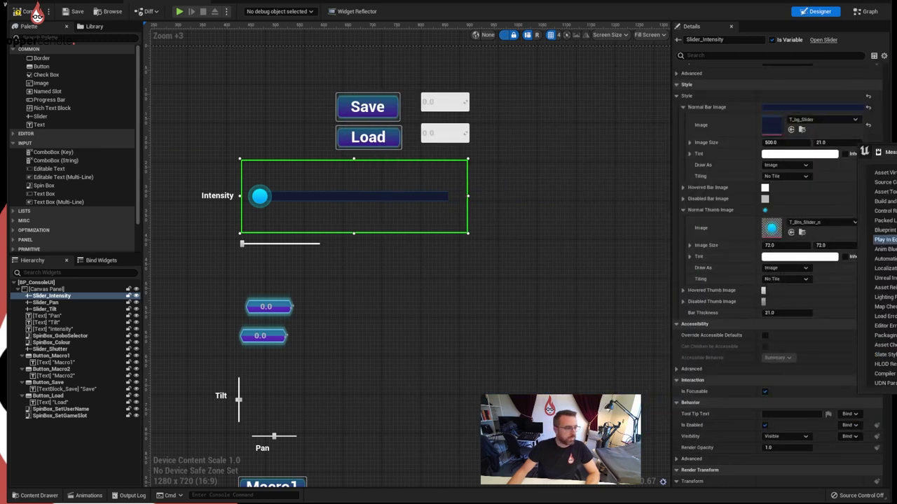
click(217, 195)
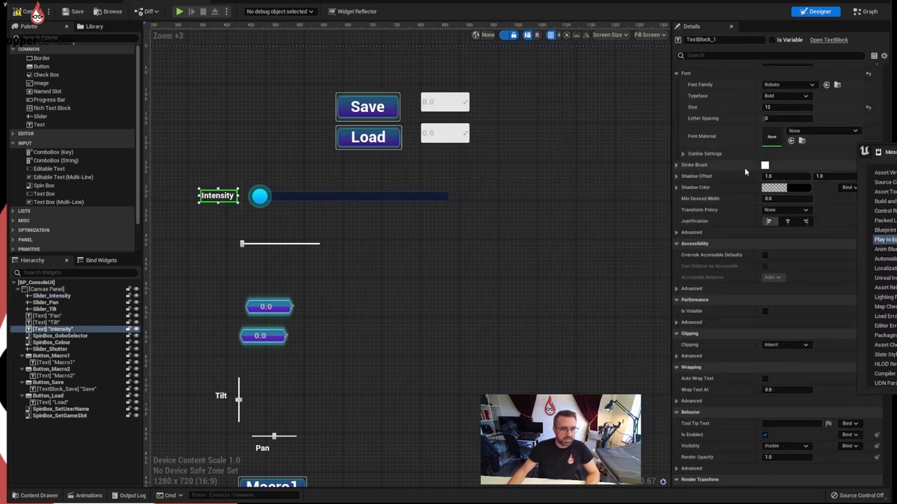
scroll(743, 168, up, 5)
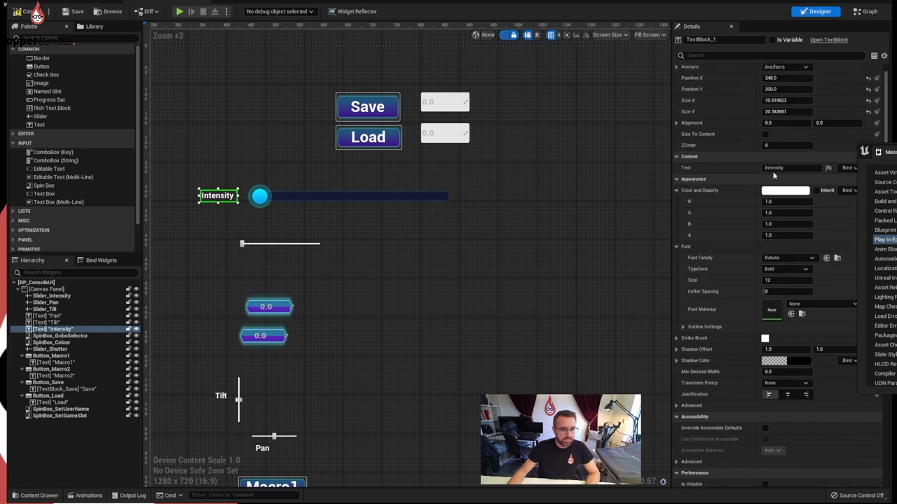
right_click(781, 190)
click(809, 238)
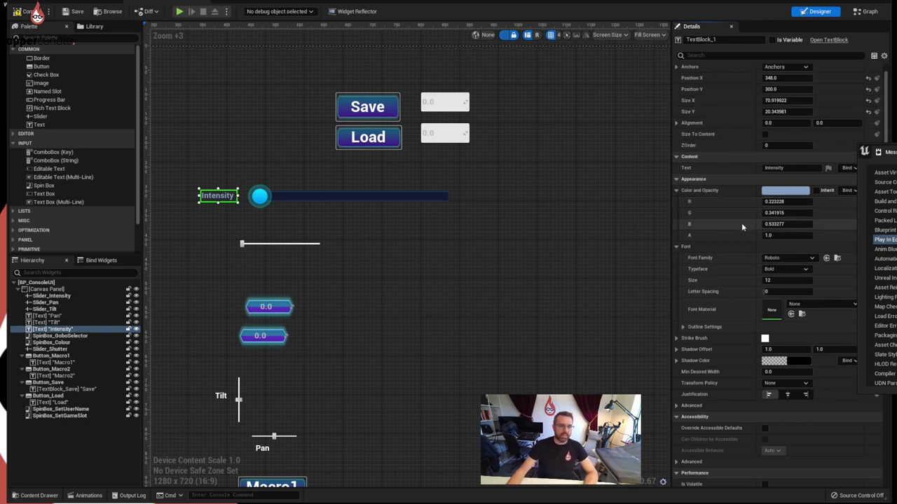
Step: Set the font size of the Intensity label to 20
scroll(741, 224, down, 2)
click(782, 226)
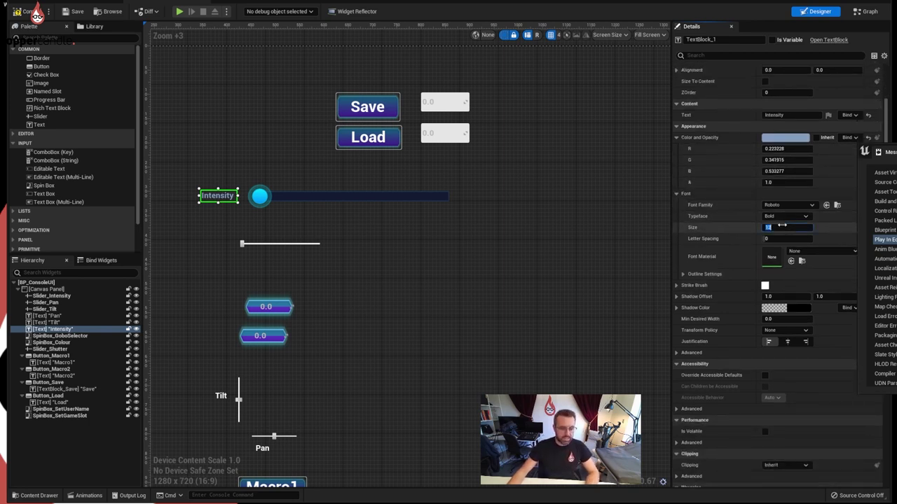
text(2)
key(Return)
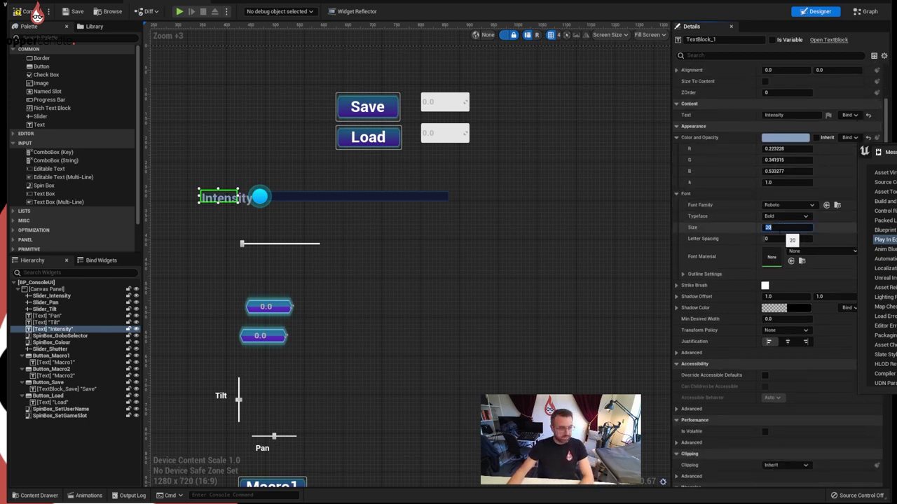
right_drag(342, 210, 386, 238)
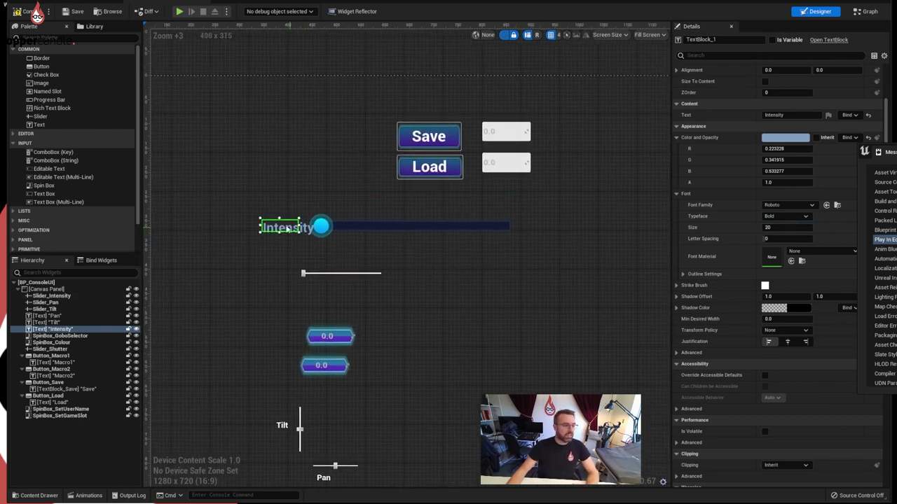
Step: Move the Intensity label beside the start of its slider and enlarge its box to about 115 by 35 so the text fits
drag(285, 229, 283, 235)
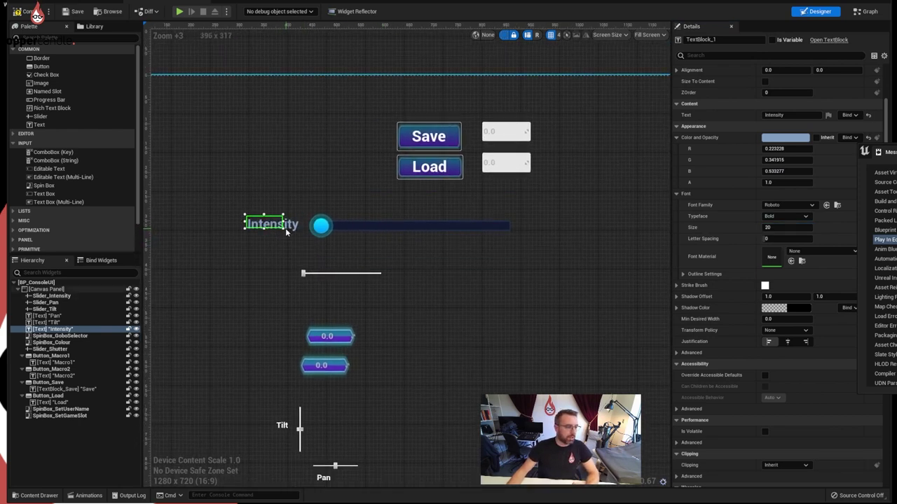
click(283, 234)
right_click(278, 231)
click(275, 228)
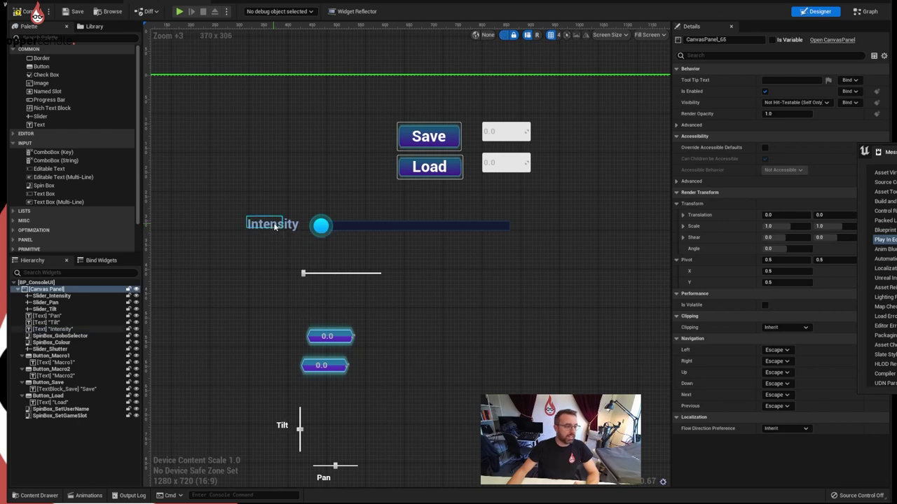
click(277, 228)
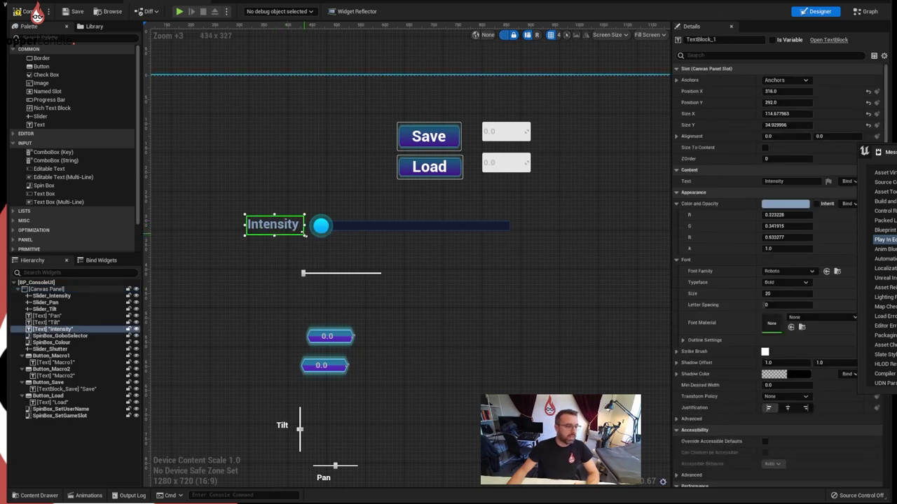
click(284, 231)
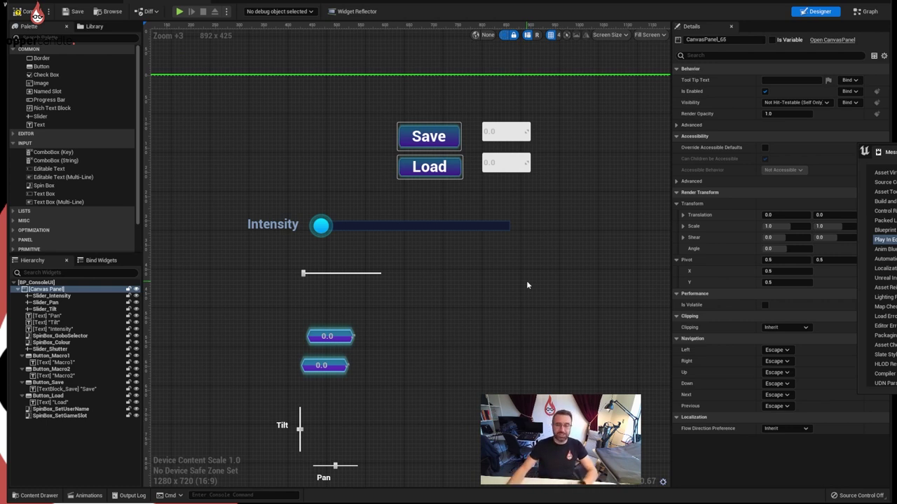
Step: Shift SpinBox_Colour sideways to line it up directly beneath the Gobo selector spin box
click(350, 366)
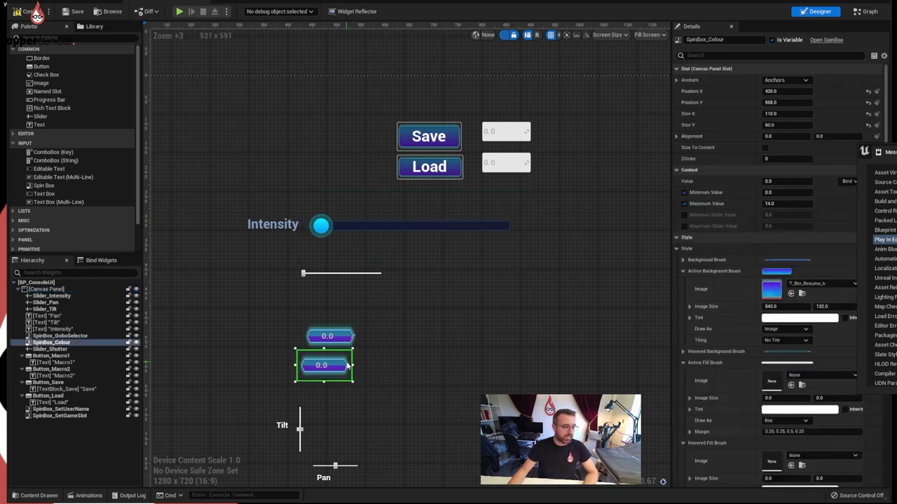
drag(344, 365, 349, 366)
click(412, 346)
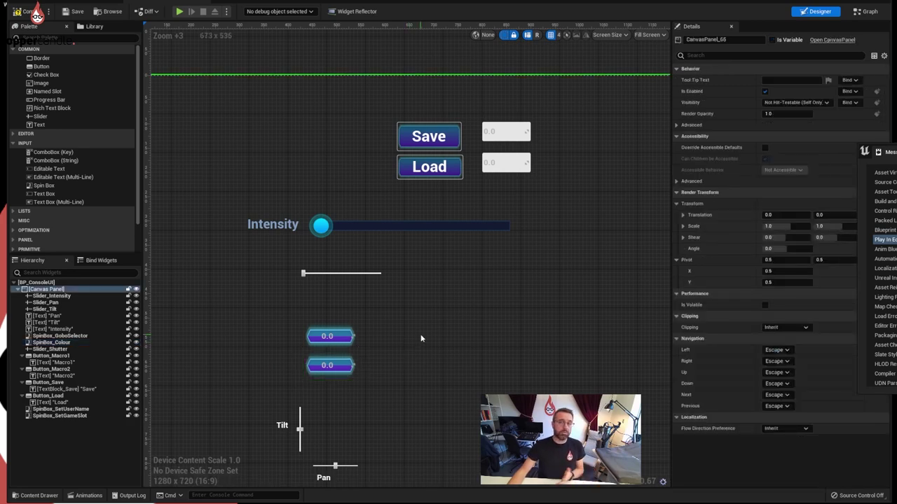
Step: Copy the Style settings of Slider_Intensity and paste them onto Slider_Shutter
click(362, 225)
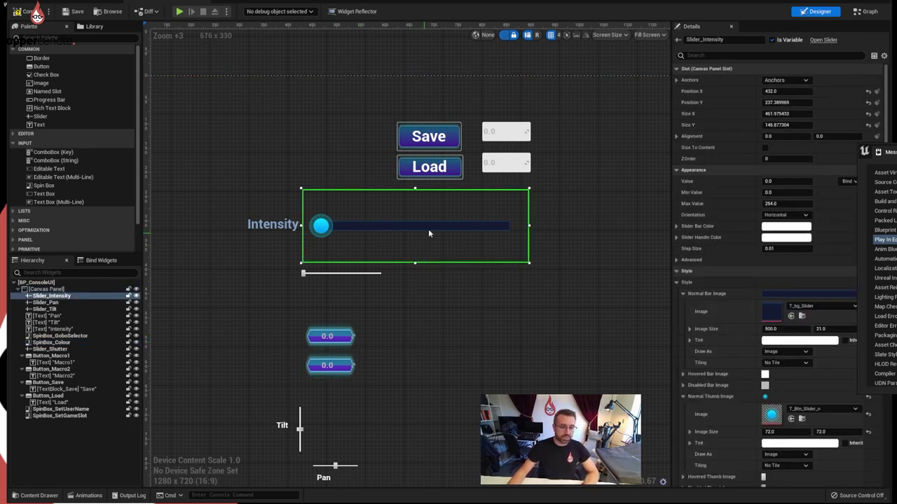
right_click(710, 281)
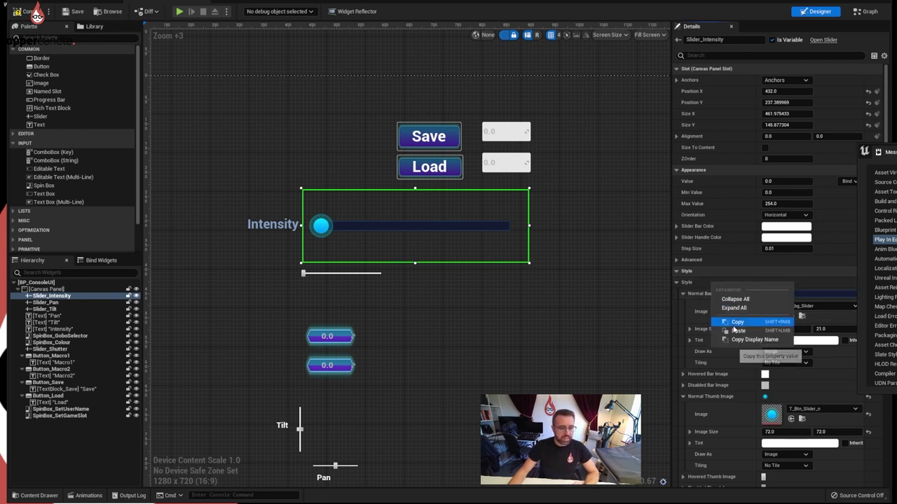
click(651, 316)
click(333, 274)
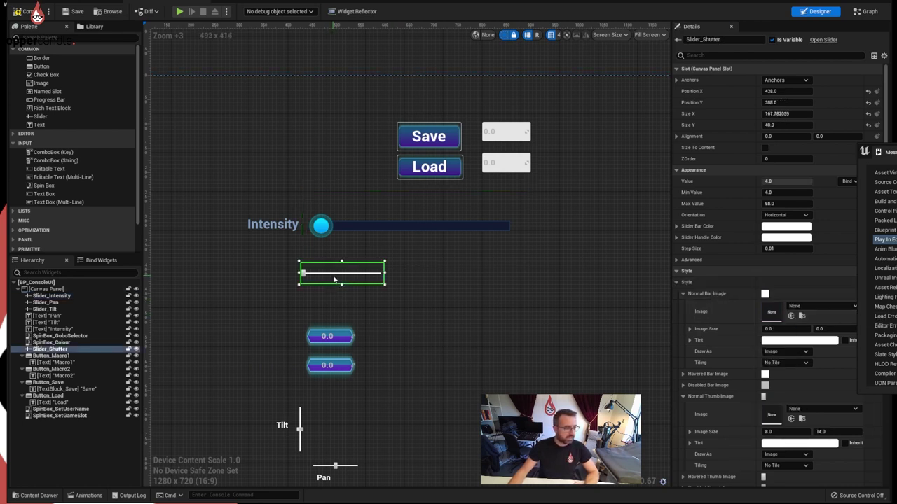
right_click(726, 286)
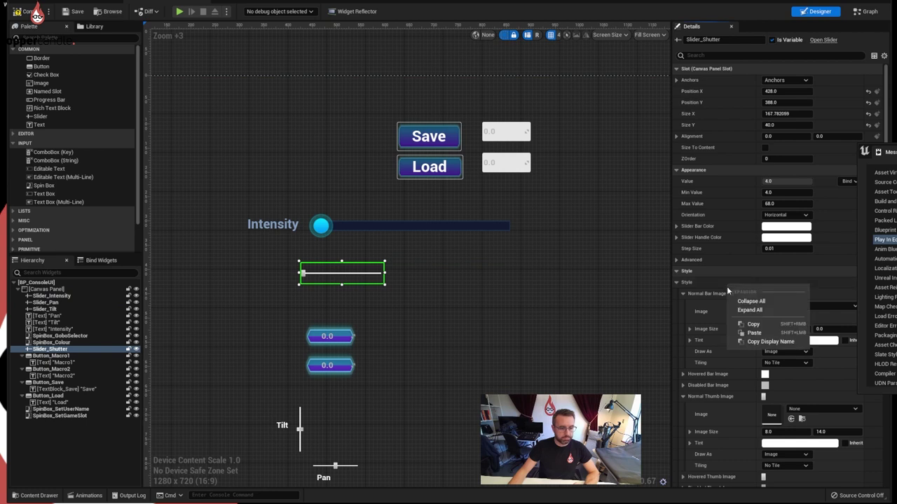
click(754, 334)
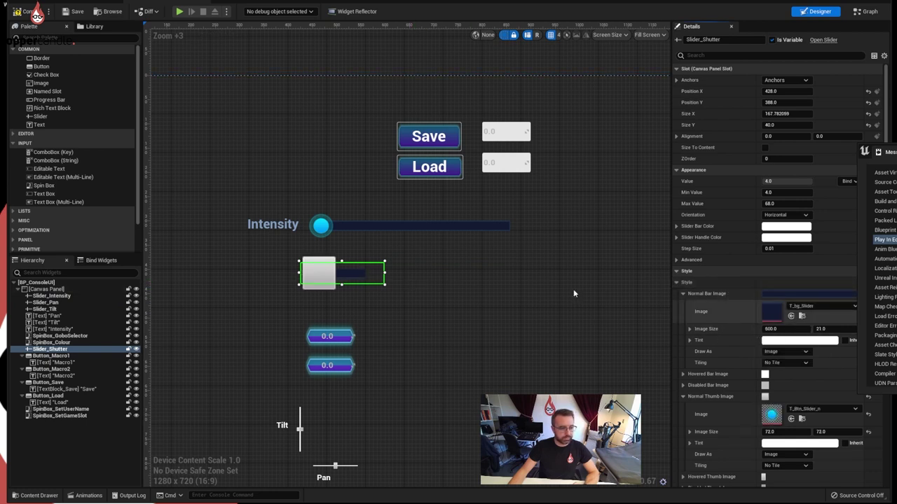
Step: Widen Slider_Shutter so that its two ends line up with Slider_Intensity above it
drag(384, 272, 512, 272)
scroll(752, 341, down, 3)
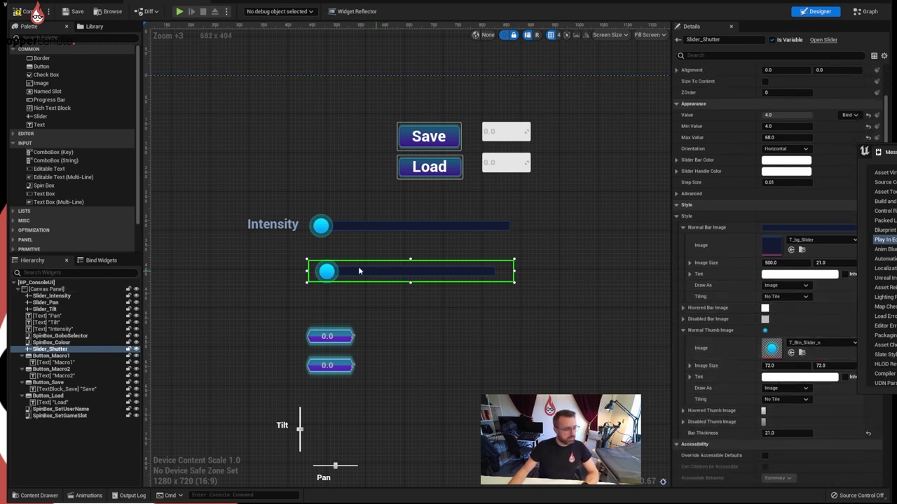
drag(306, 271, 302, 271)
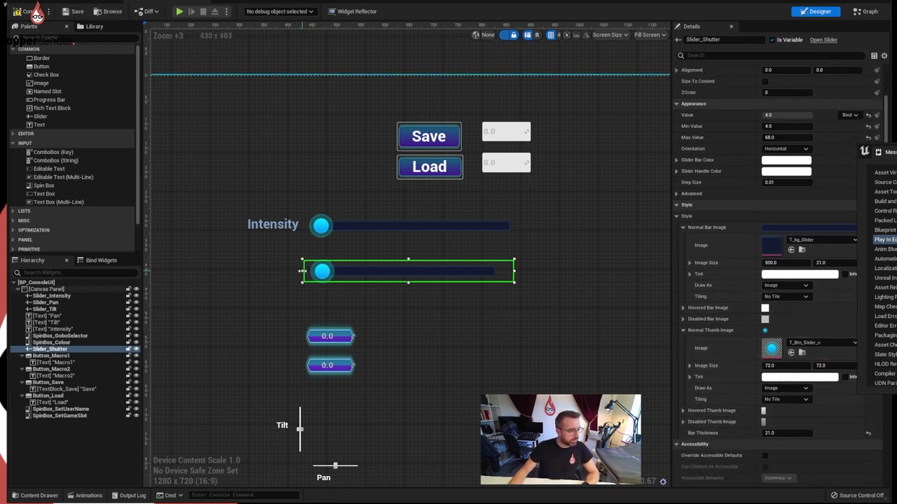
drag(515, 271, 532, 271)
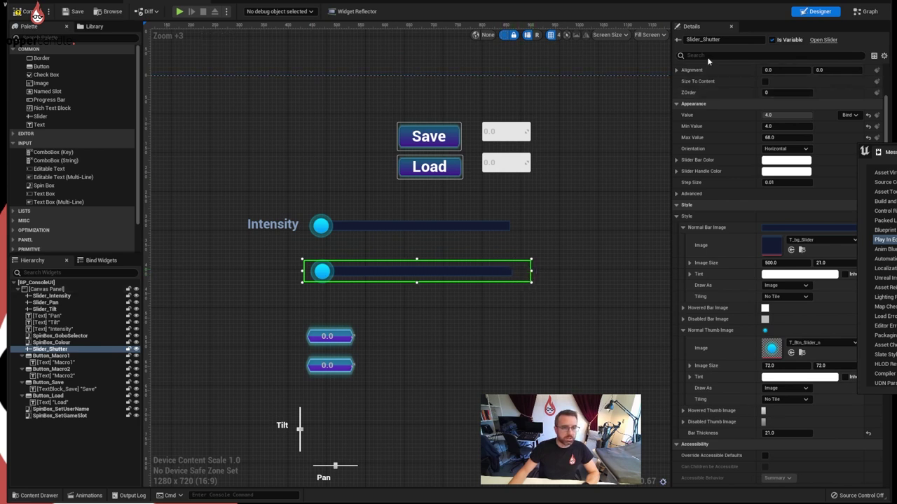
Step: Duplicate the Intensity label, place the copy beside Slider_Shutter and set its text to "Shutter"
click(277, 233)
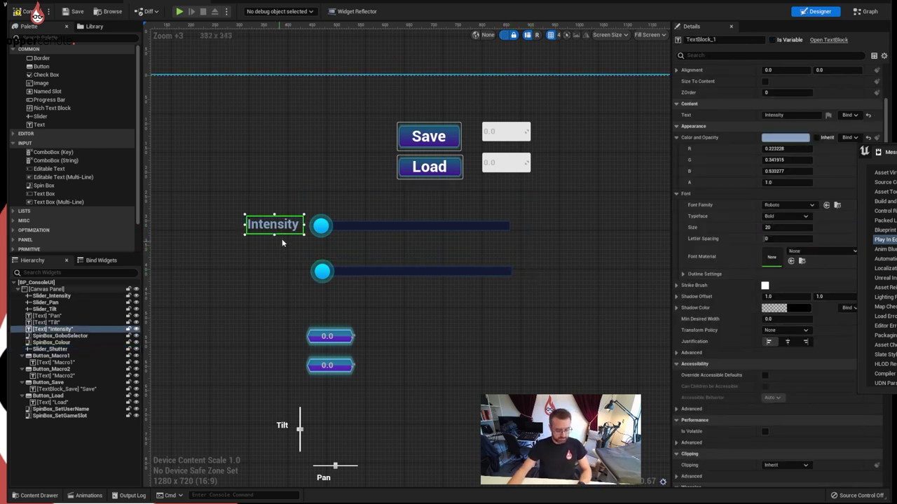
key(ctrl+d)
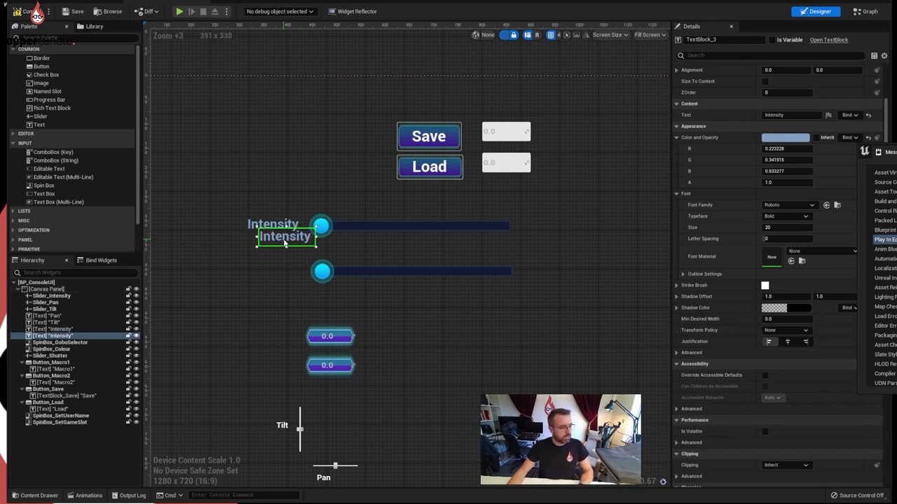
drag(286, 243, 274, 278)
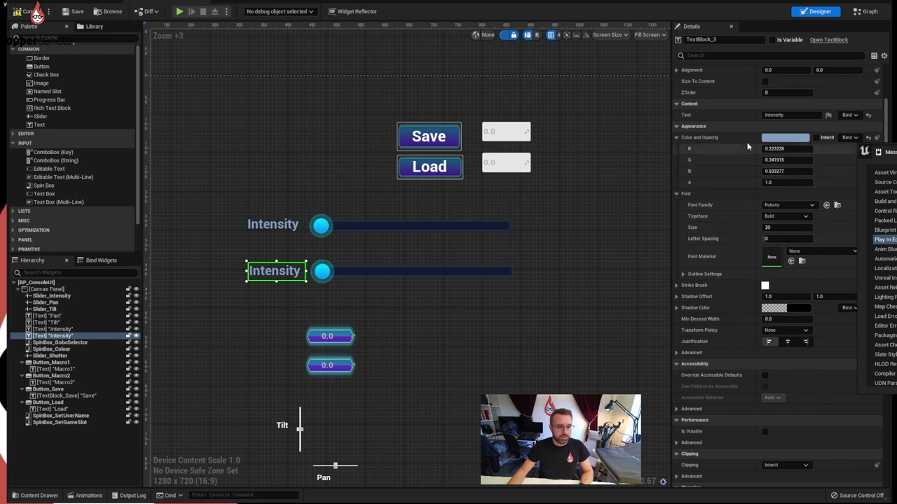
click(774, 115)
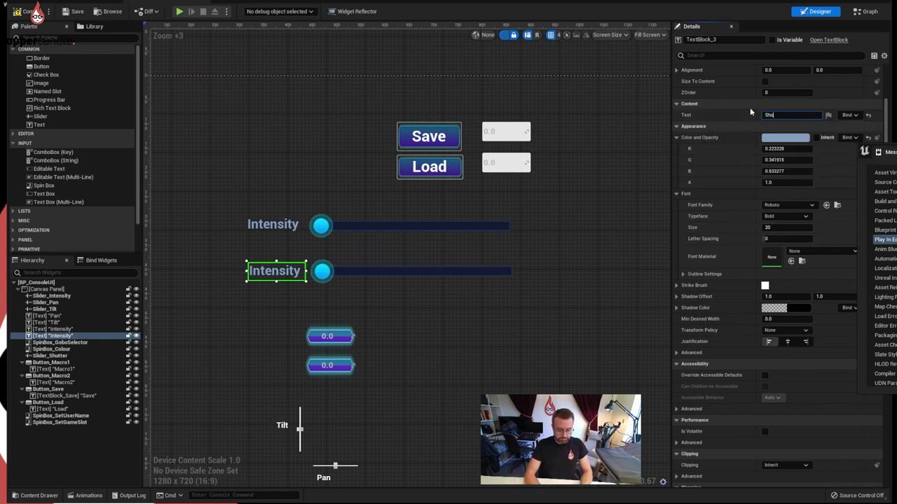
key(Return)
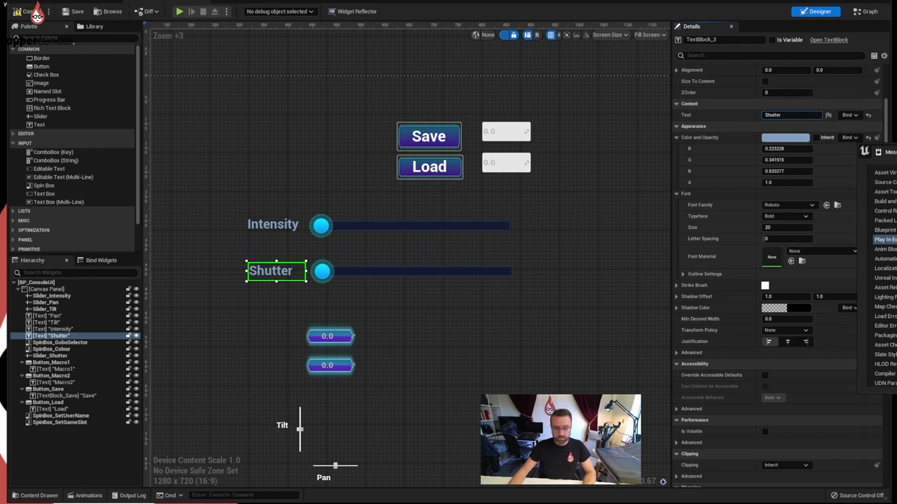
Step: Duplicate the Intensity label, place the copy beside SpinBox_GoboSelector and set its text to "Gobo"
right_drag(412, 346, 447, 279)
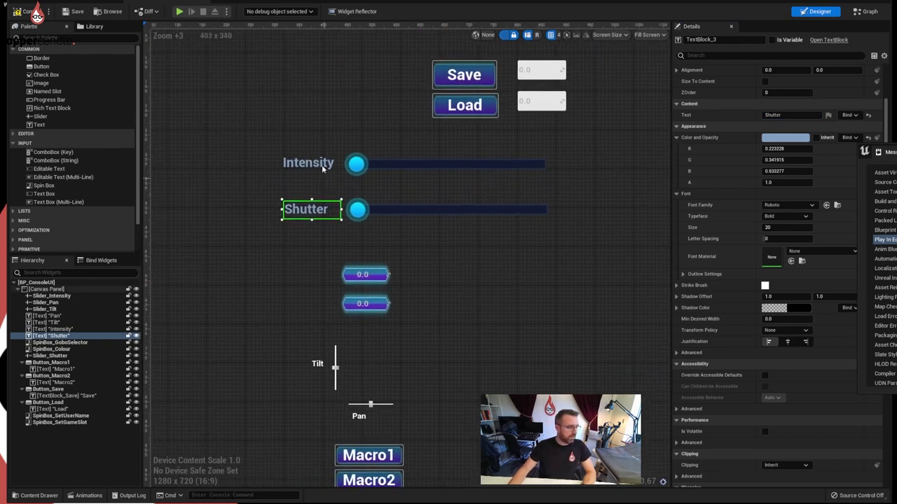
click(310, 162)
key(ctrl+d)
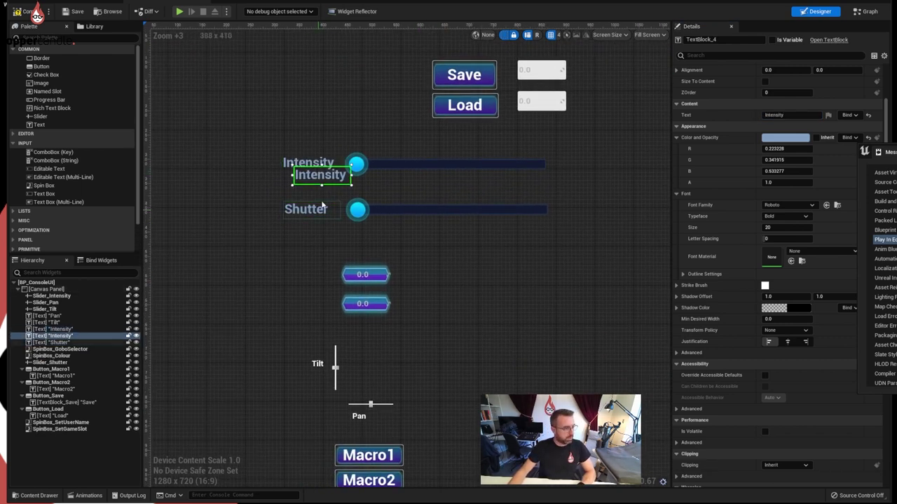
drag(323, 180, 313, 281)
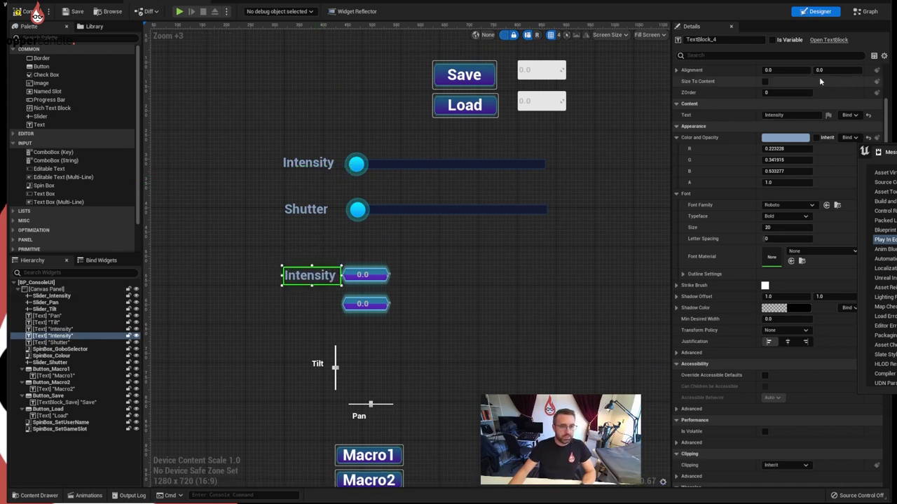
click(368, 275)
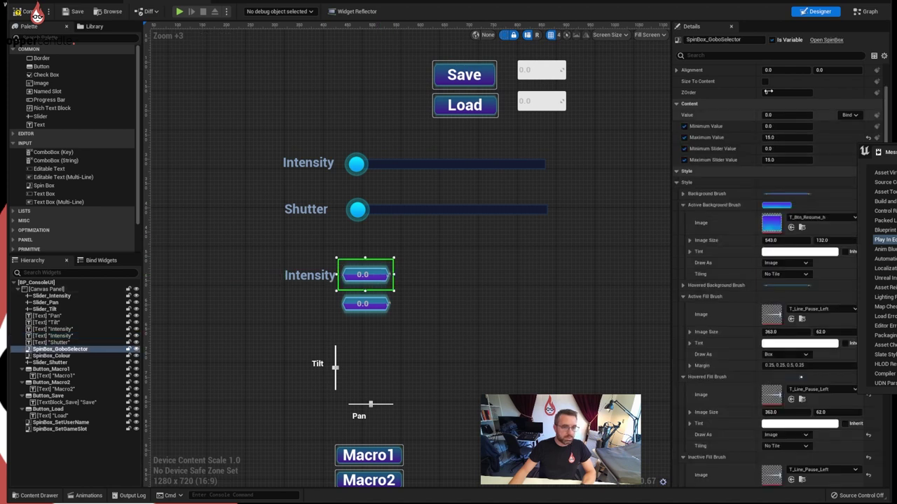
double_click(309, 276)
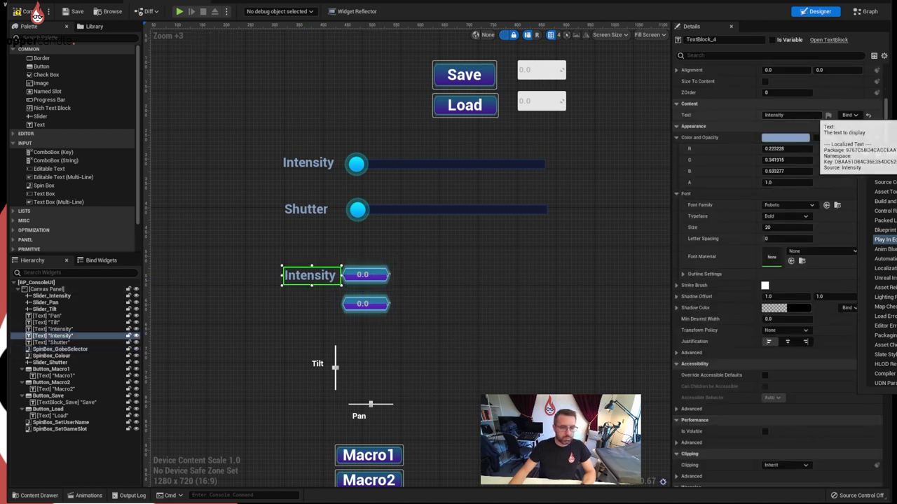
text(Gobo)
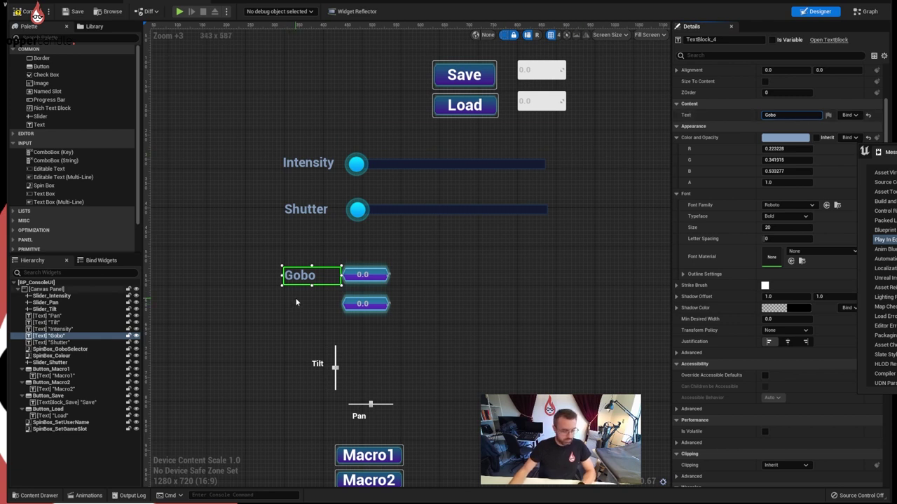
key(Return)
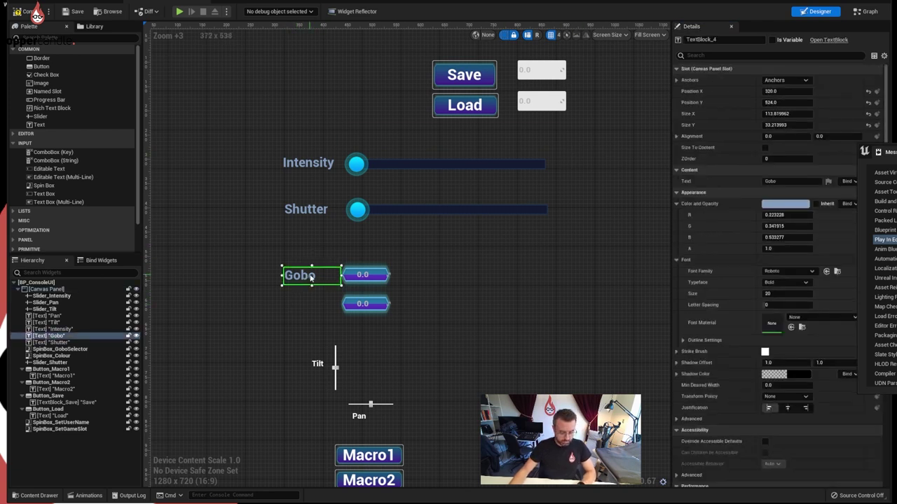
Step: Duplicate the Gobo label, place the copy beside SpinBox_Colour and set its text to "Colour"
key(ctrl+d)
drag(306, 302, 303, 312)
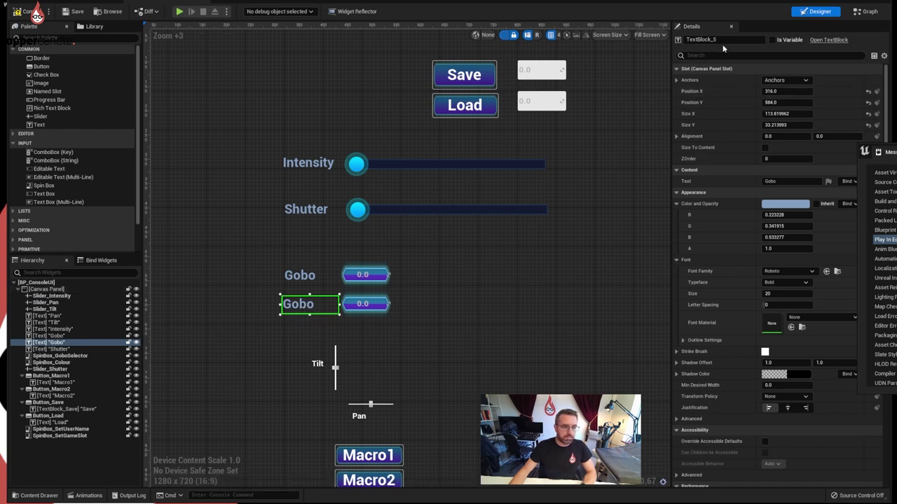
click(778, 181)
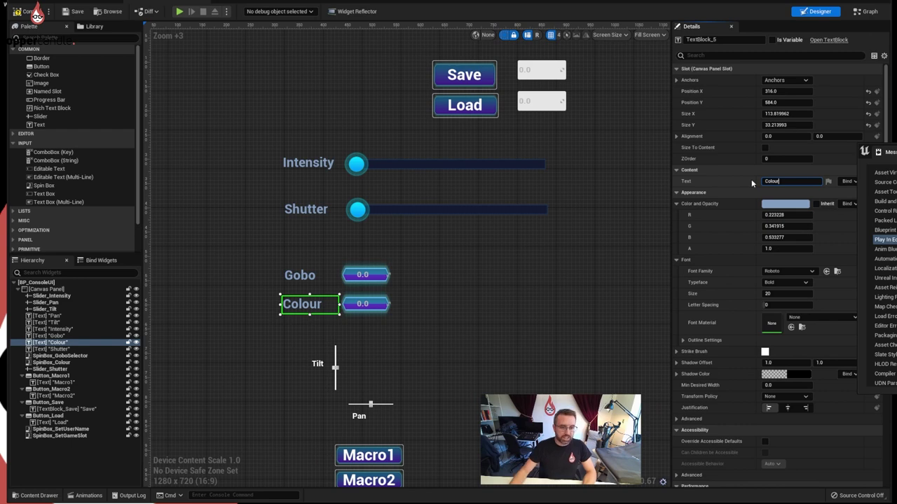
text(Colour)
key(Return)
click(249, 384)
Step: Move the Save and Load buttons up slightly so each lines up with the spin box beside it
right_drag(305, 376, 324, 313)
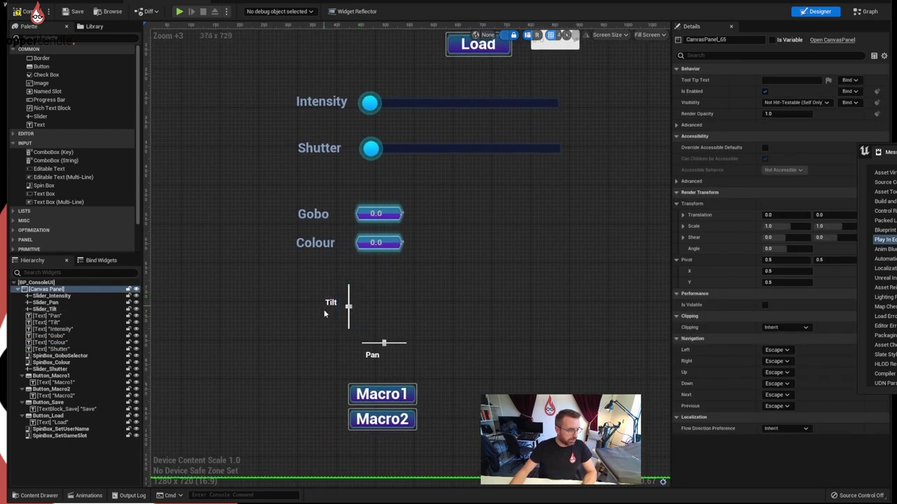
right_drag(489, 275, 468, 411)
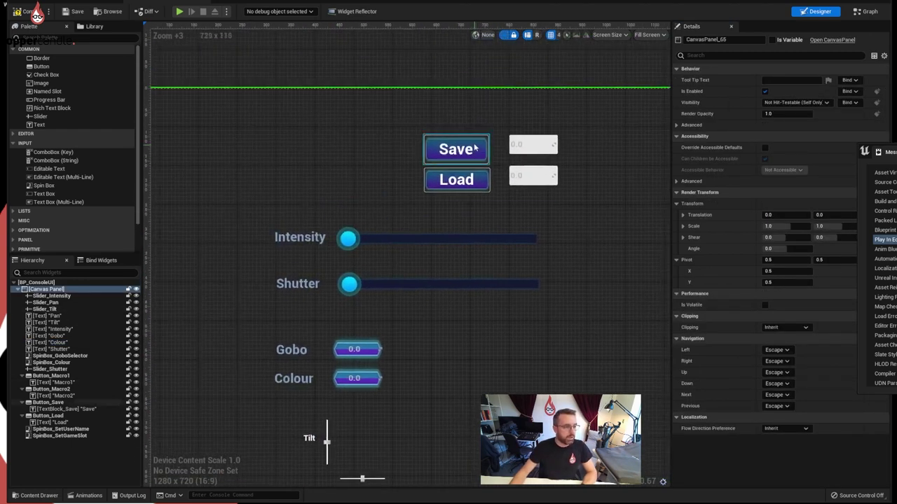
click(489, 206)
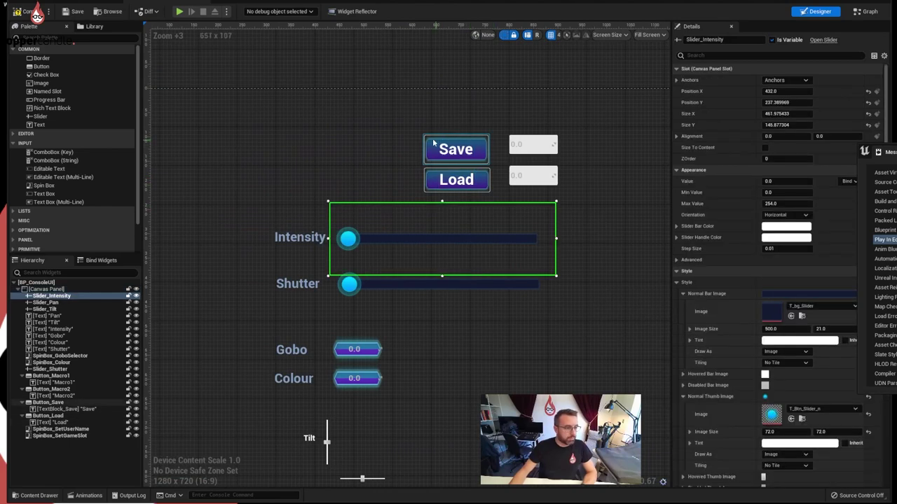
click(428, 143)
drag(428, 142, 429, 138)
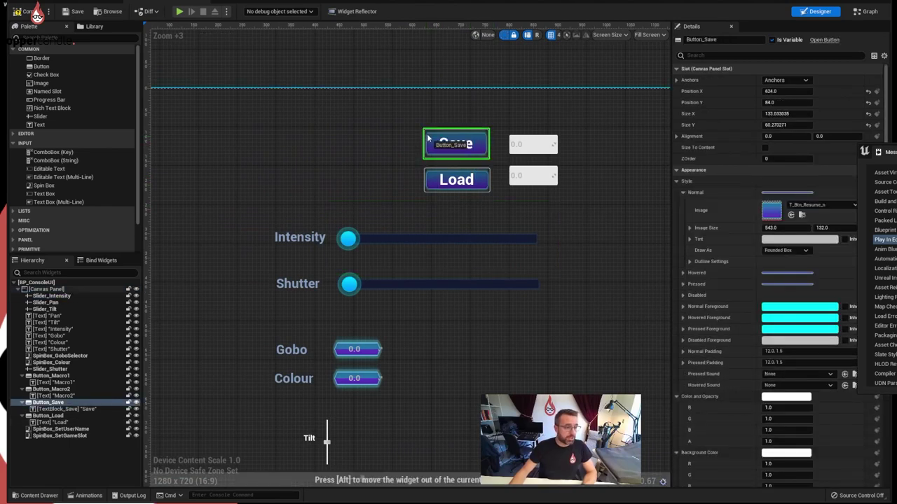
click(431, 174)
drag(431, 174, 429, 169)
click(503, 205)
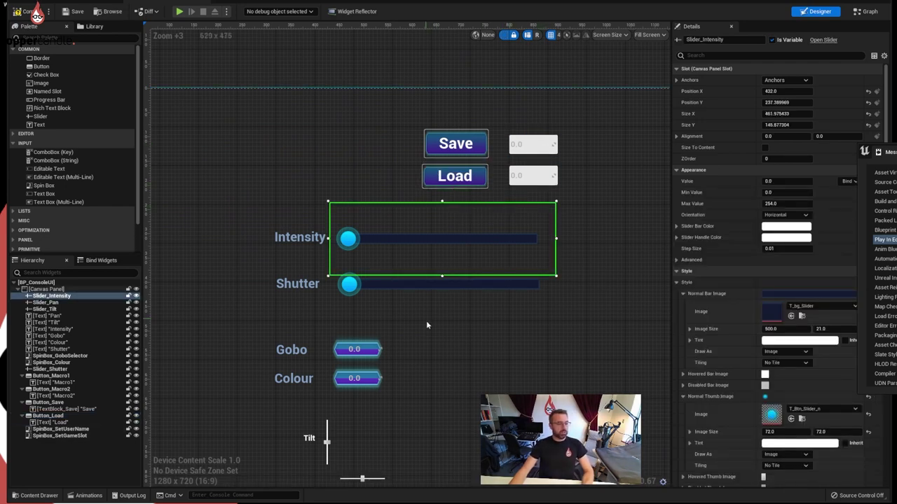
Step: Try to copy the whole Style of SpinBox_GoboSelector onto SpinBox_SetUserName, the spin box beside the Save button
right_drag(426, 320, 430, 305)
click(370, 332)
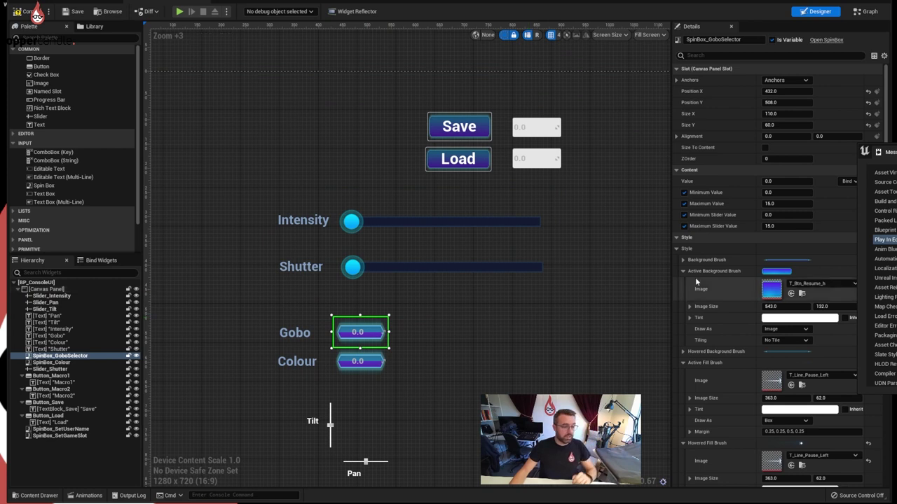
right_click(718, 242)
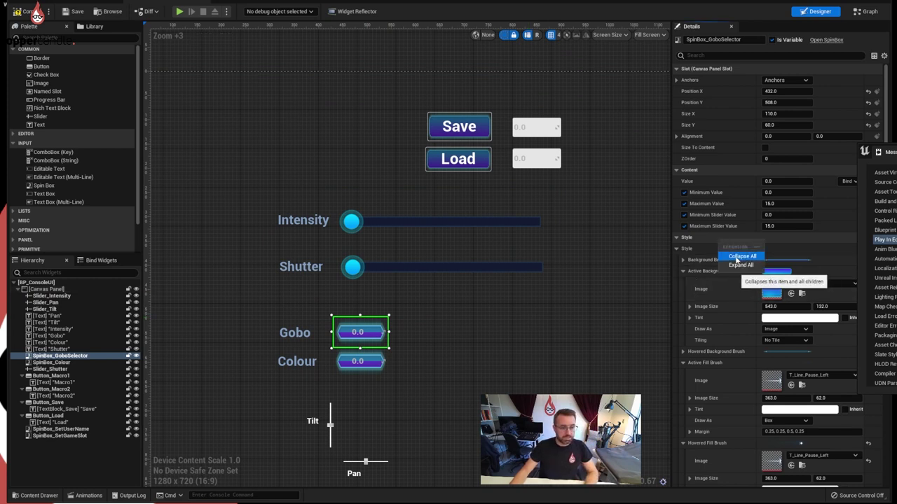
right_click(697, 250)
click(723, 297)
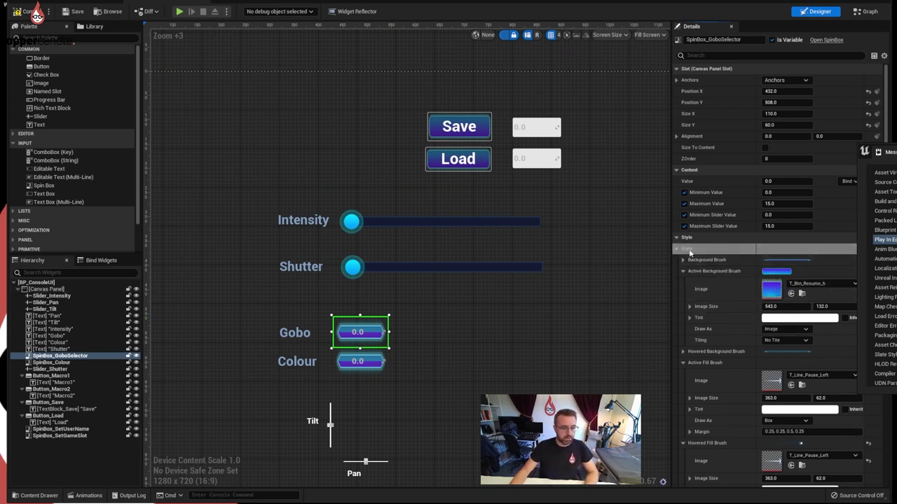
click(550, 127)
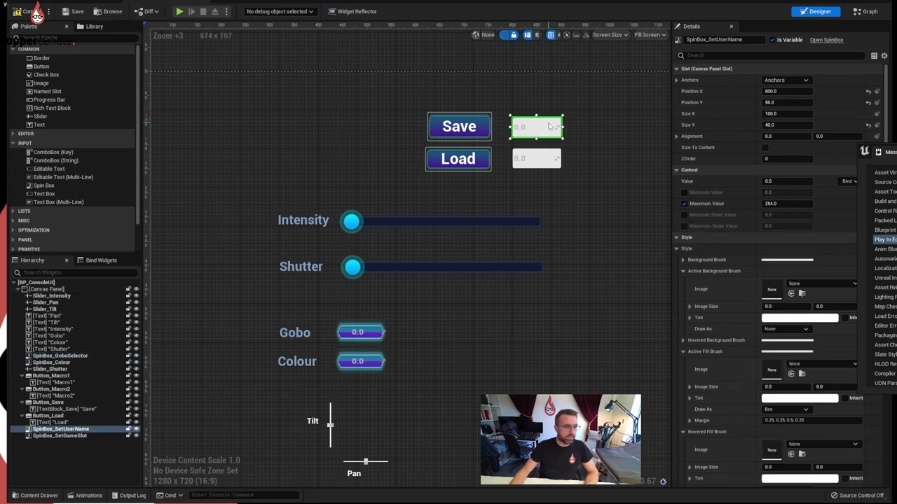
right_click(698, 251)
click(730, 290)
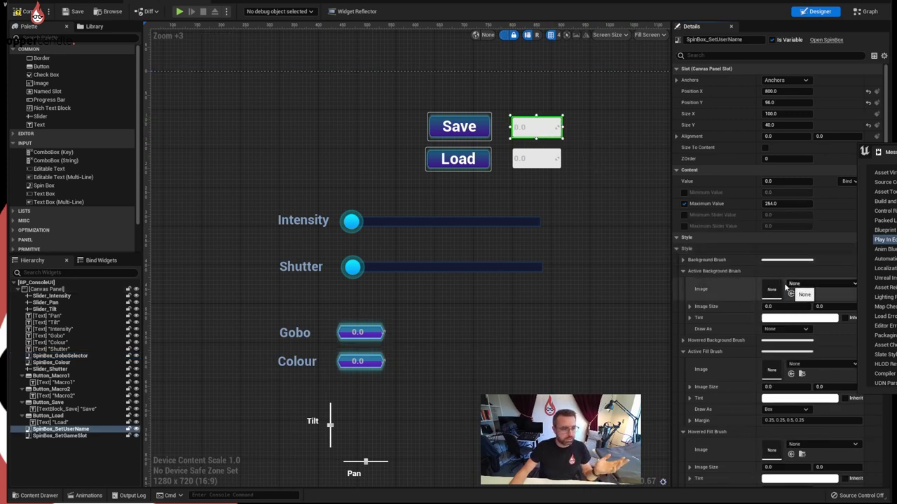
Step: Copy the Background Brush of SpinBox_GoboSelector onto SpinBox_SetUserName and check the pasted brush settings
click(377, 343)
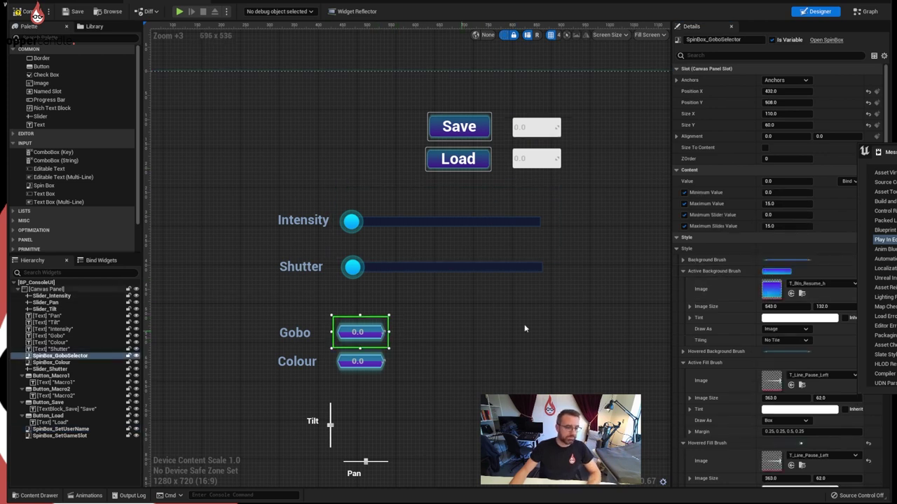
click(684, 272)
right_click(705, 263)
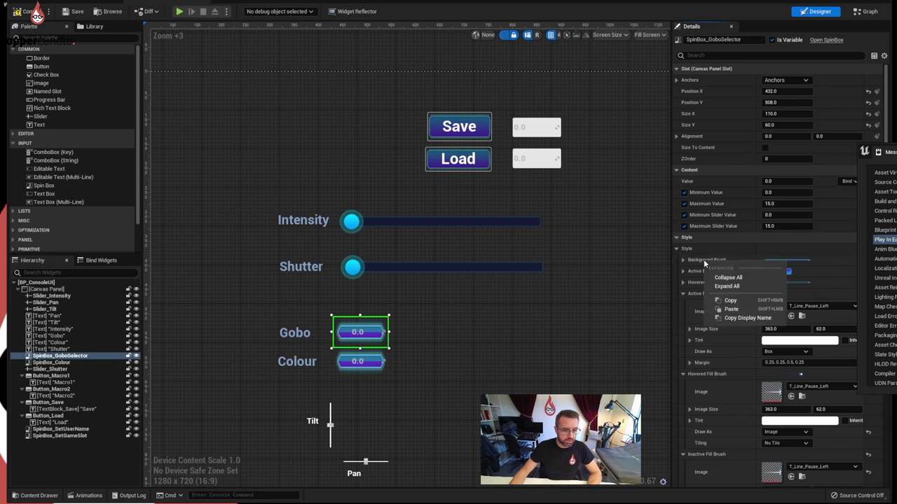
click(747, 317)
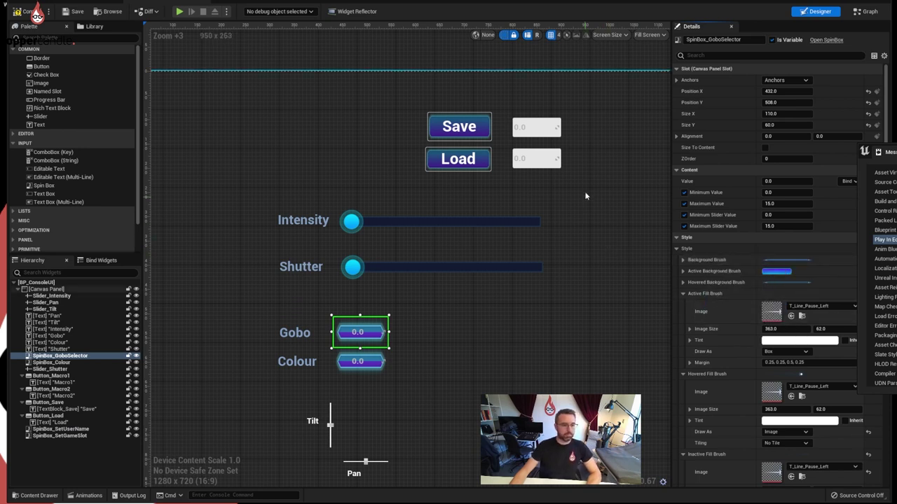
click(557, 129)
right_click(721, 262)
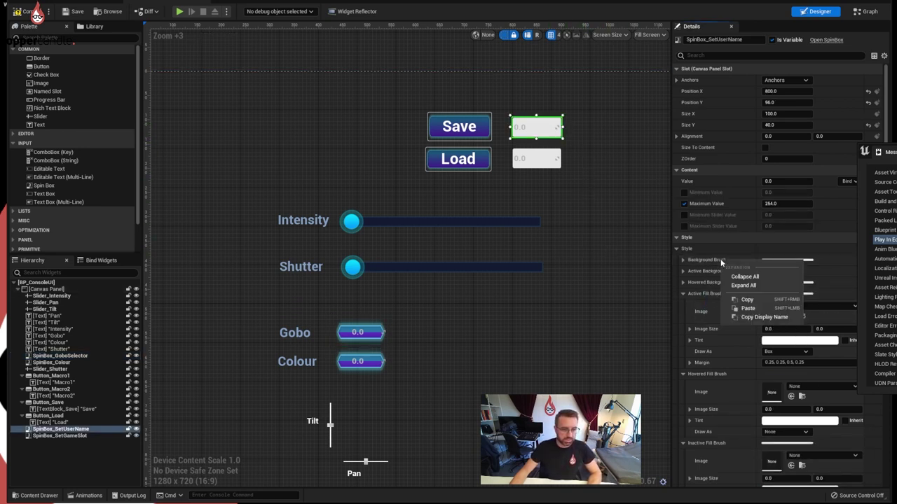
click(747, 318)
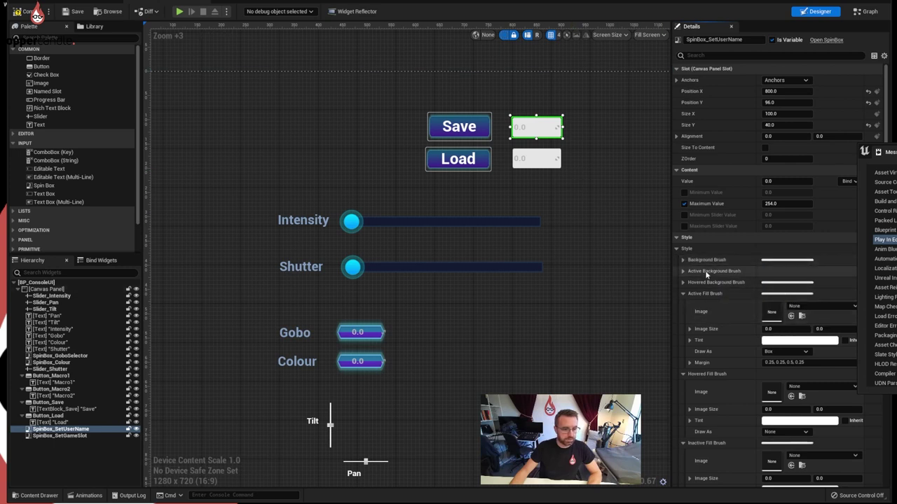
click(683, 260)
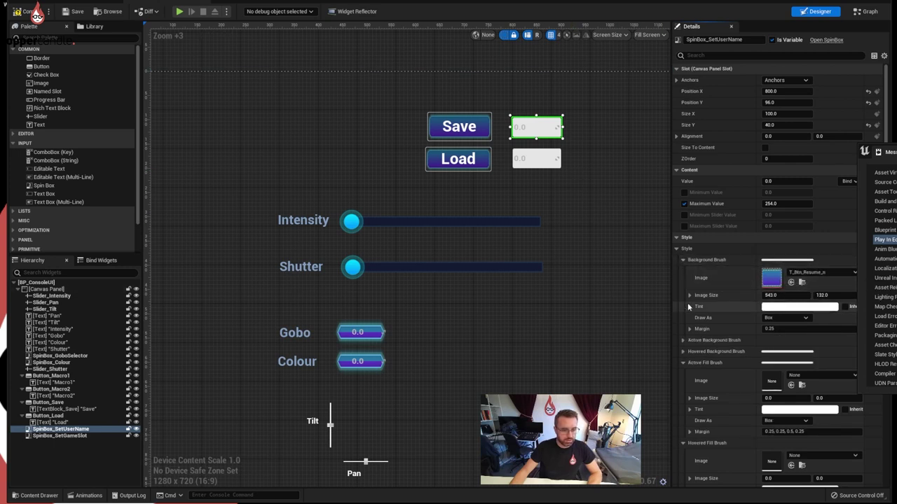
click(683, 260)
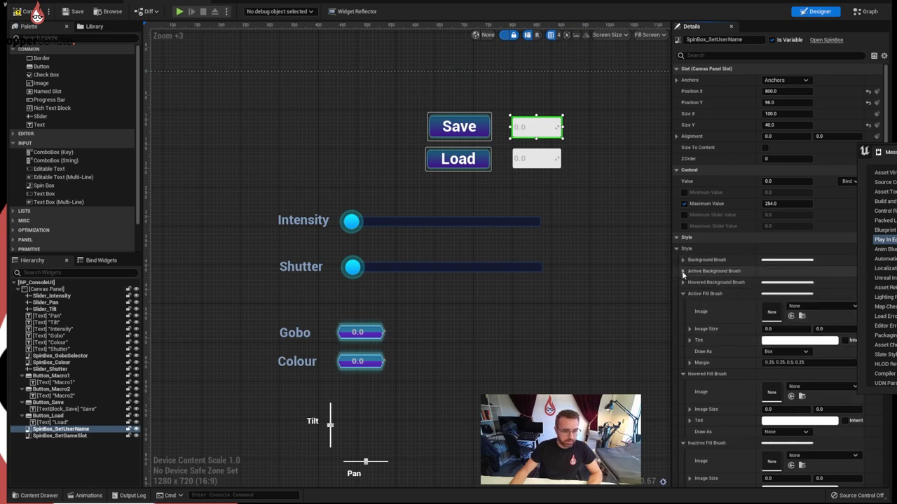
click(683, 271)
click(683, 272)
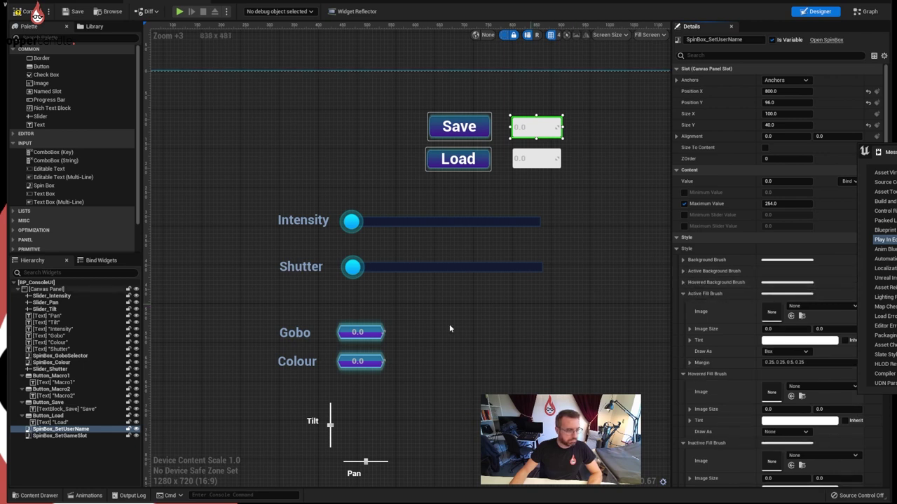
Step: Copy the Active Background Brush of SpinBox_GoboSelector onto SpinBox_SetUserName
click(378, 332)
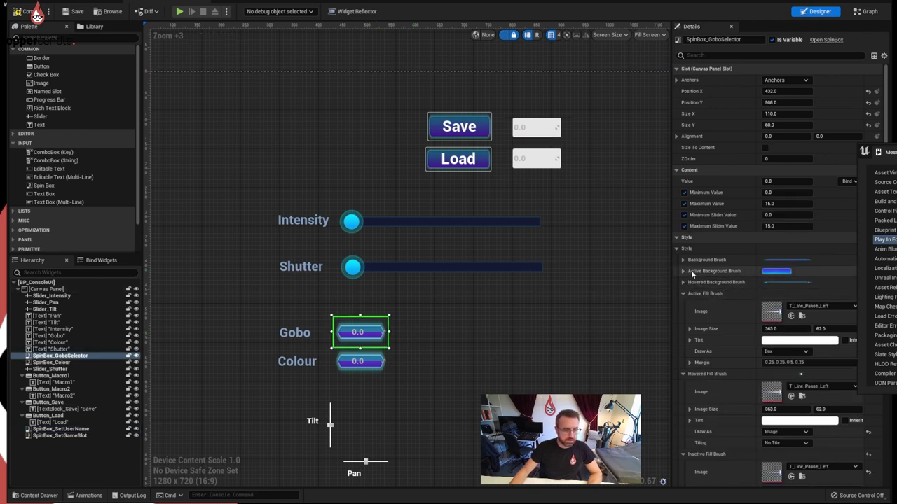
right_click(700, 271)
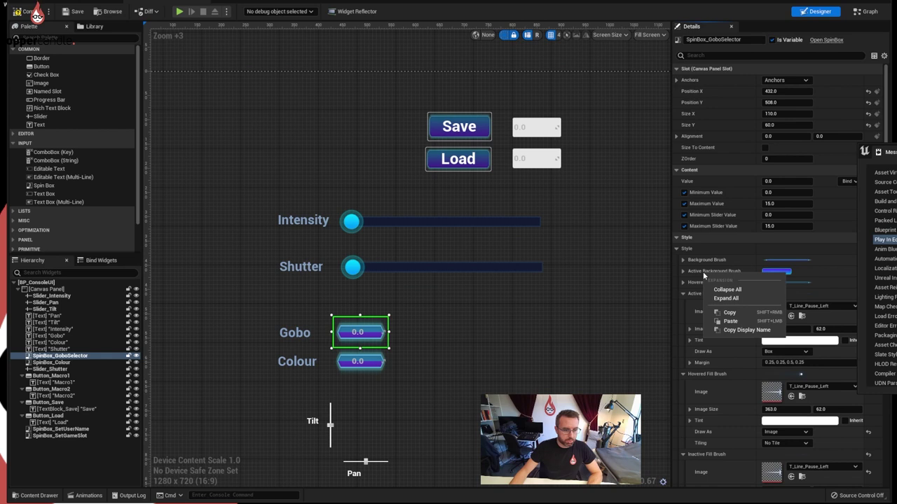
click(722, 315)
click(536, 127)
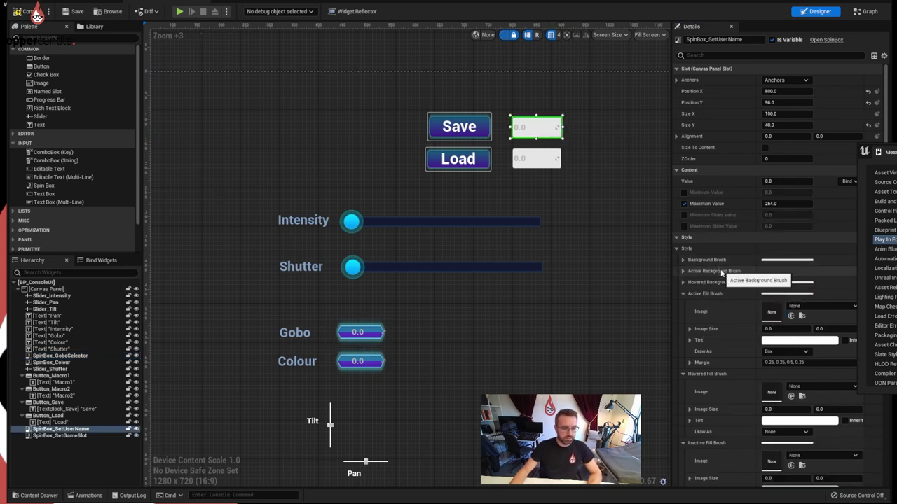
right_click(723, 272)
click(748, 319)
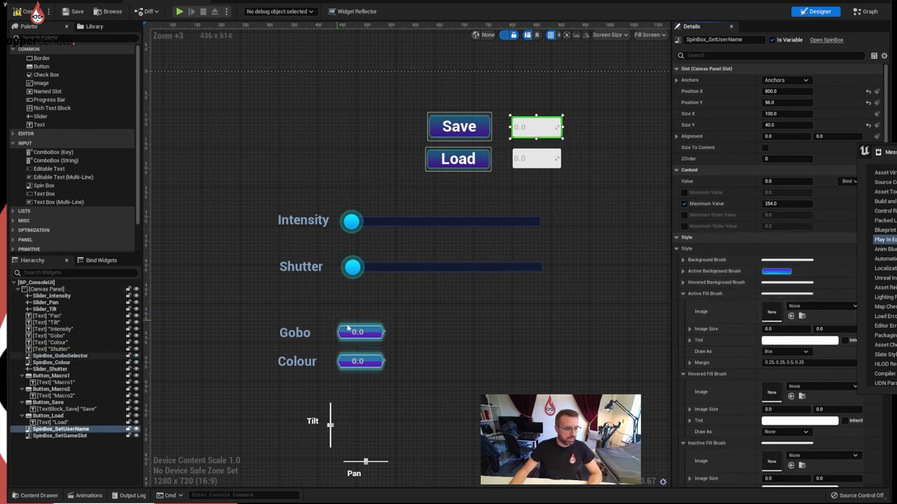
Step: Copy the Hovered Background Brush of SpinBox_GoboSelector onto SpinBox_SetUserName and deselect the spin box
click(378, 334)
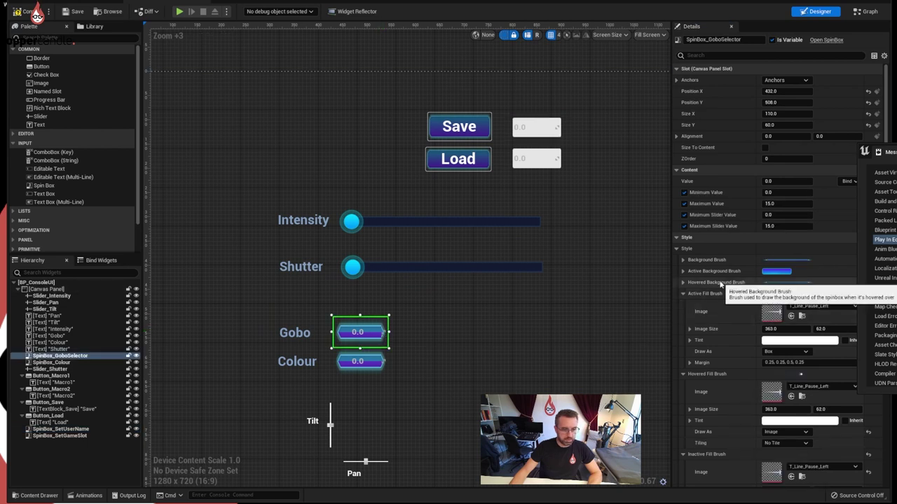
right_click(736, 285)
click(754, 331)
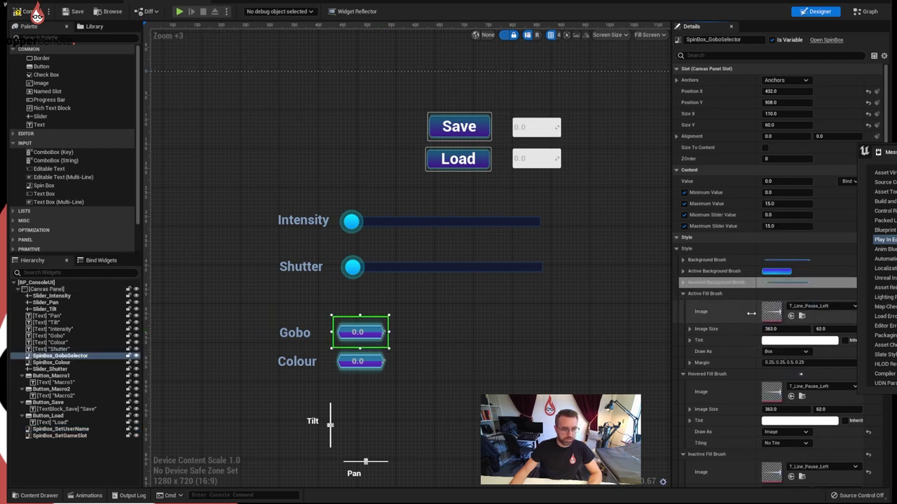
click(536, 127)
right_click(721, 280)
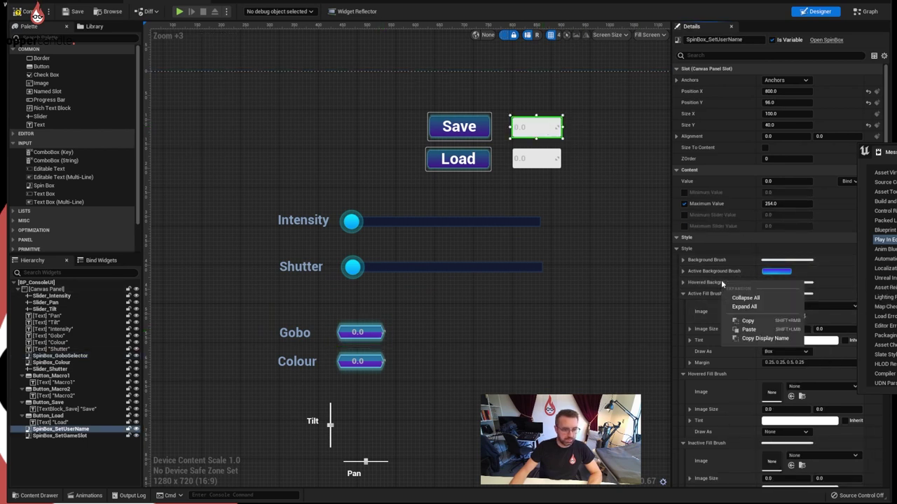
click(725, 330)
click(592, 235)
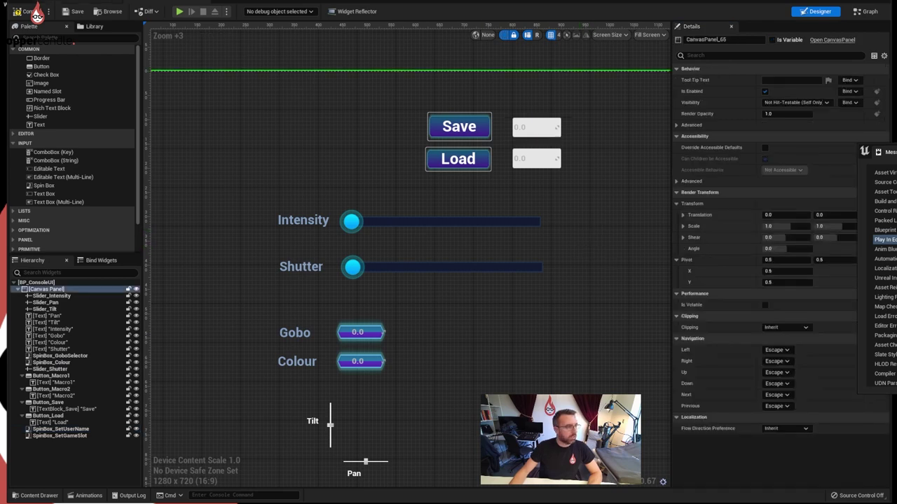
Step: Match SpinBox_SetUserName to the size of SpinBox_GoboSelector by setting Size X to 110 and Size Y to 60
click(546, 129)
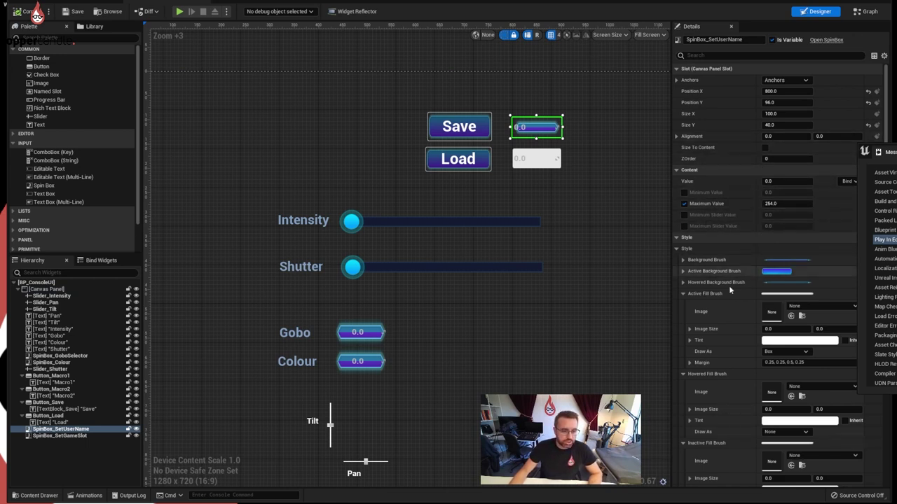
scroll(728, 313, down, 2)
scroll(730, 314, down, 1)
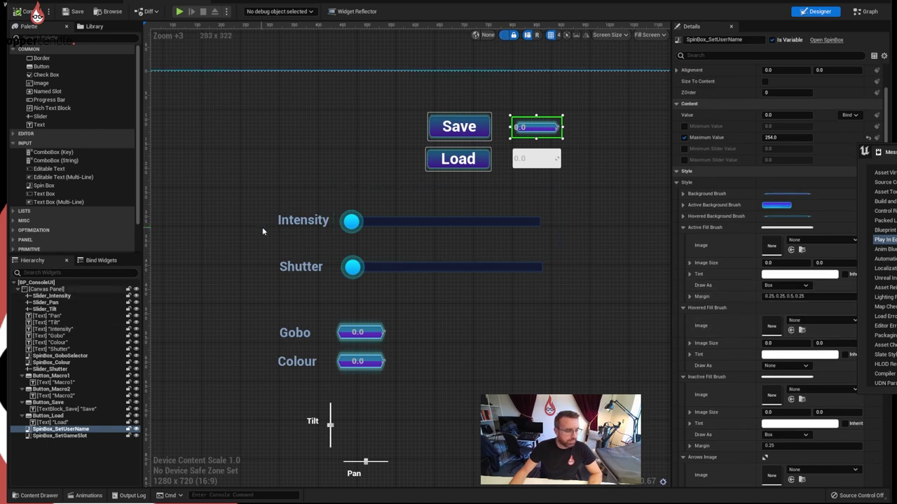
click(376, 342)
scroll(518, 330, up, 1)
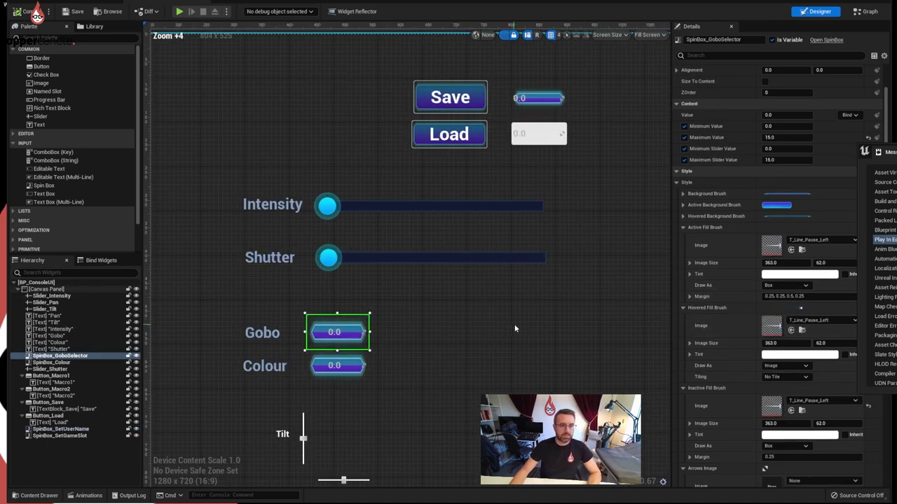
scroll(716, 260, up, 3)
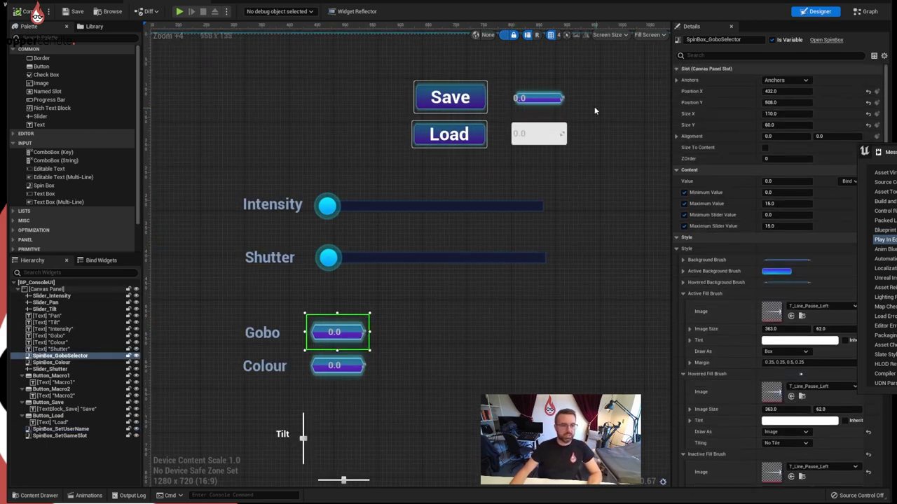
click(556, 100)
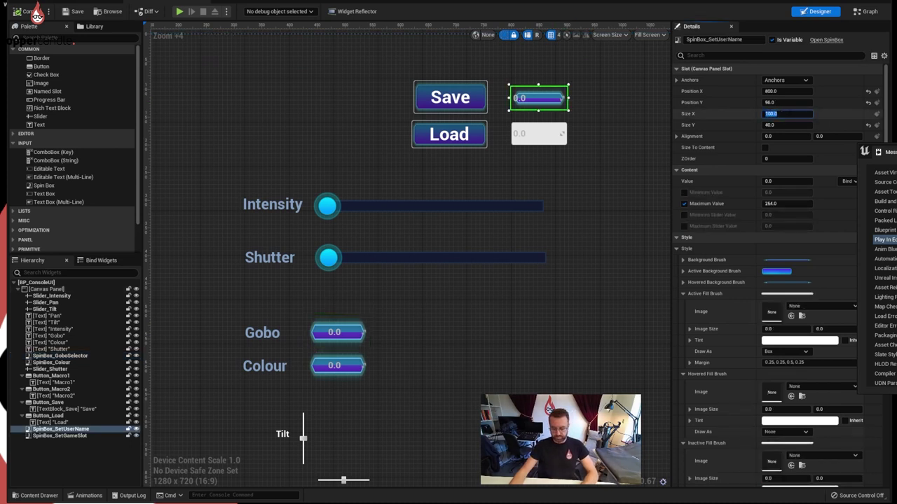
text(110)
key(Return)
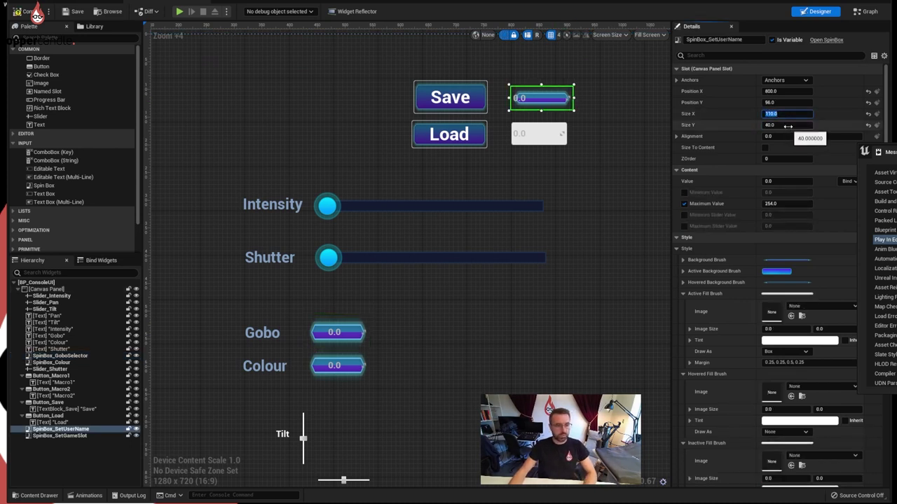
key(Return)
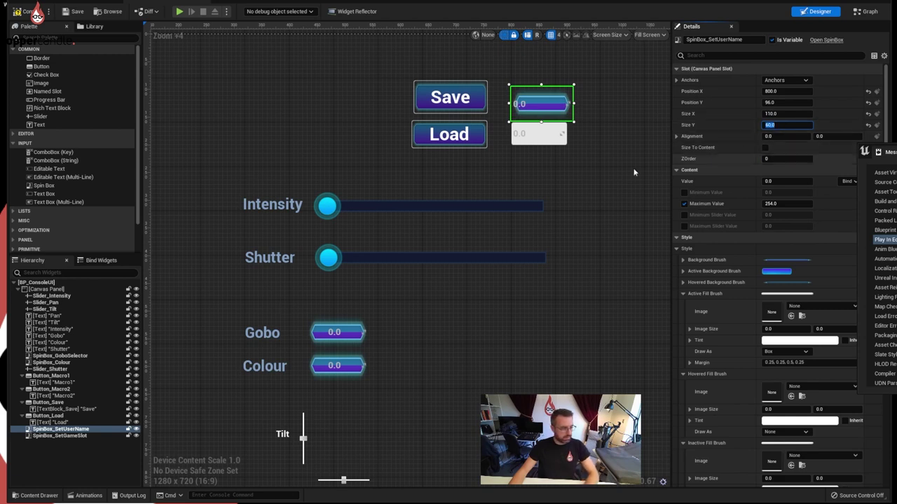
Step: Resize SpinBox_SetGameSlot to 110 wide and 60 high
click(539, 133)
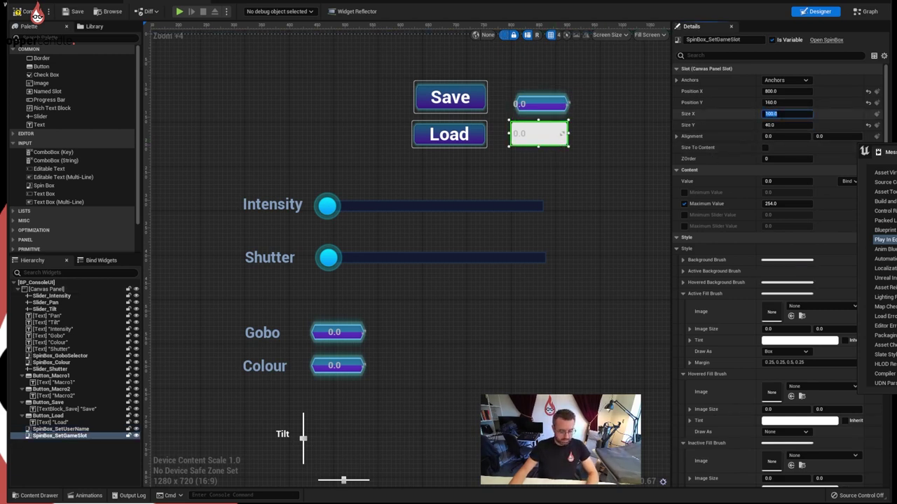
text(110)
click(782, 125)
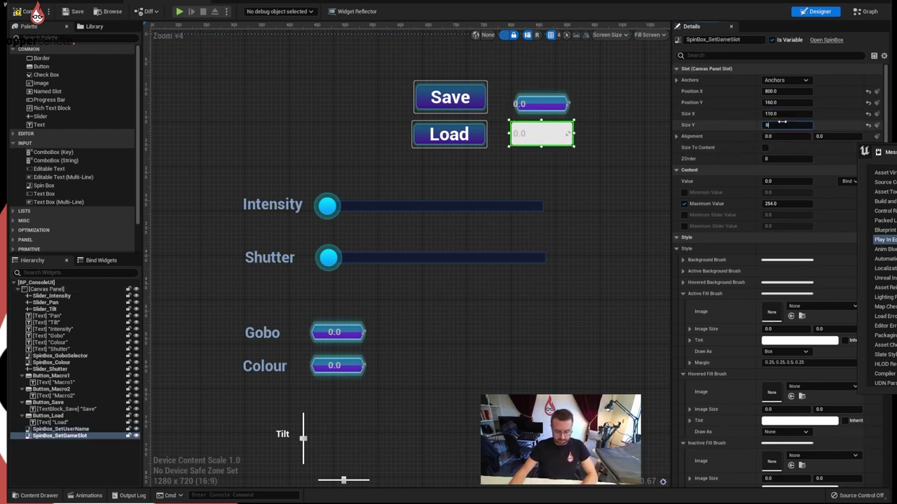
text(60)
key(Return)
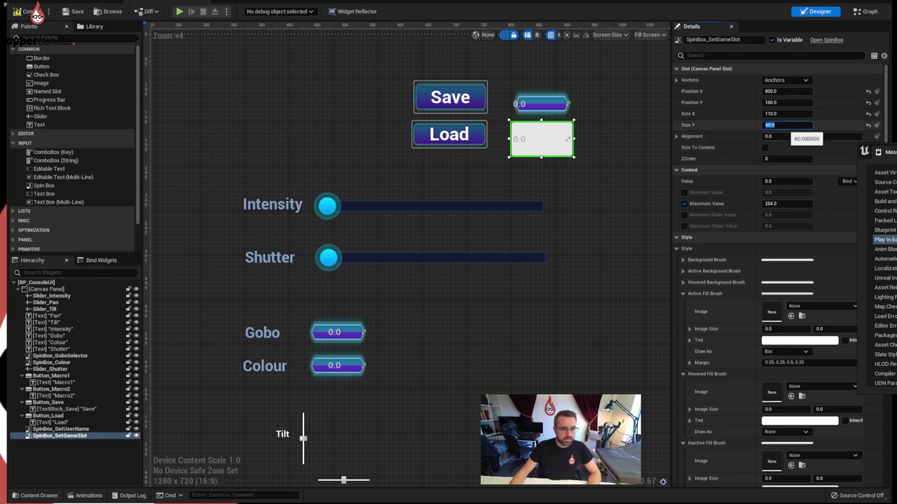
click(753, 132)
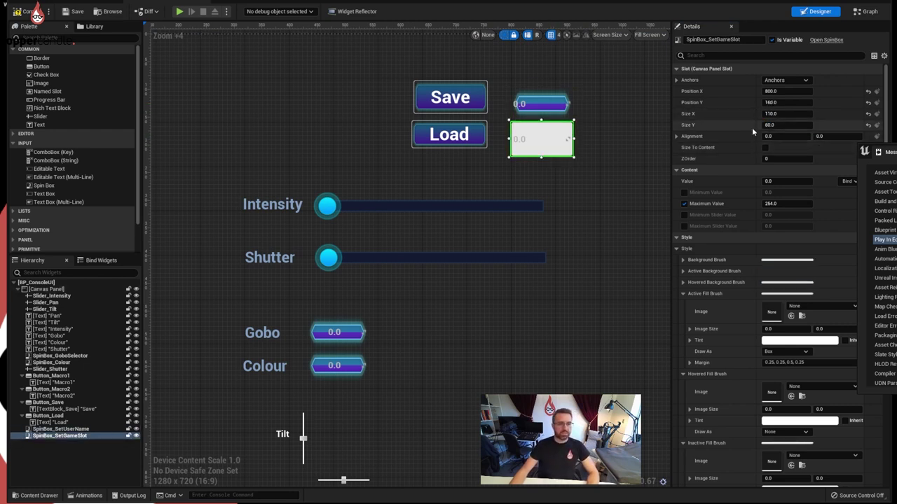
Step: Set the text justification of SpinBox_SetUserName and SpinBox_SetGameSlot to centre
click(541, 104)
scroll(751, 351, down, 9)
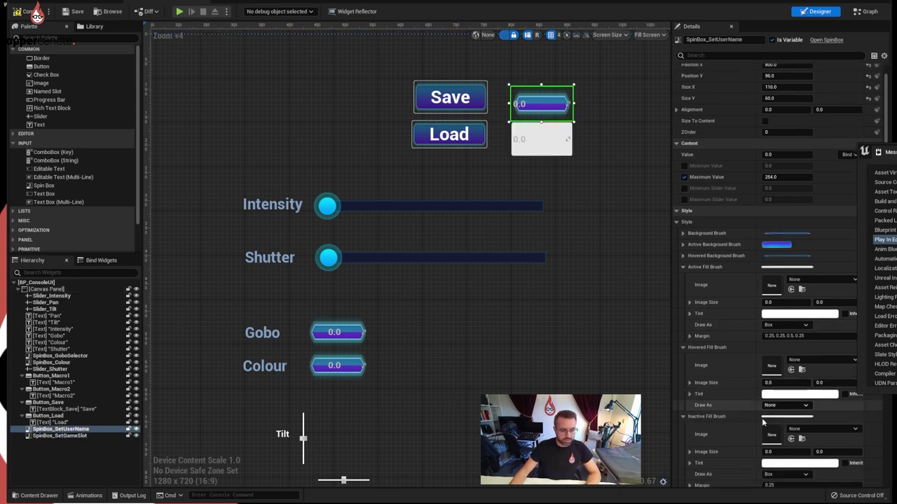
scroll(754, 420, down, 8)
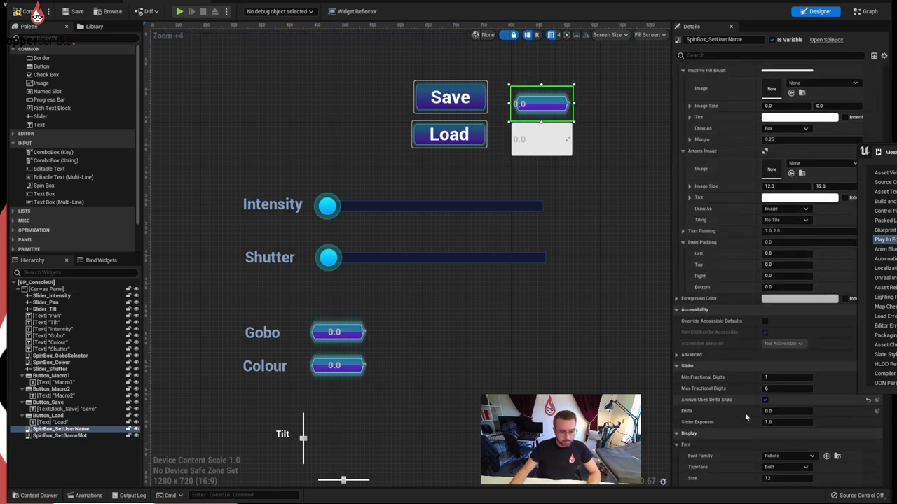
click(787, 403)
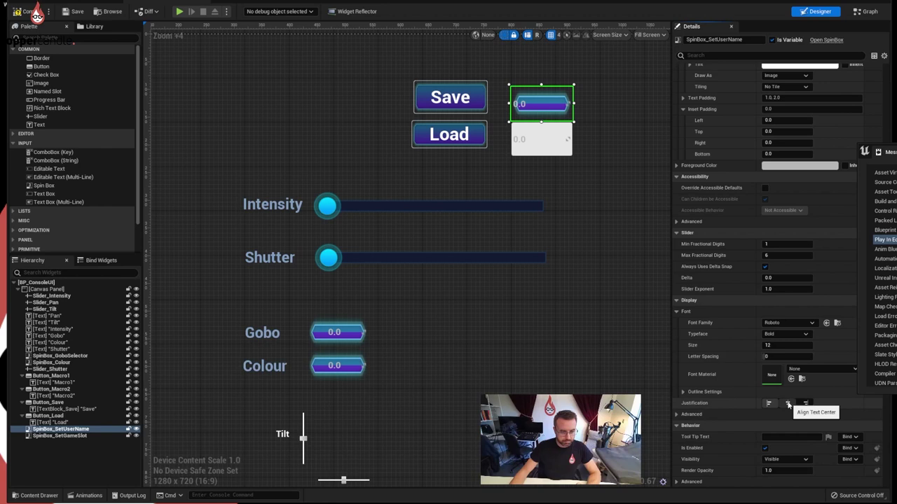
click(524, 140)
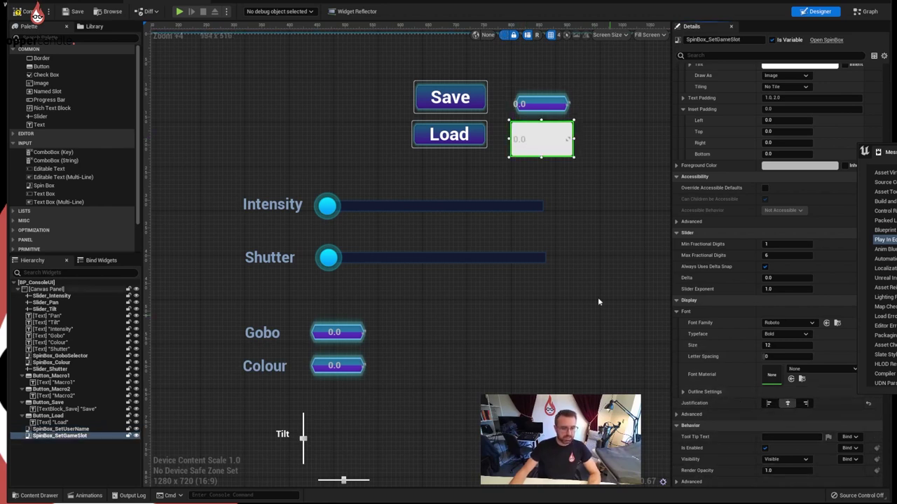
Step: Copy the Background Brush style from SpinBox_SetUserName and paste it onto SpinBox_SetGameSlot
click(541, 104)
scroll(746, 211, up, 5)
scroll(745, 219, up, 8)
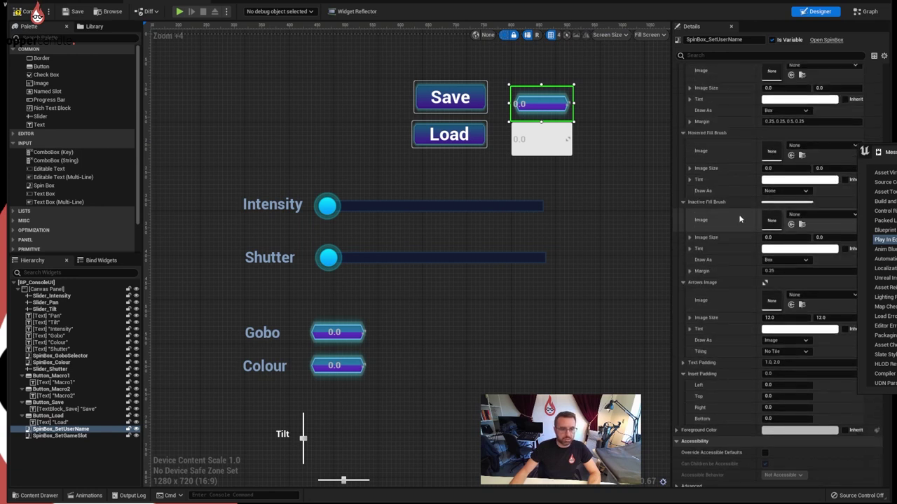
right_click(716, 207)
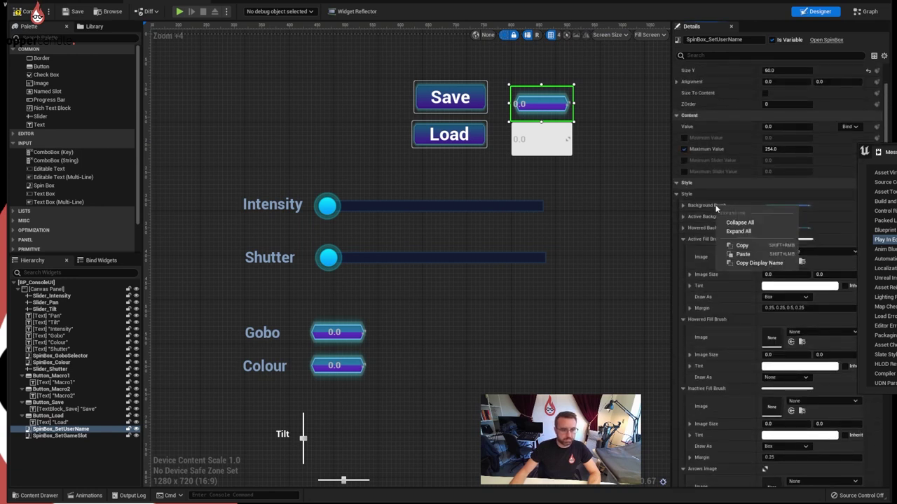
click(742, 245)
click(541, 138)
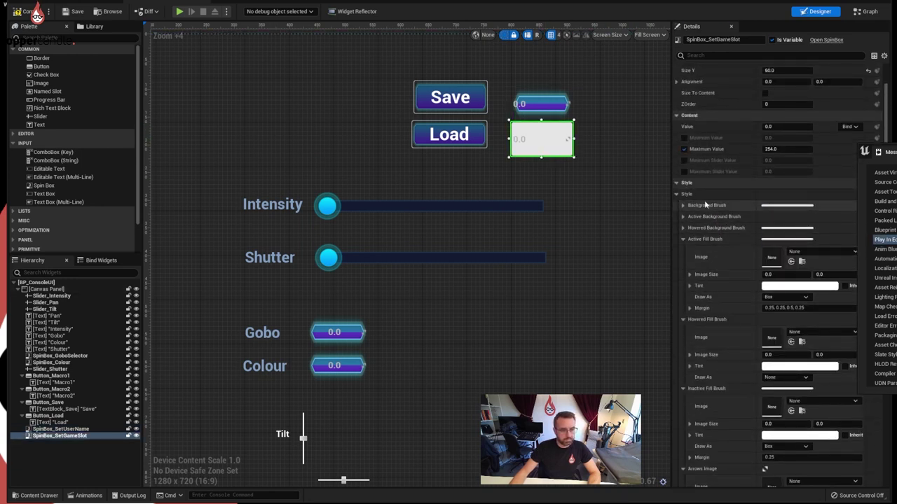
right_click(705, 205)
click(732, 251)
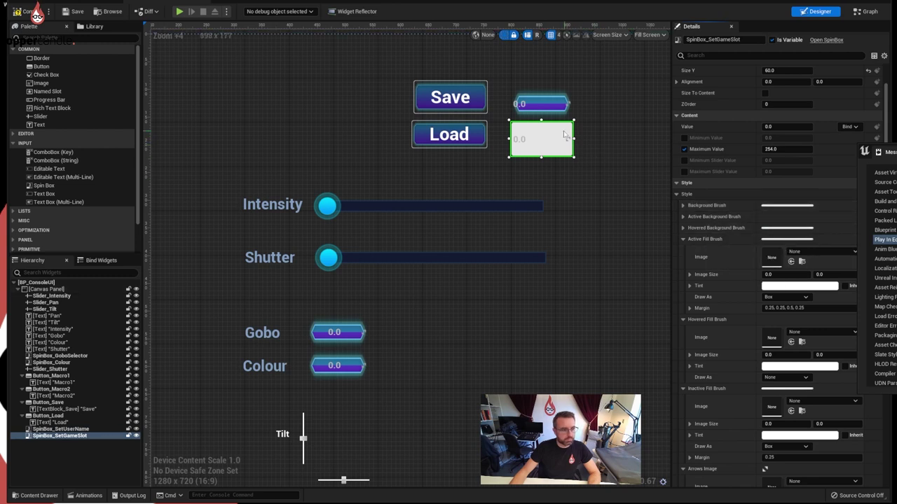
Step: Copy the Active Background Brush from SpinBox_SetUserName to the same property of SpinBox_SetGameSlot
click(550, 112)
right_click(720, 217)
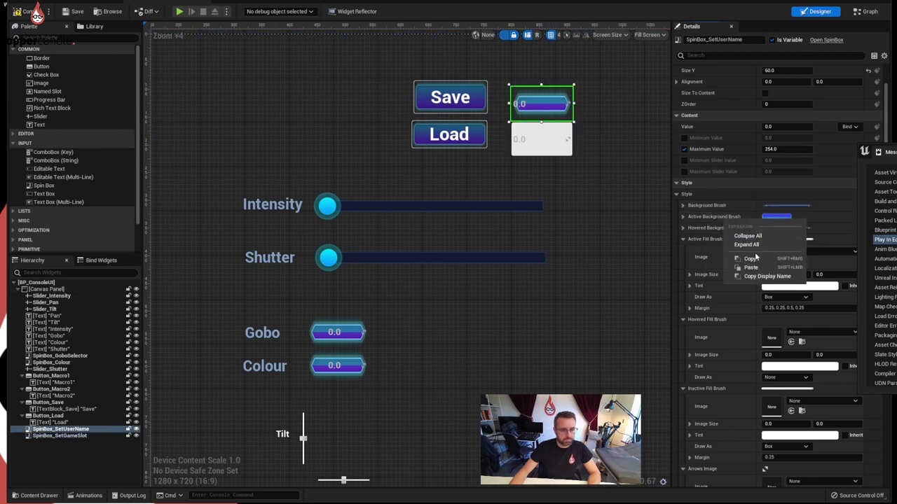
click(732, 260)
click(541, 139)
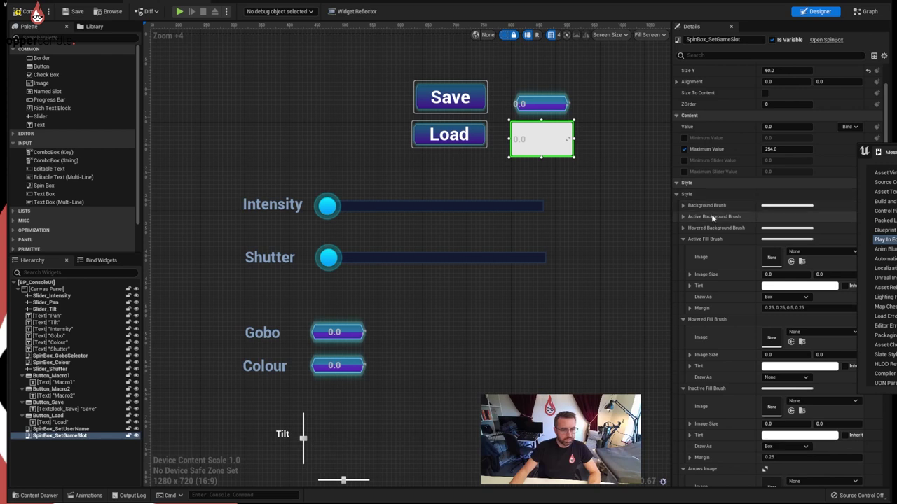
right_click(712, 219)
click(739, 265)
Step: Copy the Hovered Background Brush from SpinBox_SetUserName to SpinBox_SetGameSlot and compile the widget blueprint
click(541, 104)
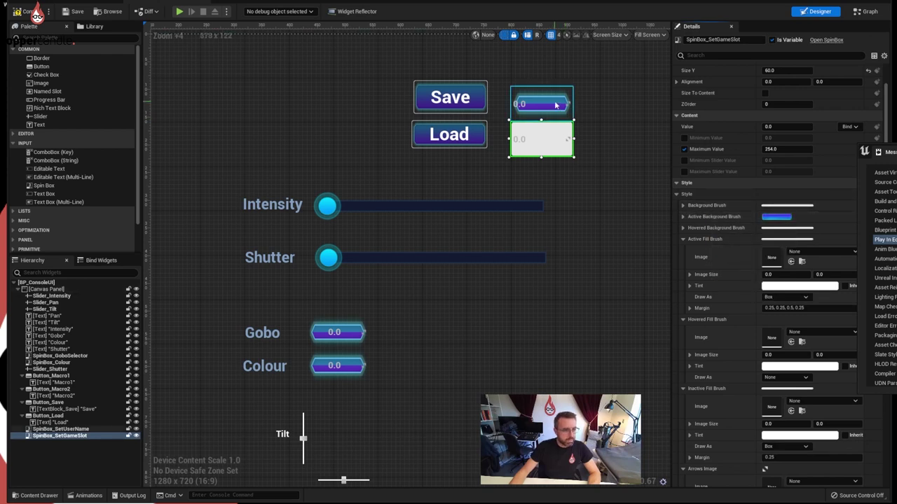
right_click(696, 225)
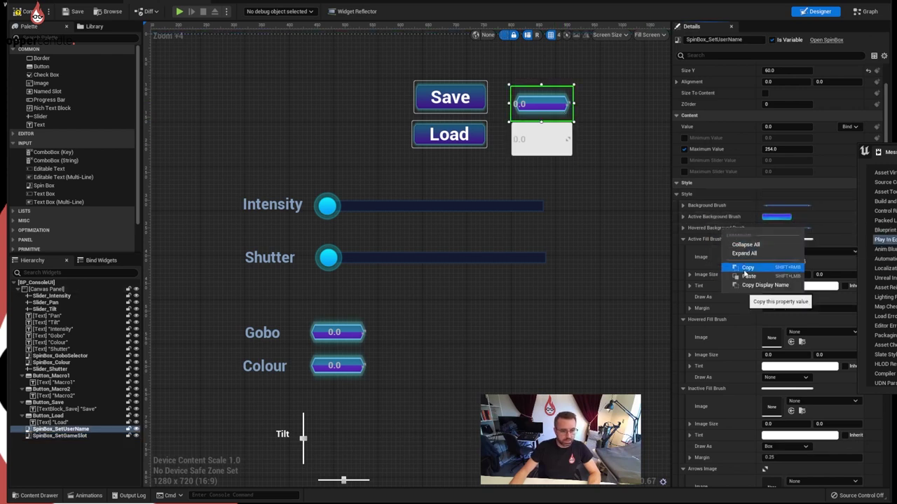
click(736, 271)
click(554, 143)
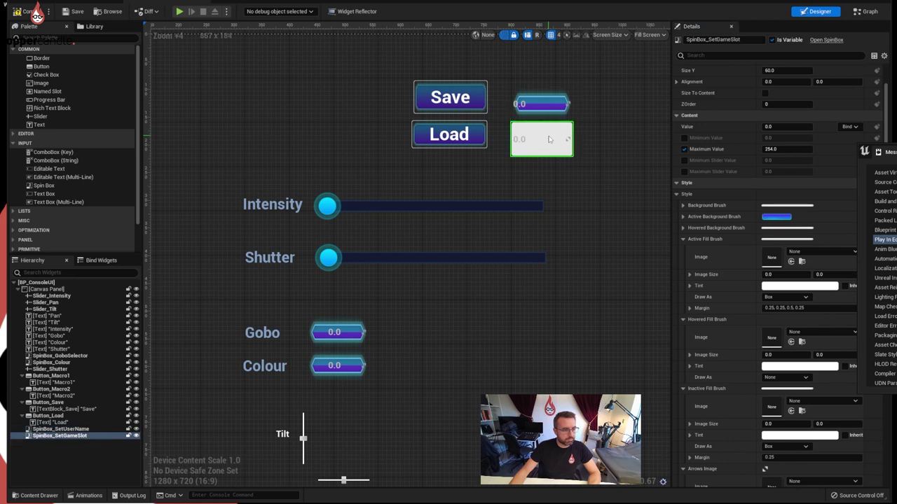
right_click(716, 231)
click(739, 278)
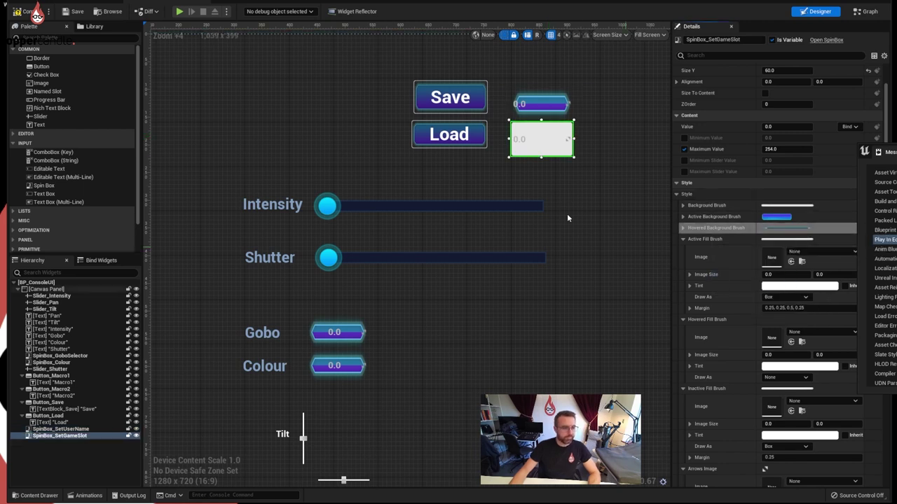
click(601, 184)
click(26, 12)
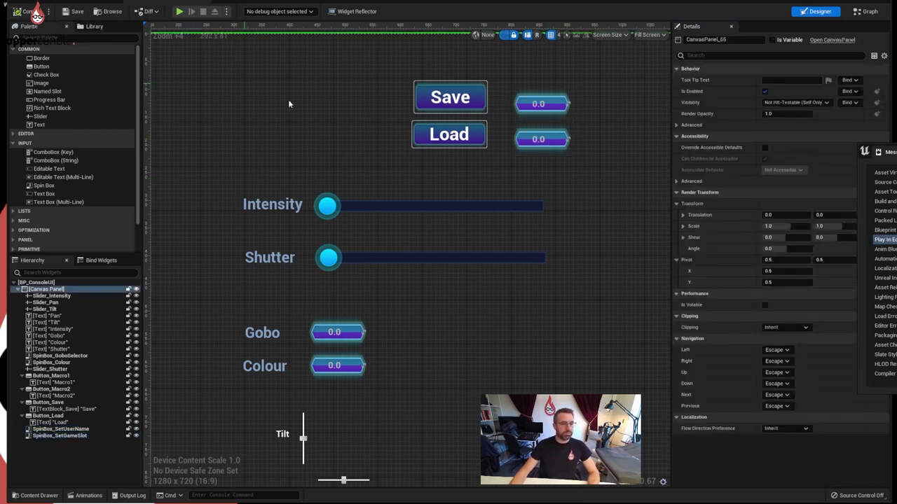
Step: Move the two spin boxes beside Save and Load together further right, level with the buttons
right_drag(596, 186, 393, 266)
scroll(584, 192, down, 1)
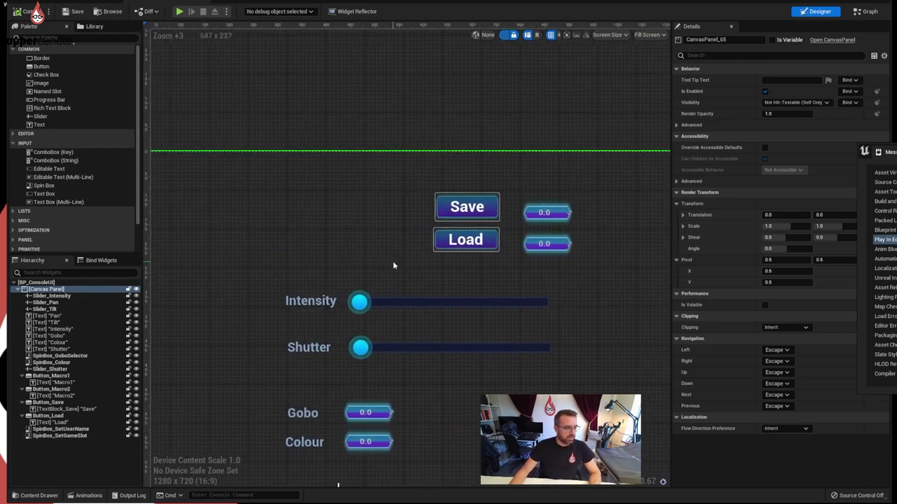
click(563, 216)
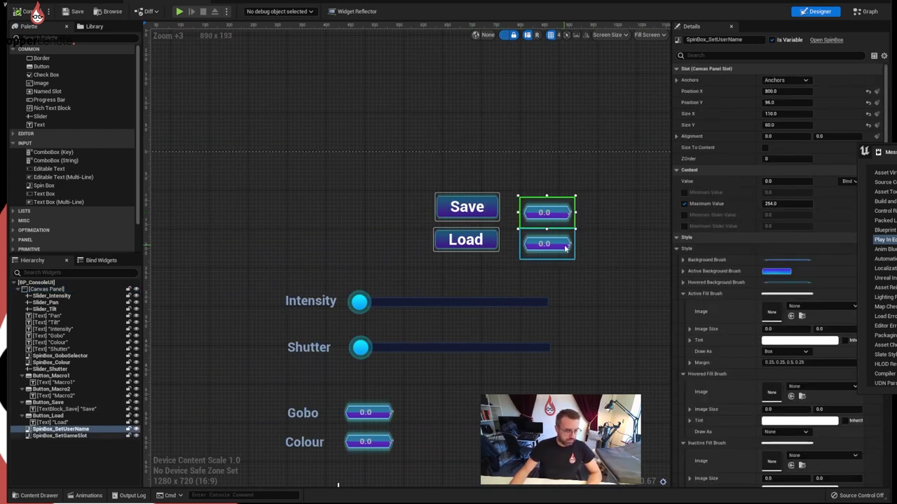
ctrl+click(565, 245)
drag(569, 244, 621, 240)
click(463, 273)
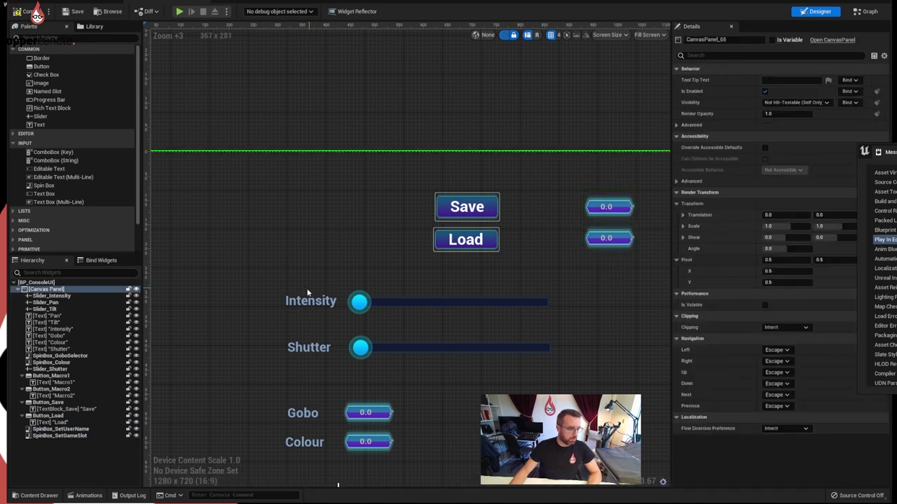
Step: Duplicate the Intensity label and place the copy at X 808, Y 96 between the Save button and its spin box
click(307, 301)
key(ctrl+d)
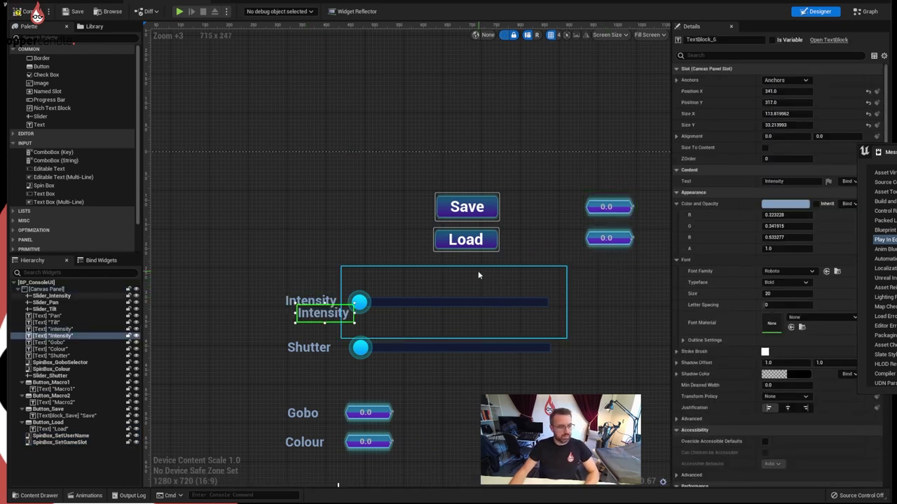
drag(308, 316, 537, 210)
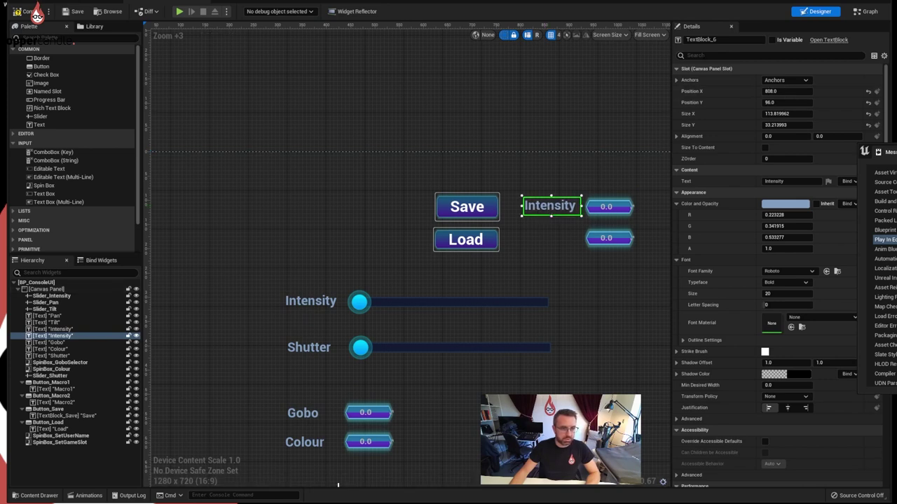
text(Preset)
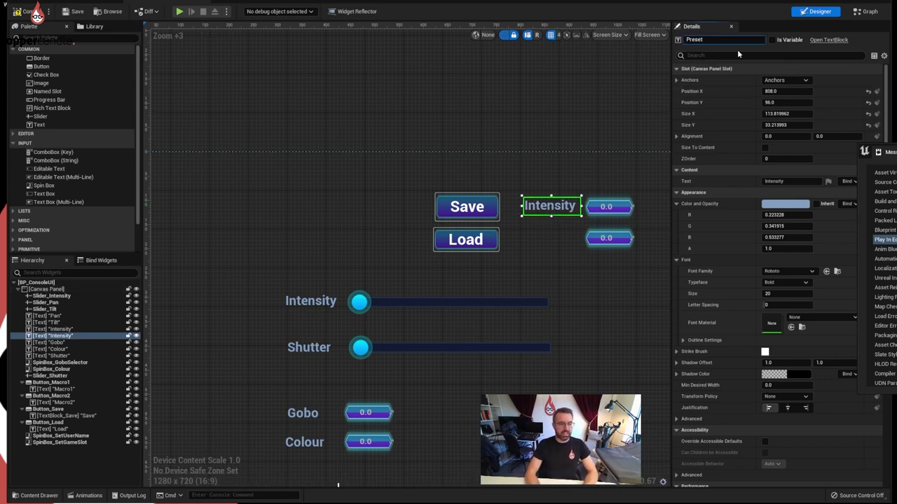
key(Return)
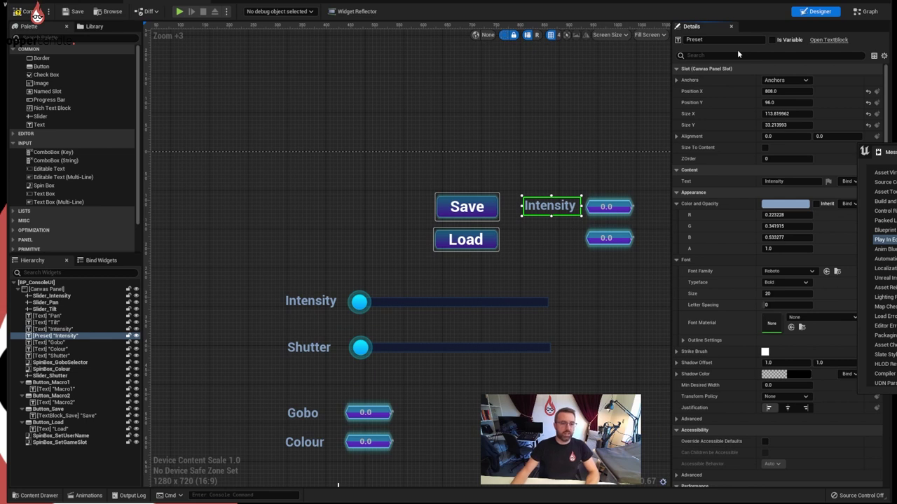
key(ctrl+z)
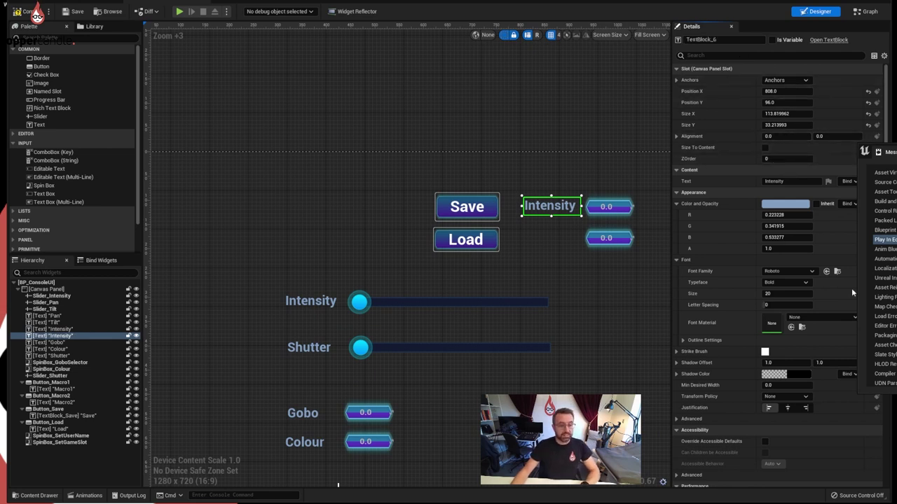
Step: Change the displayed text of the duplicated label beside the Save button to "Preset"
click(785, 181)
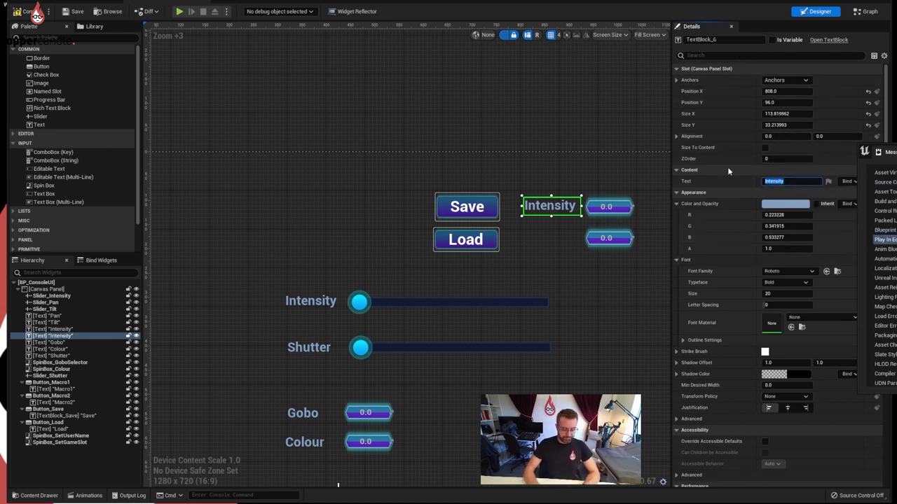
text(Preset)
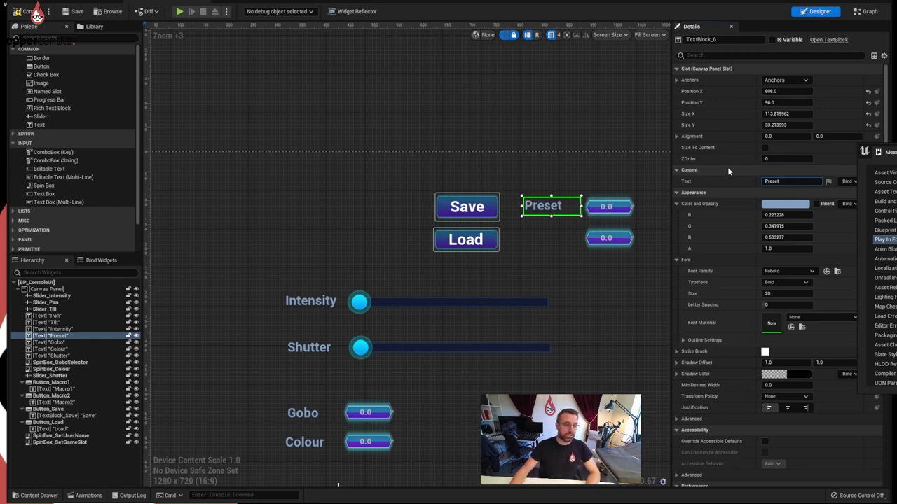
click(646, 192)
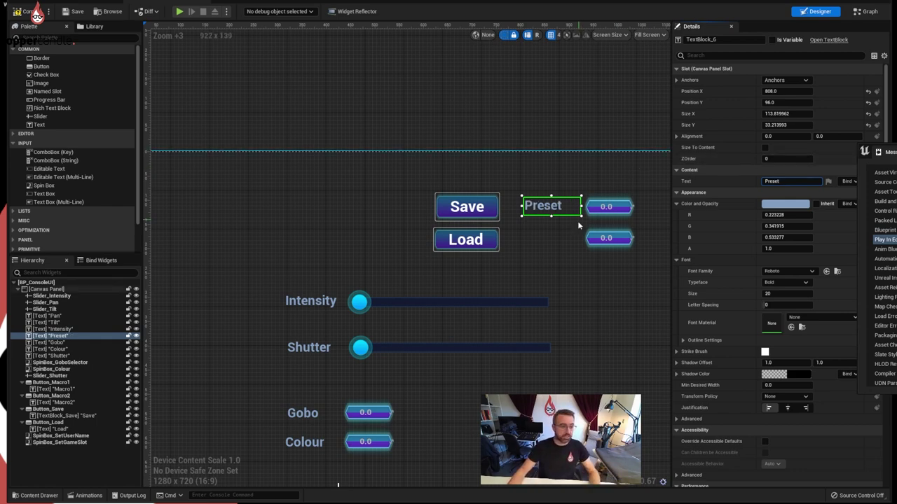
Step: Duplicate the Preset label and place the copy at X 804, Y 160 between the Load button and its spin box
click(553, 213)
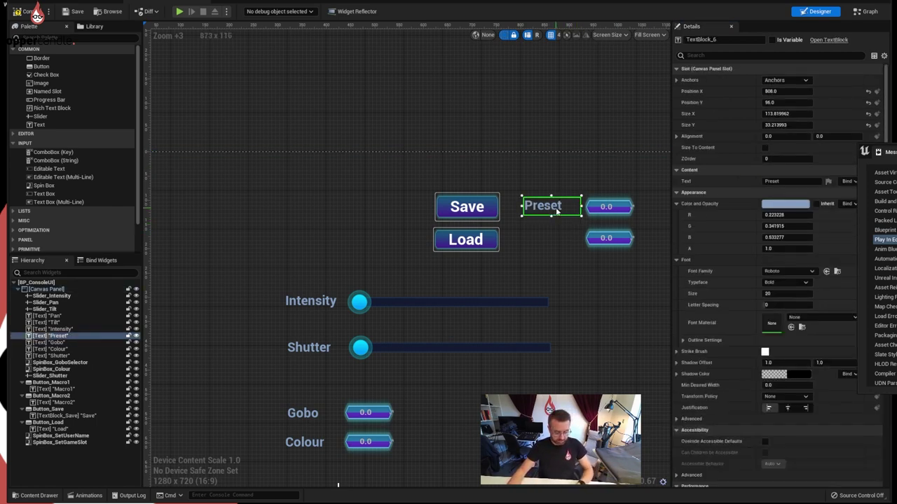
key(ctrl+d)
drag(550, 224, 541, 242)
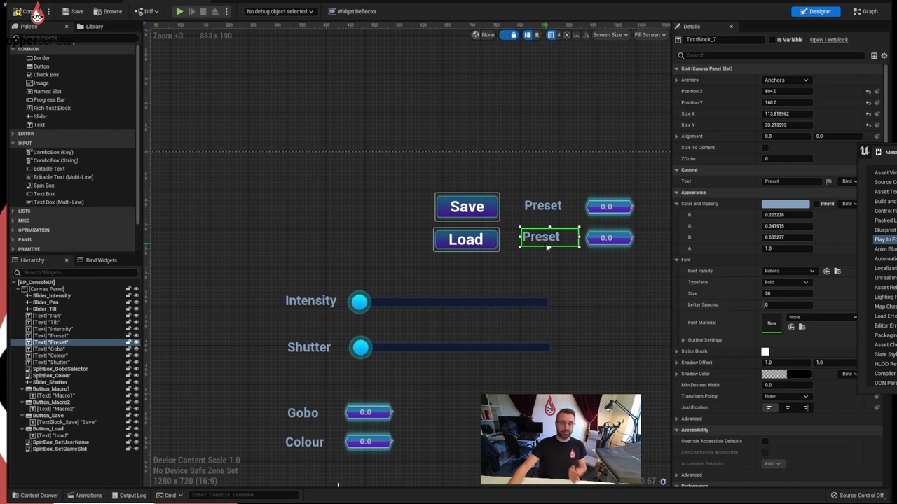
Step: Change the displayed text of the label beside the Load button to "Fixture Select"
click(785, 181)
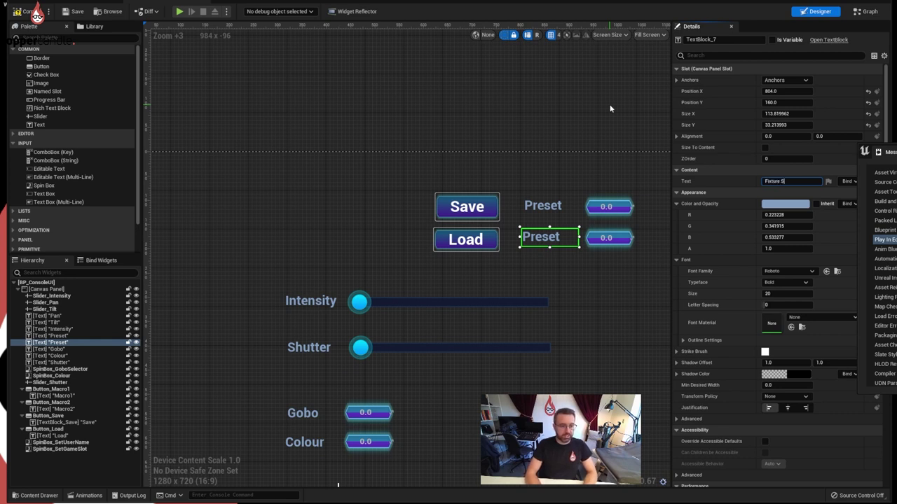
text(ct)
key(Return)
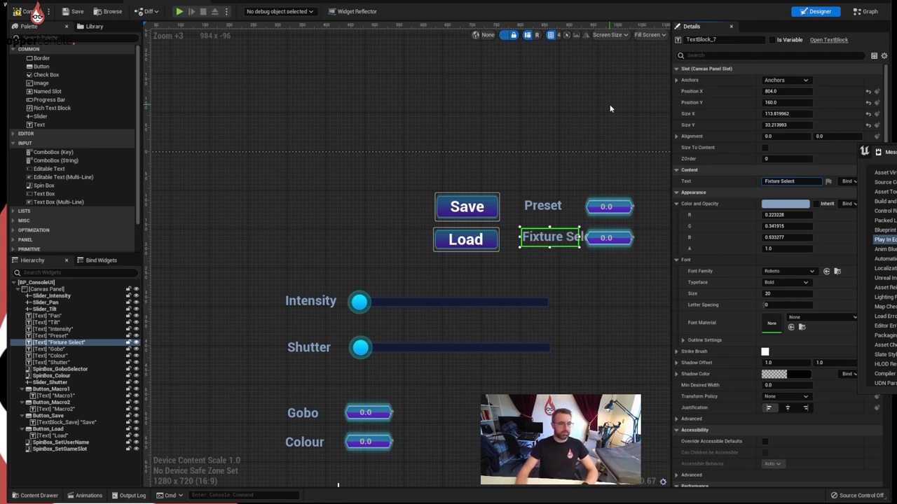
right_drag(609, 256, 575, 258)
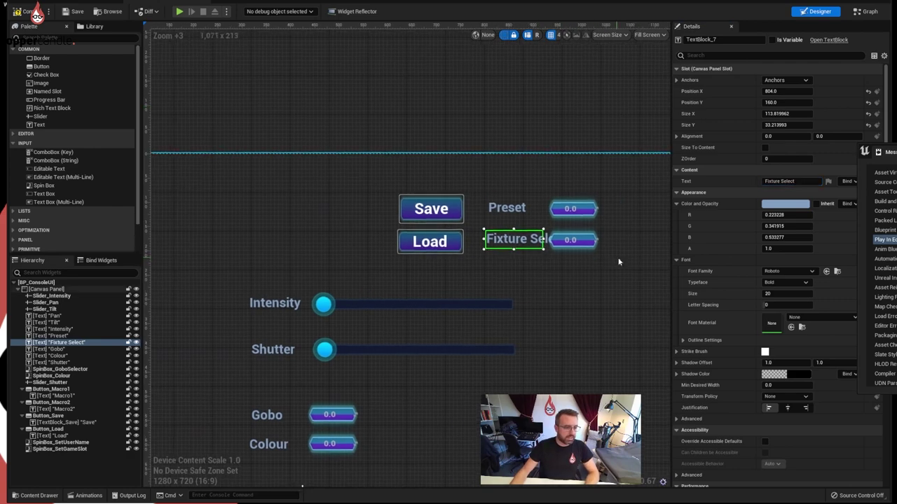
Step: Move the spin boxes beside the Preset and Fixture Select labels together to the right, clear of the Fixture Select text
click(584, 209)
ctrl+click(573, 240)
drag(591, 210, 628, 210)
Step: Copy the Intensity slider's whole Style setting and paste it onto the Tilt slider
right_drag(536, 252, 522, 260)
scroll(533, 275, down, 3)
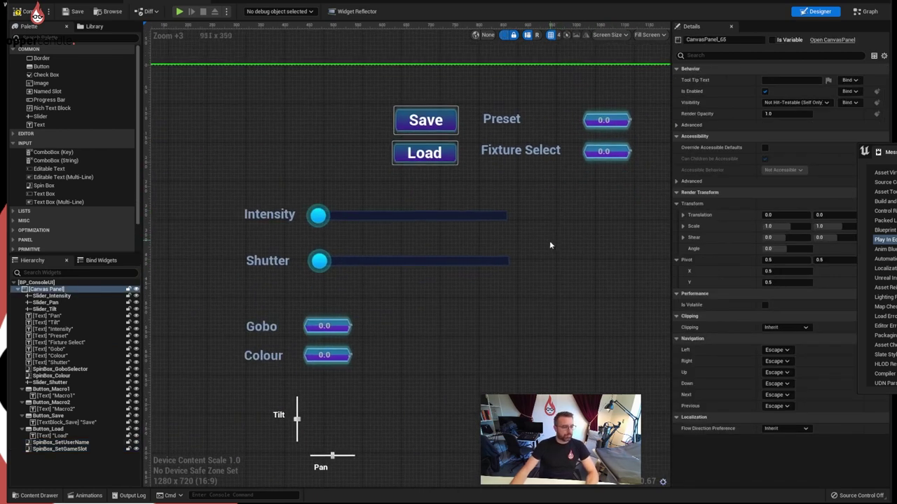
scroll(484, 282, up, 3)
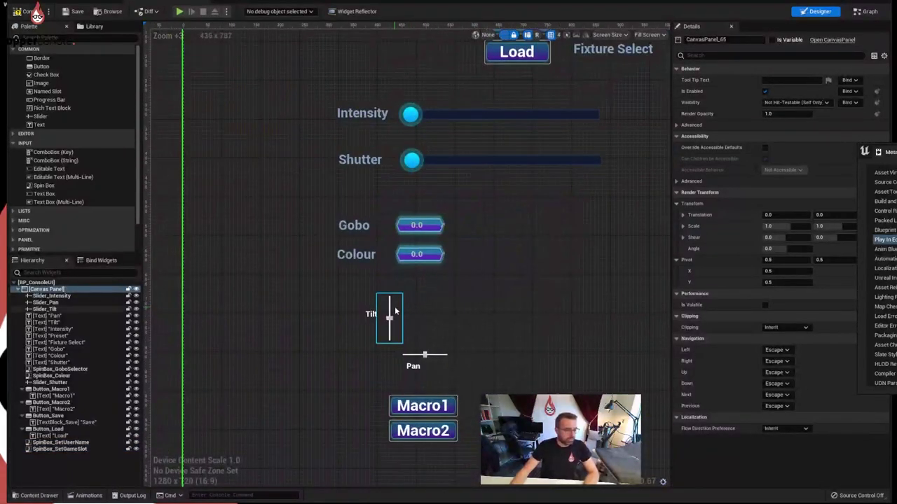
click(471, 119)
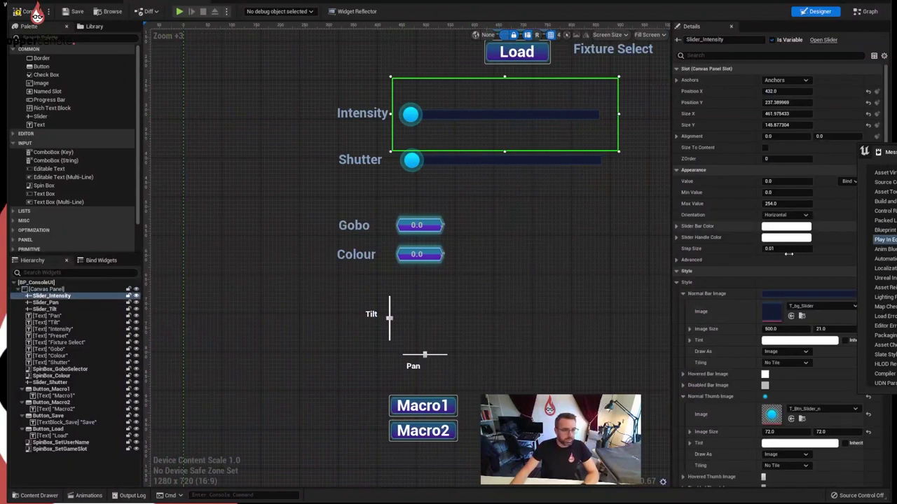
right_click(727, 295)
click(741, 324)
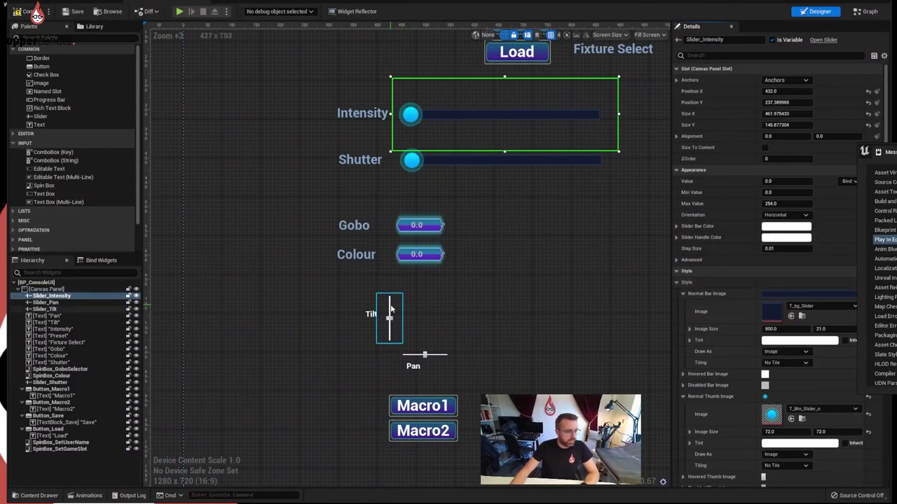
click(390, 319)
right_click(733, 282)
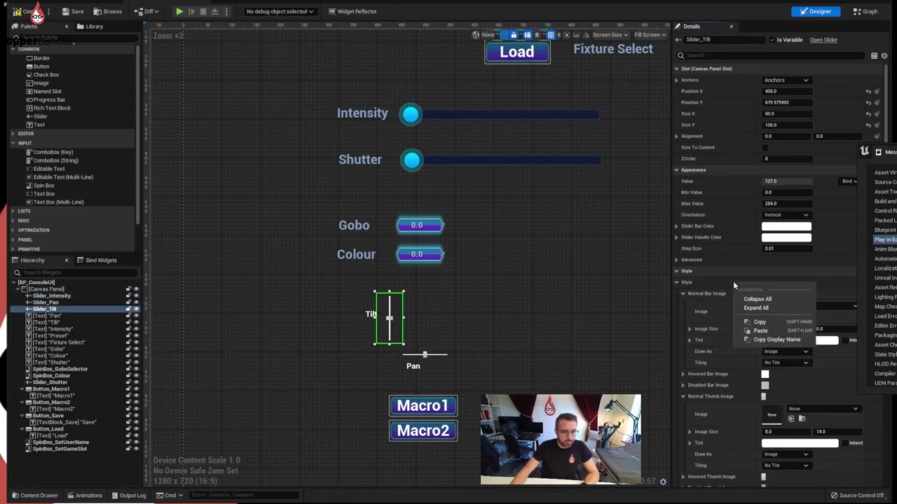
click(759, 331)
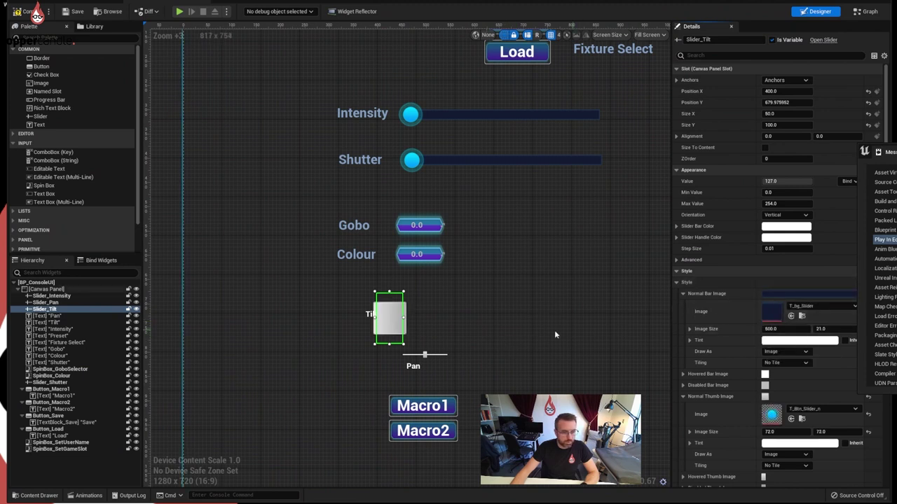
Step: Paste the copied Intensity slider style onto the Pan slider and compile the widget
click(424, 355)
right_click(715, 287)
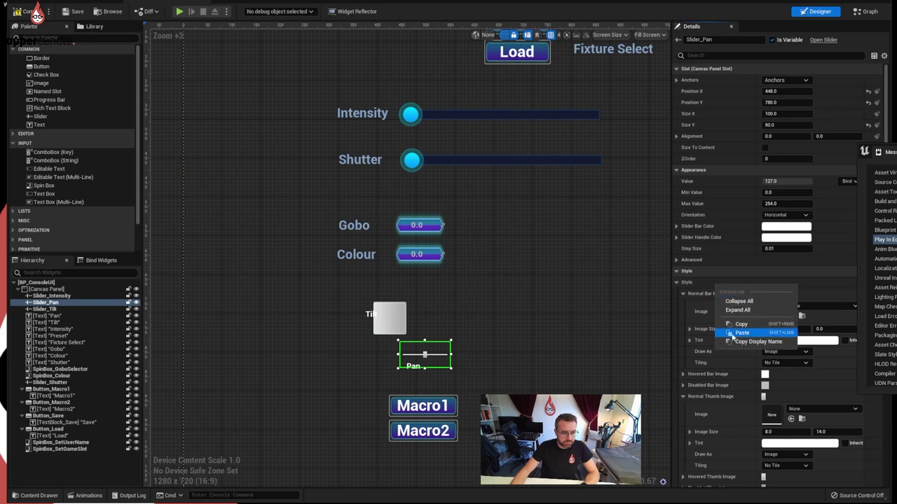
click(733, 334)
click(16, 11)
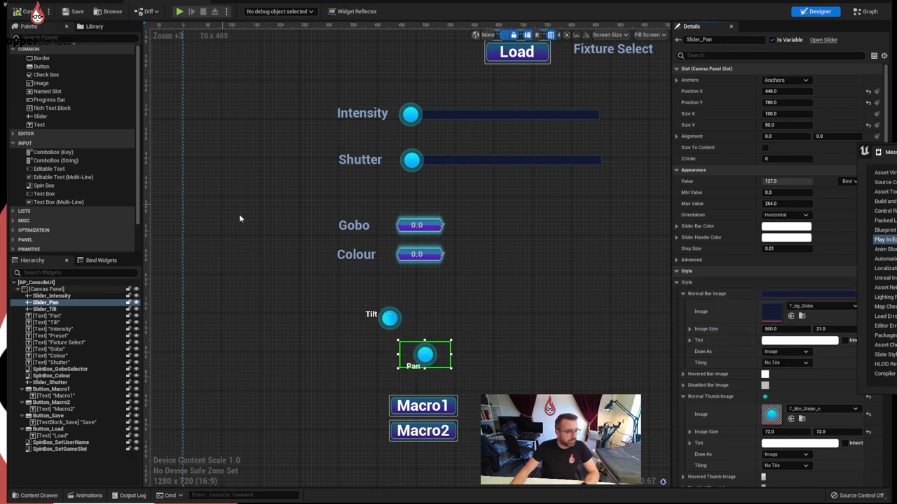
Step: Shrink the Tilt slider's normal thumb image, trying 26 by 26 before setting its size to 35 by 35
scroll(426, 301, up, 4)
click(426, 327)
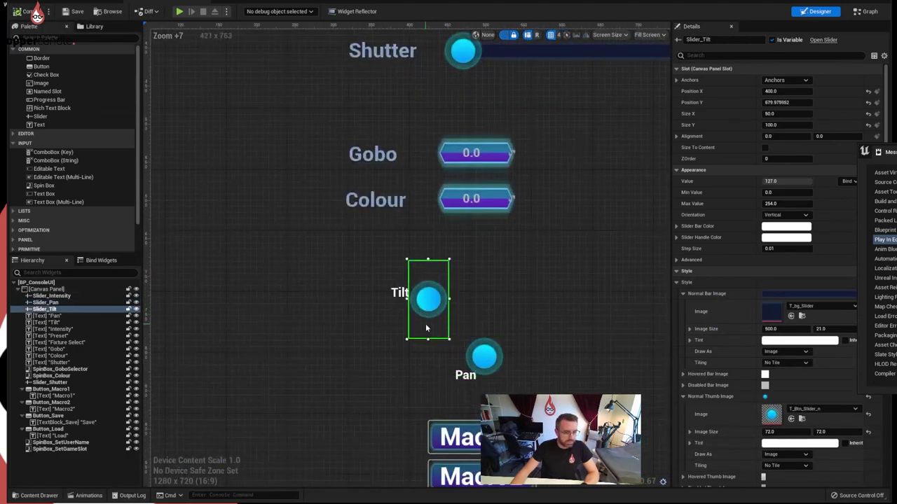
scroll(717, 378, down, 4)
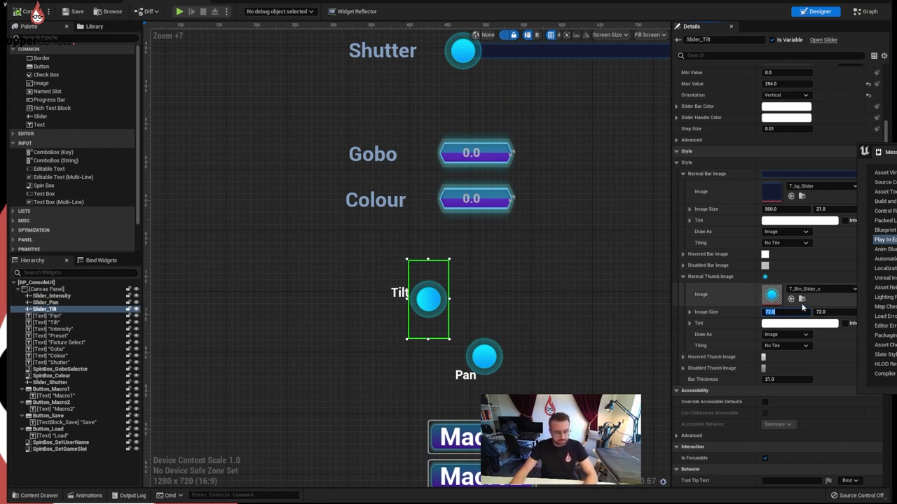
key(Return)
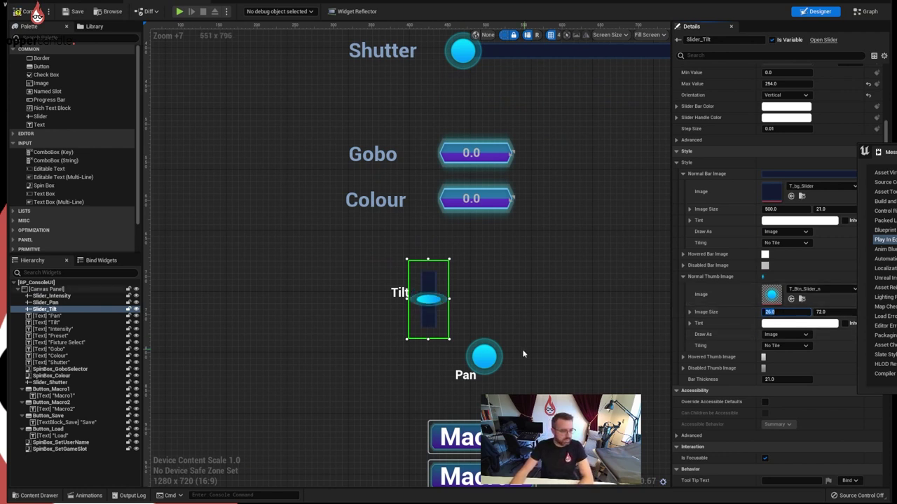
click(833, 312)
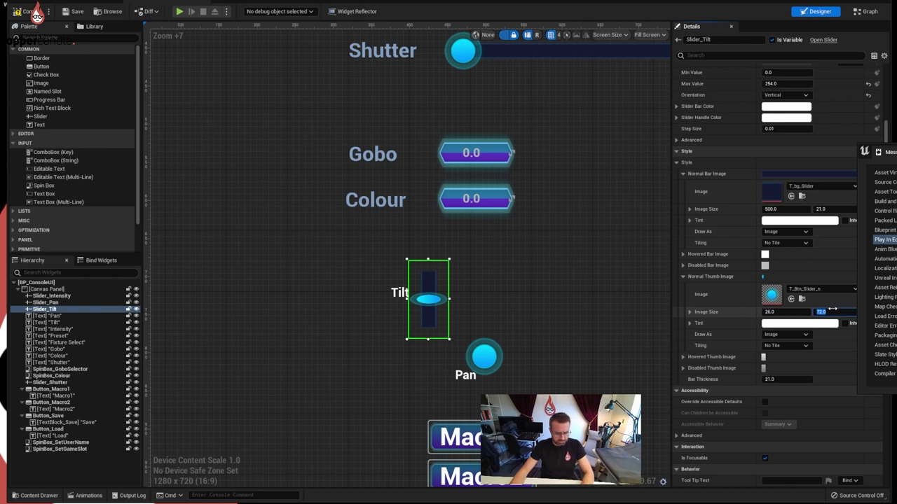
text(26)
key(Return)
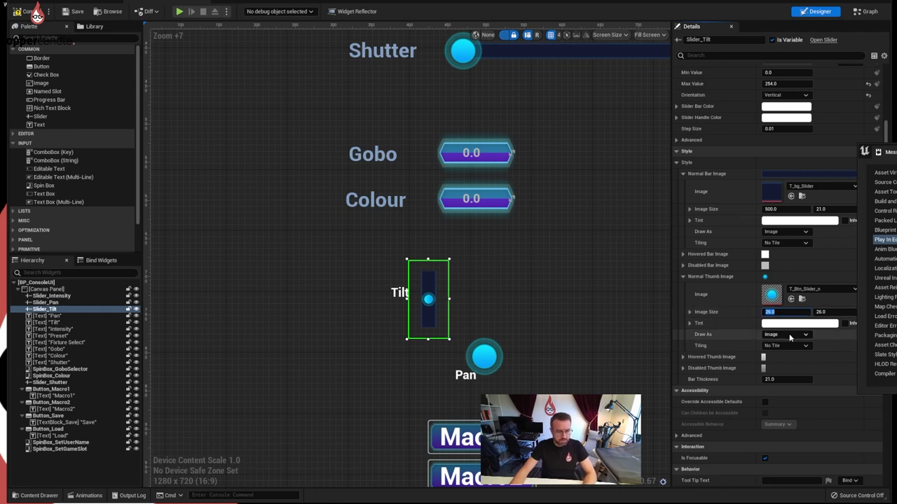
text(35)
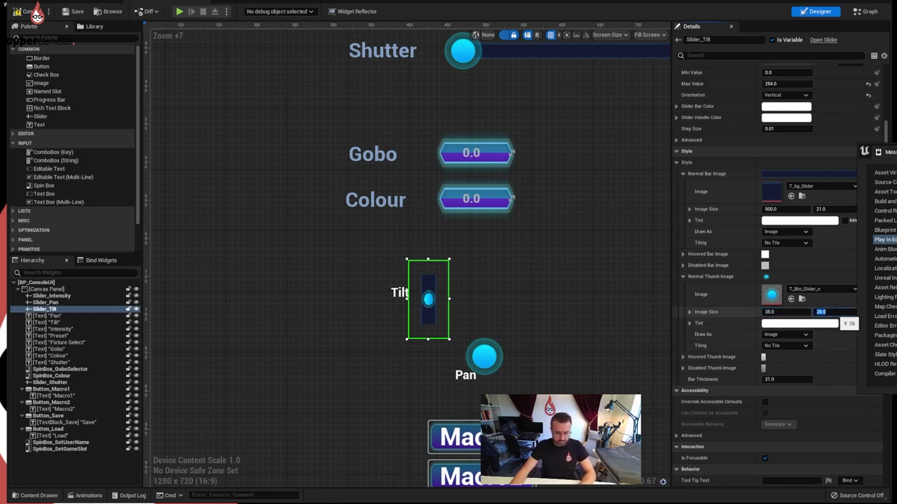
Step: Set the Pan slider's normal thumb image size to 35 by 35
click(484, 357)
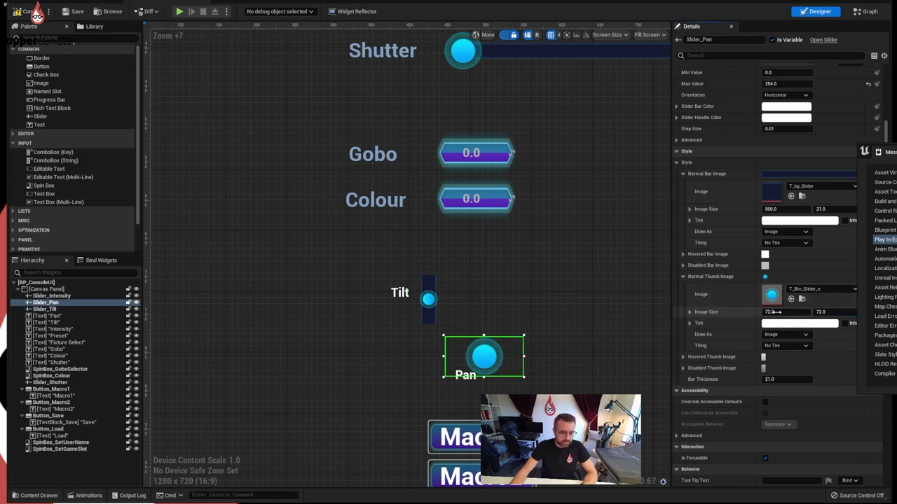
click(840, 315)
text(35)
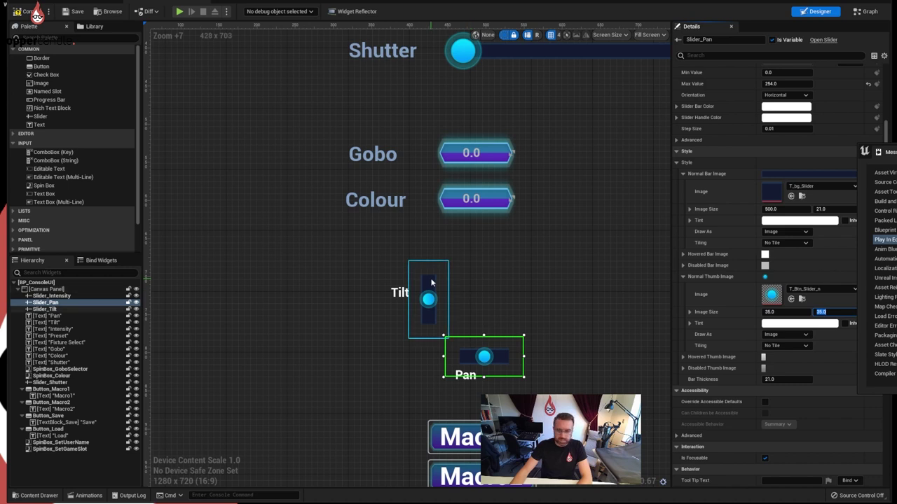
Step: Lengthen the vertical Tilt slider by setting its Size Y to 140
click(431, 283)
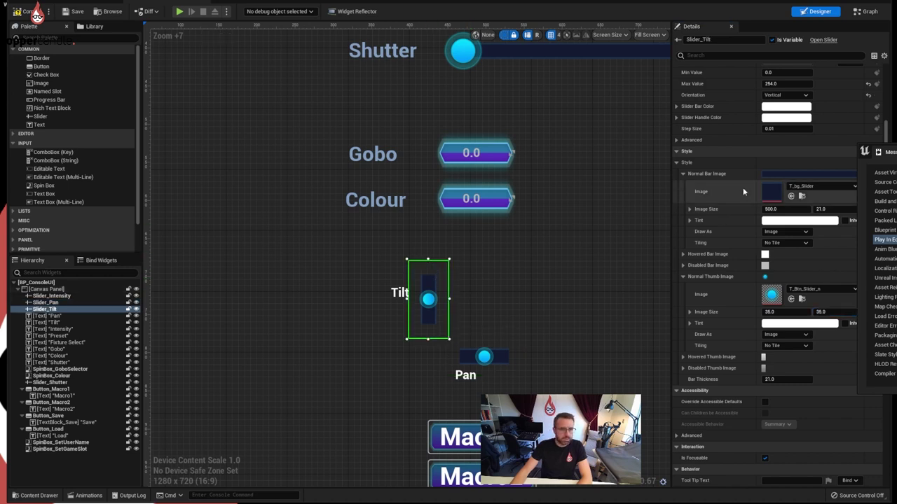
scroll(733, 199, up, 3)
click(782, 126)
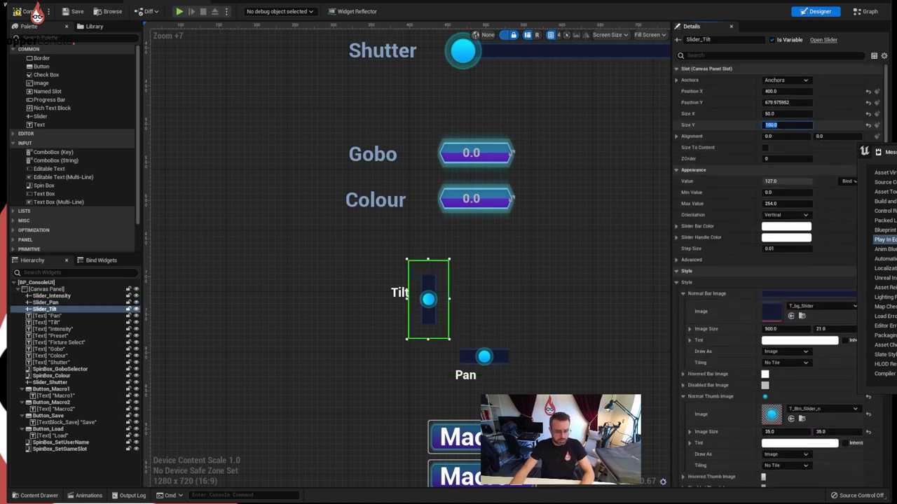
text(140)
key(Return)
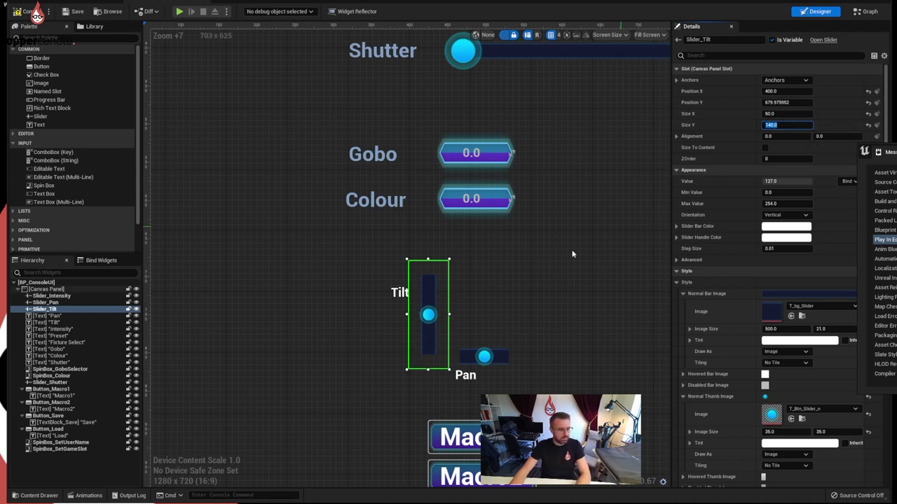
Step: Lengthen the horizontal Pan slider by setting its Size X to 140
click(500, 355)
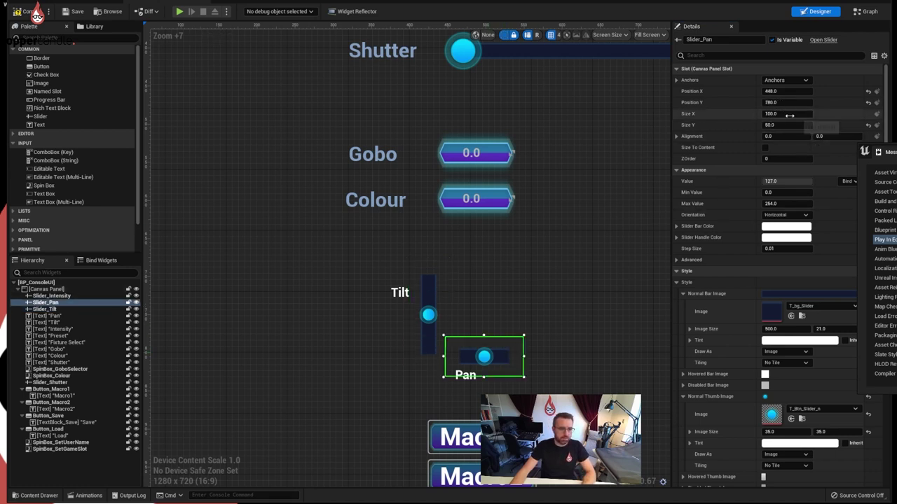
click(785, 113)
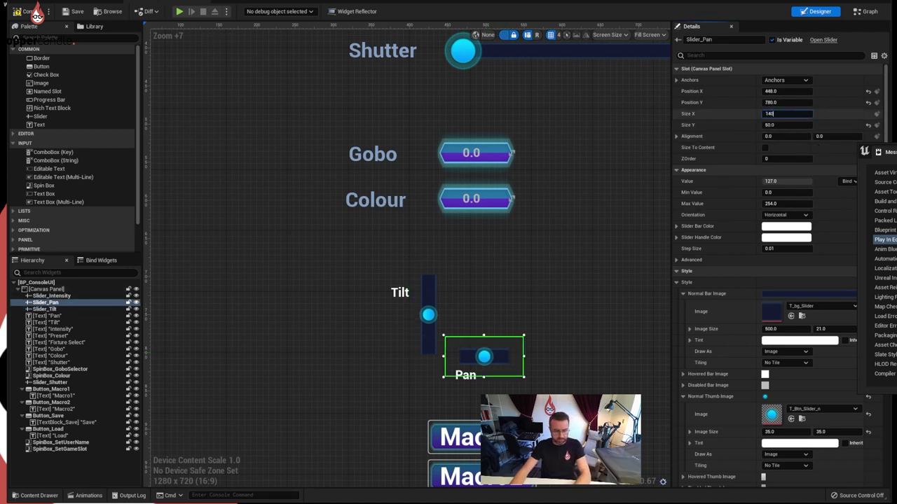
text(140)
key(Return)
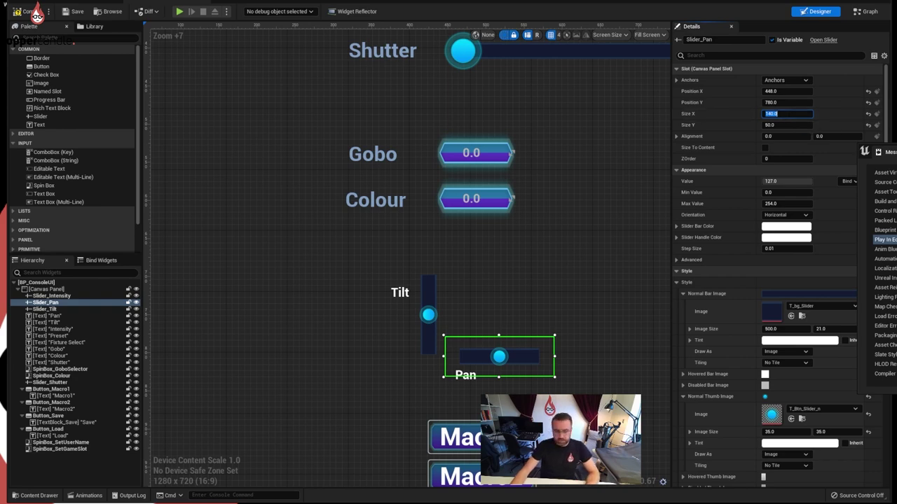
Step: Space the two short sliders apart by moving the Pan slider right to X 472, Y 780 and the Tilt slider slightly up
scroll(566, 323, down, 1)
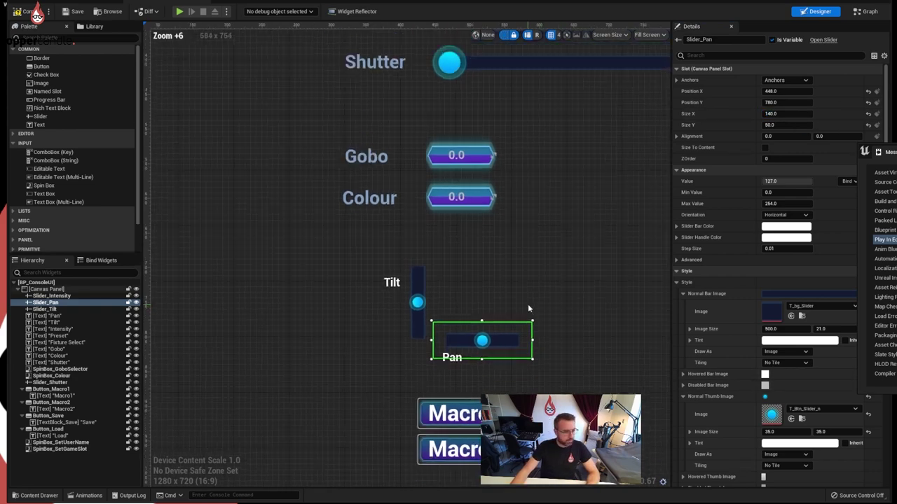
scroll(529, 309, down, 2)
right_drag(528, 308, 475, 241)
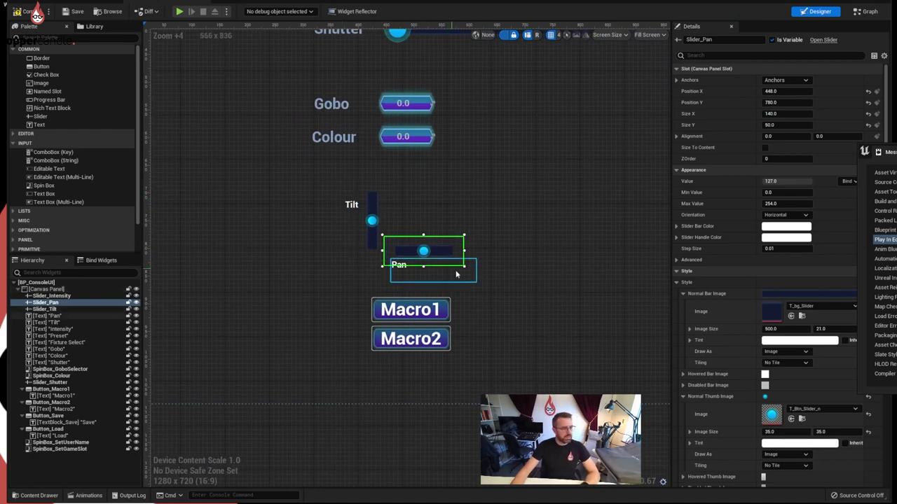
click(439, 256)
click(423, 251)
click(371, 243)
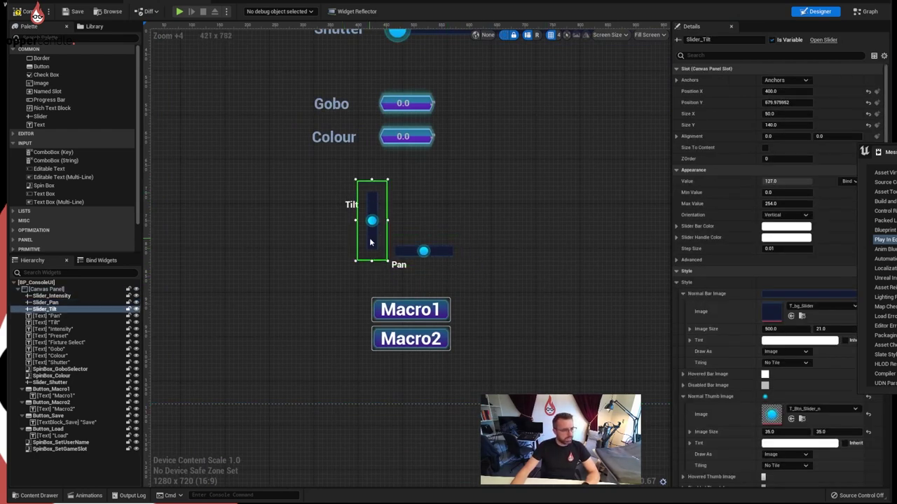
click(428, 246)
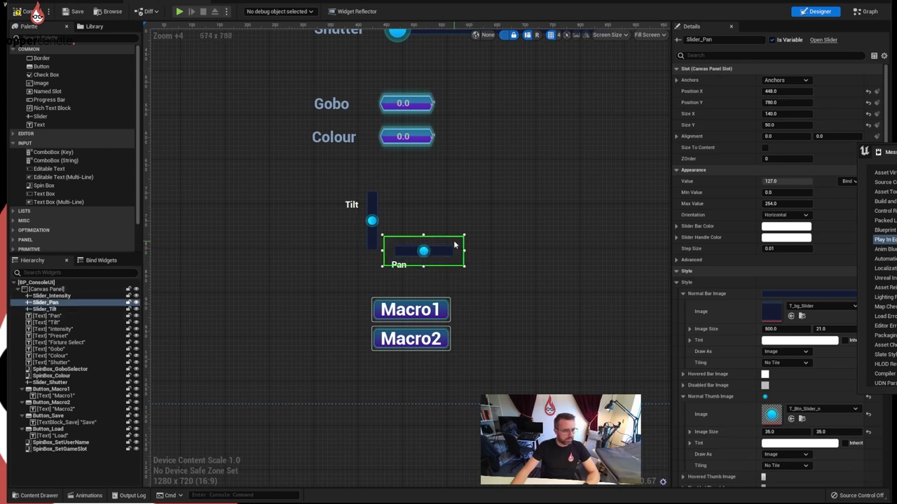
drag(460, 246, 474, 248)
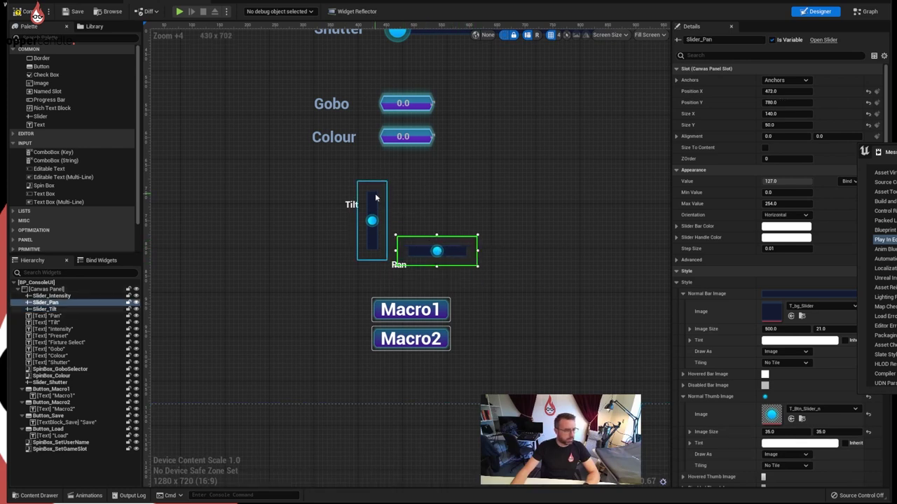
drag(377, 196, 377, 186)
click(340, 287)
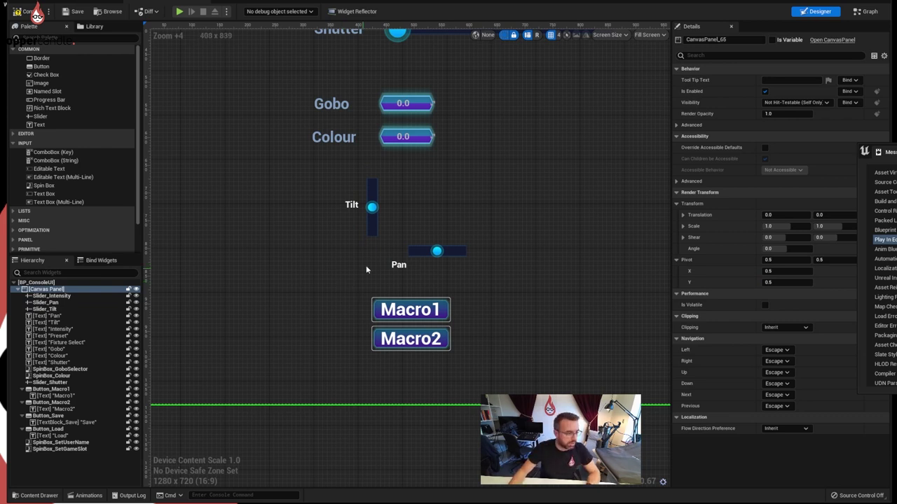
Step: Place the Pan label to the right of its slider at X 608, Y 796 and the Tilt label above its slider at X 412, Y 644
click(399, 265)
drag(401, 267, 487, 254)
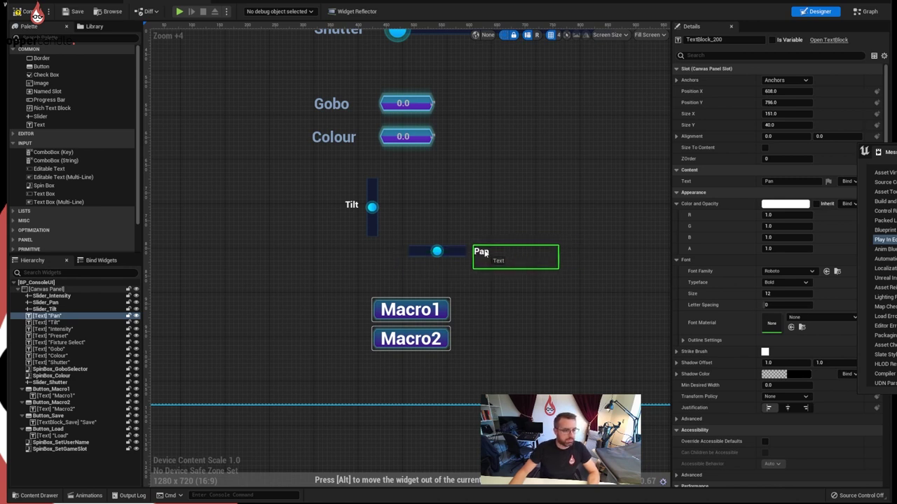
drag(353, 203, 373, 167)
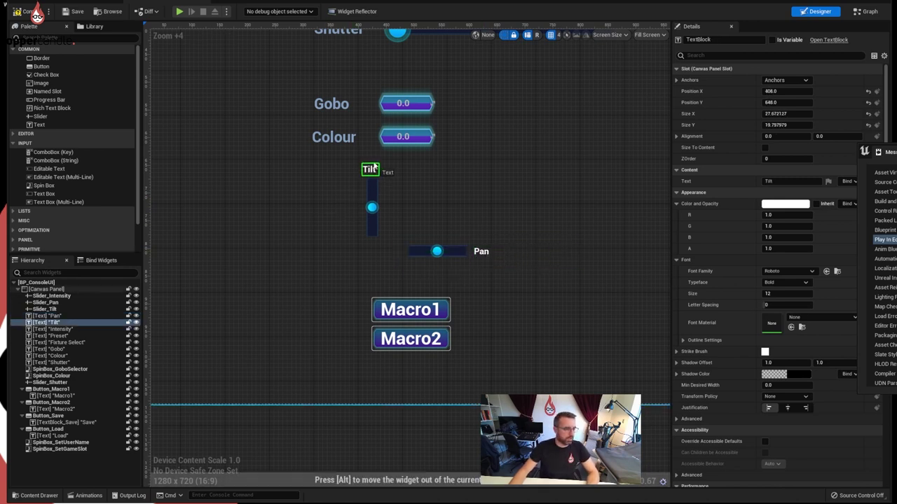
Step: Copy the Gobo label's Color and Opacity value and paste it onto the Tilt label
click(331, 104)
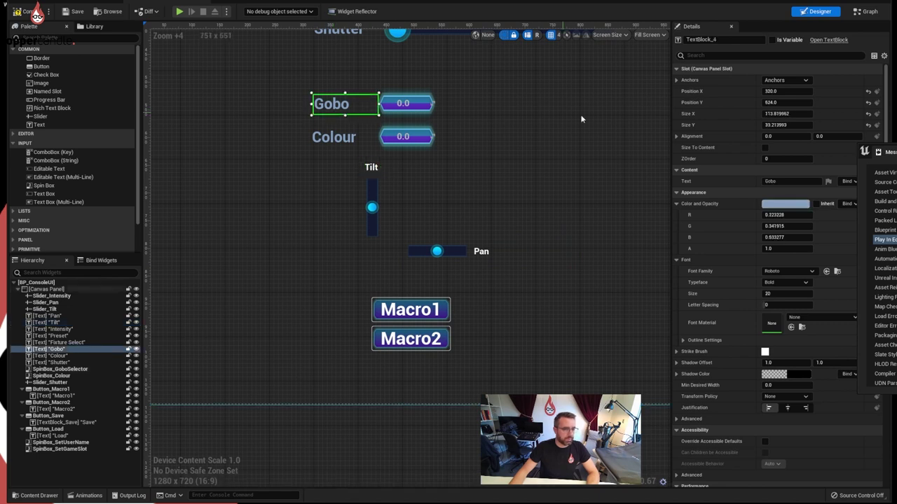
right_click(776, 203)
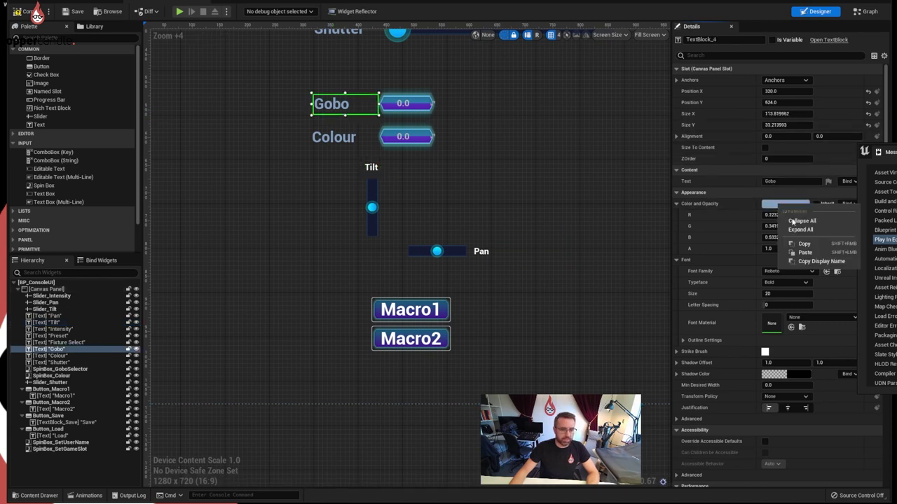
click(771, 240)
click(372, 166)
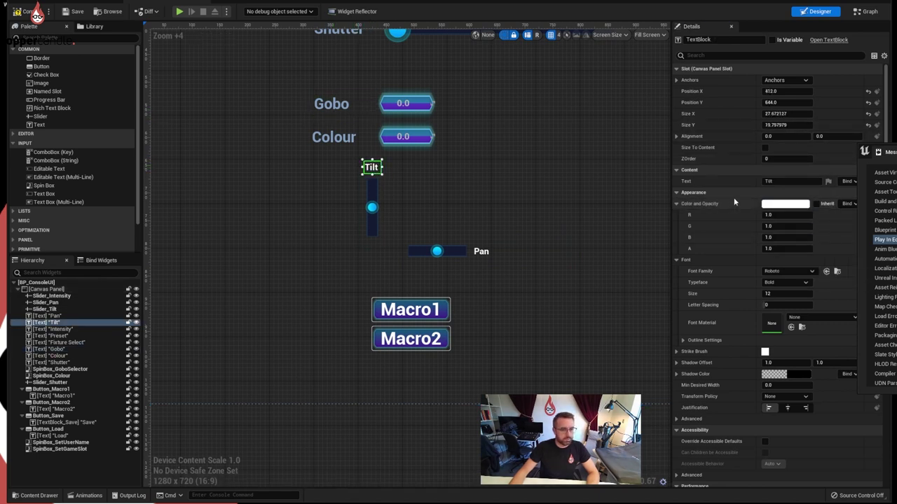
right_click(773, 204)
click(778, 240)
Step: Paste the copied Color and Opacity value onto the Pan label
click(510, 260)
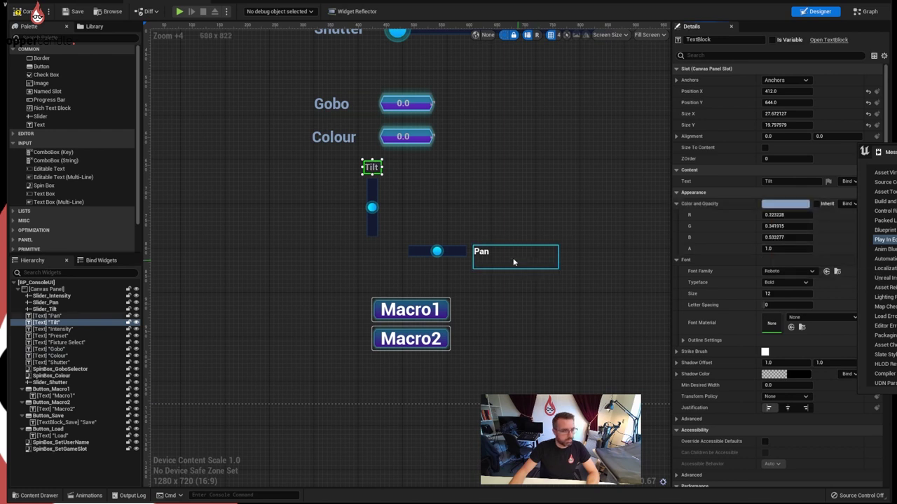
right_click(796, 204)
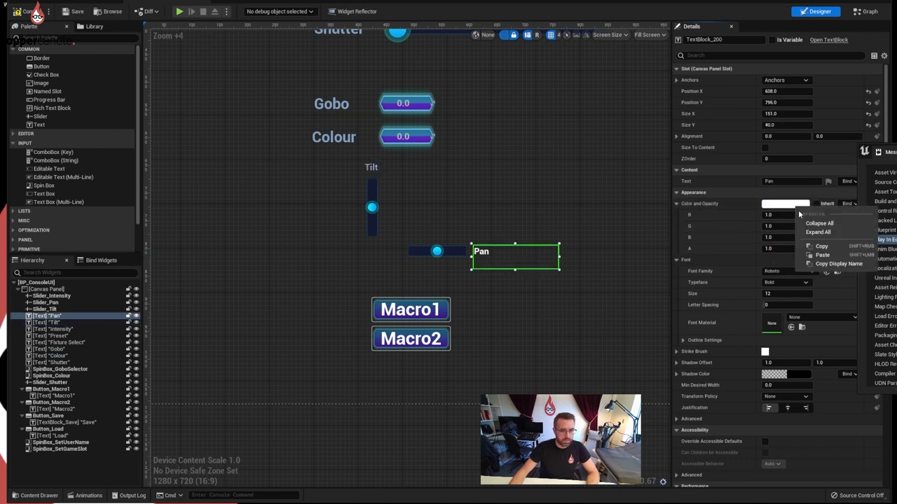
click(813, 254)
click(602, 316)
scroll(491, 336, down, 5)
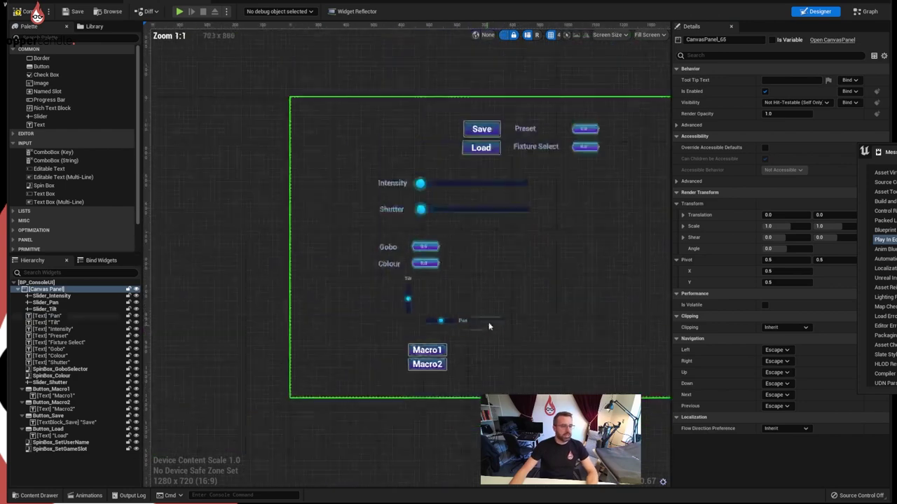
scroll(455, 326, down, 1)
right_drag(461, 318, 442, 282)
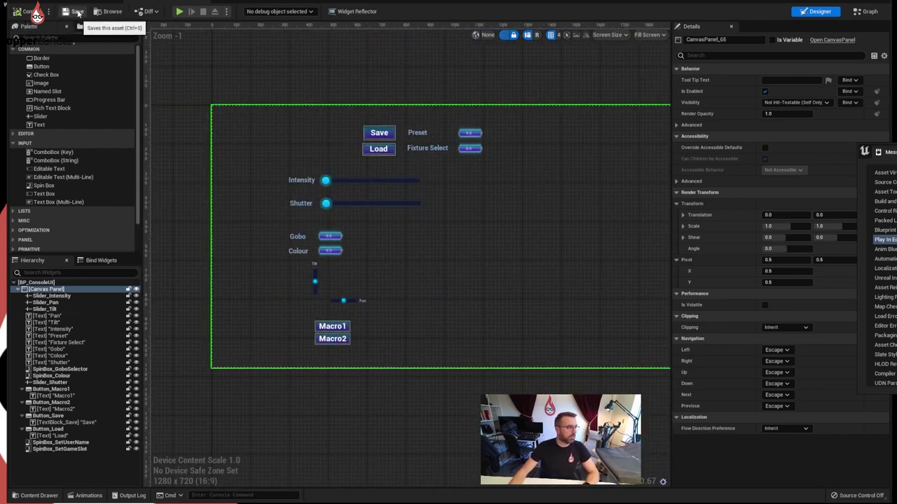
right_drag(283, 120, 392, 153)
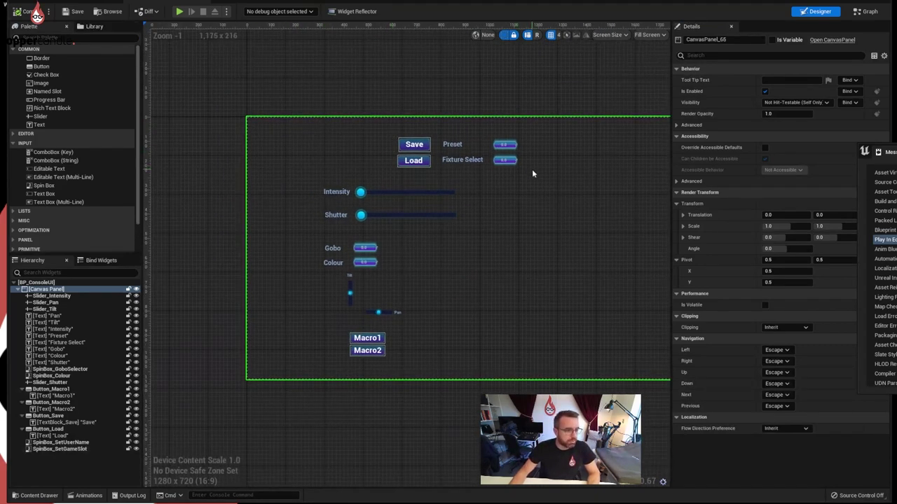
right_drag(530, 173, 526, 193)
scroll(529, 196, up, 2)
click(532, 199)
click(522, 195)
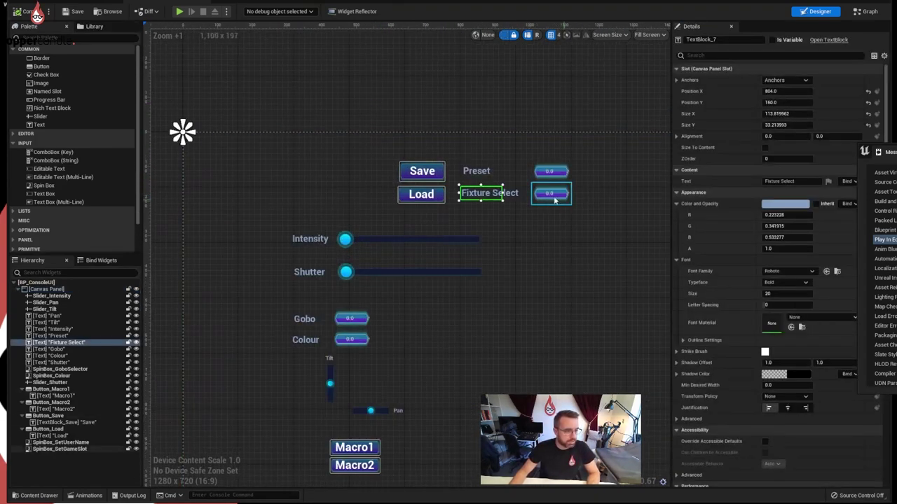
click(257, 120)
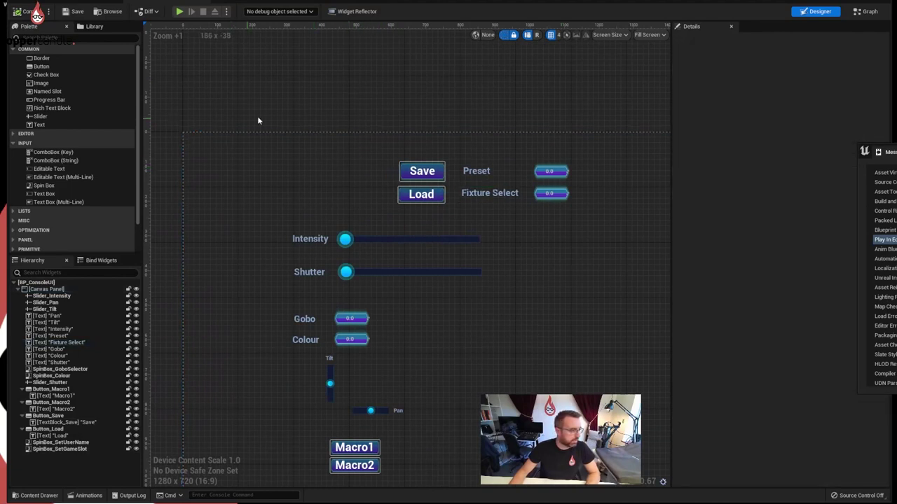
Step: Try to wrap the Save and Load buttons, the Preset and Fixture Select labels and their spin boxes in a Canvas Panel
click(404, 171)
ctrl+click(405, 195)
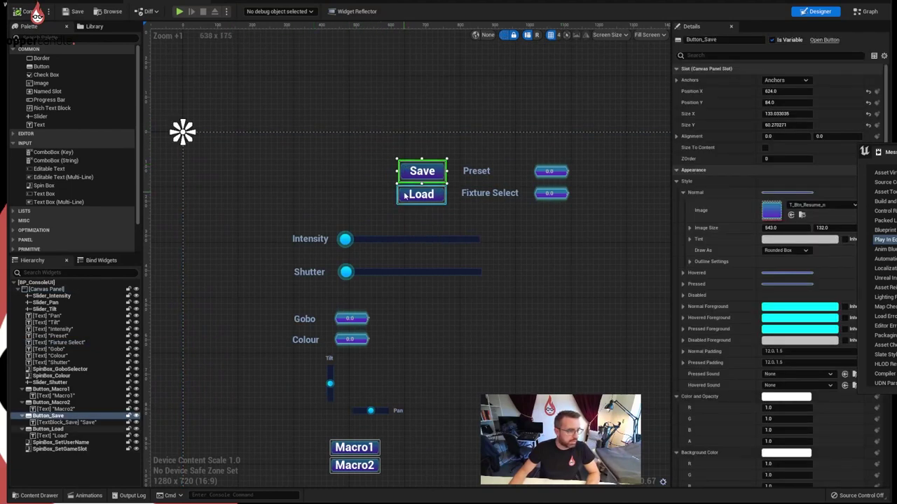
ctrl+click(465, 171)
ctrl+click(465, 194)
ctrl+click(540, 172)
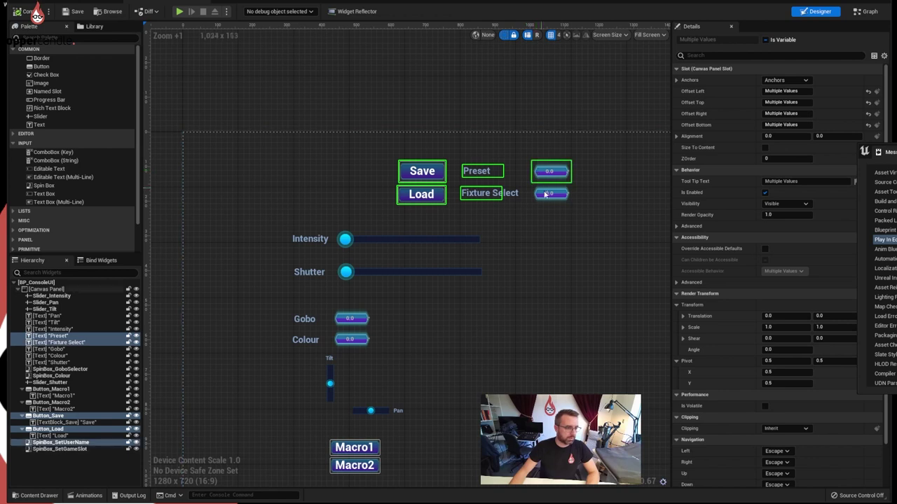
ctrl+click(543, 194)
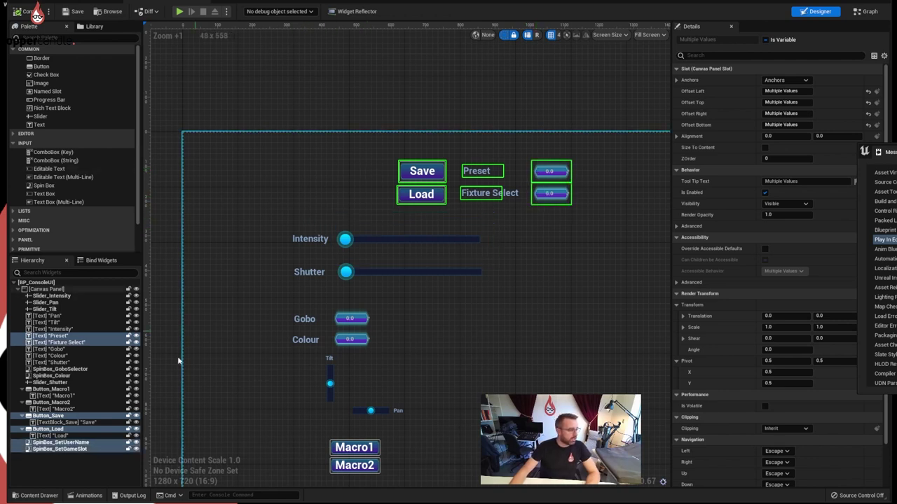
right_click(65, 450)
mouse_move(95, 503)
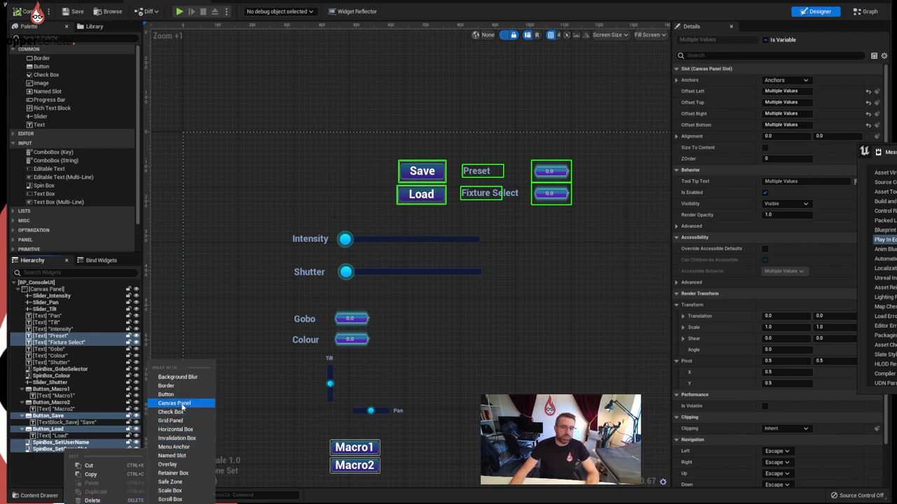
click(175, 403)
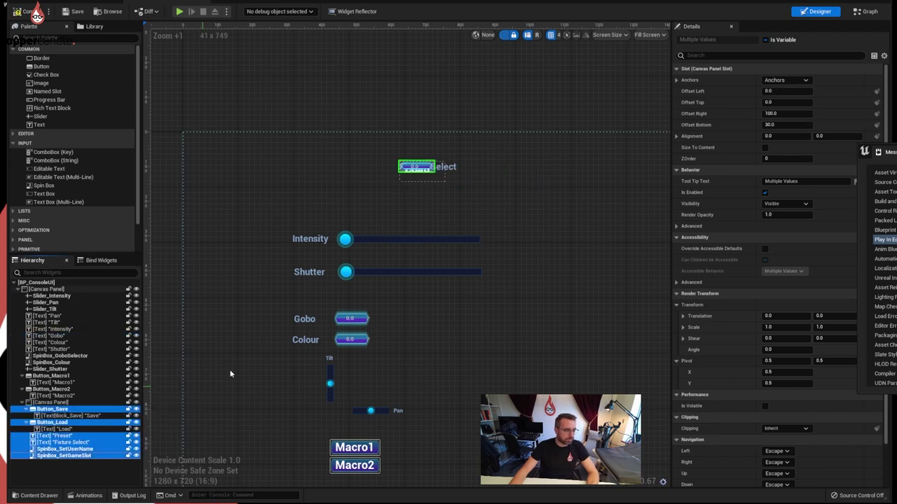
Step: Enlarge the nested Canvas Panel to about 559 by 176, and undo both the resize and the wrapping
click(445, 180)
drag(446, 182, 594, 224)
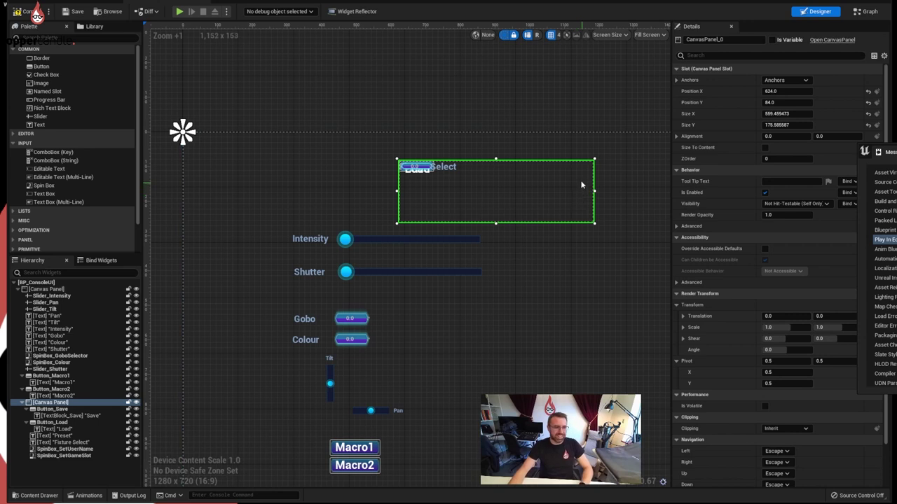
key(ctrl+z)
key(ctrl+z)
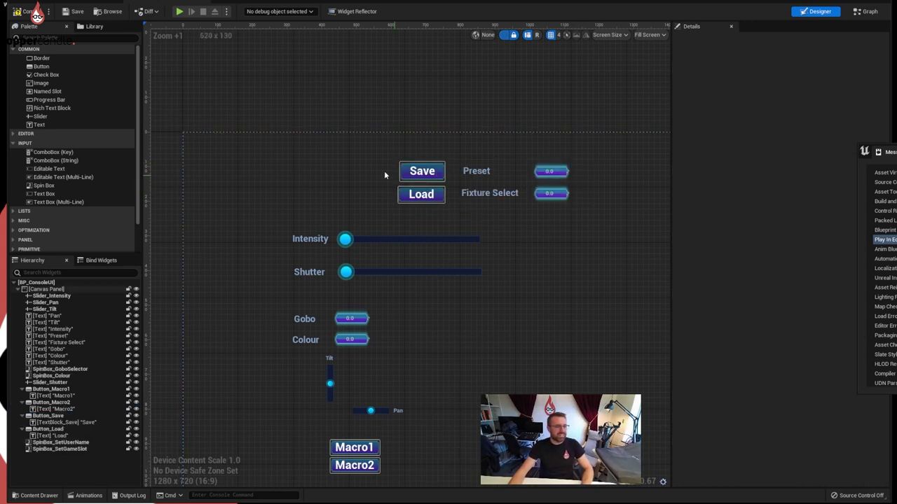
right_drag(384, 145, 334, 151)
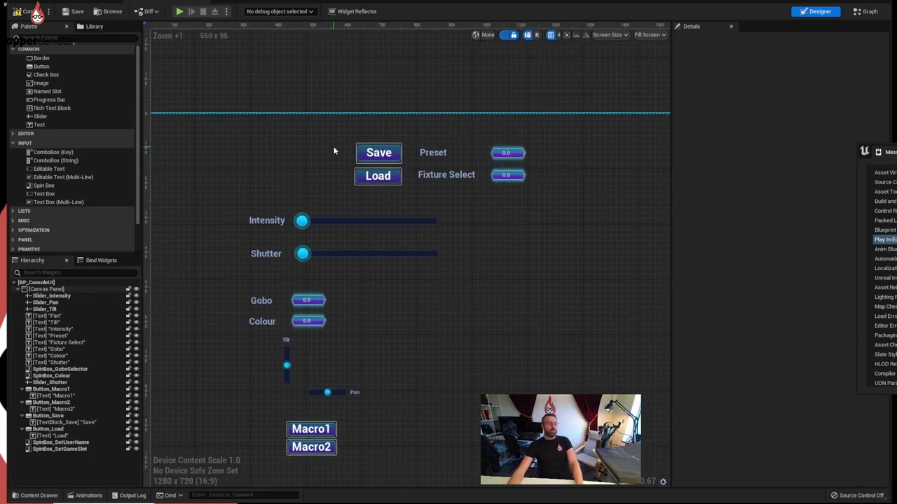
Step: Try to wrap the root Canvas Panel together with the Save, Load, Preset and Fixture Select widgets and their spin boxes in a Border
click(338, 133)
click(359, 150)
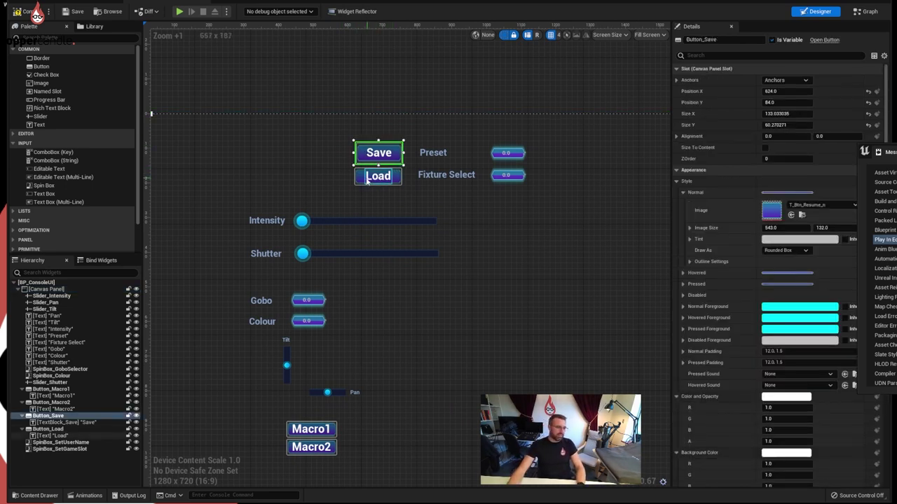
ctrl+click(366, 177)
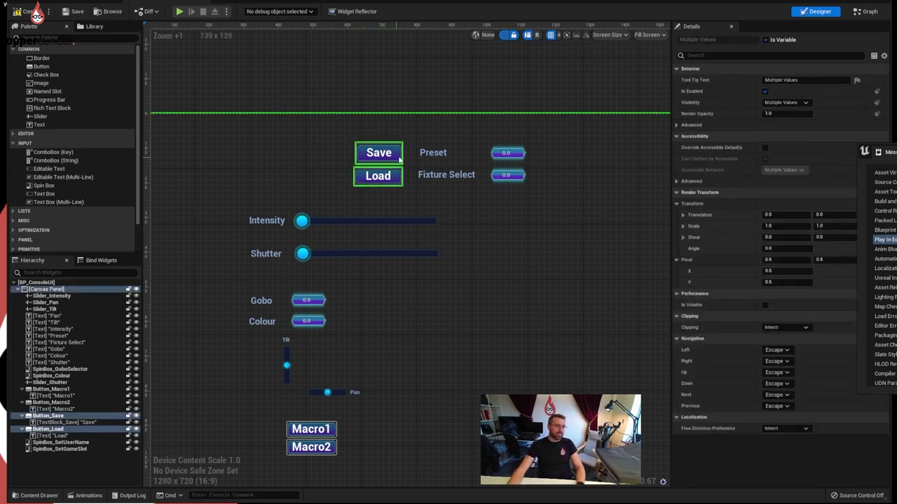
ctrl+click(433, 153)
ctrl+click(426, 175)
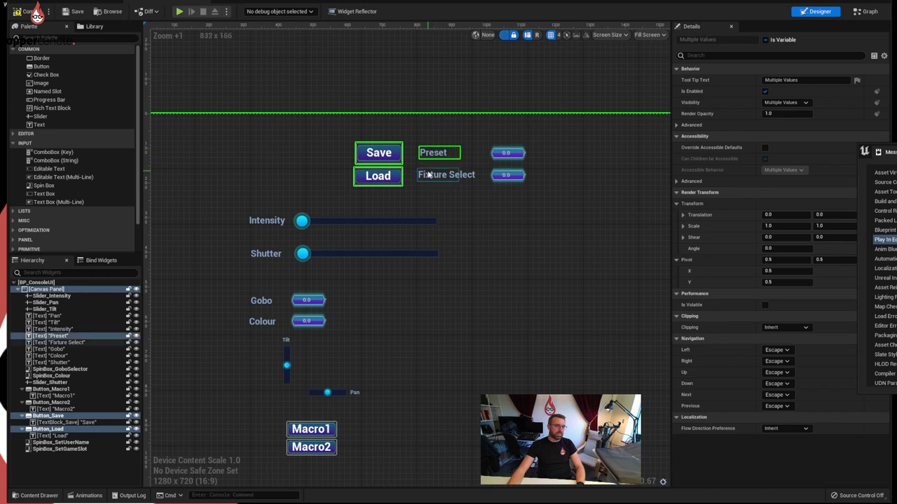
ctrl+click(505, 160)
ctrl+click(495, 180)
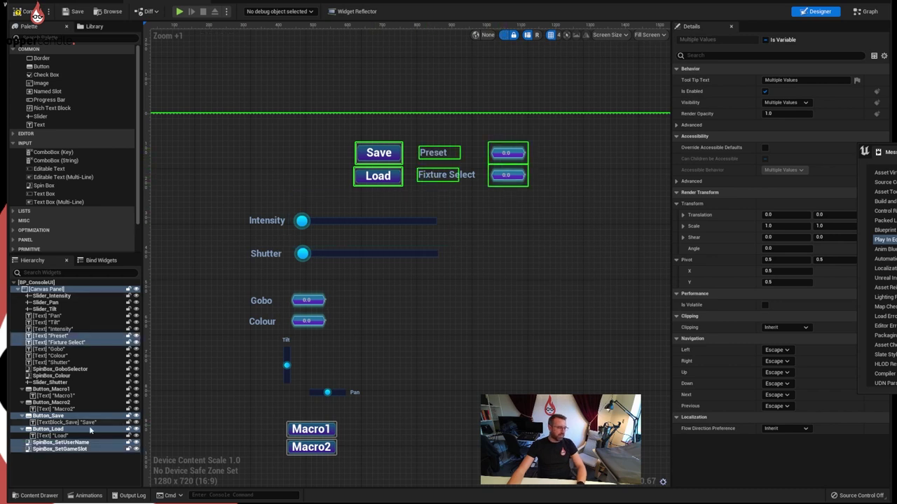
right_click(66, 452)
mouse_move(91, 503)
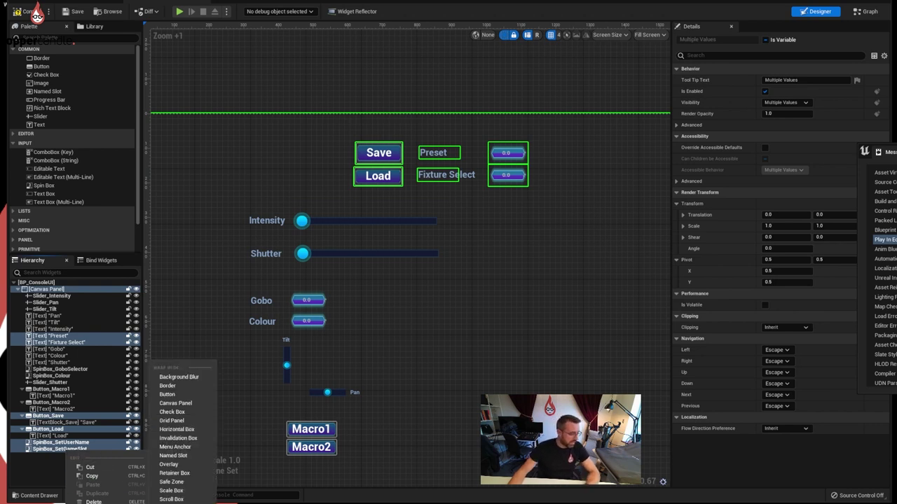
click(168, 386)
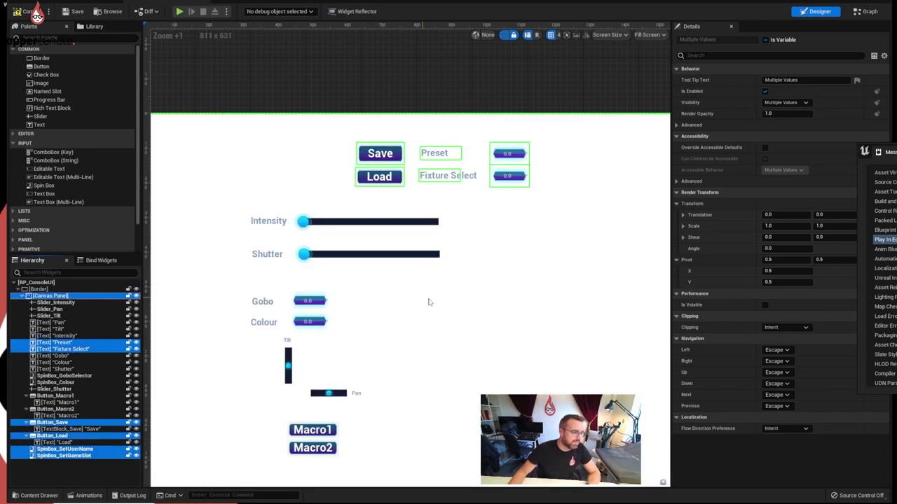
Step: Inspect the Canvas Panel's slot and advanced behavior settings inside the Border, and undo the Border wrapping
scroll(421, 294, down, 5)
right_drag(451, 312, 461, 312)
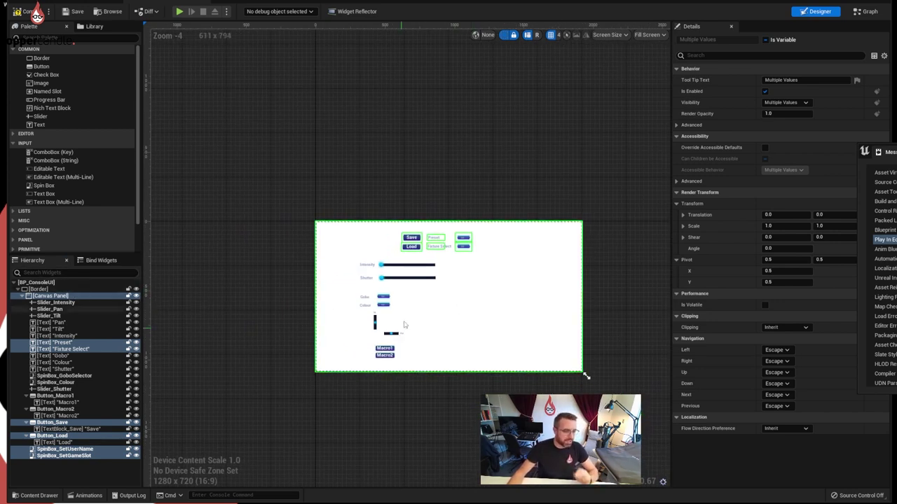
right_drag(462, 309, 482, 313)
scroll(532, 247, up, 1)
click(555, 252)
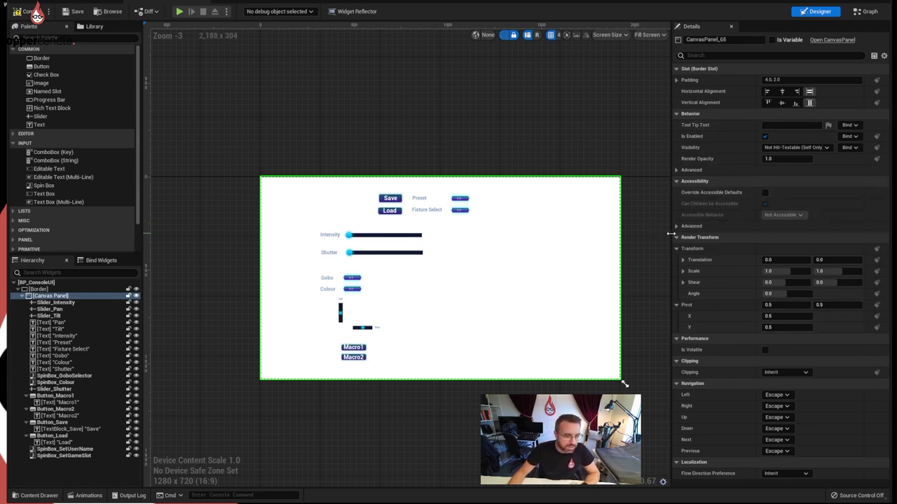
click(677, 170)
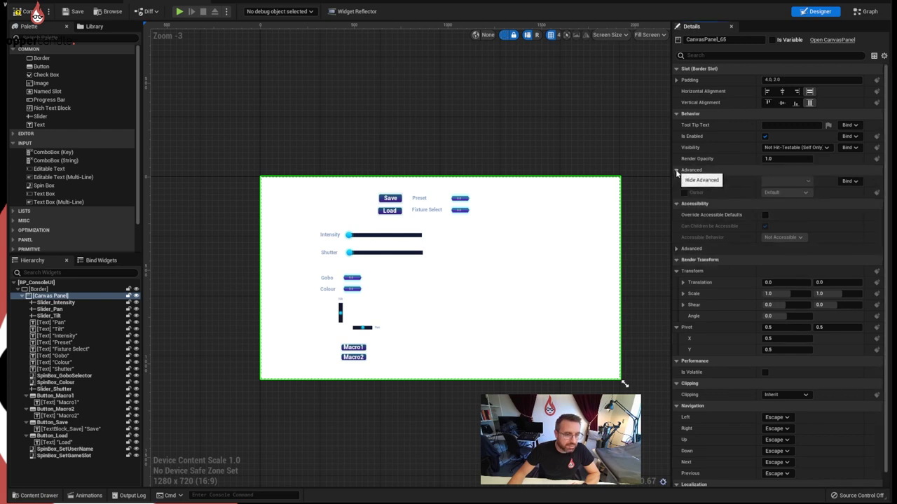
click(676, 170)
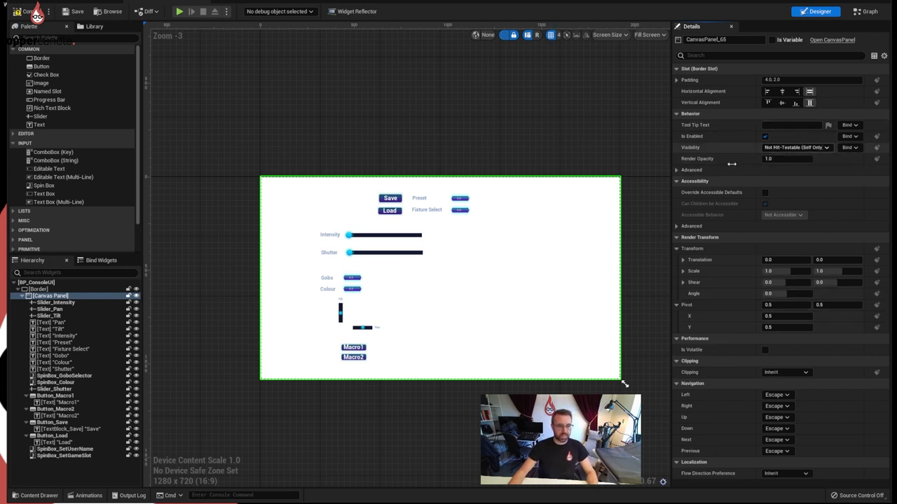
click(541, 139)
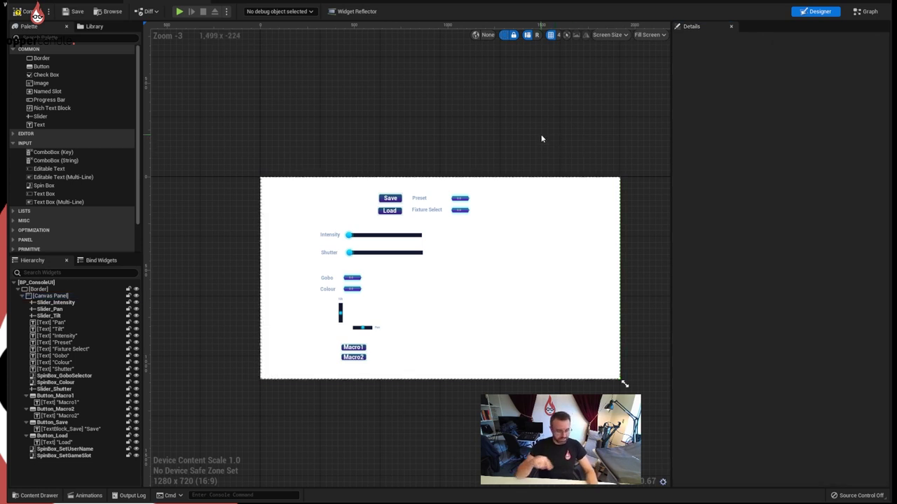
key(ctrl+z)
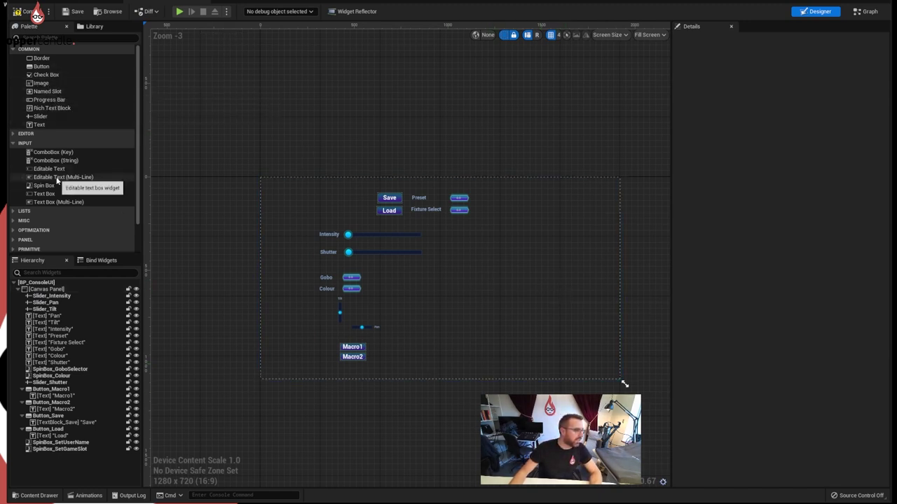
Step: Add an Image widget to the canvas and set its size to X 1920, Y 1080
drag(42, 83, 527, 332)
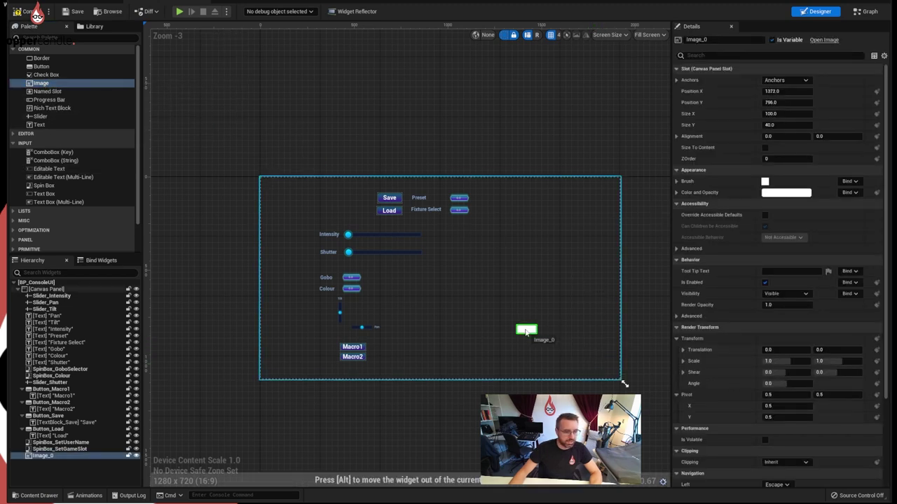
click(785, 114)
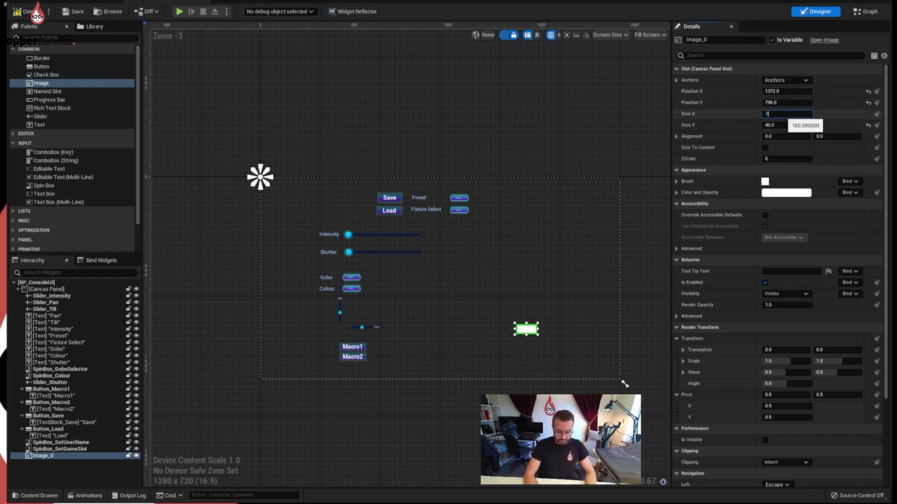
text(1920)
key(Tab)
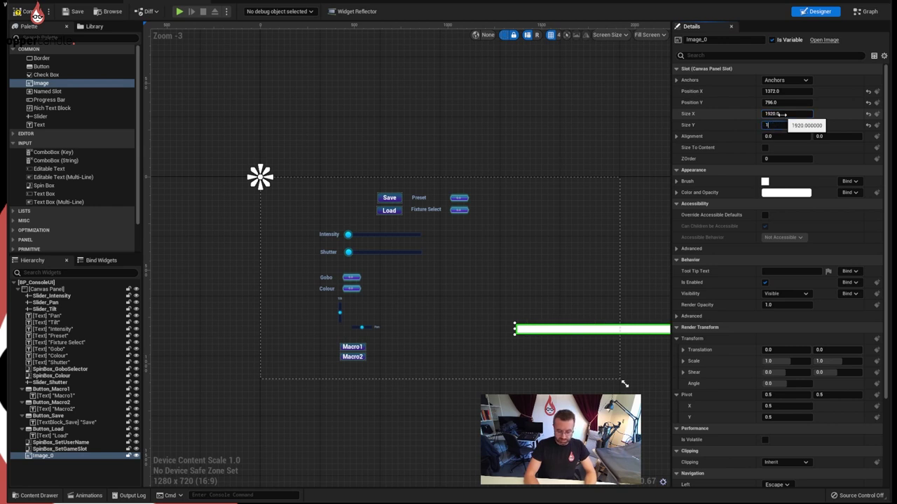
text(1080)
key(Tab)
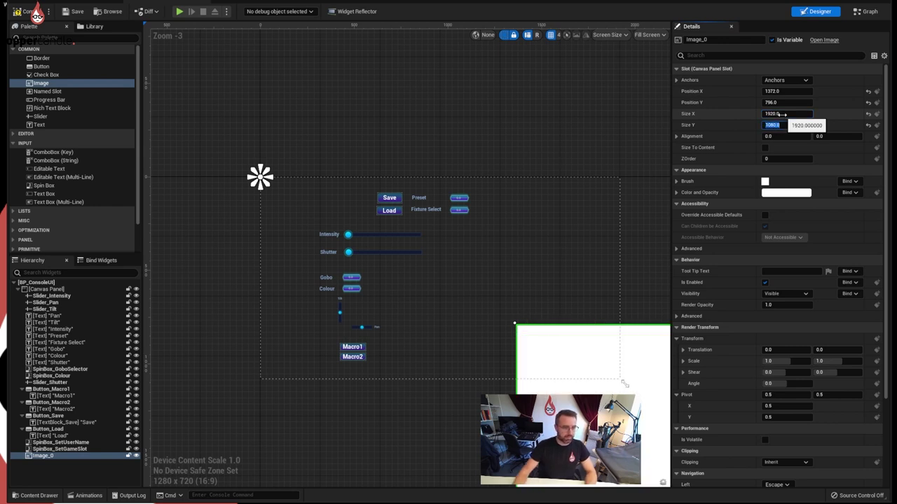
Step: Position the image at X 0, Y 0 and set its anchor to the centre of the canvas
key(shift+Tab)
key(shift+Tab)
key(shift+Tab)
key(shift+Tab)
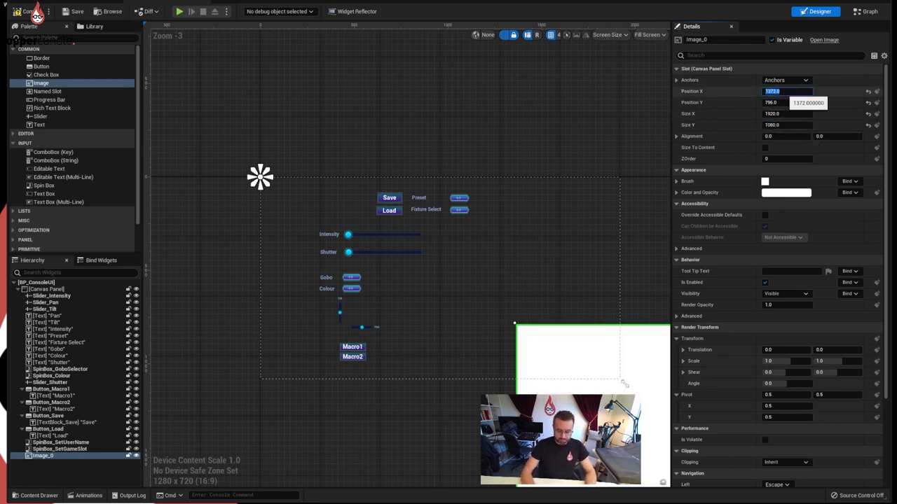
key(Tab)
text(0)
key(Tab)
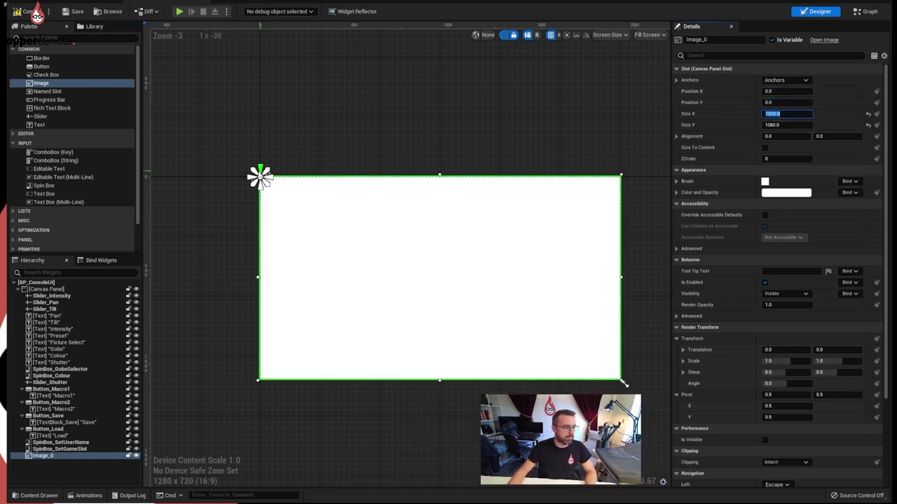
click(785, 80)
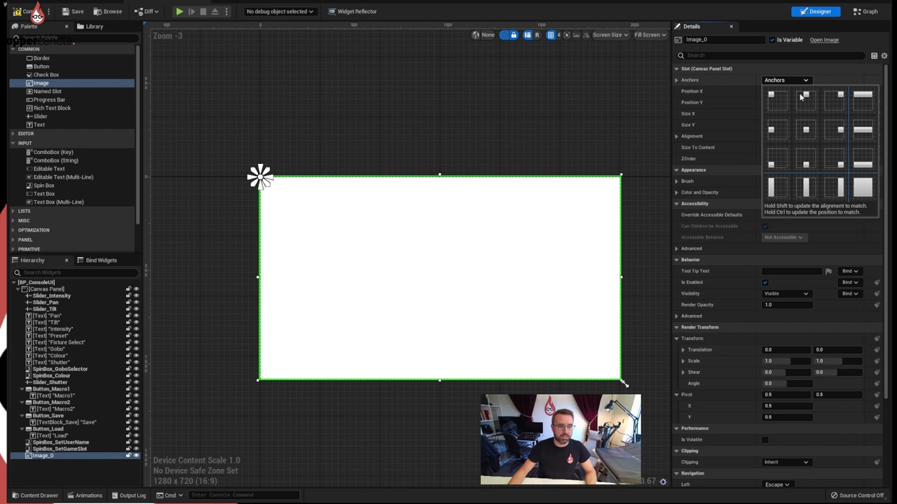
ctrl+click(806, 129)
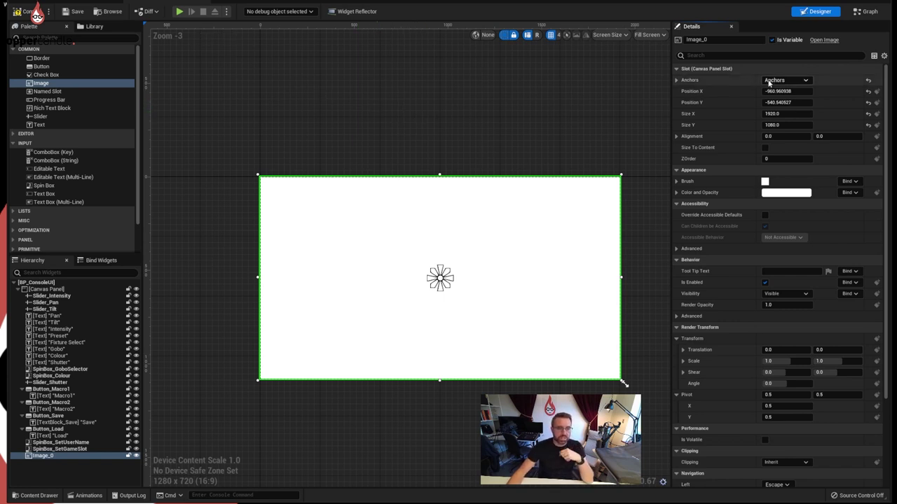
Step: Anchor the image to stretch across the whole canvas and set its ZOrder to -1 so it sits behind the controls
click(794, 80)
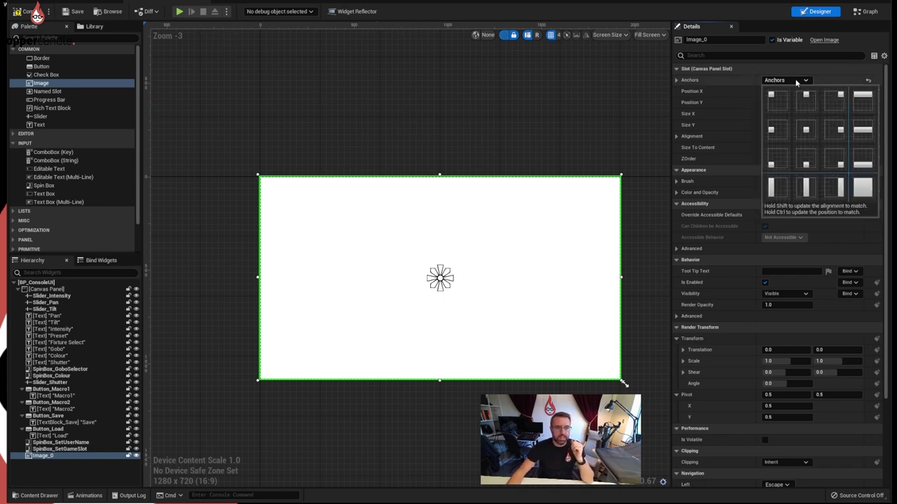
click(862, 187)
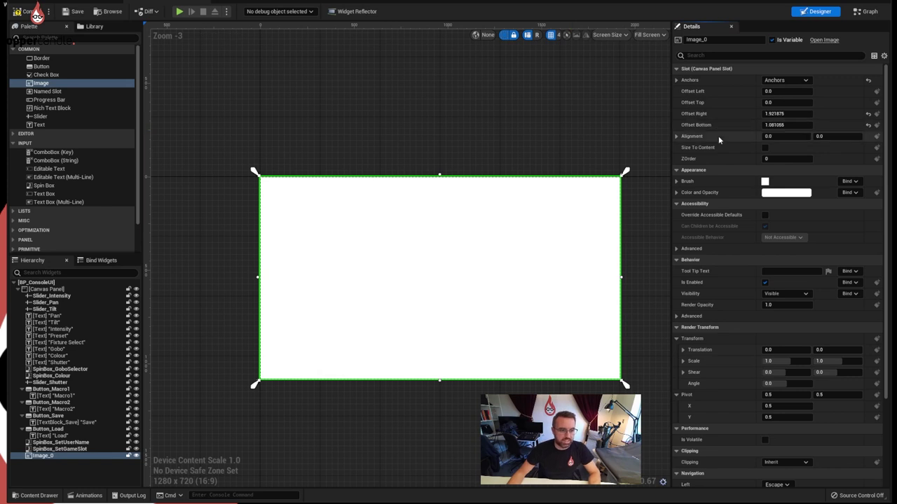
click(781, 82)
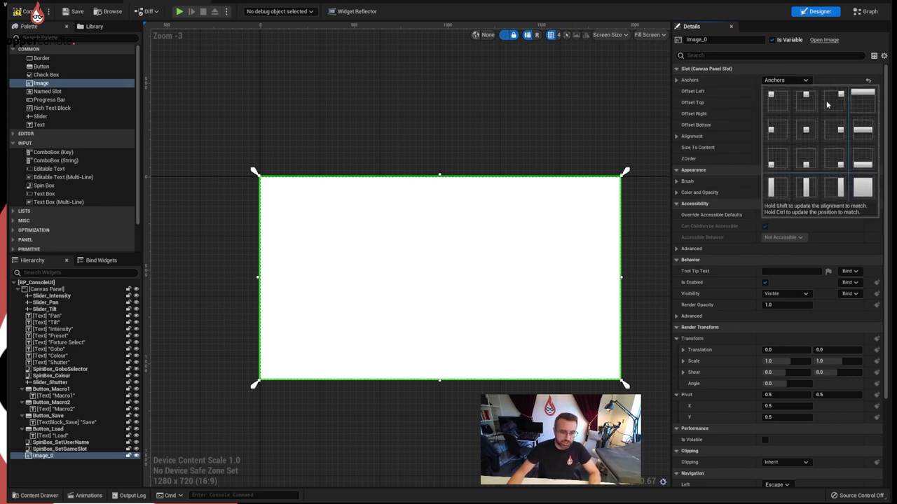
click(801, 82)
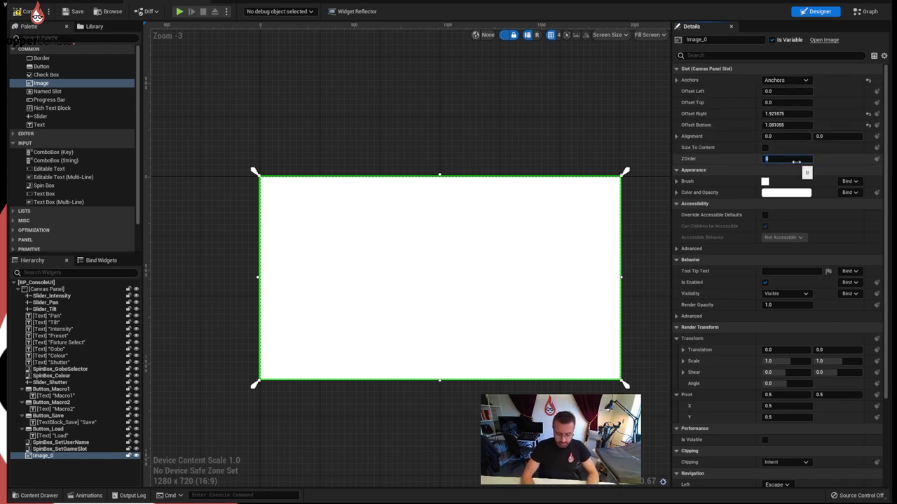
key(Return)
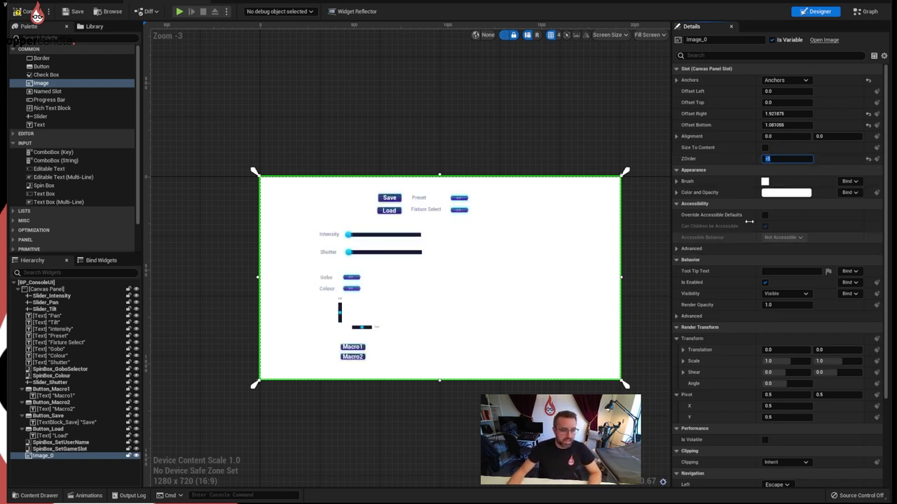
Step: Examine the image's colour and brush settings and browse the assets available for its brush image
click(677, 193)
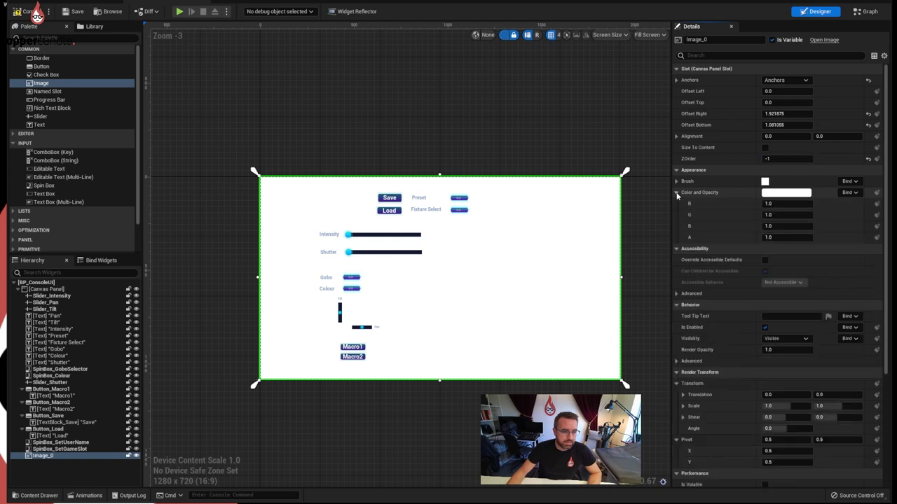
click(677, 193)
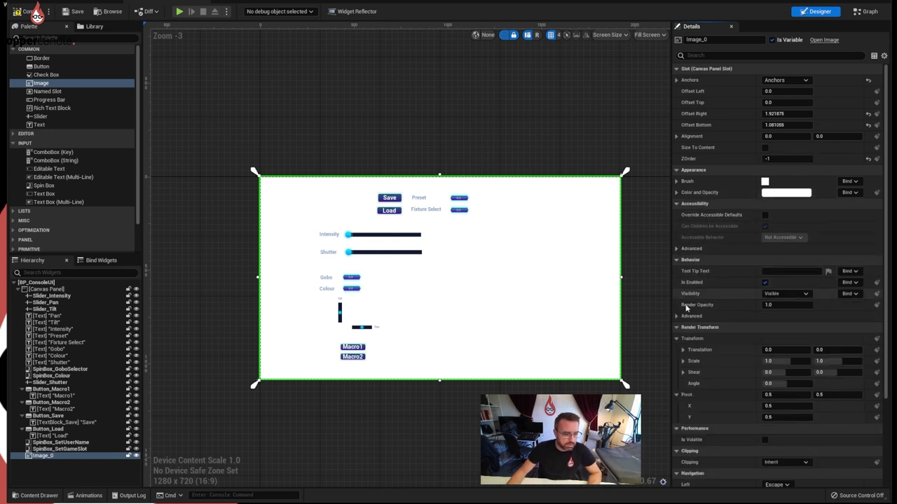
click(677, 181)
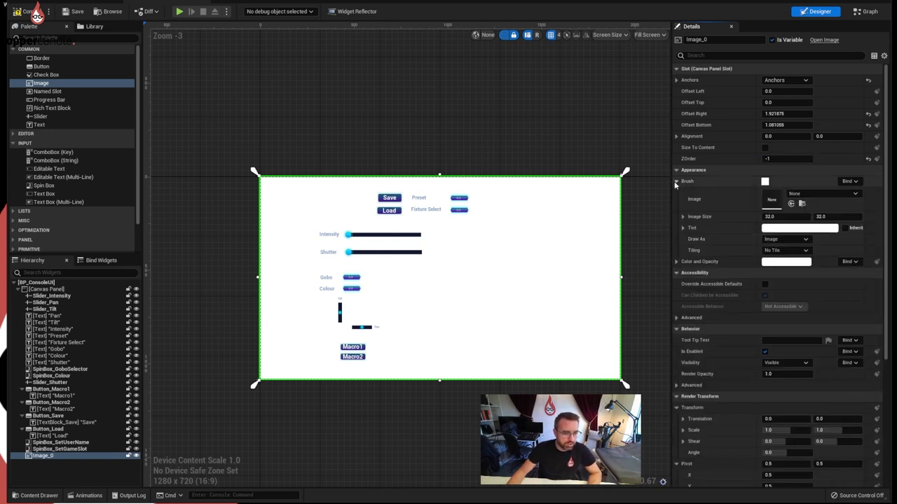
click(855, 194)
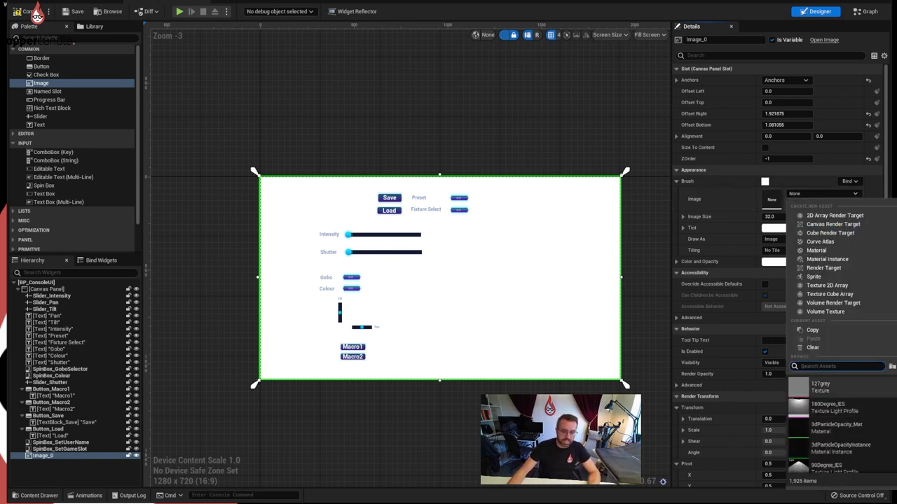
scroll(837, 428, down, 15)
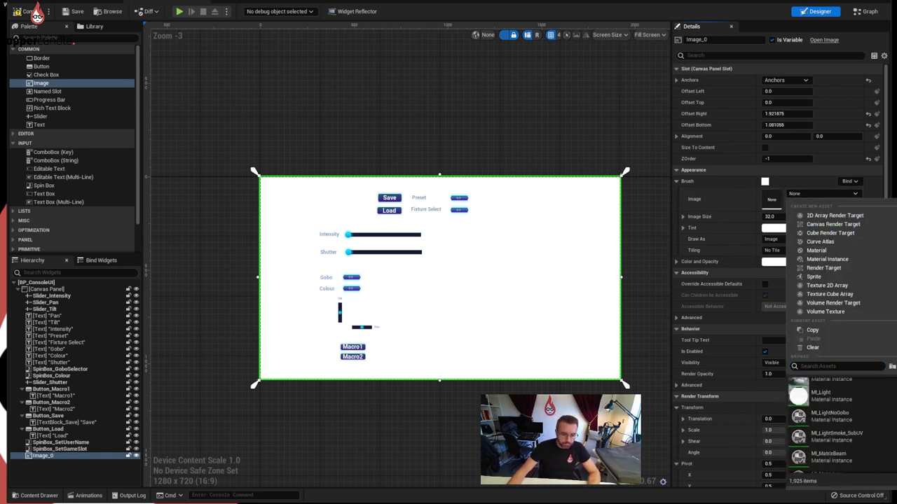
scroll(837, 428, down, 20)
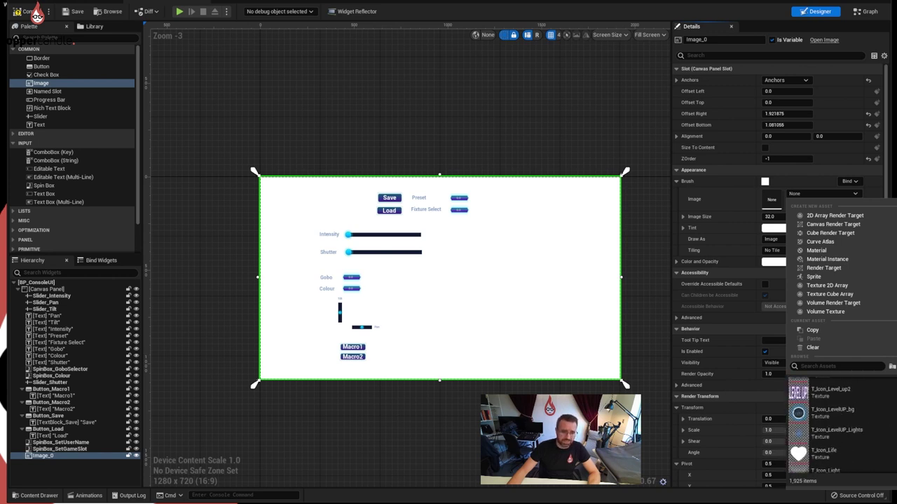
scroll(838, 427, up, 20)
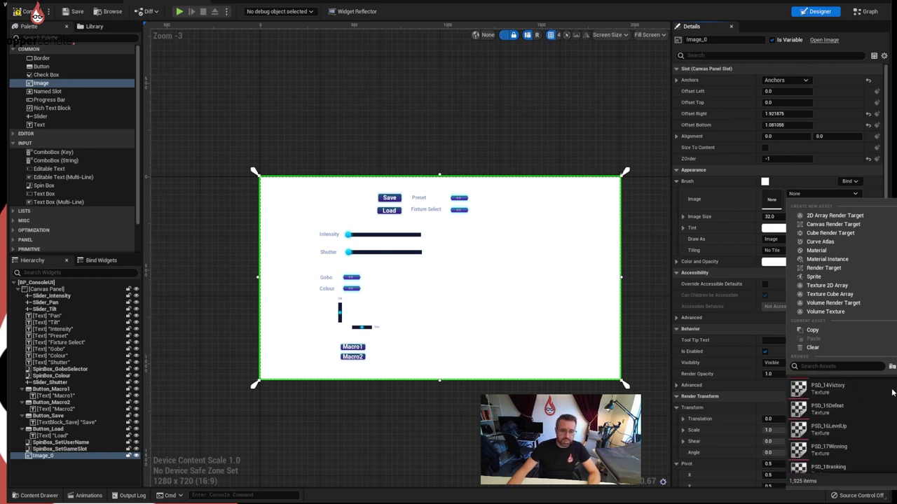
Step: In the WB_08Settings widget, select the bg_Settings background and locate its T_bg_Settings texture in the project content
click(638, 226)
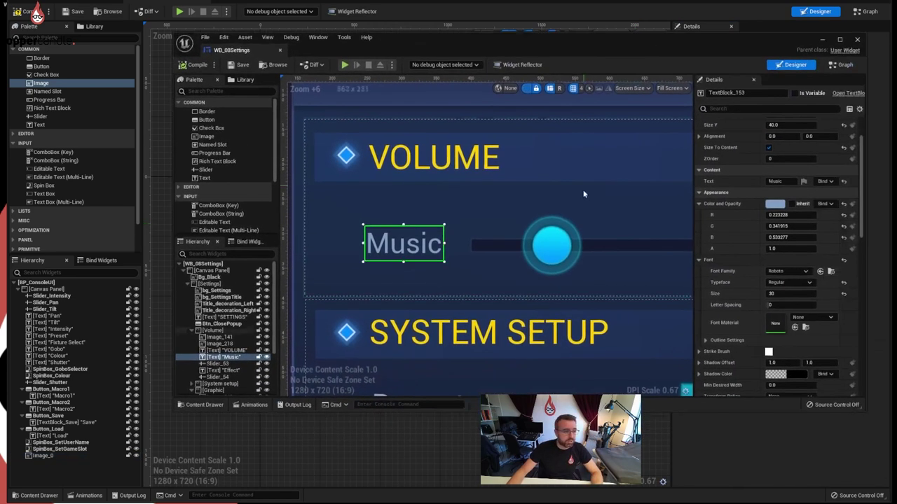
scroll(510, 199, up, 3)
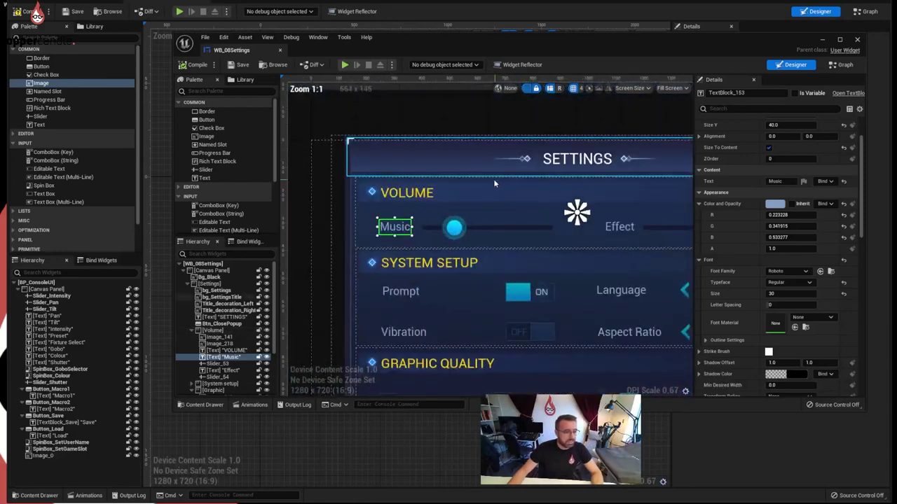
click(350, 194)
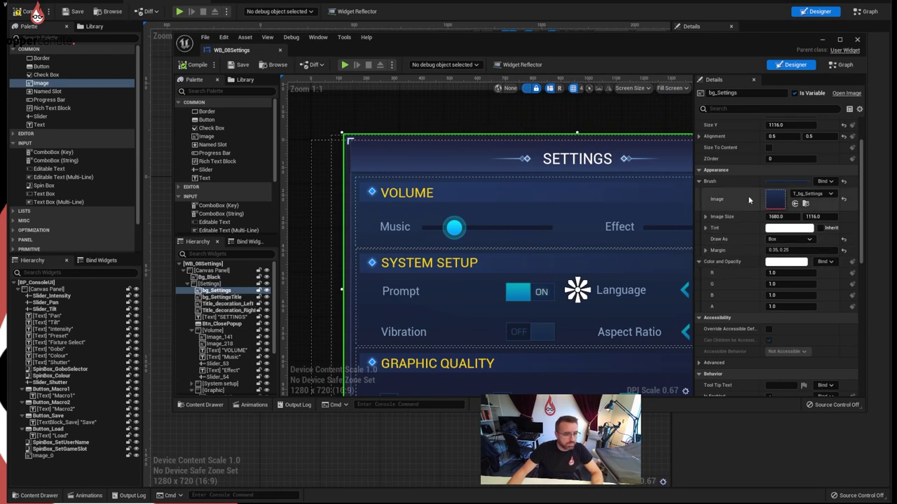
click(805, 203)
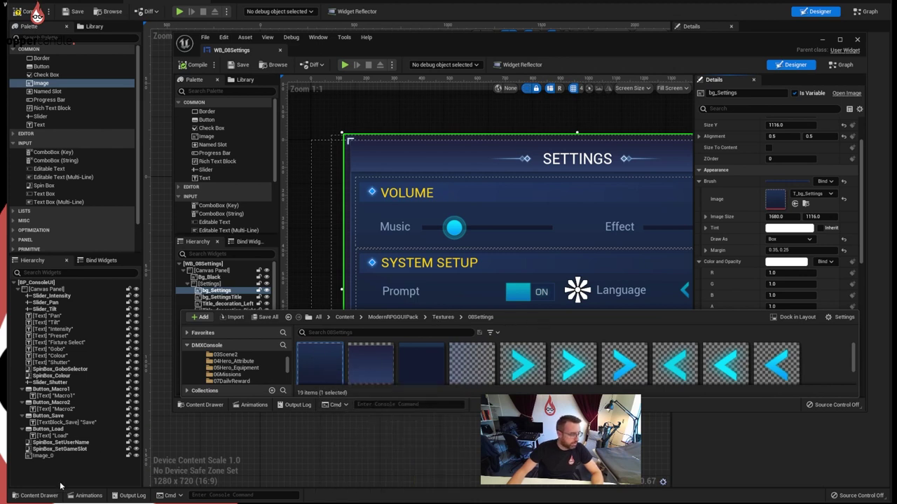
Step: Back in the console UI widget, assign the T_bg_Settings texture to the background image's brush
click(141, 425)
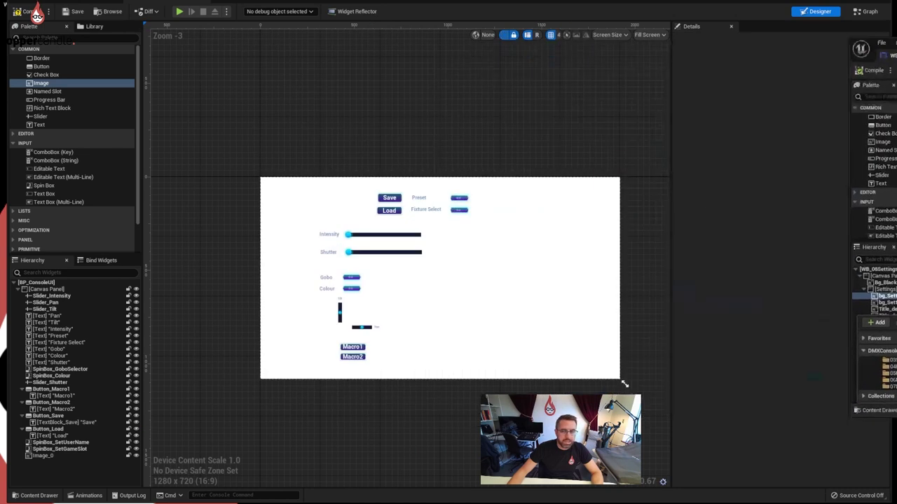
click(39, 495)
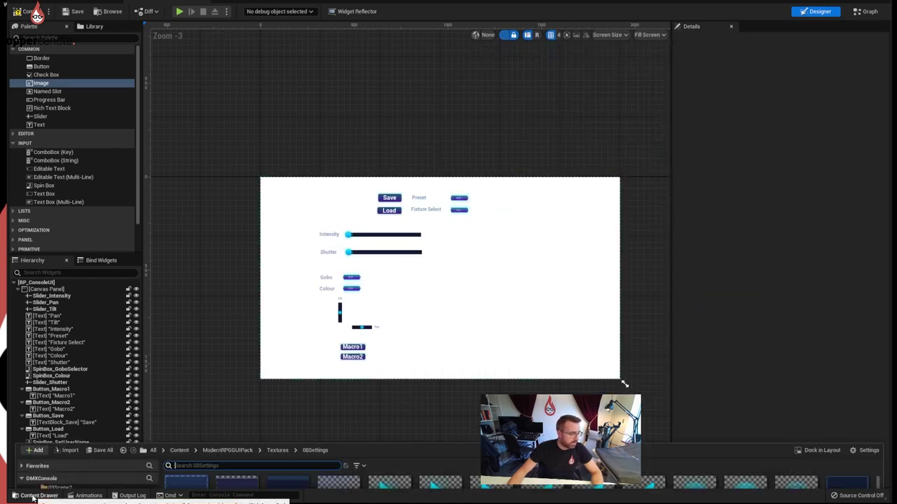
drag(446, 369, 581, 330)
click(38, 495)
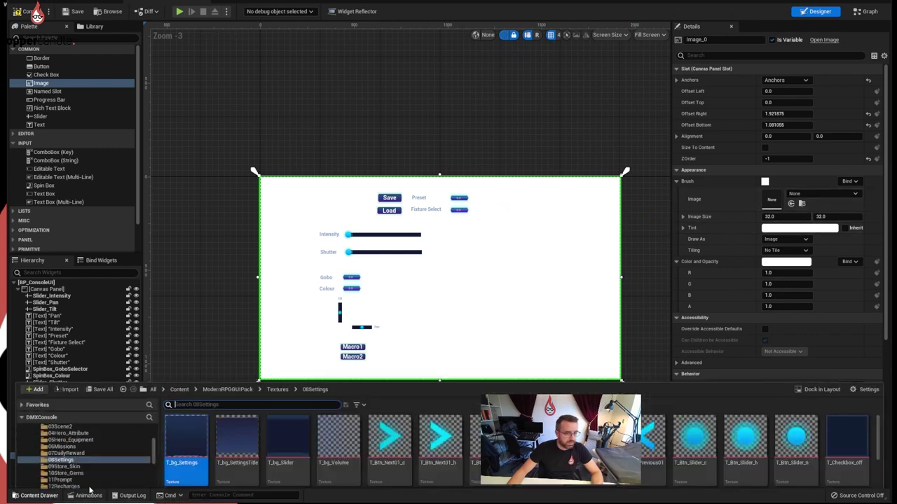
mouse_move(185, 424)
mouse_down()
mouse_move(639, 274)
mouse_move(786, 198)
mouse_move(776, 197)
mouse_up()
click(538, 140)
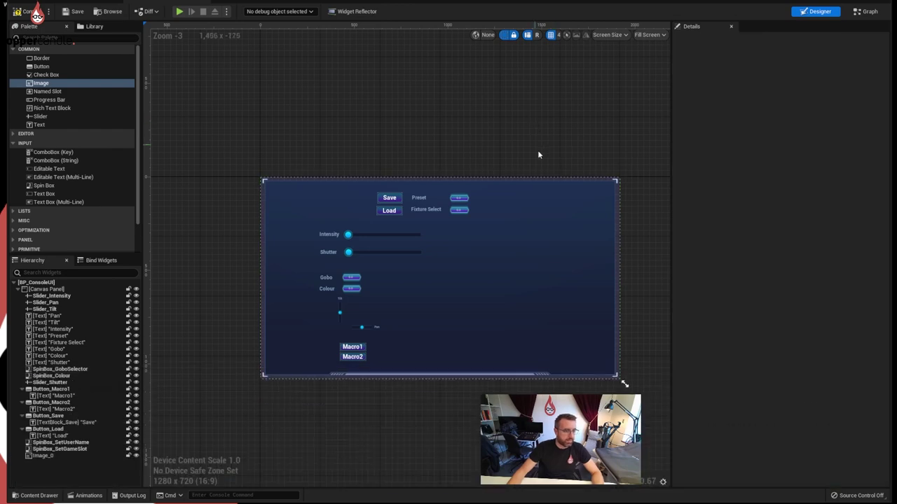
Step: Wrap the Save button in its own Canvas Panel
scroll(409, 250, up, 3)
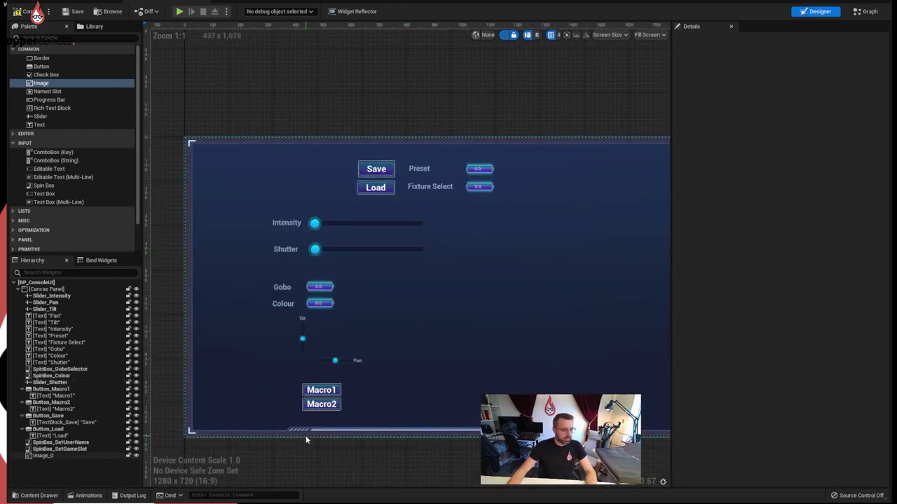
scroll(407, 369, up, 2)
right_drag(474, 295, 451, 380)
scroll(451, 379, down, 2)
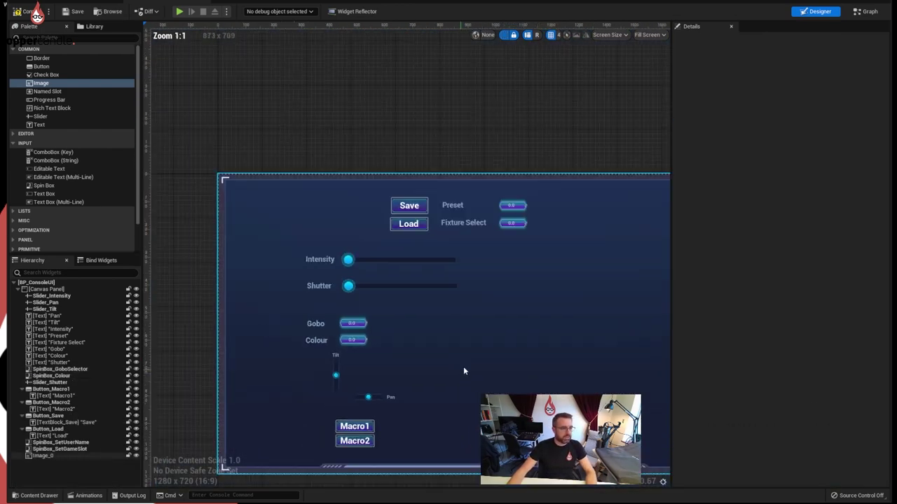
right_drag(477, 255, 365, 264)
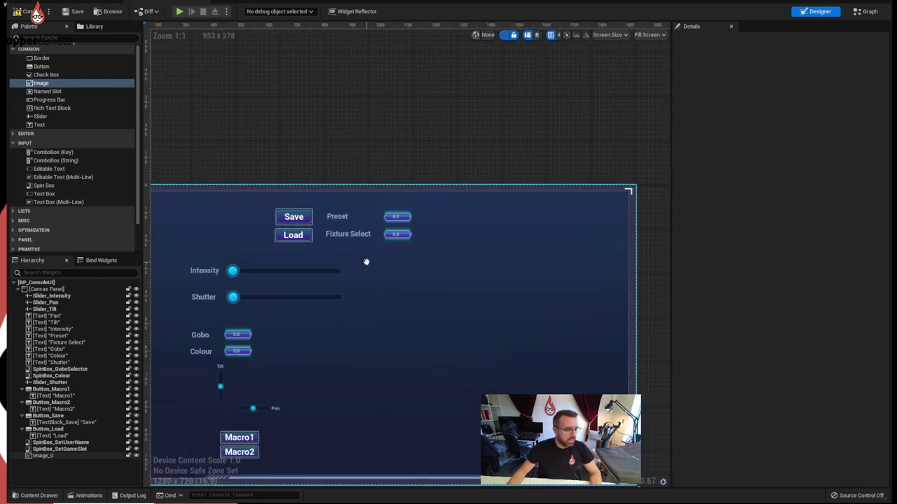
click(279, 222)
right_drag(280, 221, 343, 204)
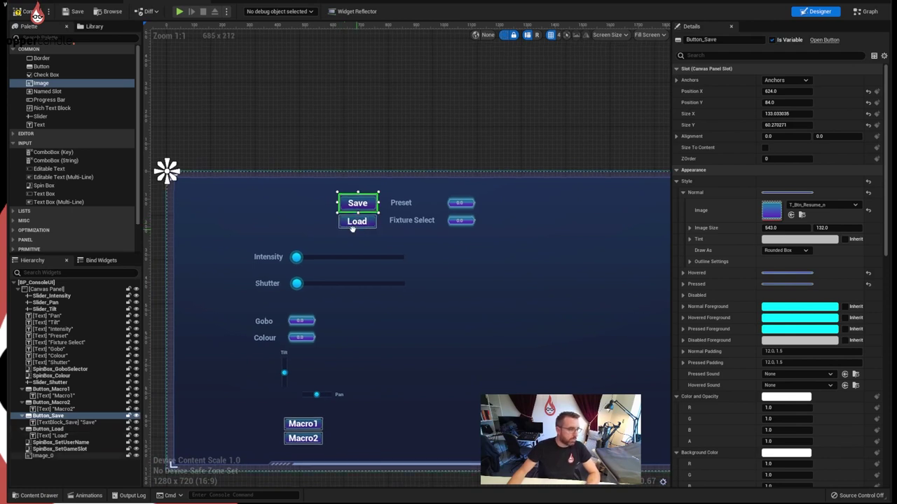
right_drag(343, 222, 331, 240)
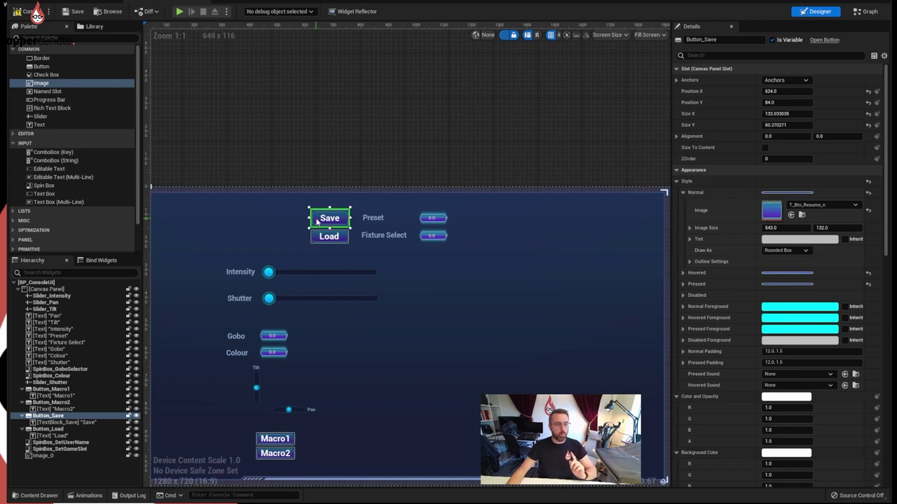
right_click(44, 417)
mouse_move(96, 491)
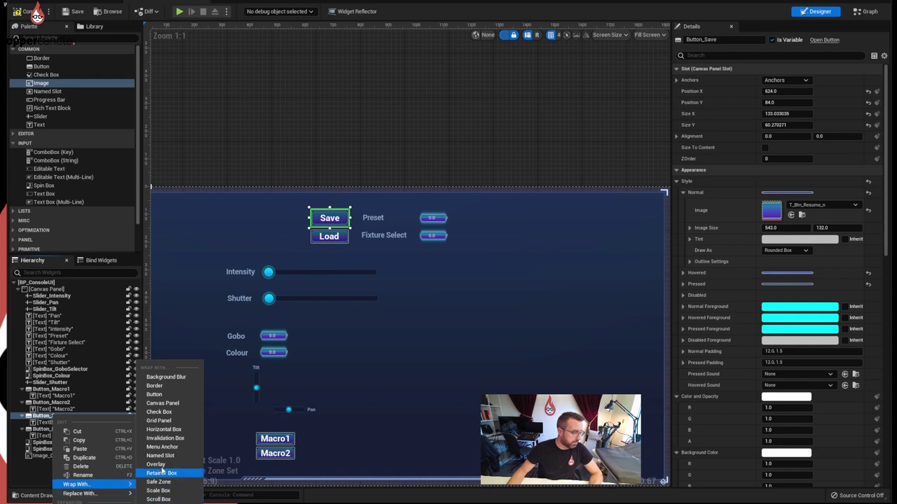
click(167, 405)
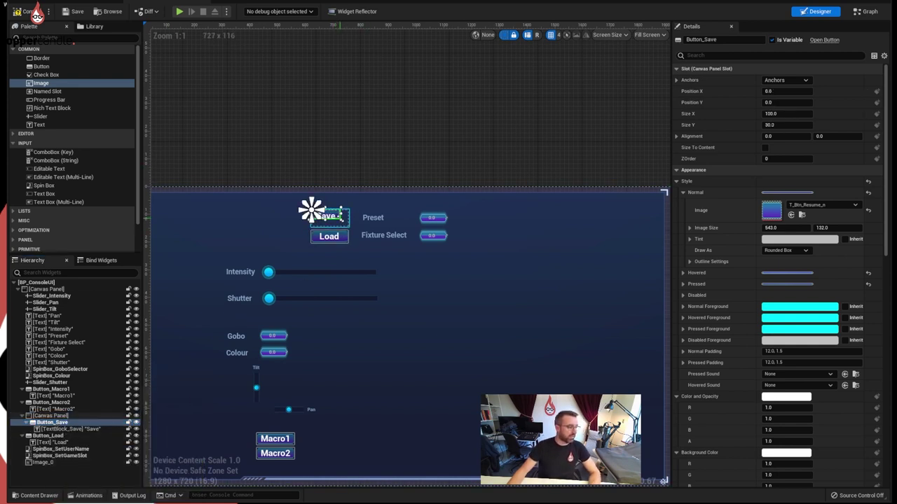
drag(342, 222, 487, 276)
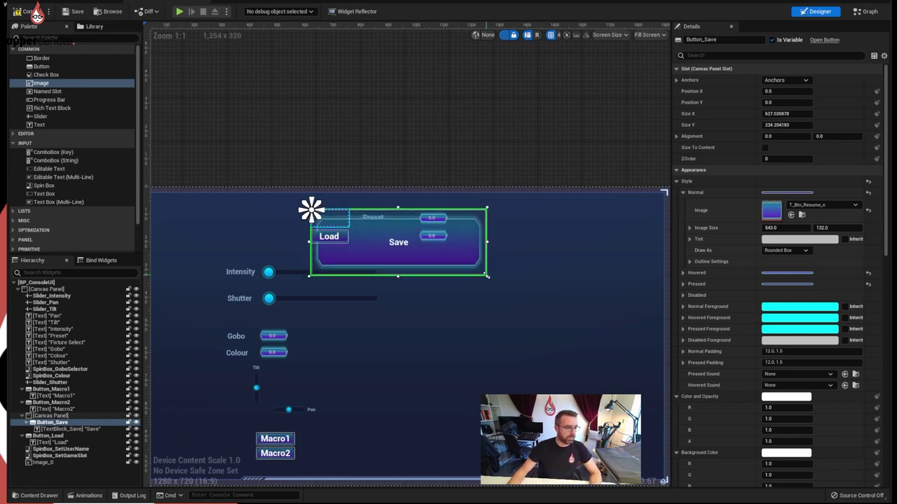
key(ctrl+z)
click(456, 242)
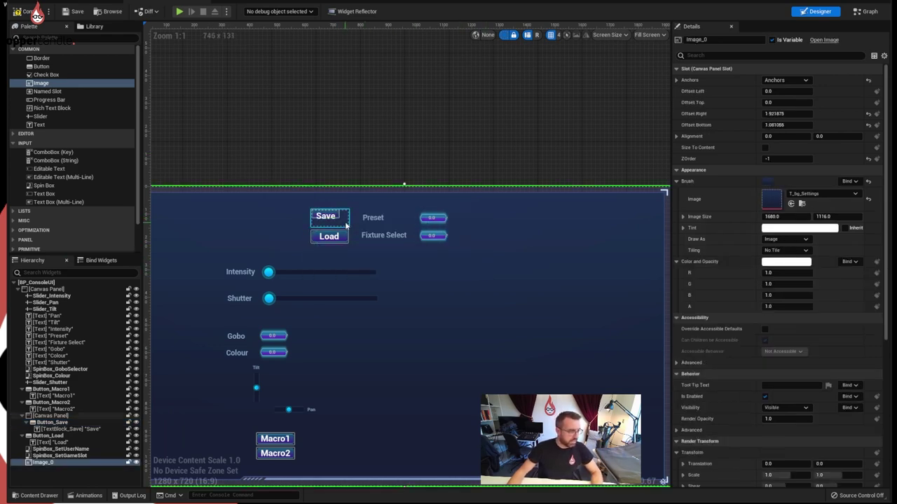
Step: Rename the nested Canvas Panel around the Save button to CanvasPanel_Preset
scroll(348, 224, up, 3)
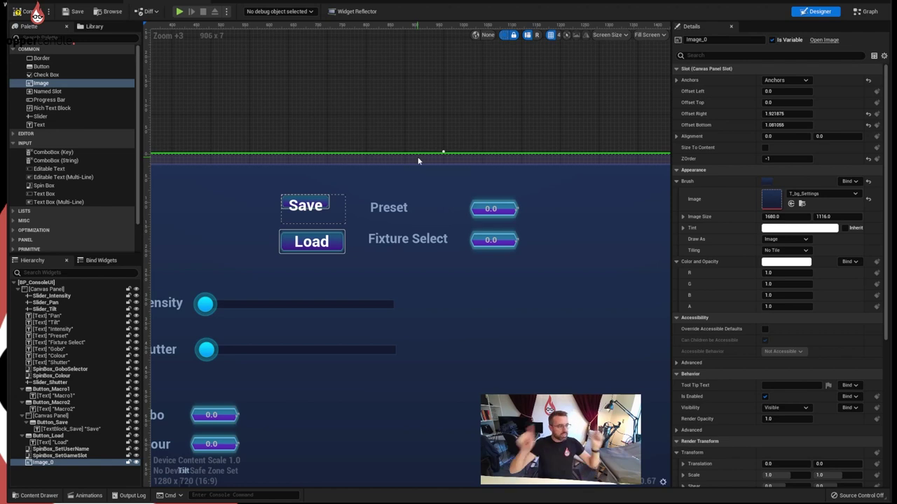
click(53, 289)
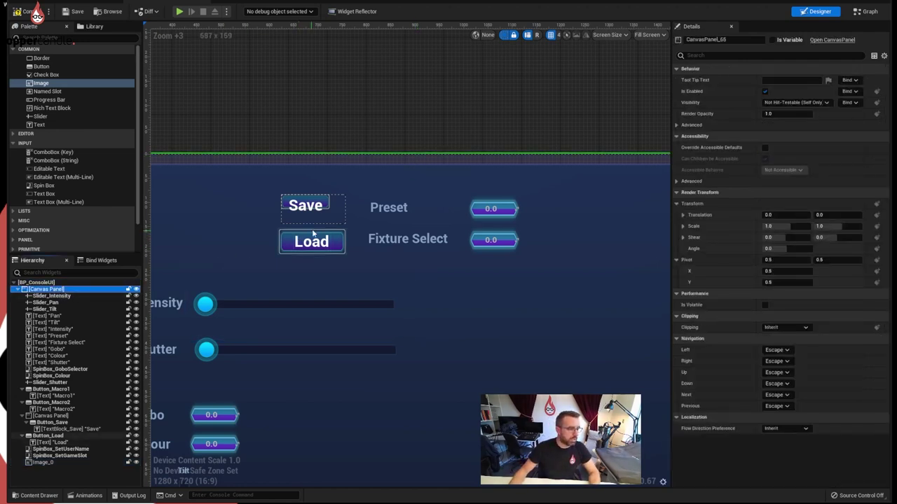
click(335, 218)
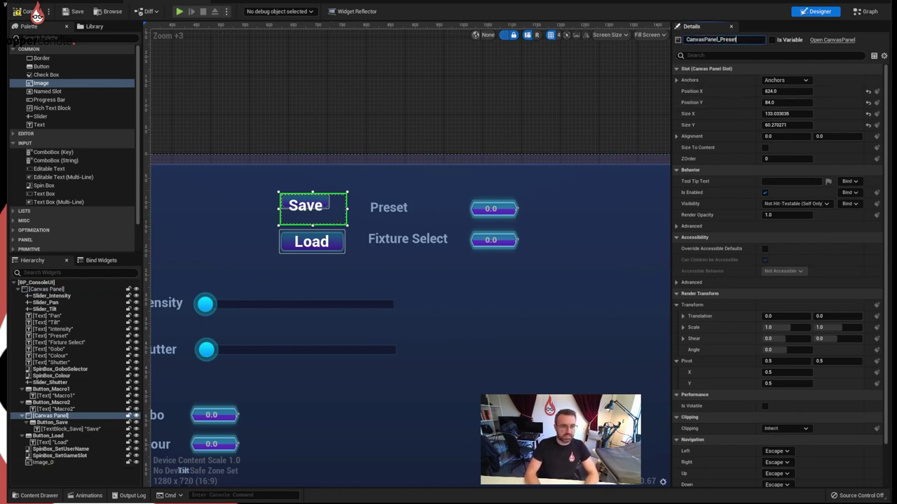
key(Return)
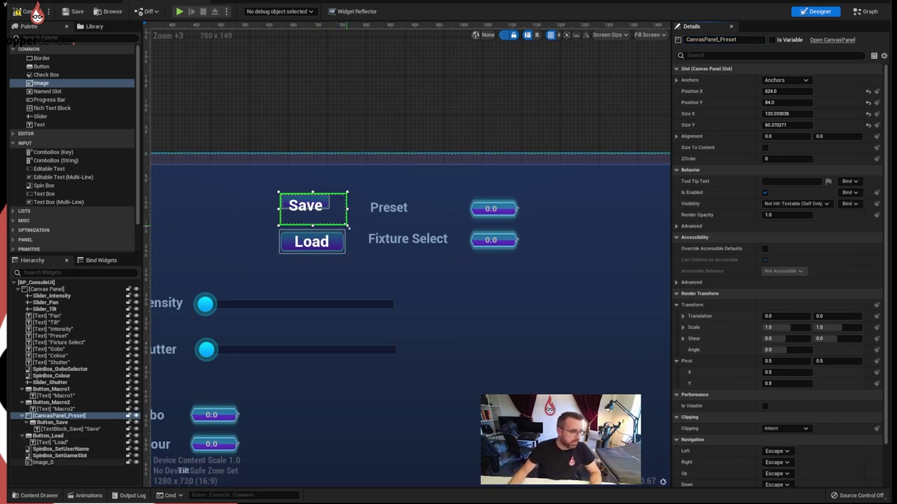
Step: Enlarge CanvasPanel_Preset to about 609 by 217 and move it to X 1152, Y 376 in the empty area of the canvas
drag(347, 227, 580, 301)
scroll(439, 285, down, 3)
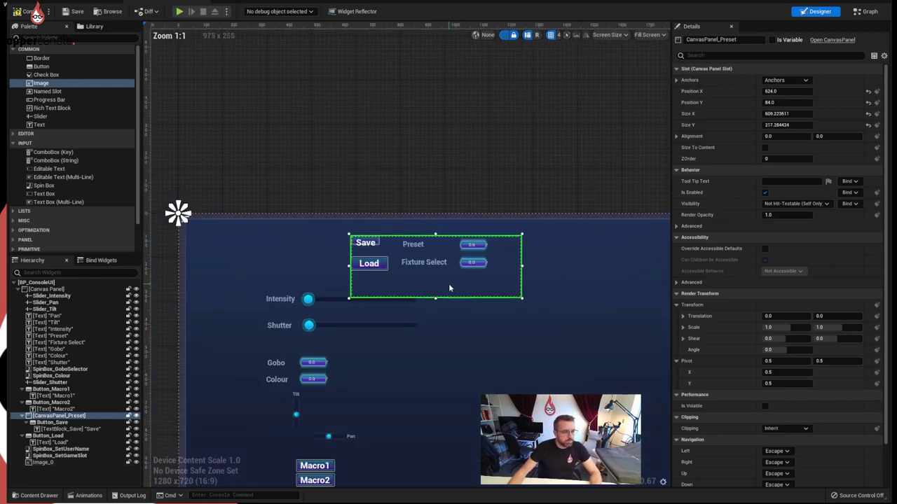
drag(448, 283, 597, 369)
right_drag(571, 365, 518, 356)
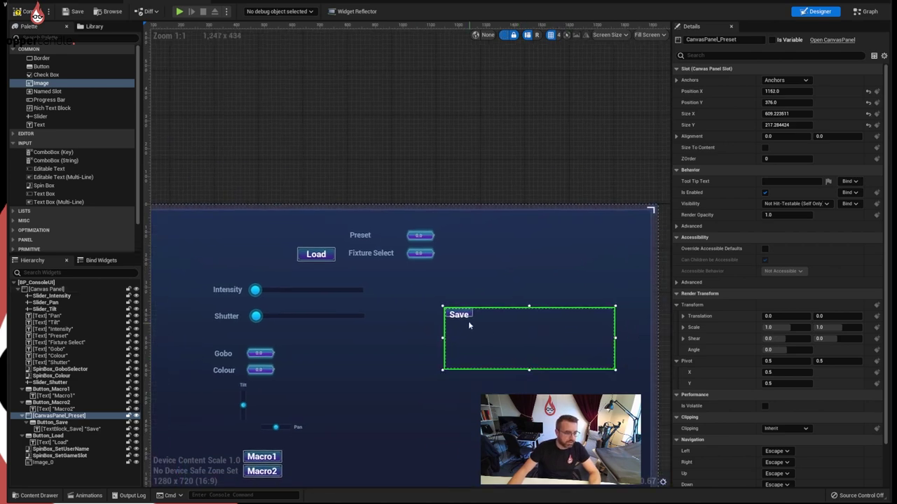
Step: Enlarge the Save button to about 140 by 56 and move it to X 44, Y 28 inside CanvasPanel_Preset
scroll(468, 321, up, 4)
click(418, 296)
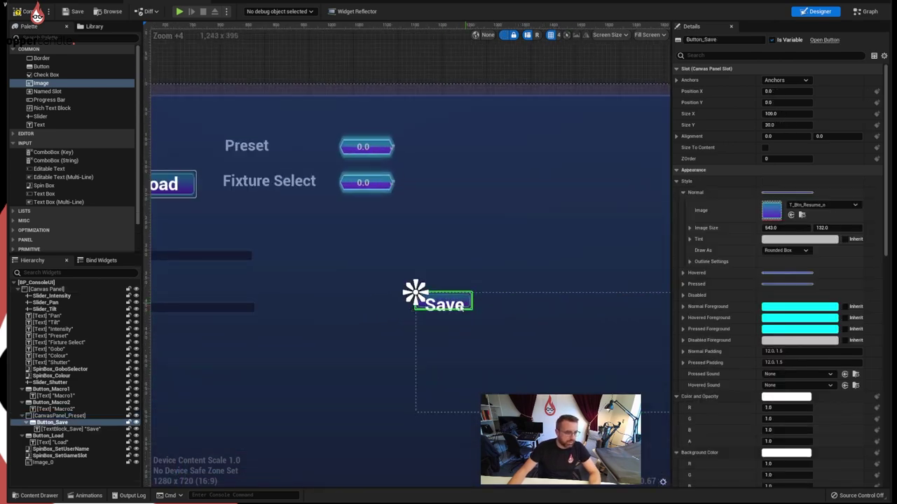
click(418, 297)
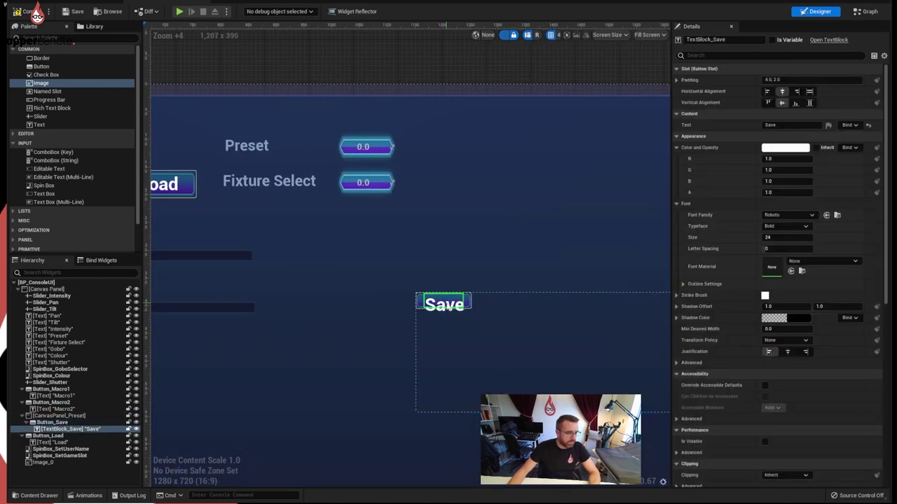
click(457, 312)
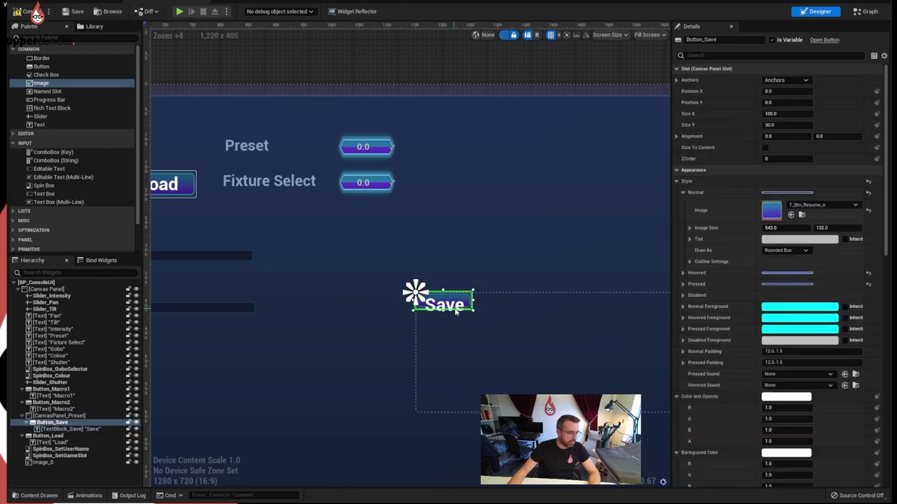
drag(479, 316, 507, 342)
scroll(508, 342, down, 4)
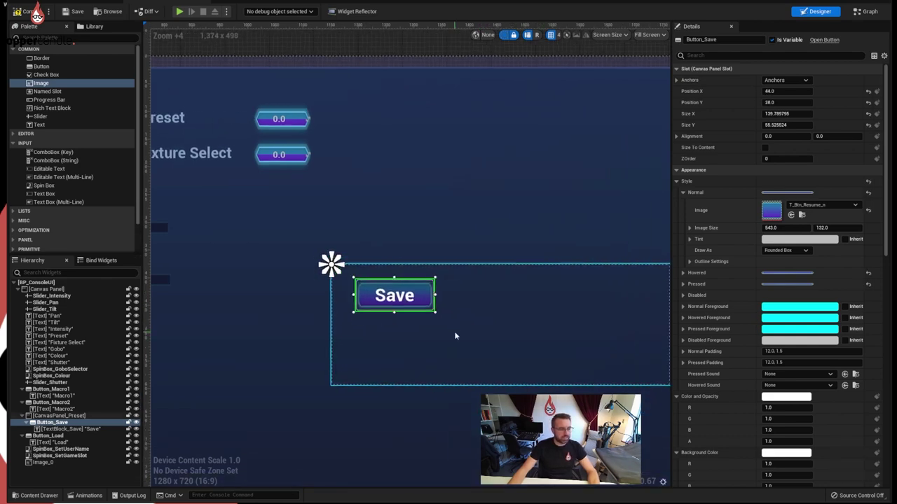
scroll(457, 338, up, 2)
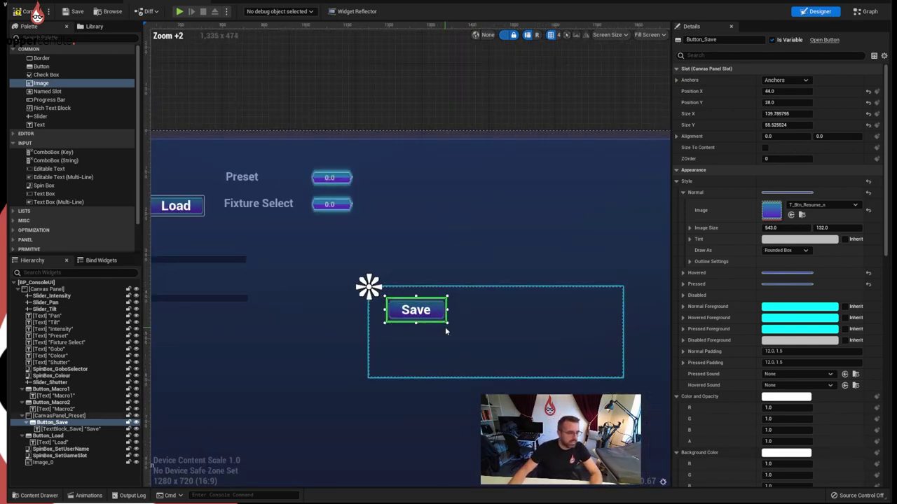
Step: Move the Load button below Save and make Button_Load a child of CanvasPanel_Preset in the hierarchy
click(196, 218)
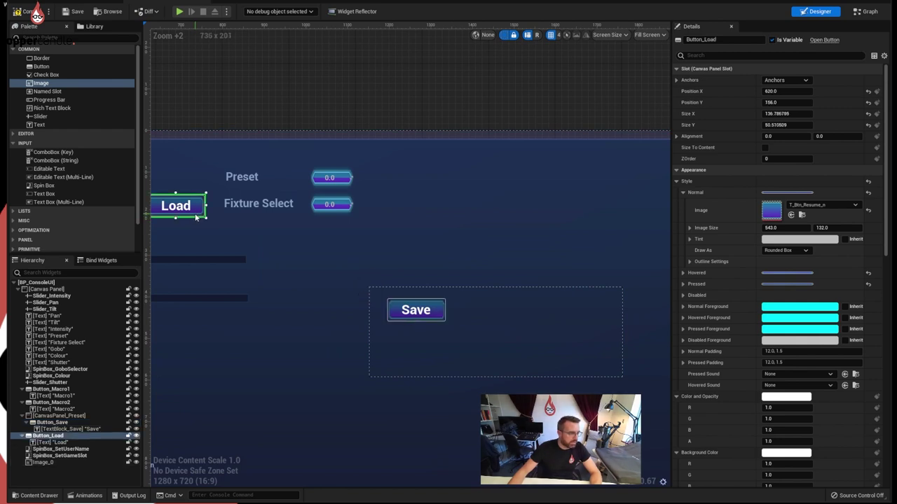
drag(263, 229, 435, 348)
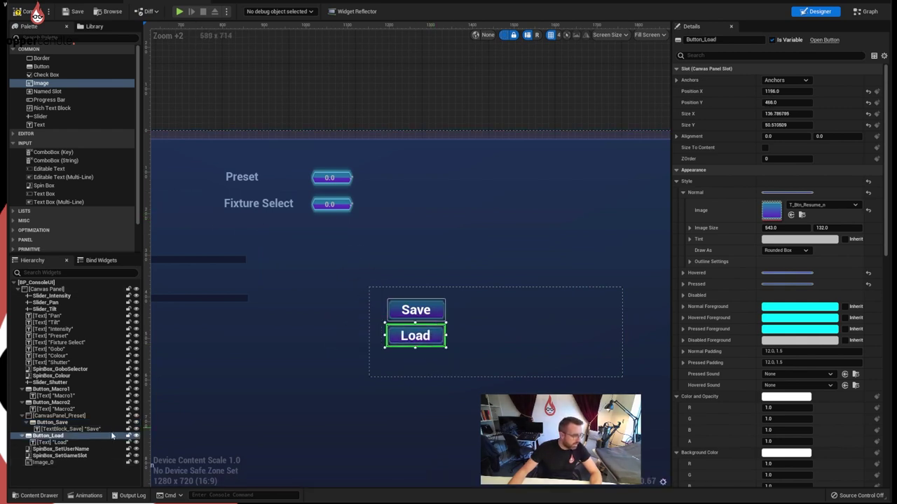
click(24, 417)
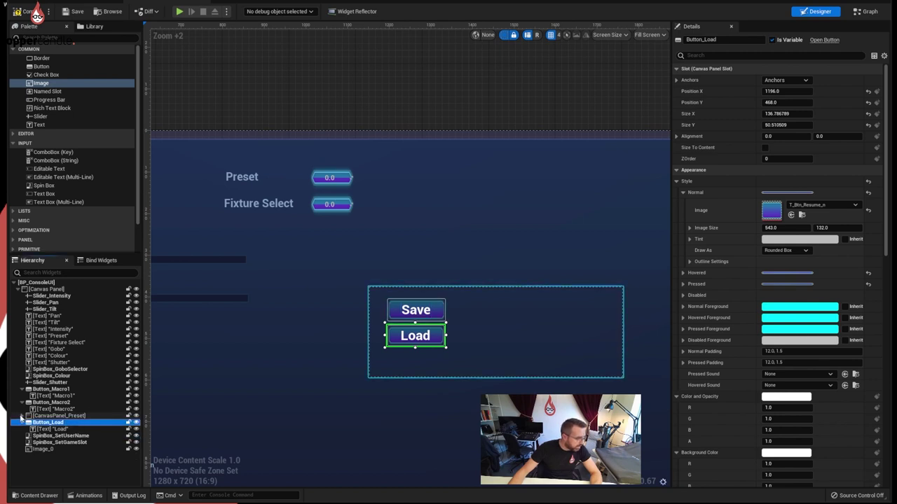
click(22, 417)
drag(44, 436, 48, 419)
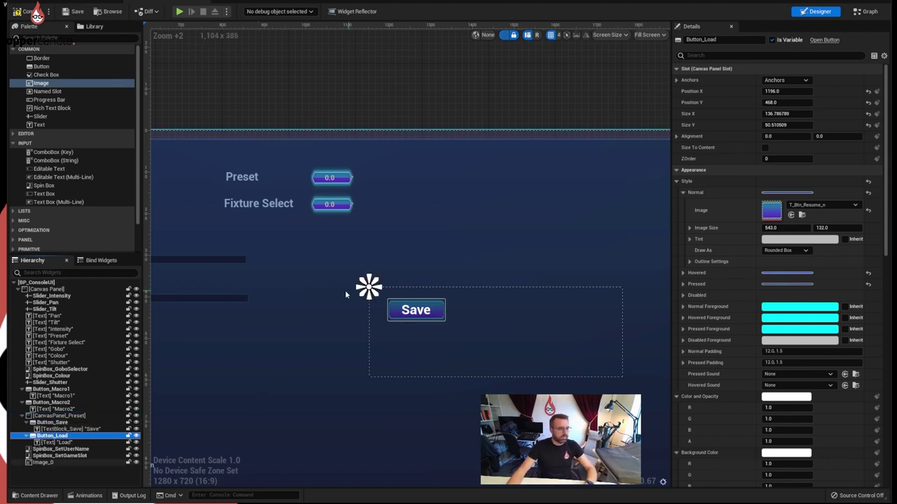
Step: Bring the Load button back from outside the canvas to X 48, Y 132 below Save inside CanvasPanel_Preset
scroll(526, 326, down, 3)
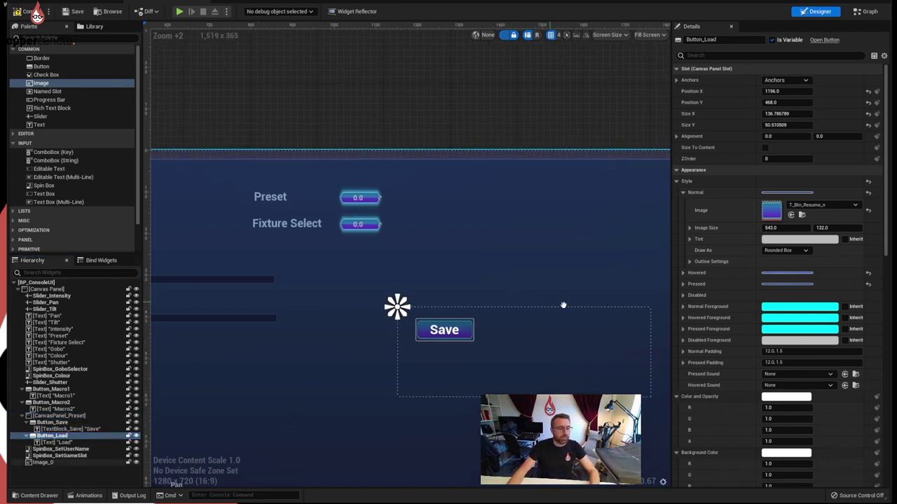
scroll(436, 237, down, 3)
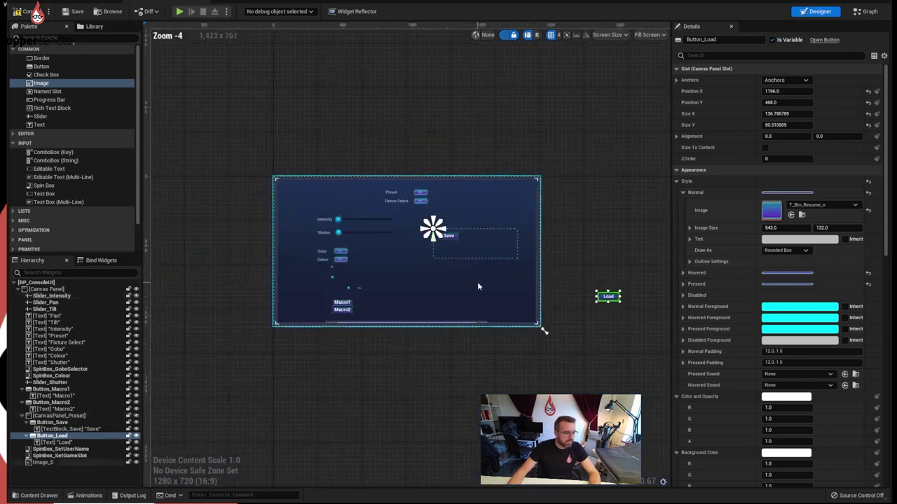
right_drag(628, 315, 618, 336)
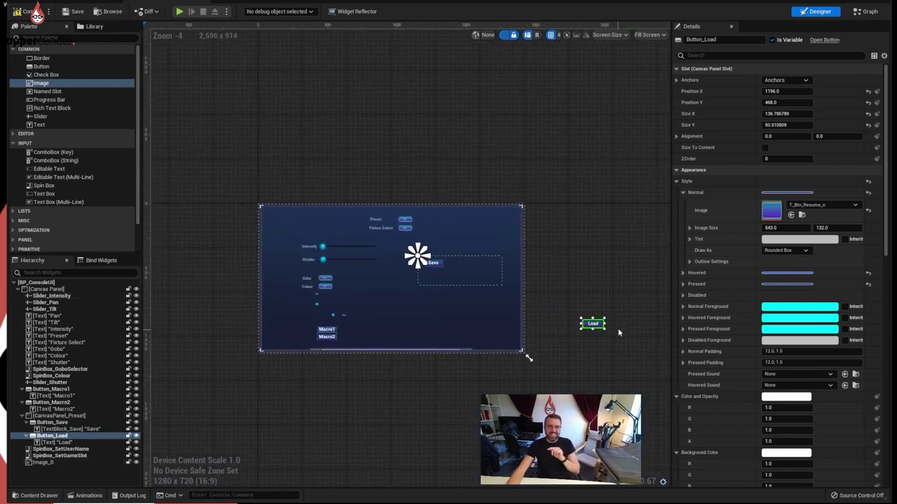
scroll(600, 328, up, 3)
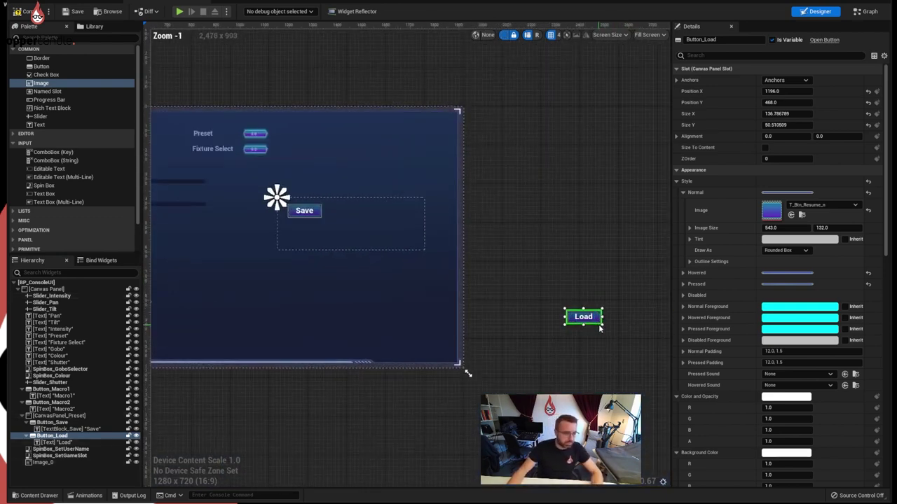
drag(353, 250, 325, 244)
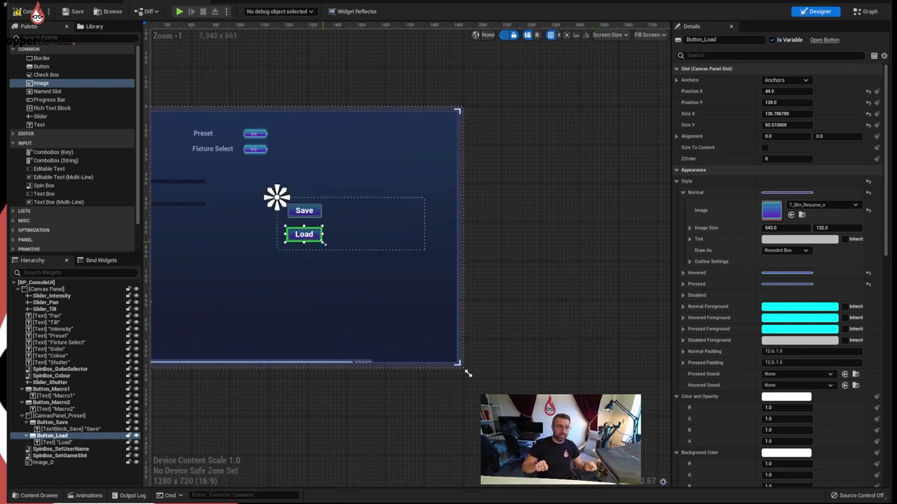
scroll(359, 279, up, 3)
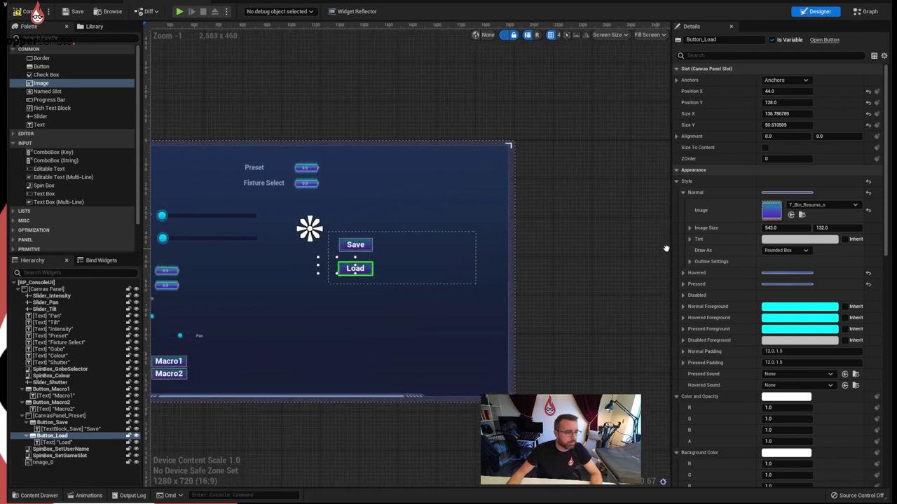
right_drag(359, 279, 434, 277)
scroll(424, 274, up, 2)
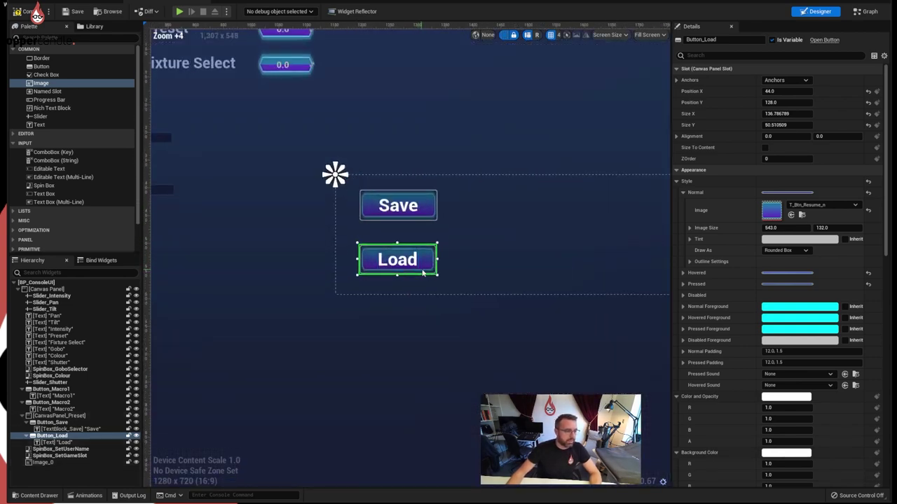
drag(434, 272, 437, 275)
Step: Make the Preset and Fixture Select labels and their two spin boxes children of CanvasPanel_Preset
right_drag(465, 252, 430, 318)
scroll(430, 322, down, 3)
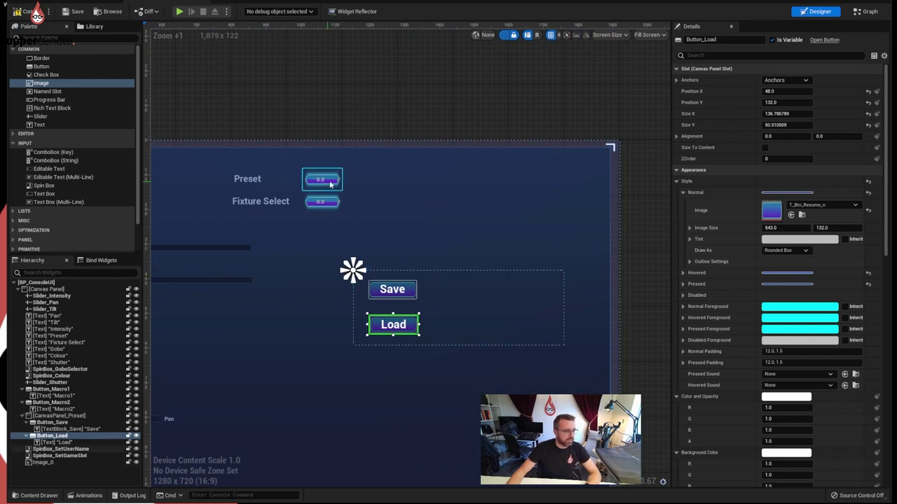
click(330, 183)
ctrl+click(332, 204)
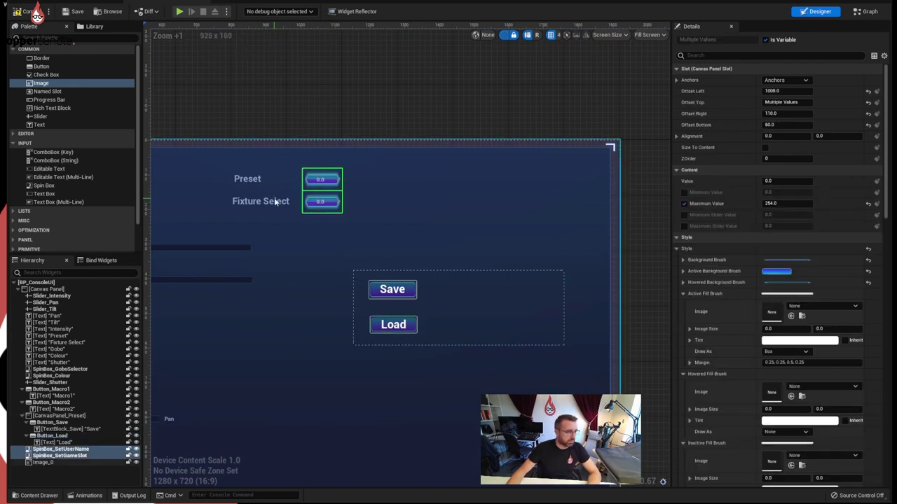
ctrl+click(257, 202)
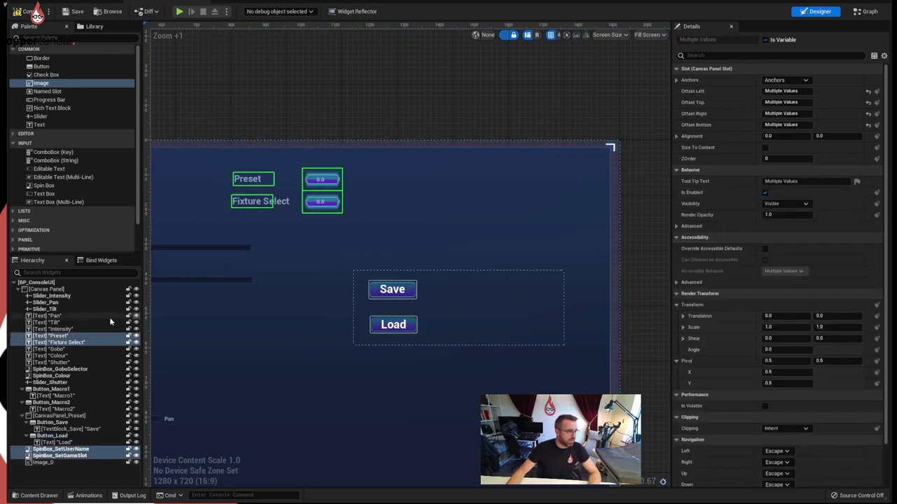
click(65, 339)
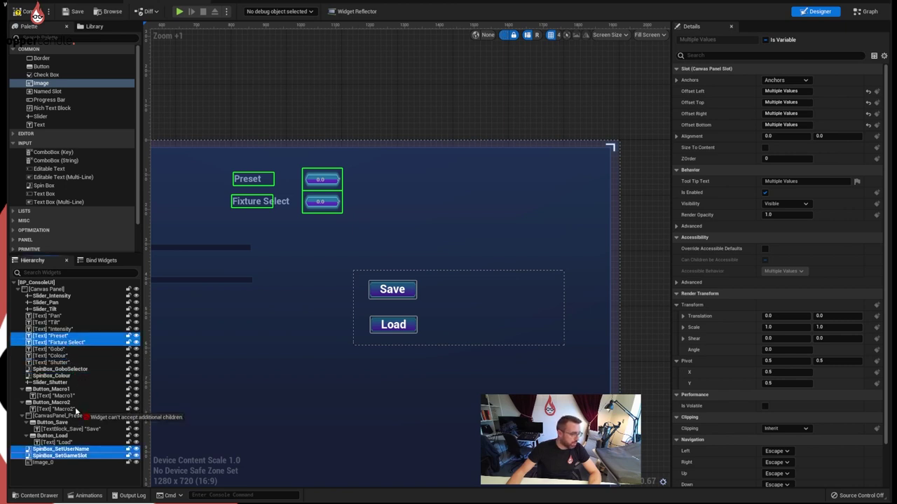
drag(76, 412, 71, 416)
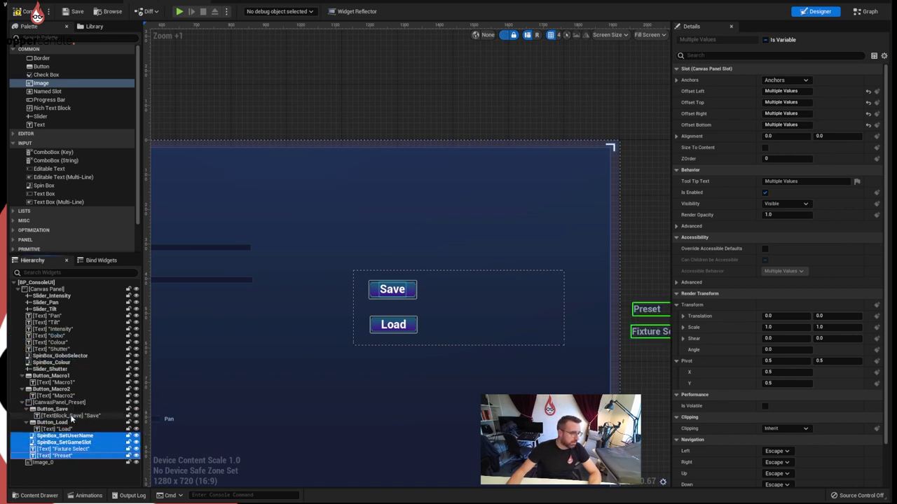
Step: Move the Preset and Fixture Select labels and spin boxes together into the preset panel beside the Save and Load buttons
right_drag(374, 341, 555, 365)
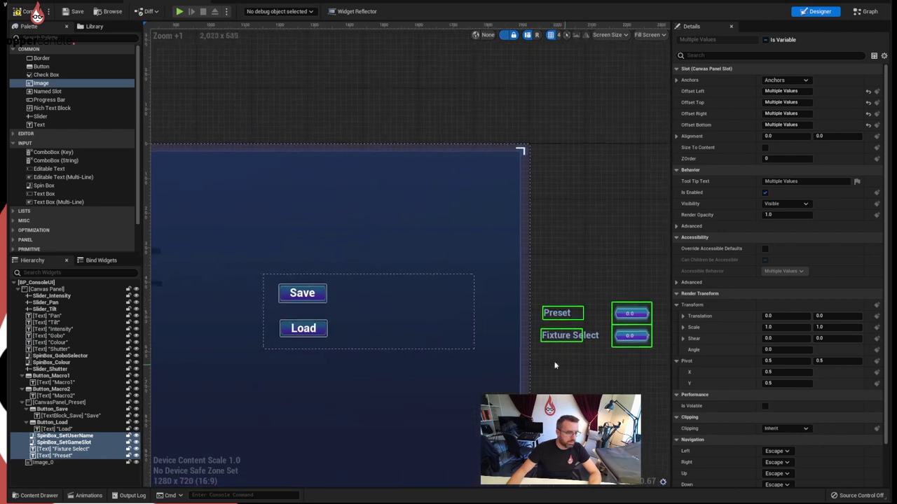
drag(557, 316, 364, 300)
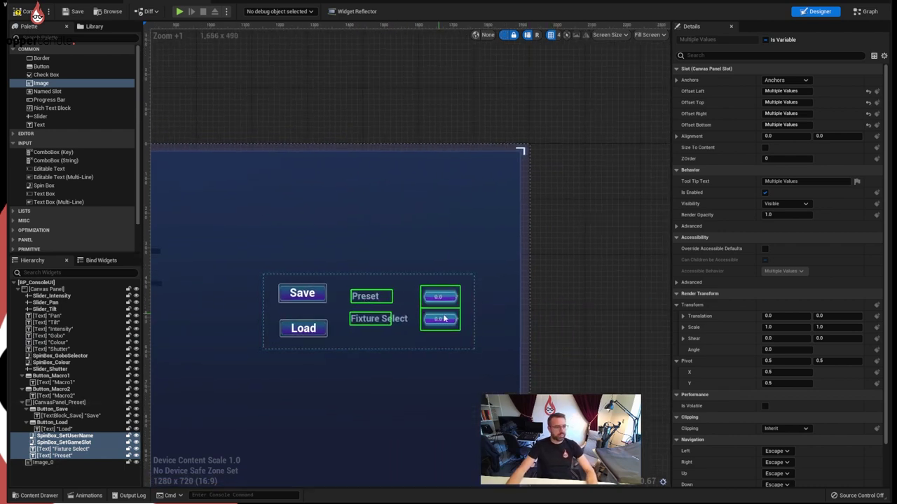
right_drag(441, 317, 474, 310)
click(570, 308)
scroll(440, 323, up, 2)
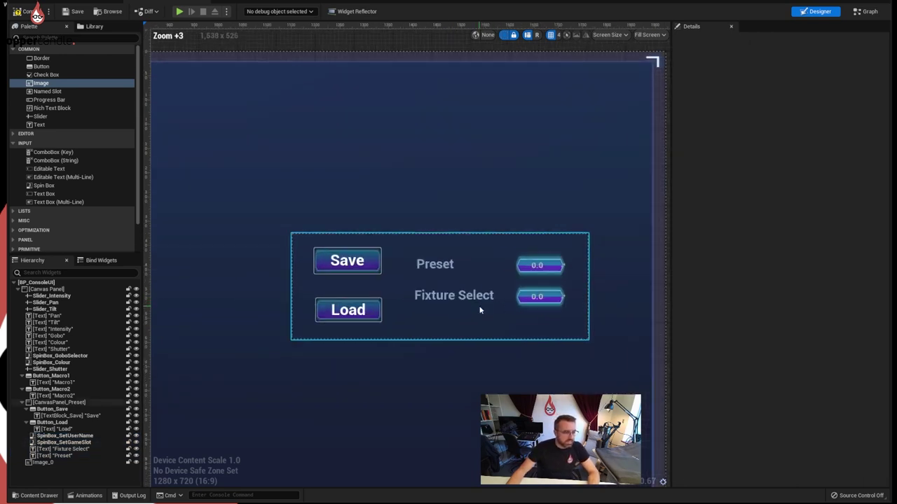
Step: Move the Fixture Select label and its spin box down together, level with the Load button
click(537, 297)
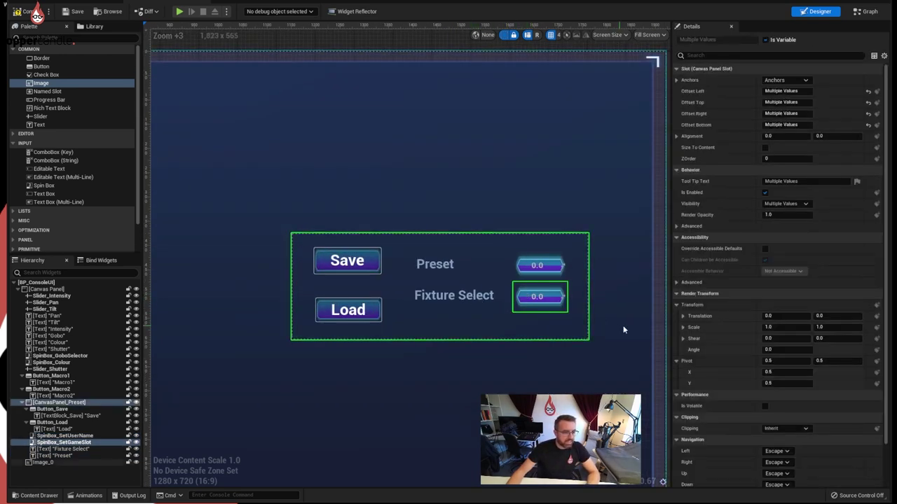
click(649, 319)
click(513, 299)
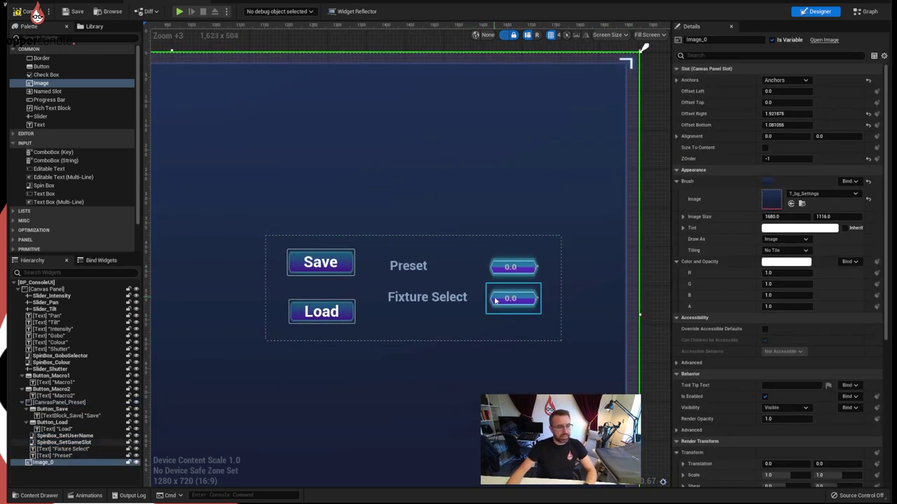
ctrl+click(392, 300)
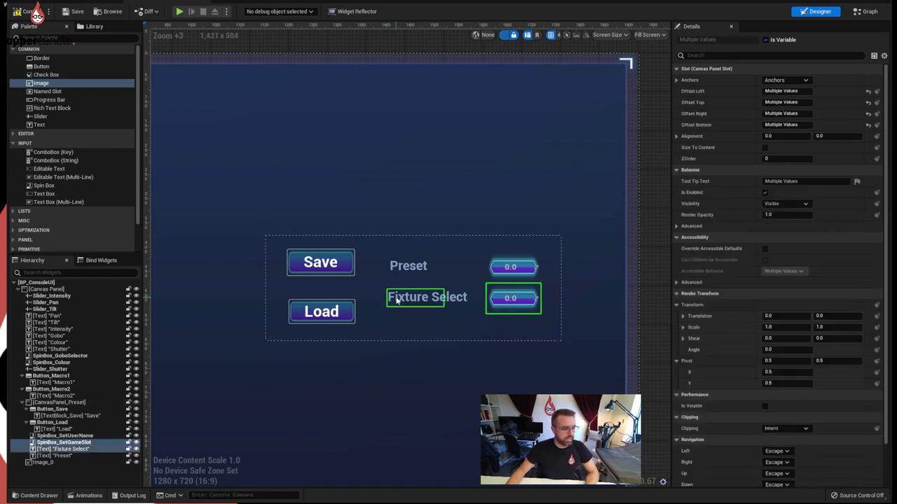
drag(396, 307, 399, 314)
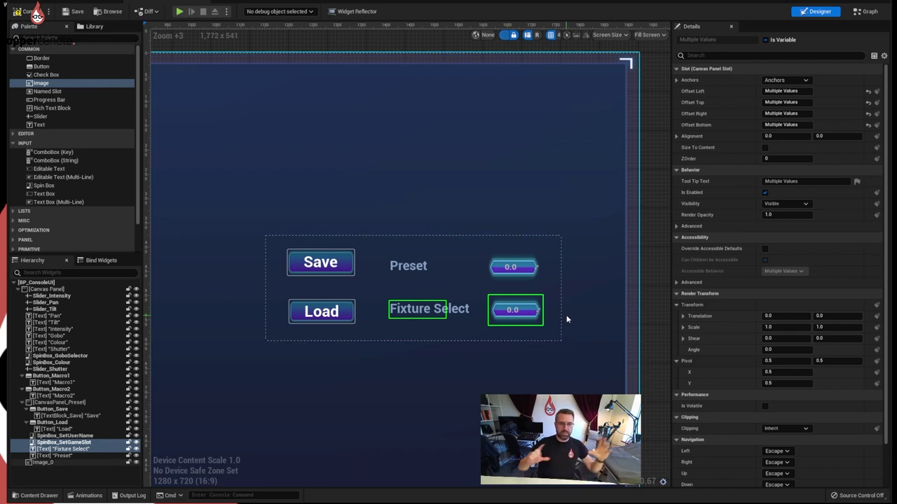
Step: Nudge the Preset label and its spin box slightly to the right, keeping them level with the Save button
click(409, 265)
ctrl+click(495, 268)
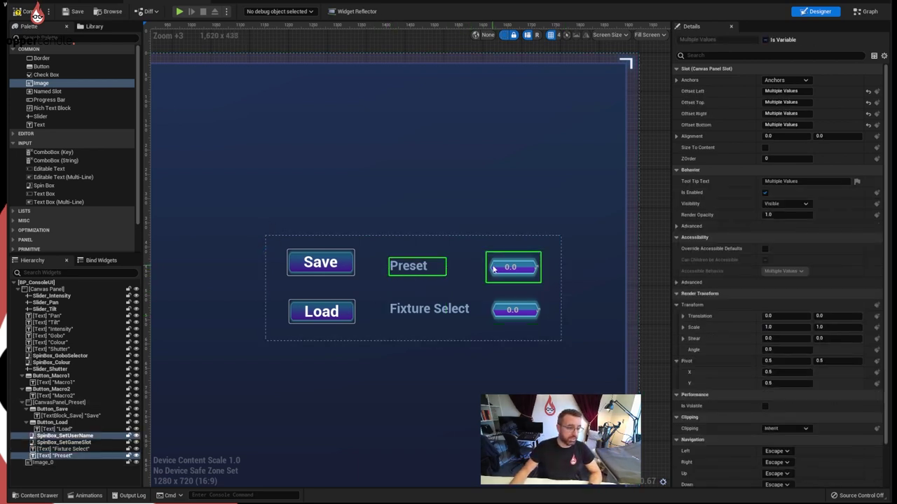
drag(494, 269, 497, 267)
Step: Anchor the Fixture Select spin box to the preset panel's bottom-right corner and the Preset spin box to its top-right corner
click(508, 308)
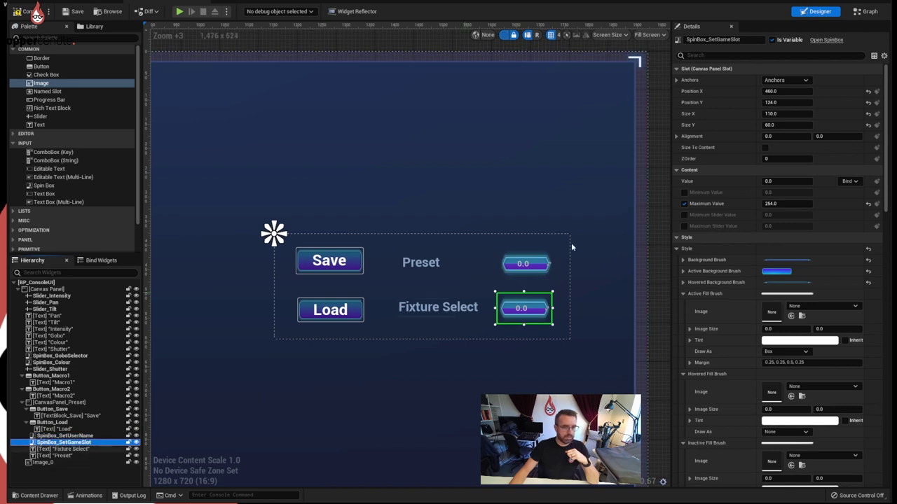
click(807, 80)
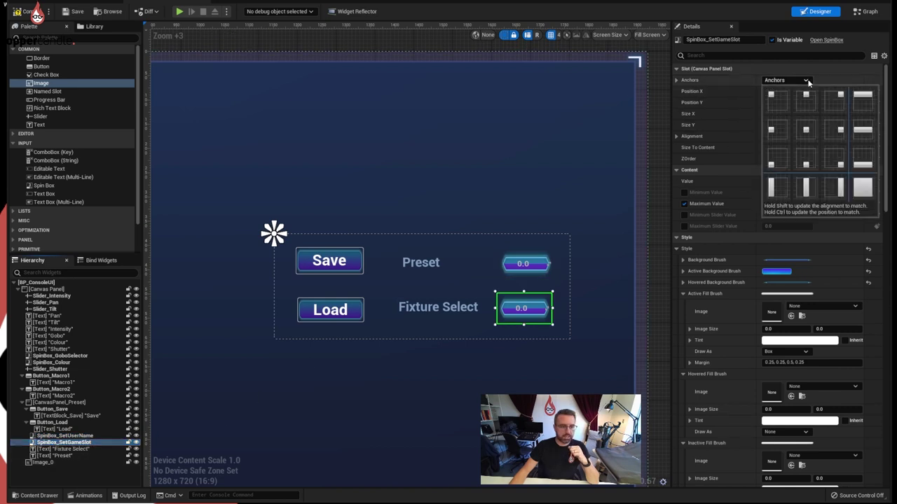
click(839, 165)
click(526, 264)
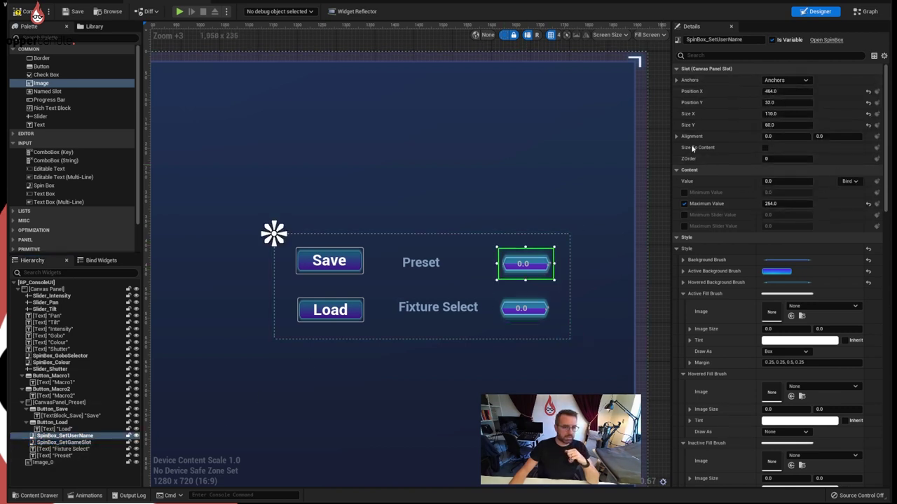
click(805, 81)
click(841, 96)
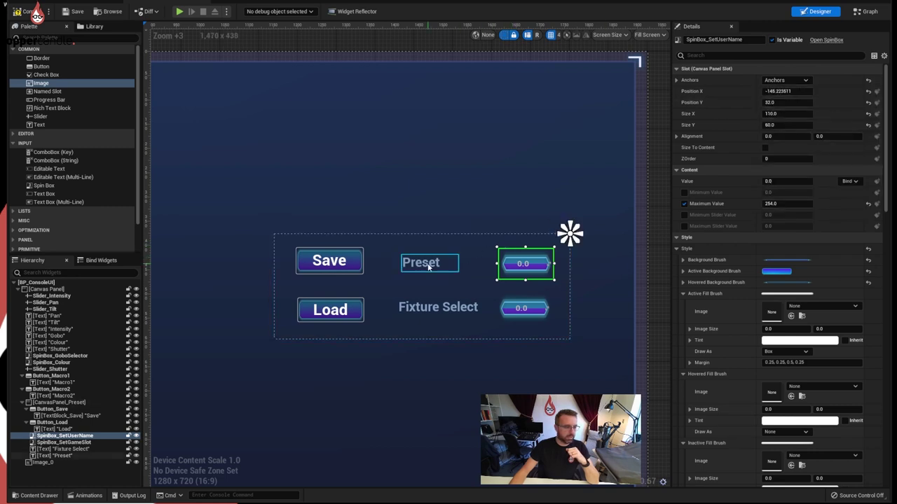
Step: Anchor the Preset label to the preset panel's top centre and the Fixture Select label to its bottom centre
click(428, 265)
click(784, 80)
click(803, 102)
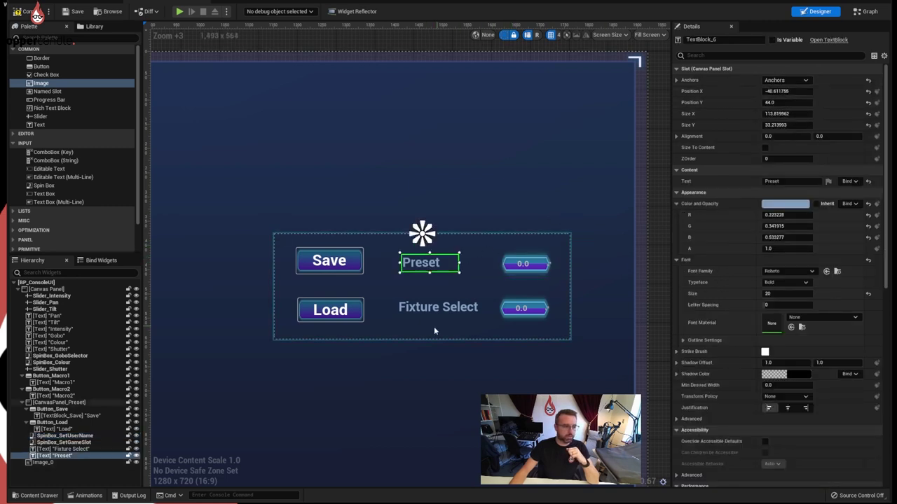
click(428, 310)
click(805, 80)
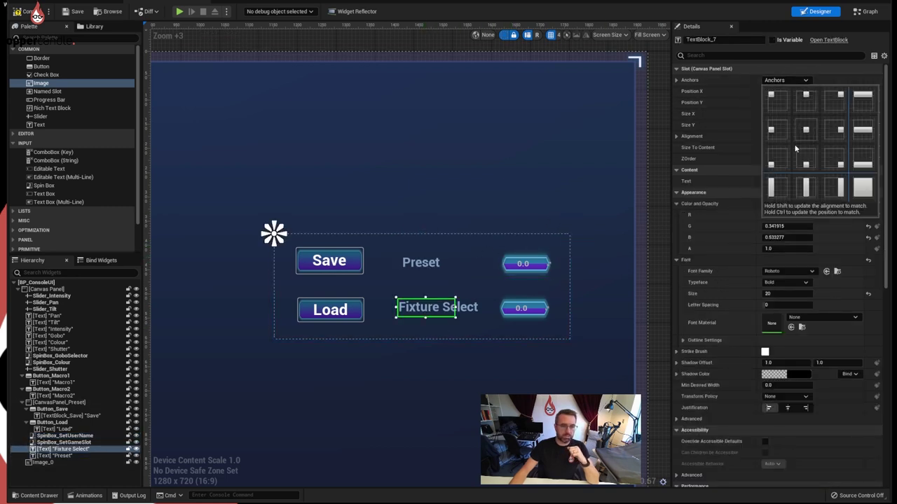
click(805, 160)
Step: Anchor the Load button to the preset panel's bottom-left corner and select the Save button to check its anchor
click(302, 311)
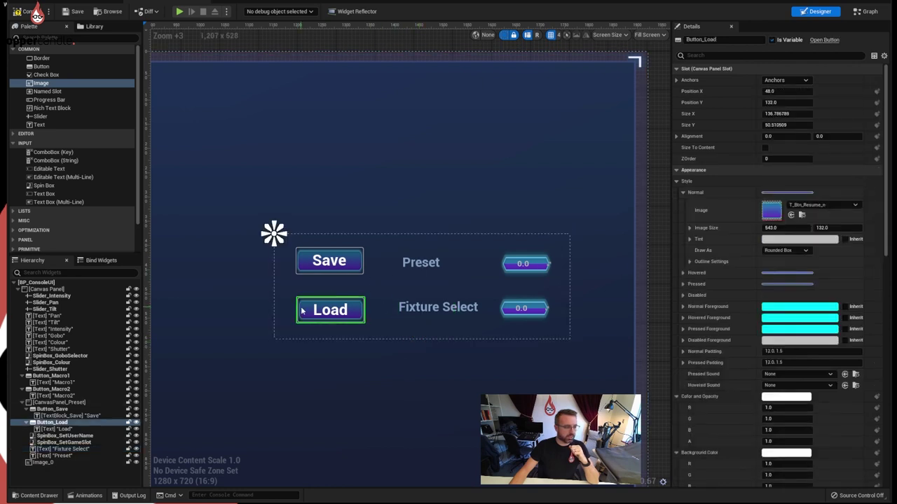
click(789, 80)
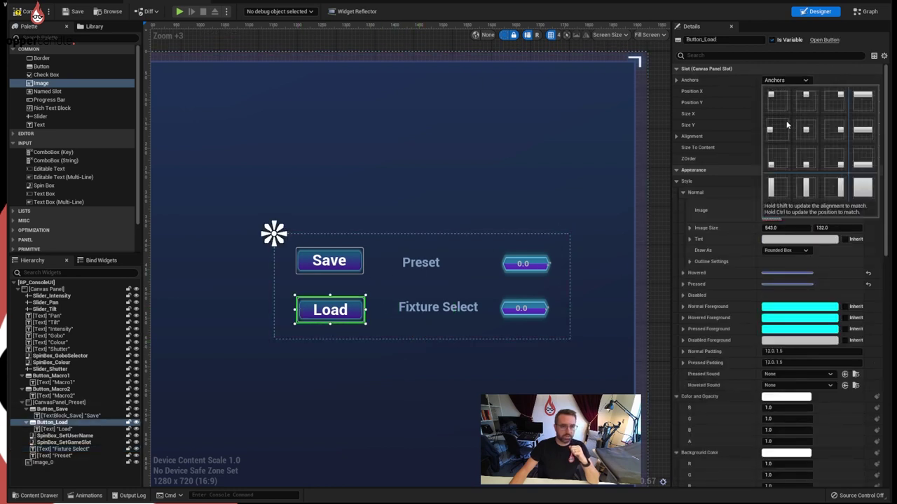
click(772, 155)
click(327, 261)
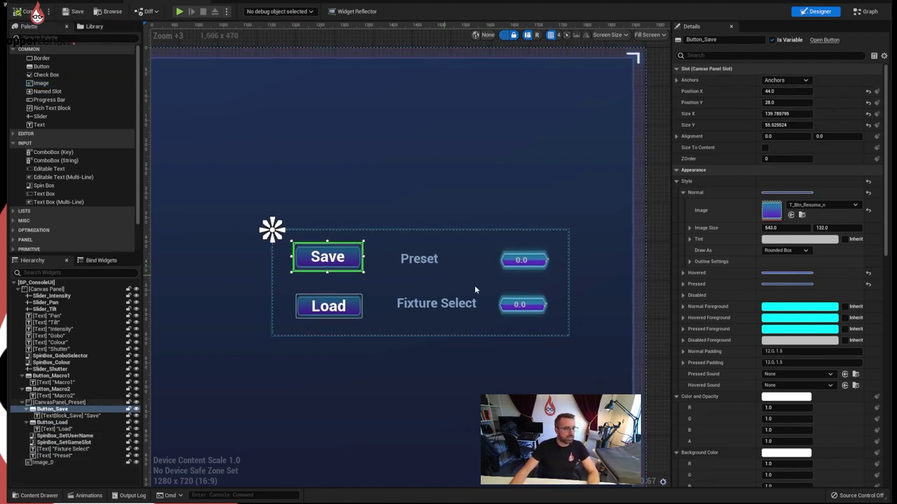
Step: Resize the preset panel to about 568 by 321 to test how its anchored controls follow
click(569, 337)
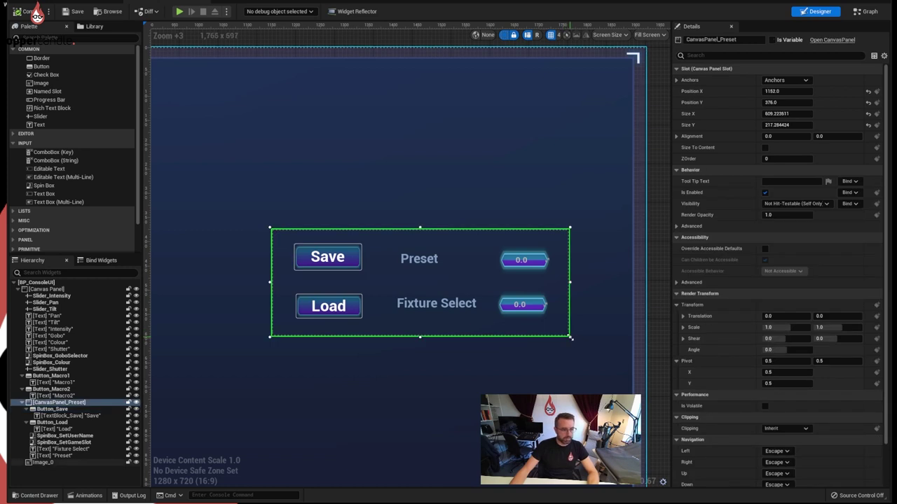
drag(571, 337, 548, 344)
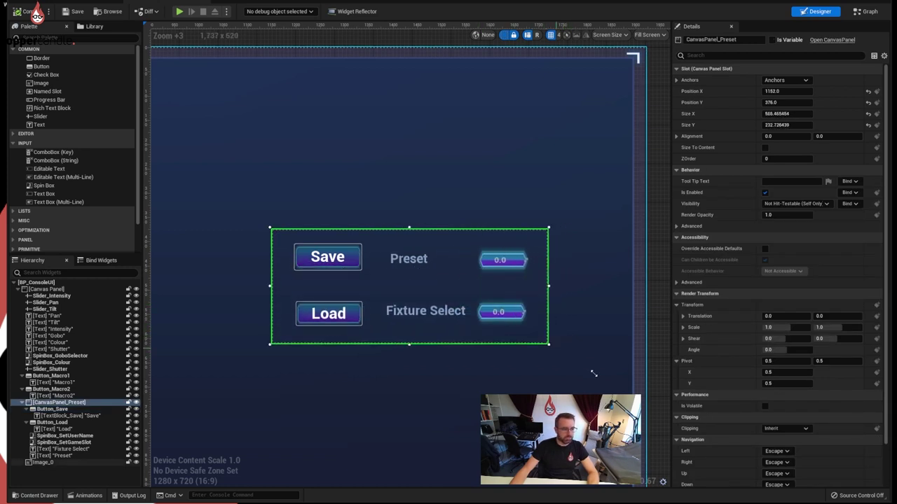
drag(593, 374, 552, 390)
scroll(501, 315, down, 4)
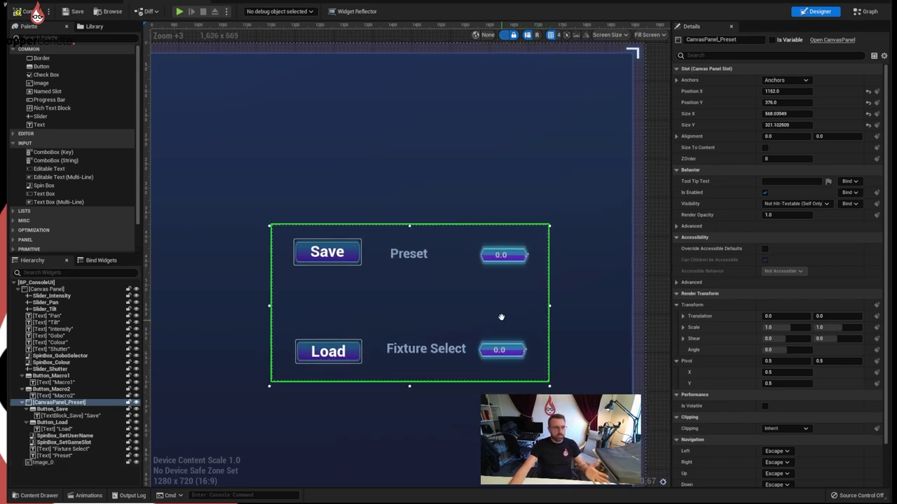
Step: Move the preset panel into the console's upper-right corner at X 1292, Y 60 and anchor it to the top right
click(632, 256)
click(448, 280)
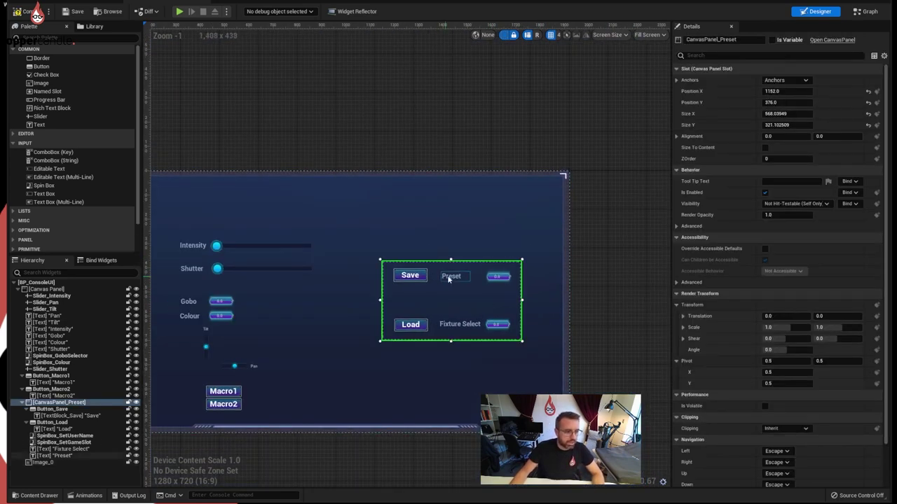
click(451, 276)
click(491, 298)
drag(464, 290, 495, 218)
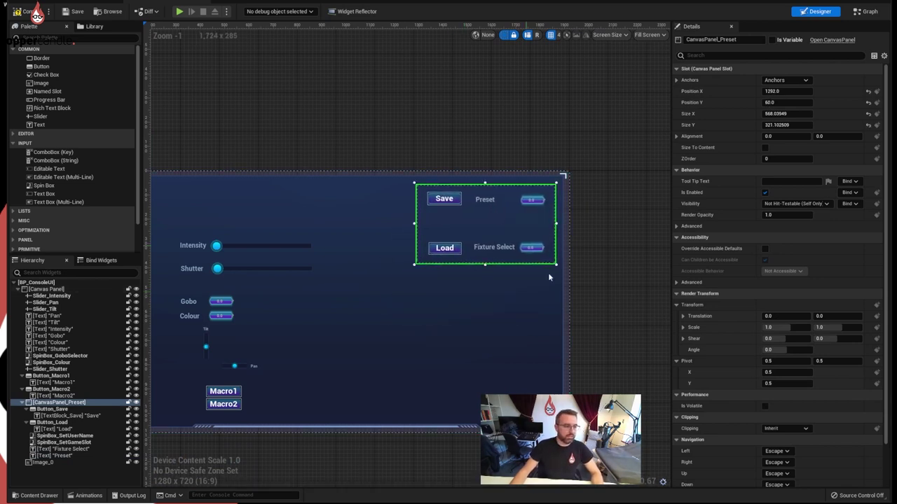
right_drag(548, 273, 571, 293)
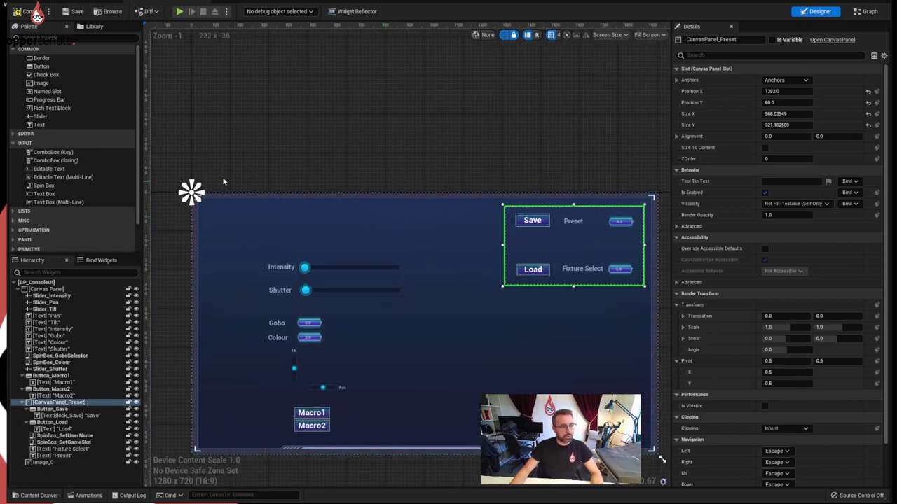
click(799, 81)
click(841, 103)
Step: Shrink the preset panel to about 546 by 204, keeping it in the console's upper-right corner
right_drag(567, 294, 487, 291)
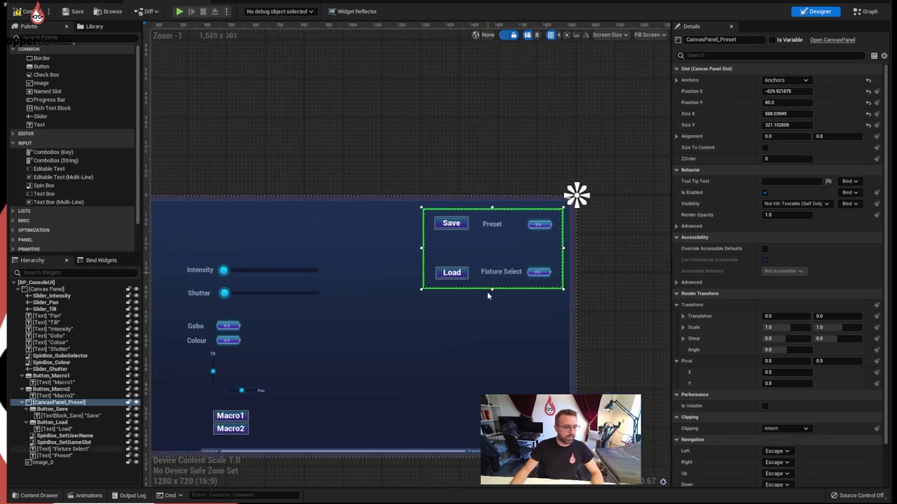
drag(492, 290, 492, 261)
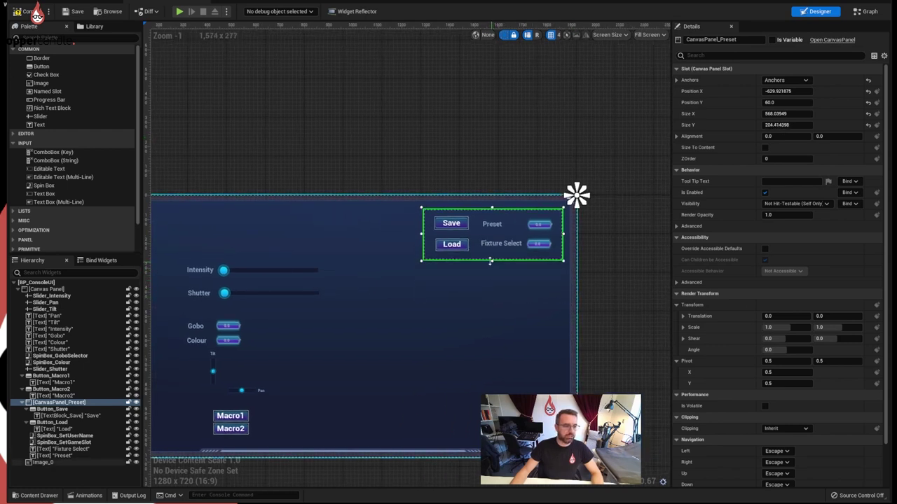
mouse_move(422, 233)
mouse_down()
mouse_move(434, 233)
mouse_move(424, 233)
mouse_up()
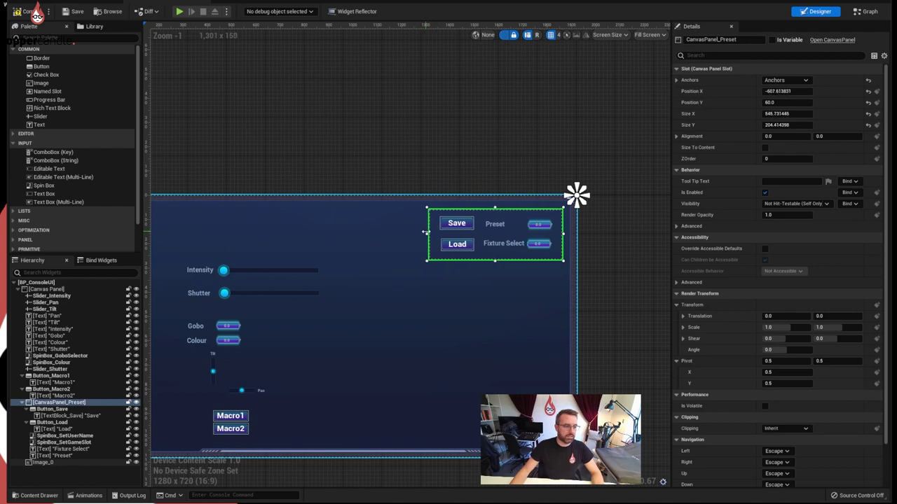
key(ctrl+z)
right_drag(491, 158, 604, 117)
right_drag(467, 191, 420, 184)
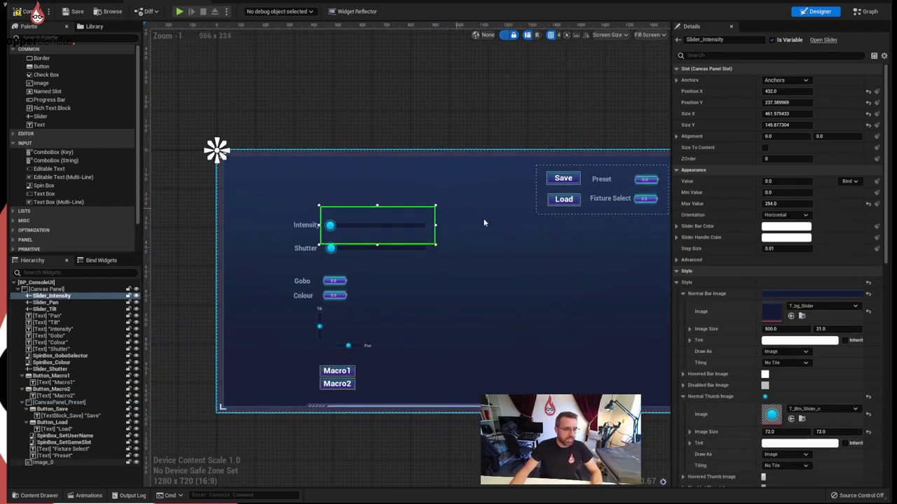
right_drag(591, 198, 496, 226)
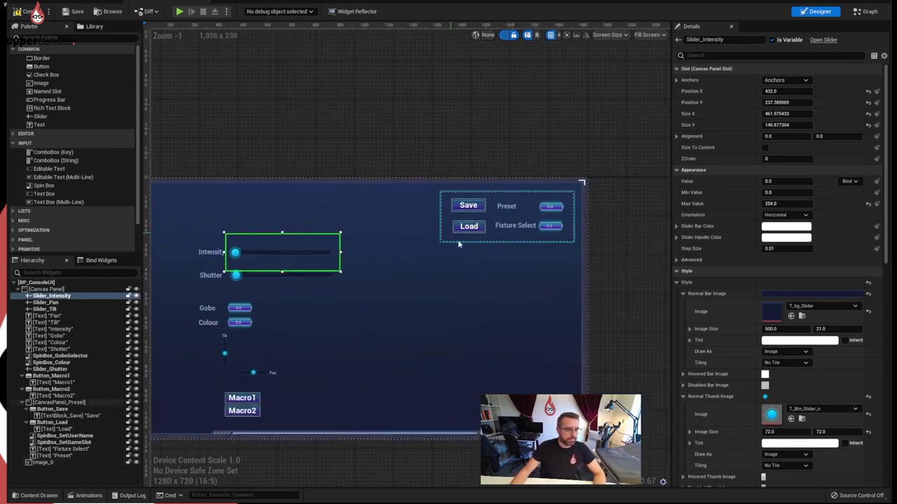
Step: Look through the 08Settings textures for a panel background and add an image inside CanvasPanel_Preset
click(477, 238)
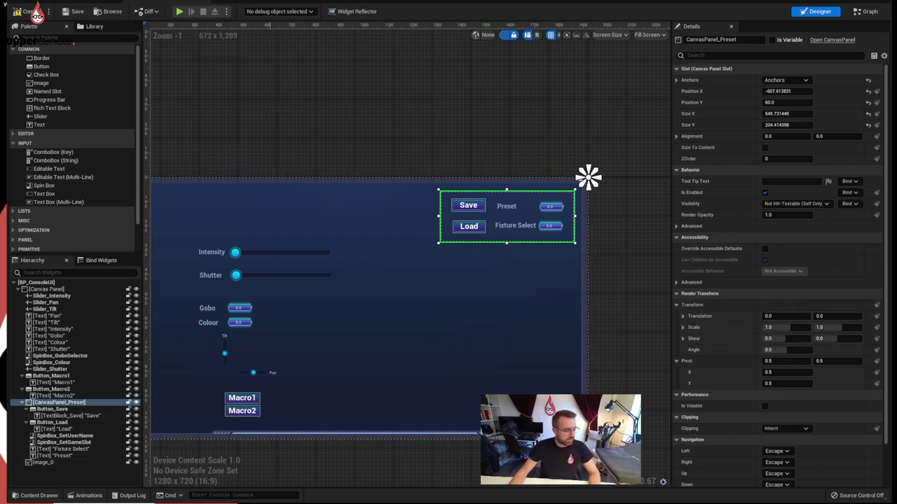
click(41, 495)
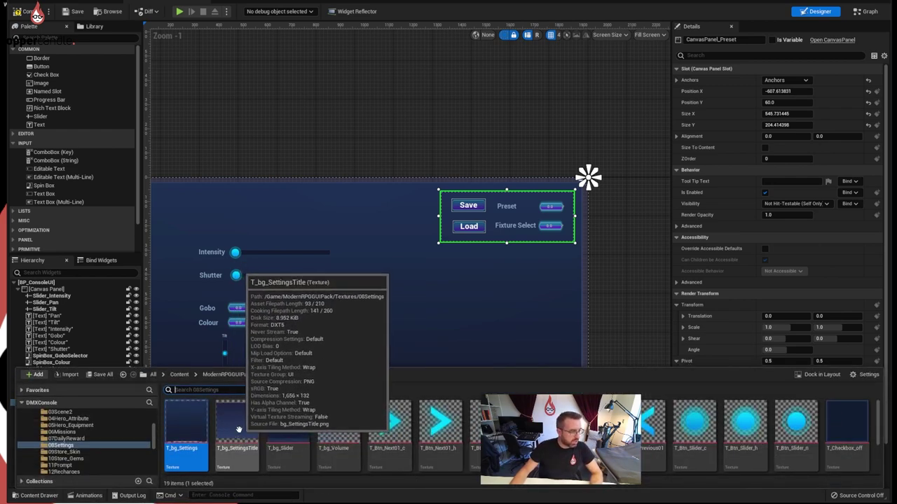
scroll(238, 430, down, 3)
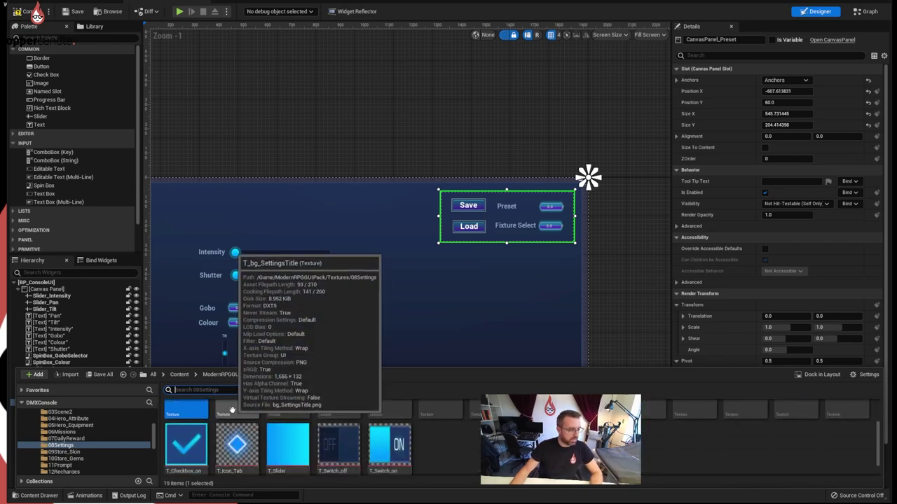
scroll(266, 424, up, 3)
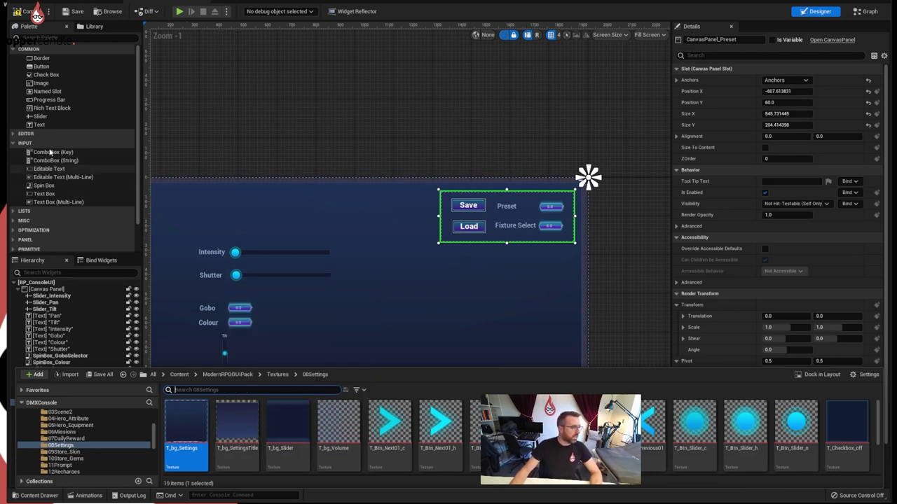
drag(37, 83, 100, 161)
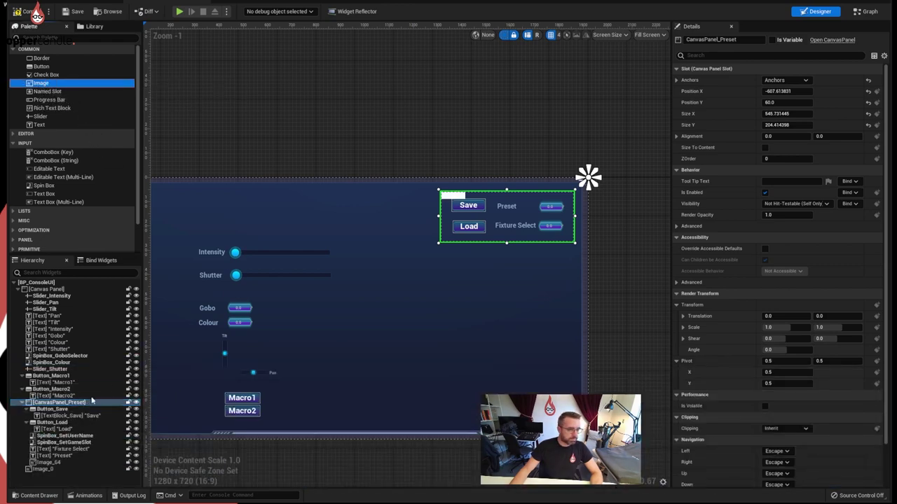
scroll(452, 194, up, 3)
Step: Stretch the new image across the preset panel to about 541 by 198 and set its ZOrder to -1
click(435, 191)
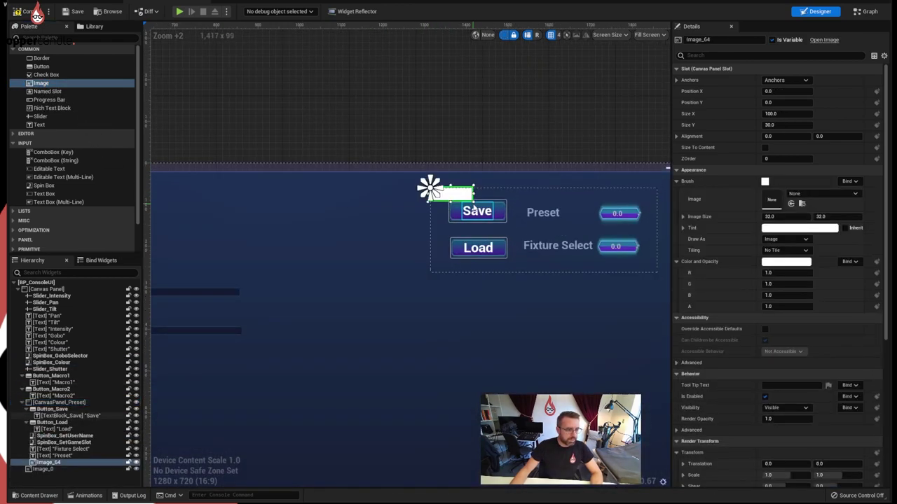
drag(474, 201, 657, 273)
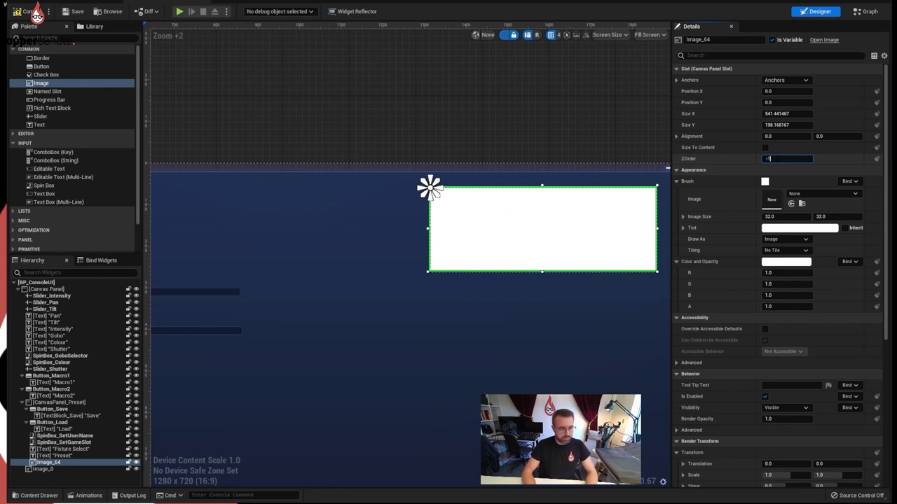
key(Return)
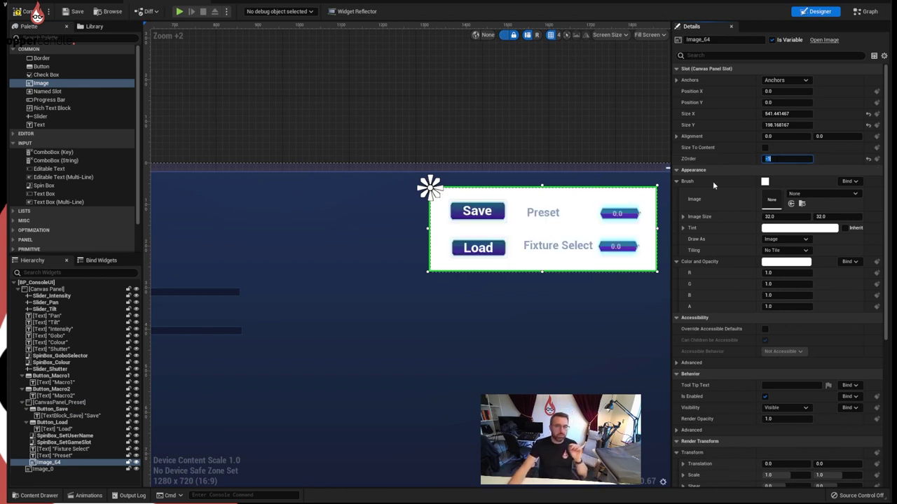
right_drag(552, 294, 508, 307)
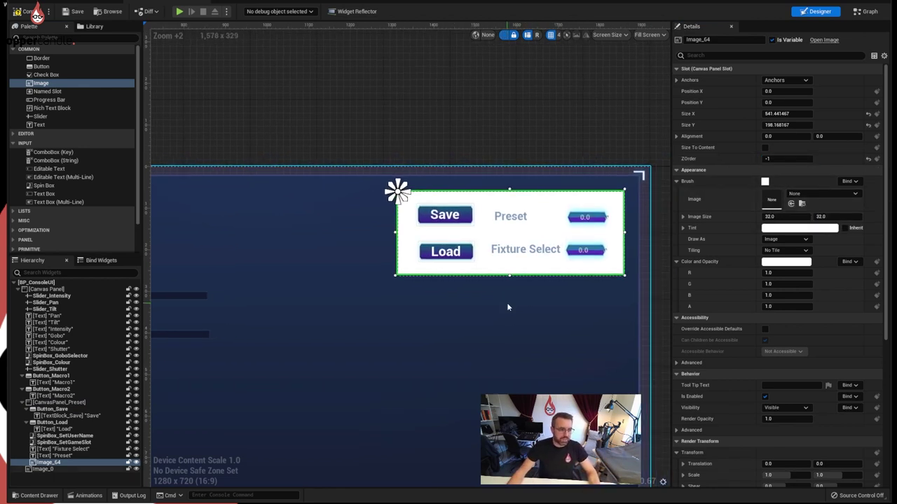
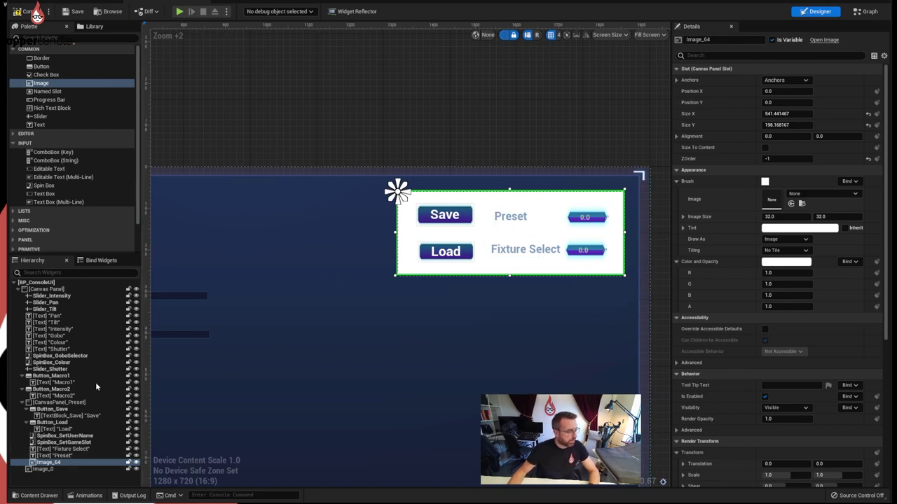
Step: Apply the T_bg_SettingsTitle texture from the 08Settings folder to the preset panel's background image, then deselect it
click(38, 495)
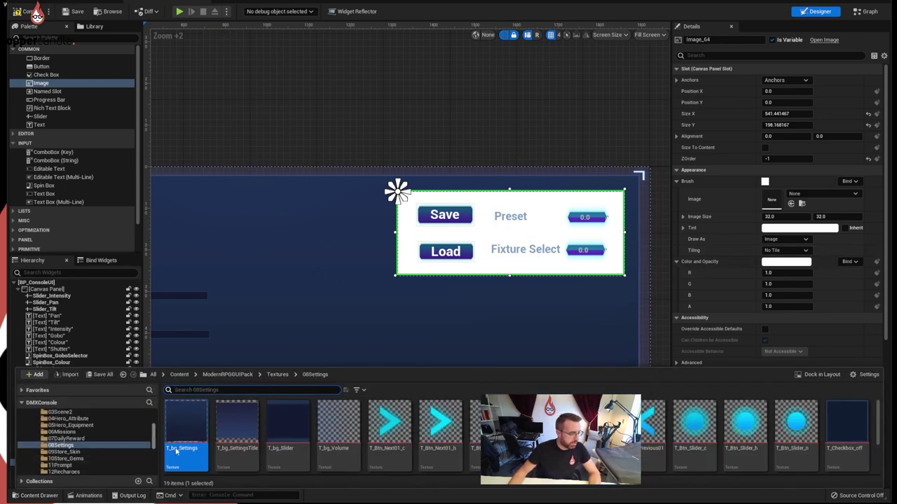
drag(238, 438, 775, 204)
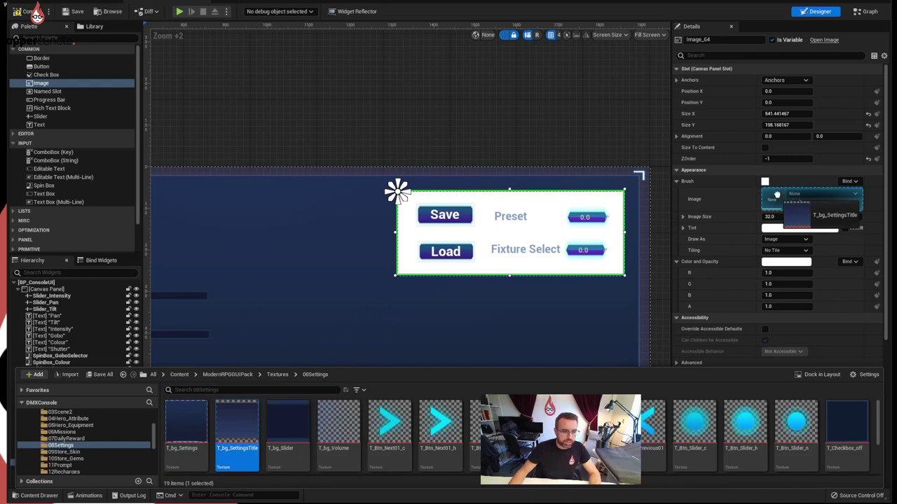
click(520, 126)
click(529, 100)
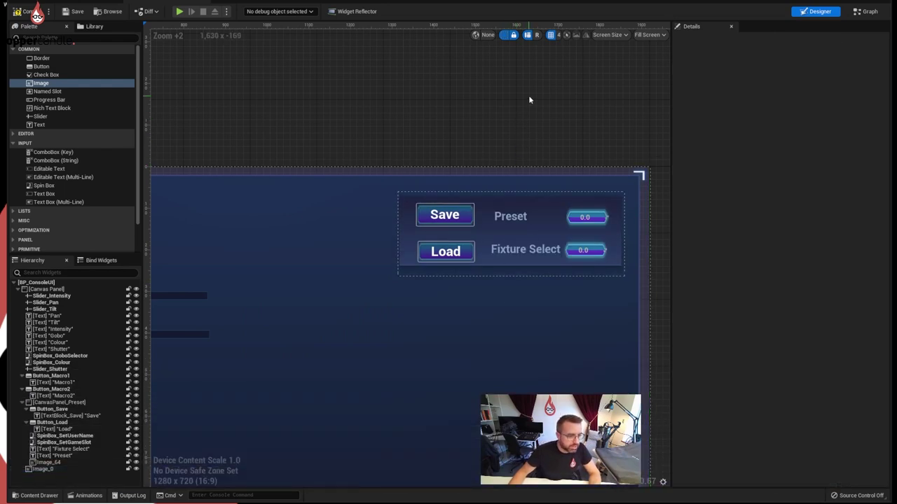
scroll(484, 170, down, 1)
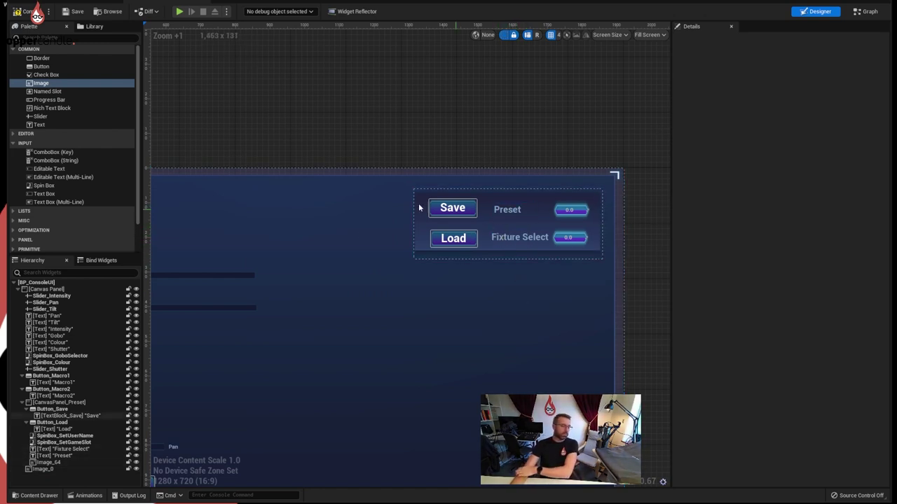
Step: Add another canvas panel to the console below the preset panel, at X 1404, Y 460 and sized 100 by 40
scroll(419, 208, down, 2)
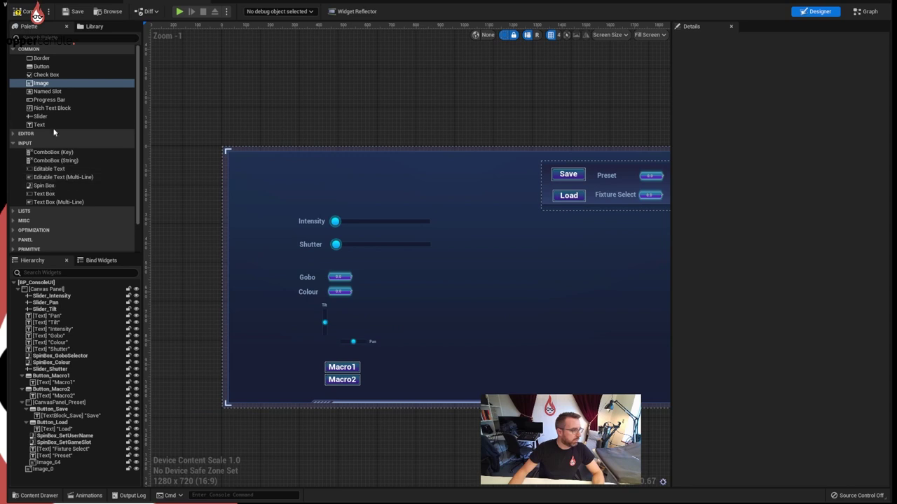
scroll(52, 105, down, 2)
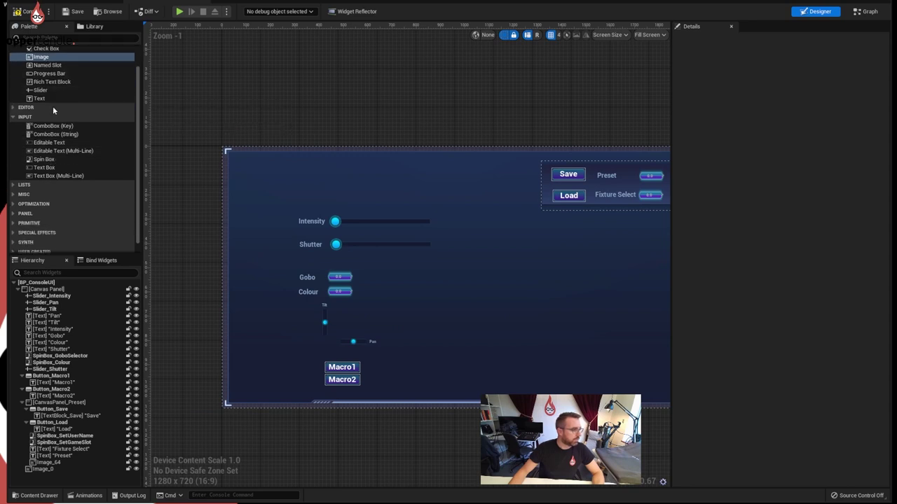
scroll(52, 105, up, 2)
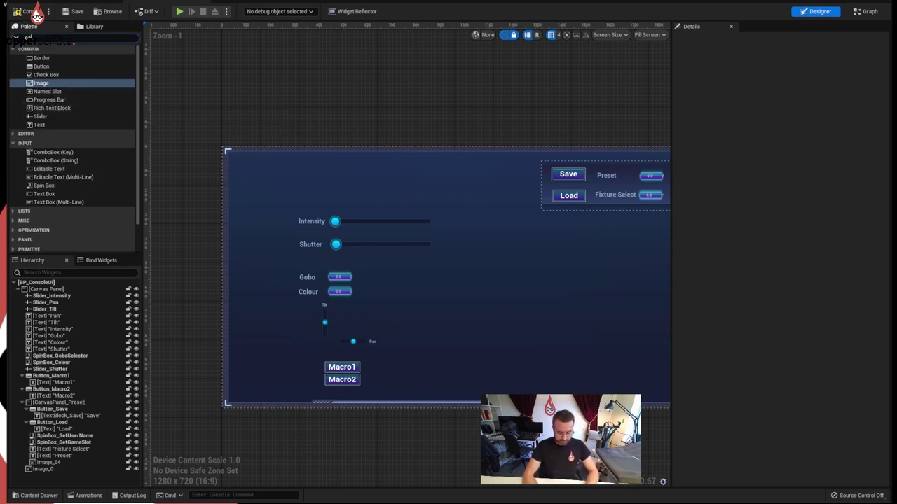
text(s)
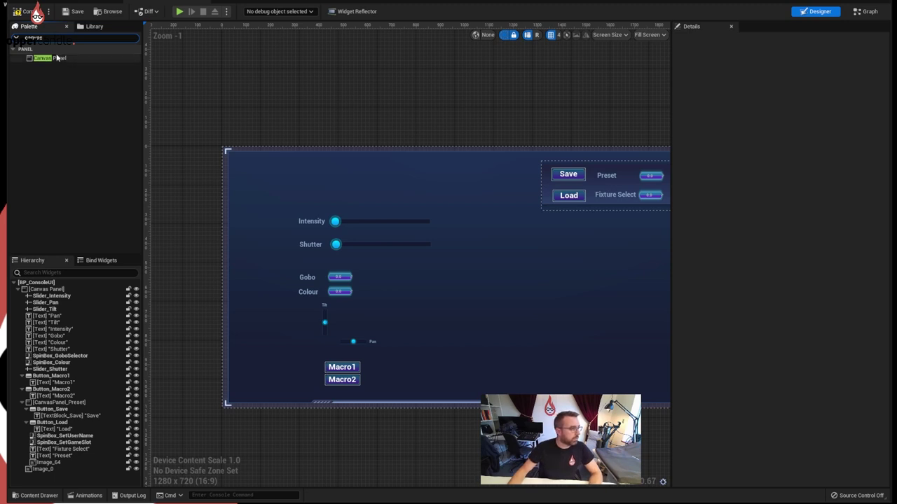
drag(57, 58, 620, 297)
drag(564, 262, 564, 264)
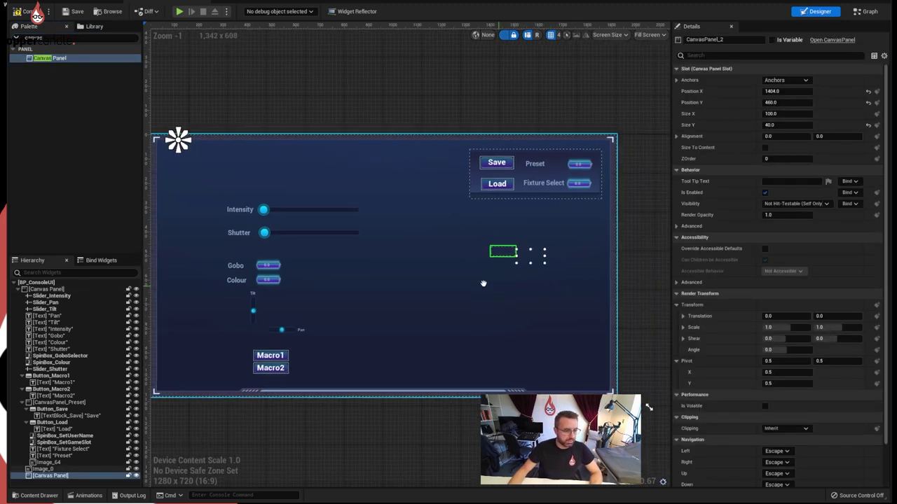
Step: Size the new canvas panel to about 562 by 478, place it at X 1316, Y 516, and anchor it to the bottom-right corner
drag(492, 256, 585, 363)
drag(461, 298, 439, 296)
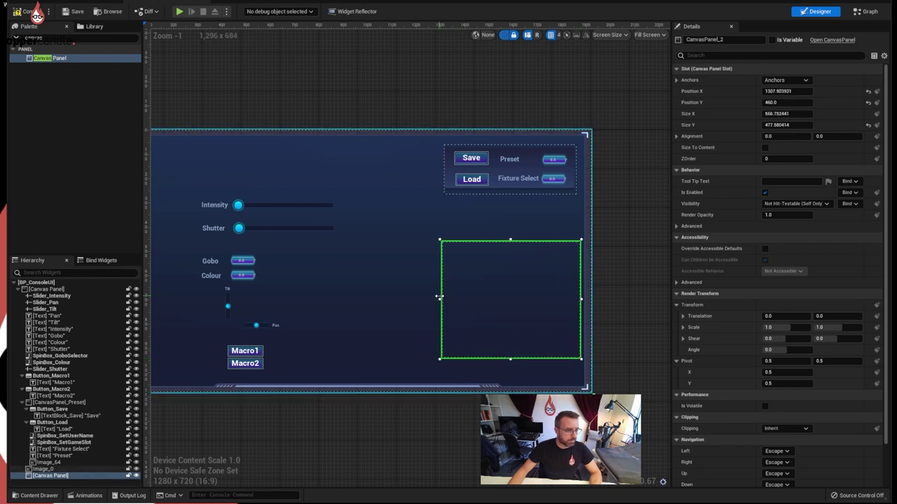
drag(516, 316, 522, 329)
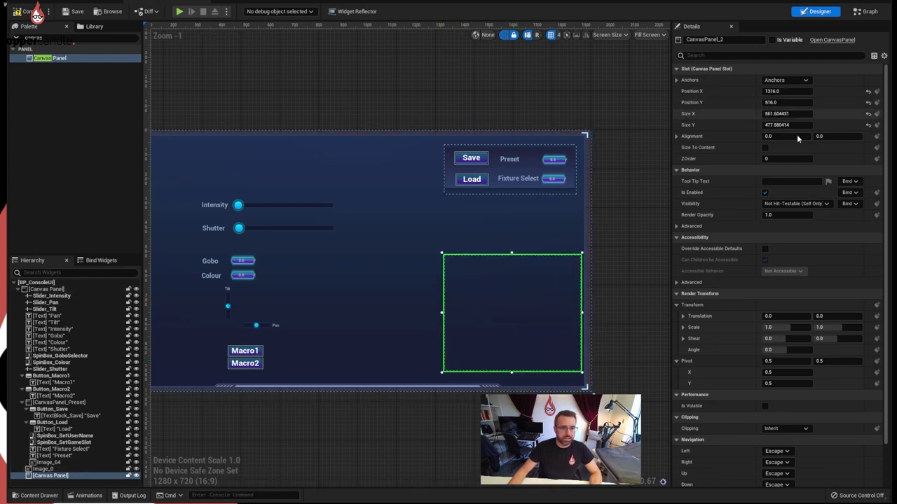
click(786, 79)
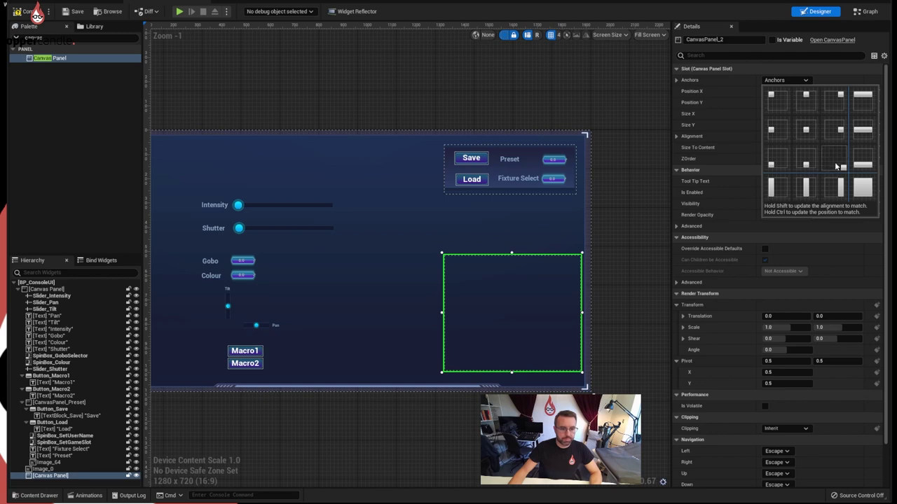
click(836, 166)
Step: Move the Intensity, Shutter, Gobo, Colour, Tilt and Pan sliders, spin boxes and labels into the new canvas panel in the hierarchy
click(258, 208)
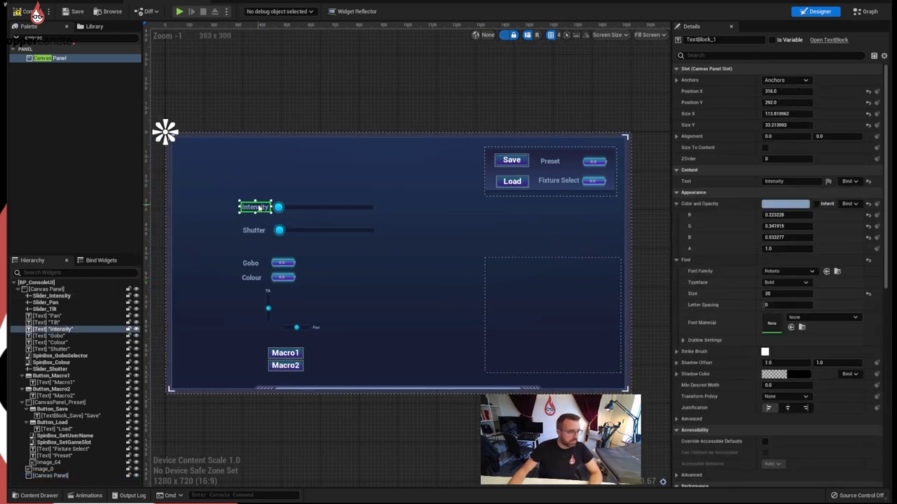
click(294, 209)
click(256, 207)
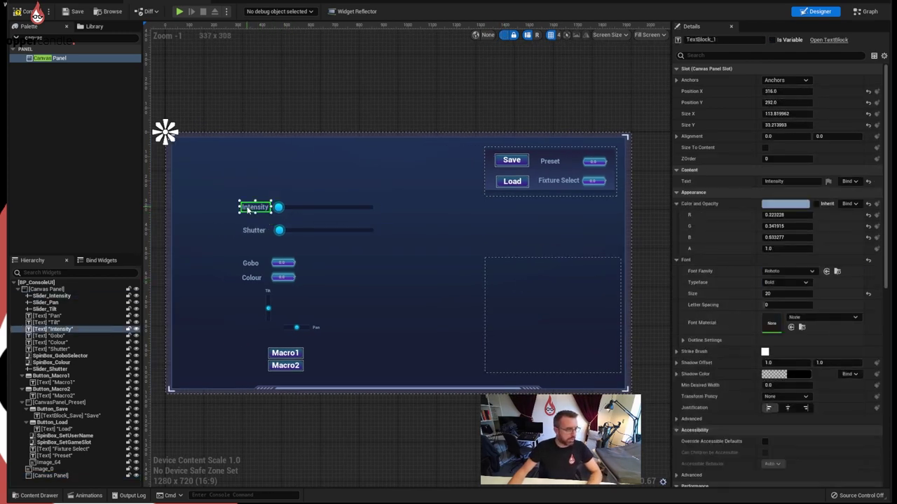
ctrl+click(285, 210)
ctrl+click(255, 230)
ctrl+click(287, 230)
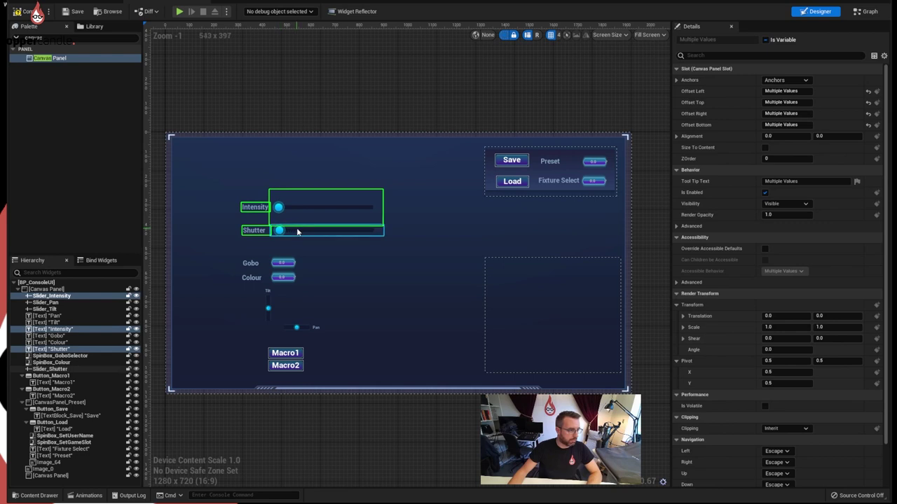
ctrl+click(251, 263)
ctrl+click(283, 264)
ctrl+click(251, 278)
ctrl+click(283, 278)
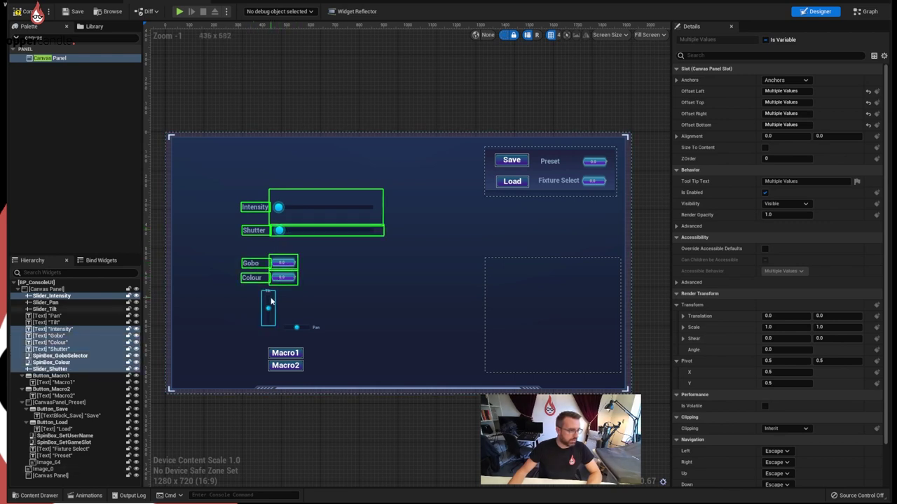
ctrl+click(268, 304)
ctrl+click(268, 290)
ctrl+click(298, 328)
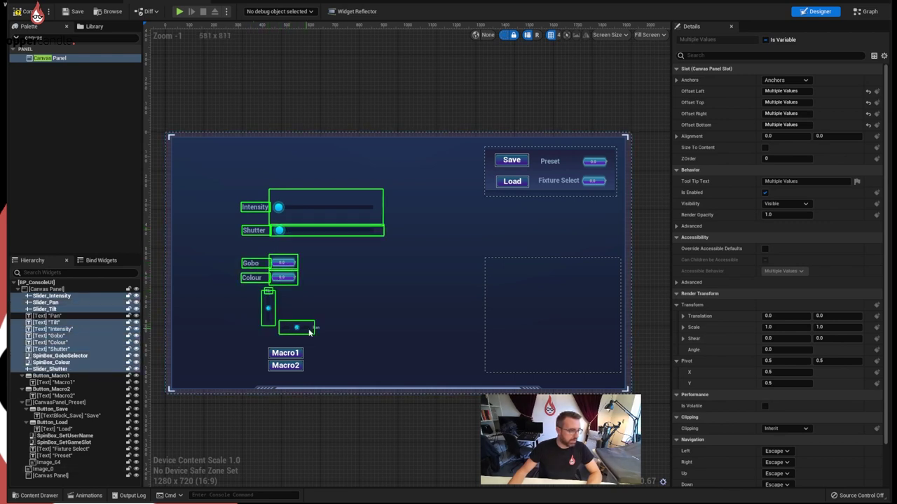
ctrl+click(317, 330)
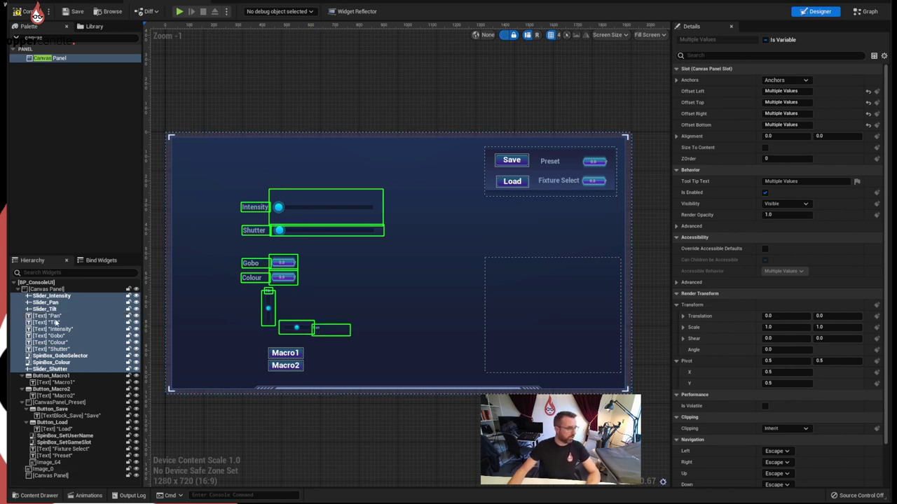
click(51, 299)
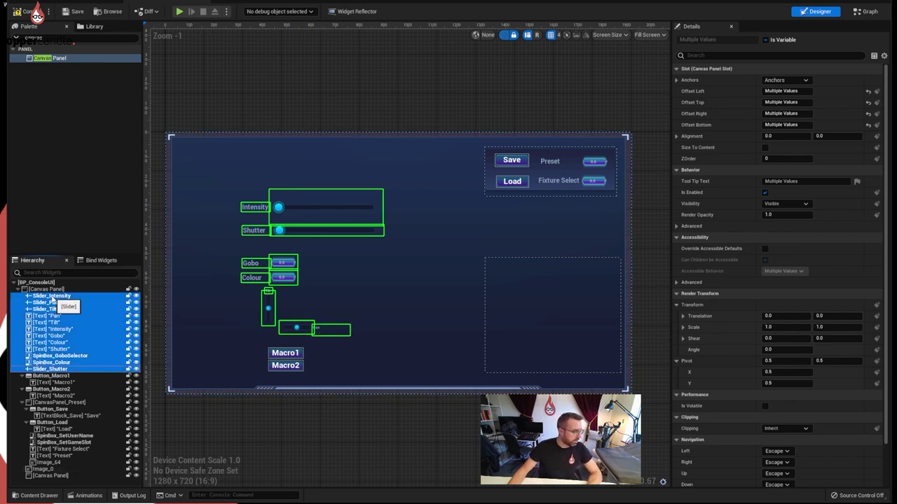
drag(51, 299, 63, 479)
Step: Reposition the group of fixture controls over the new canvas panel below the preset controls
right_drag(431, 424, 444, 366)
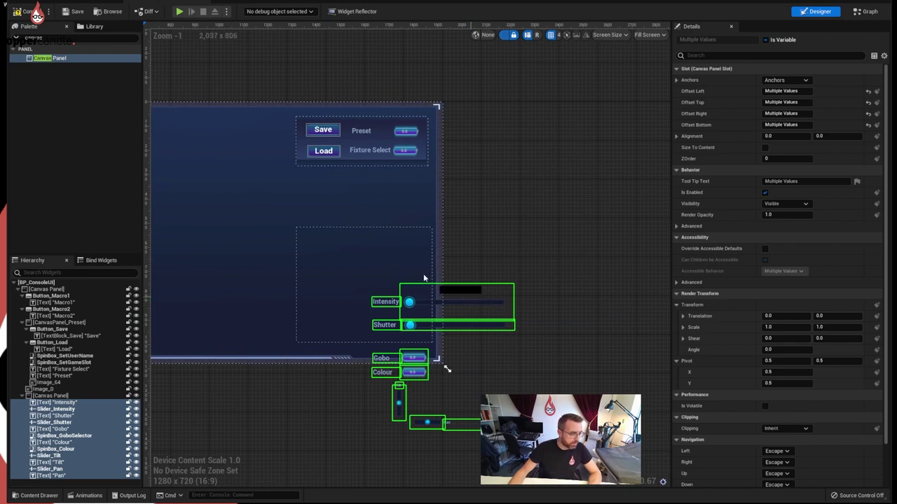
drag(476, 303, 437, 283)
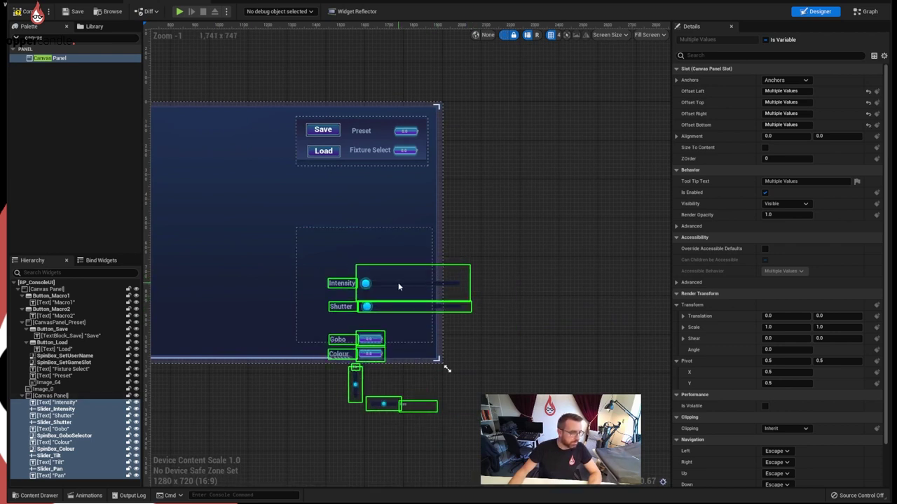
drag(370, 265, 360, 210)
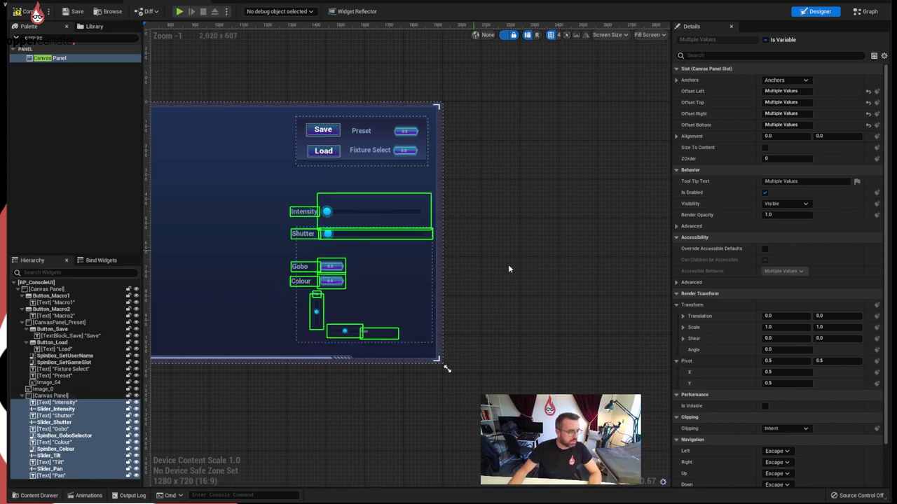
Step: Enlarge the fixture controls' canvas panel from its upper-left corner to about 692 by 623
right_drag(495, 260, 570, 328)
click(480, 342)
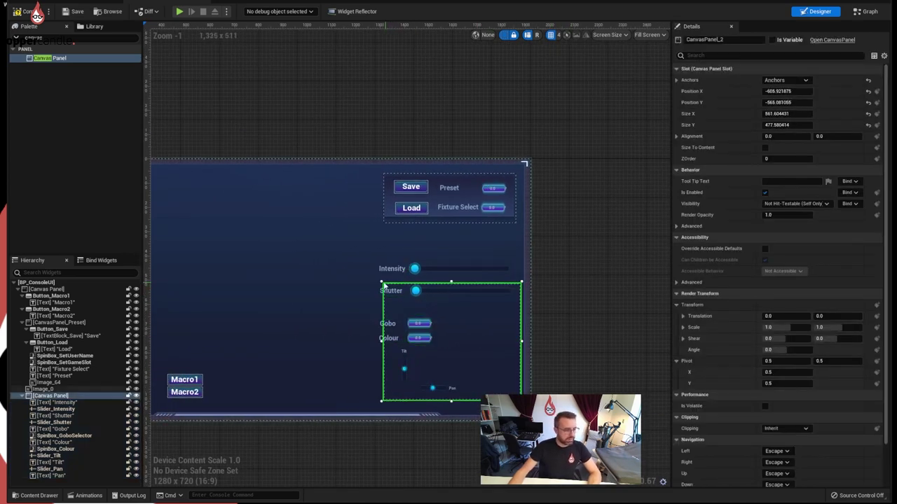
drag(382, 282, 347, 244)
Step: Select all the fixture controls from the Intensity label through the Pan label and move them together inside the enlarged canvas panel
click(56, 403)
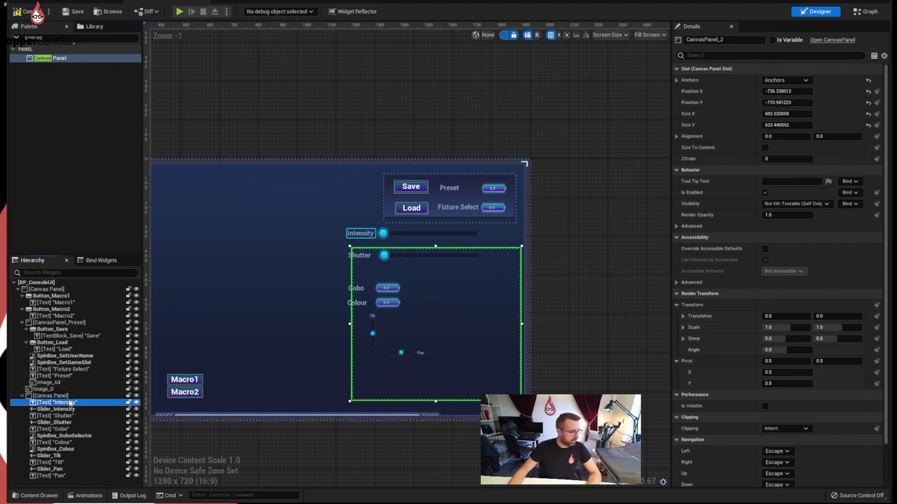
click(52, 477)
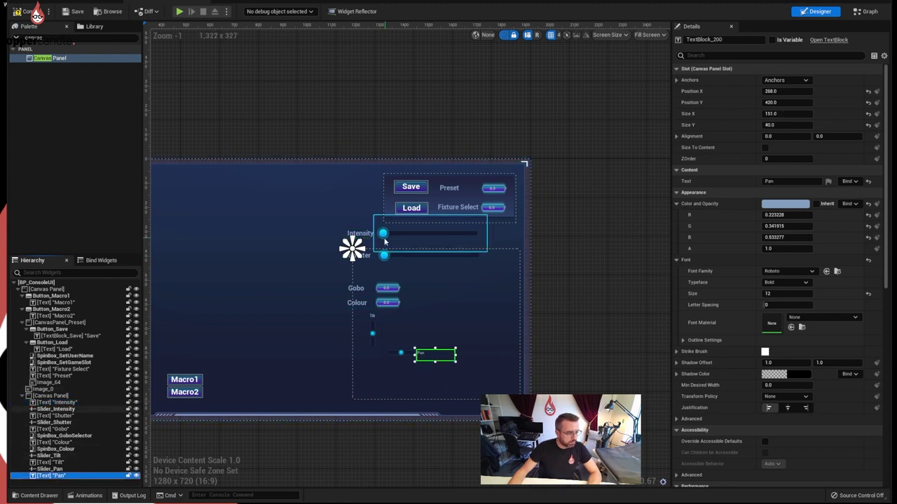
ctrl+click(49, 469)
ctrl+click(50, 462)
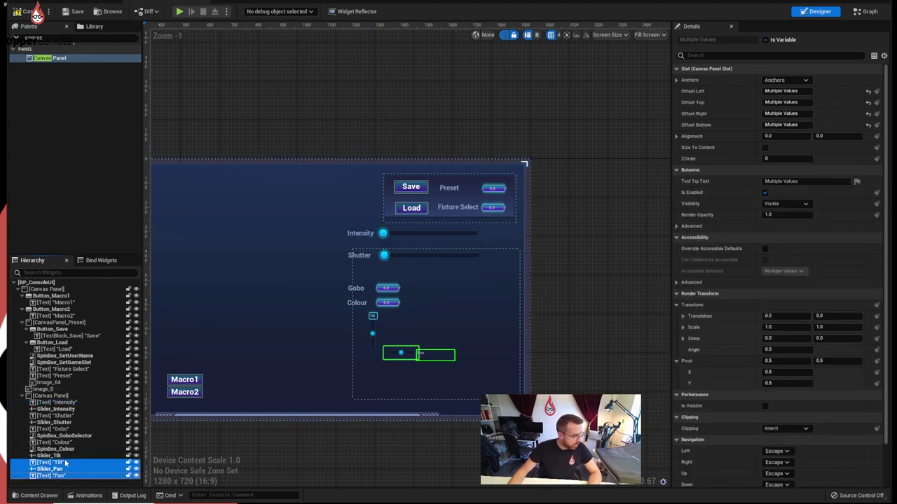
ctrl+click(49, 456)
ctrl+click(56, 449)
ctrl+click(56, 443)
ctrl+click(61, 435)
ctrl+click(56, 430)
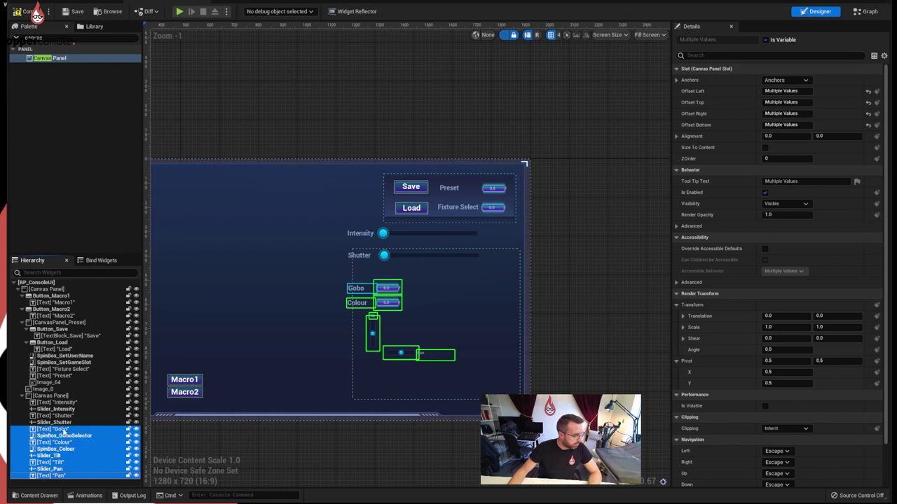
ctrl+click(56, 423)
ctrl+click(57, 416)
ctrl+click(62, 410)
ctrl+click(56, 403)
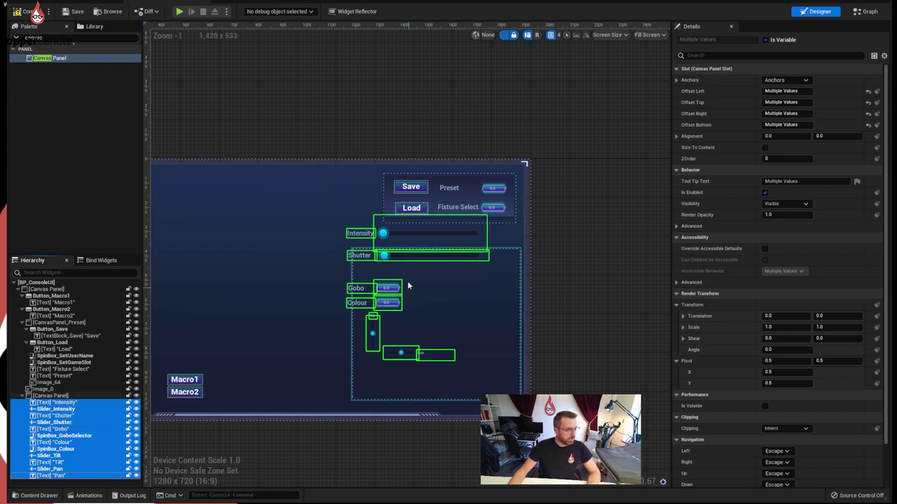
drag(359, 237, 376, 273)
Step: Anchor the selected fixture controls to the centre of their canvas panel, deselect them and compile the widget
right_drag(565, 311, 585, 302)
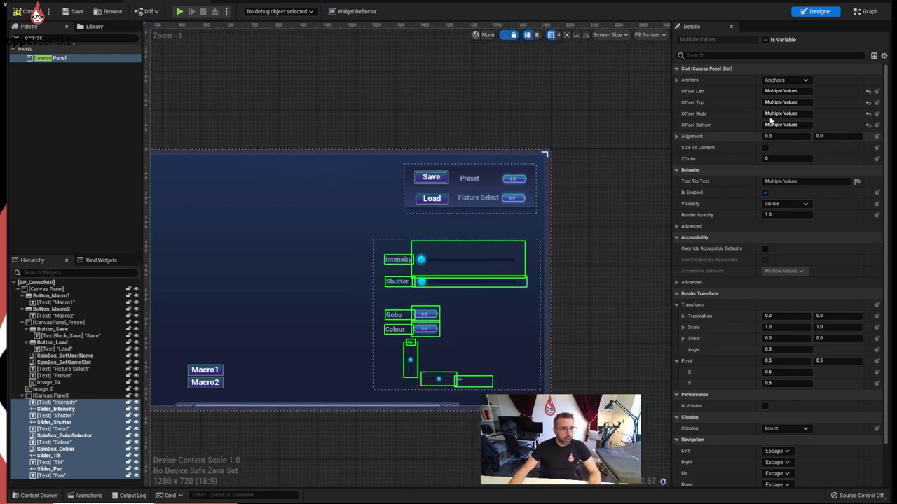
click(803, 81)
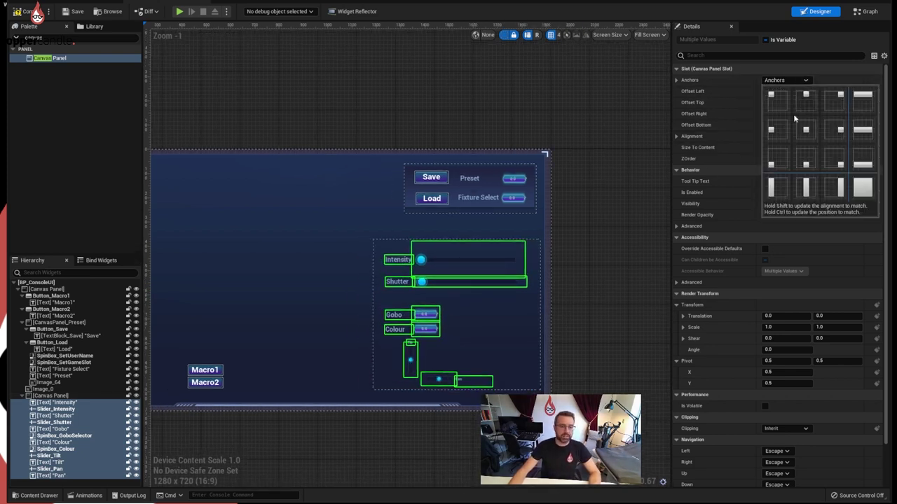
click(807, 131)
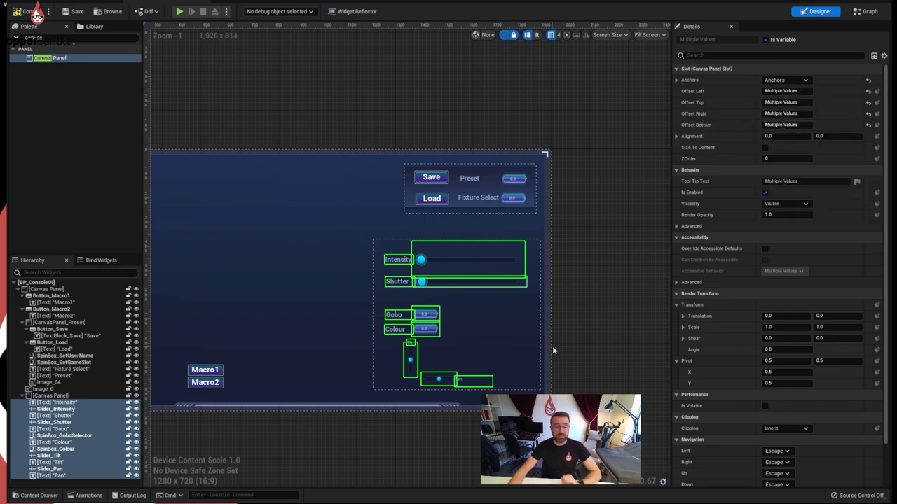
click(592, 295)
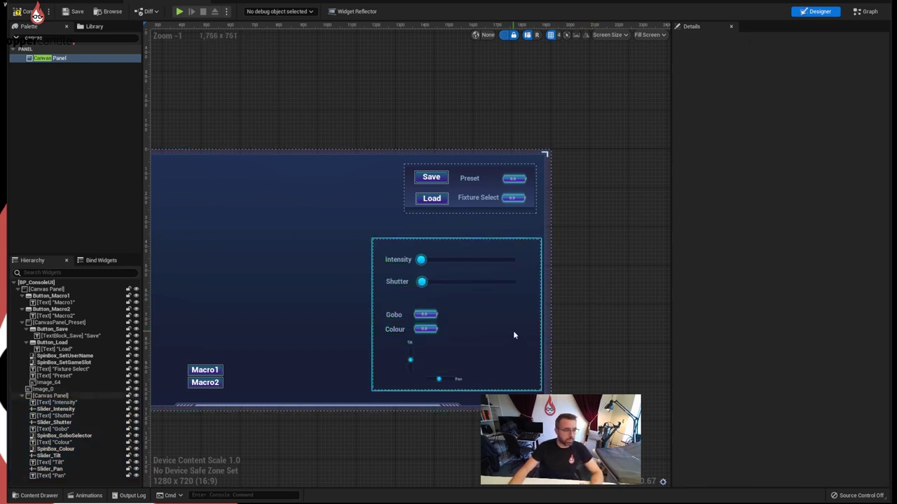
click(31, 12)
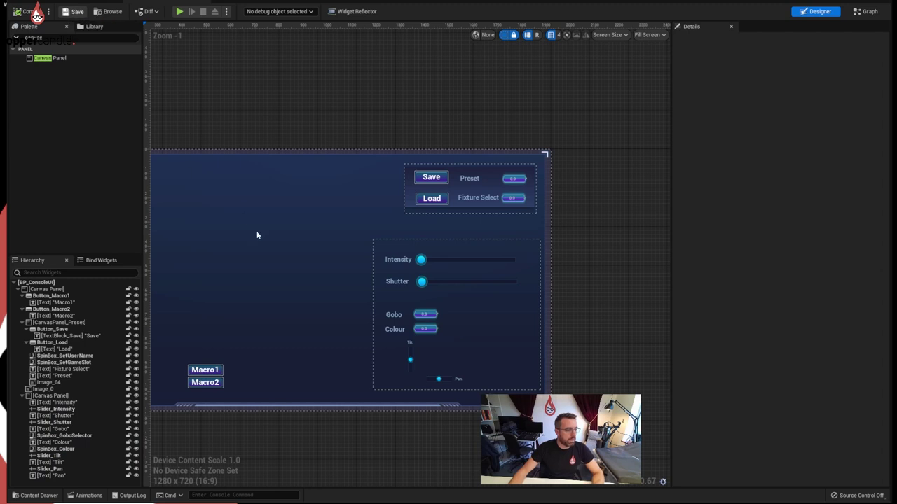
Step: Shrink the fixture controls' canvas panel from its left and top edges to about 615 by 618, then deselect it
click(483, 324)
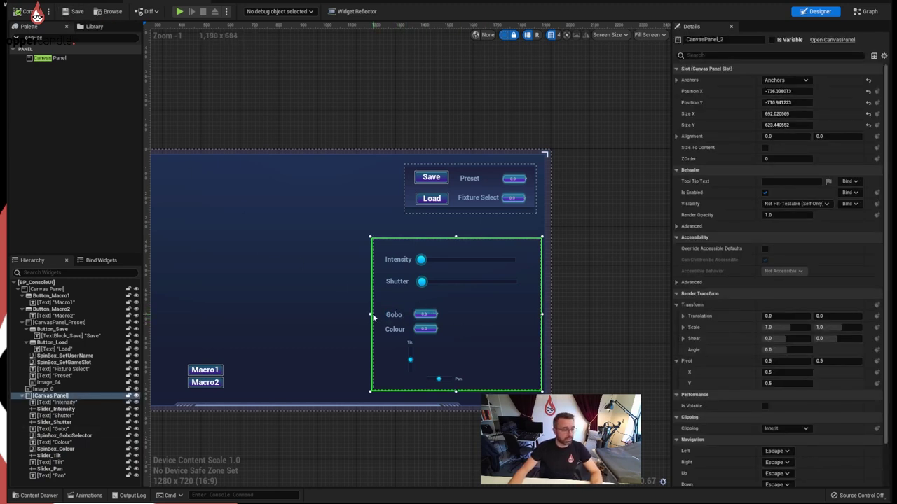
drag(370, 314, 389, 305)
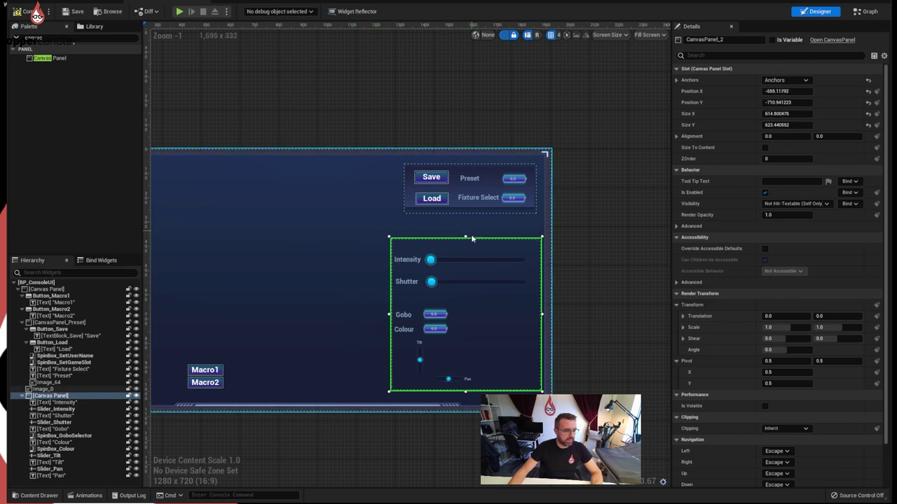
mouse_move(464, 236)
mouse_down()
mouse_move(441, 355)
mouse_move(464, 282)
mouse_move(478, 268)
mouse_move(478, 240)
mouse_up()
click(581, 264)
Step: Clear the palette filter and add an image inside the fixture controls' canvas panel
right_drag(602, 263, 631, 270)
click(459, 371)
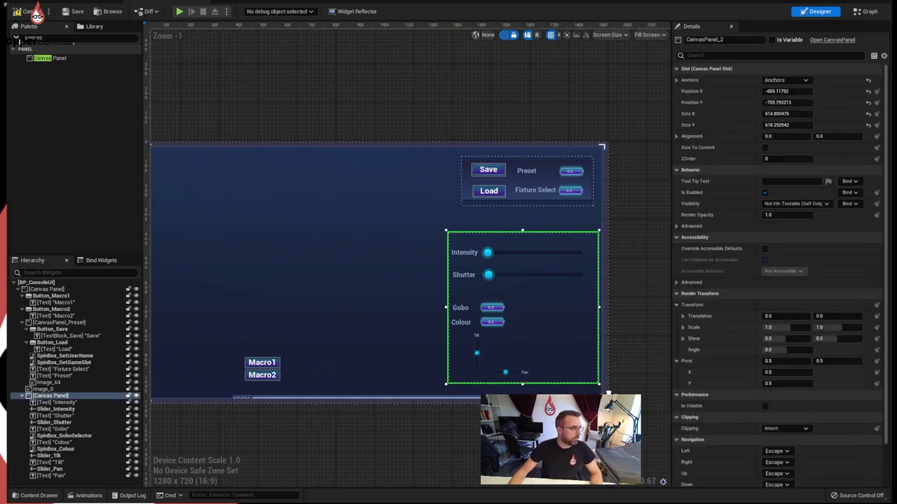
click(17, 38)
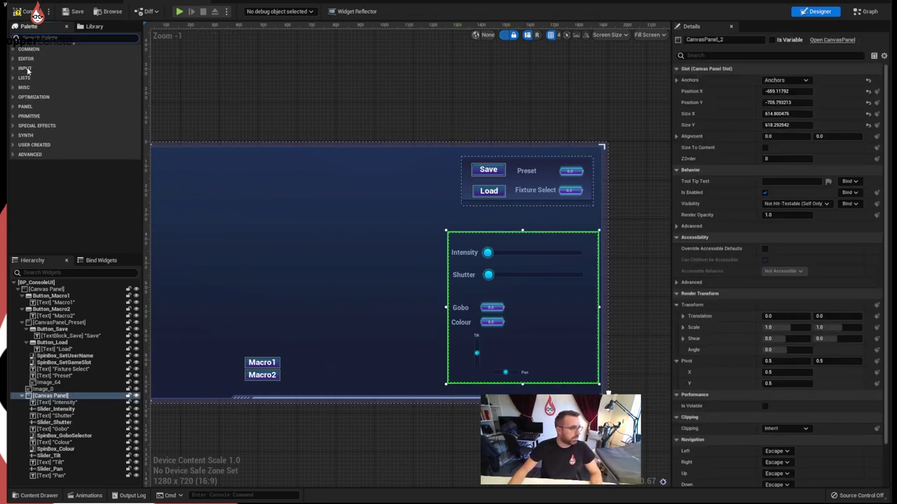
click(14, 51)
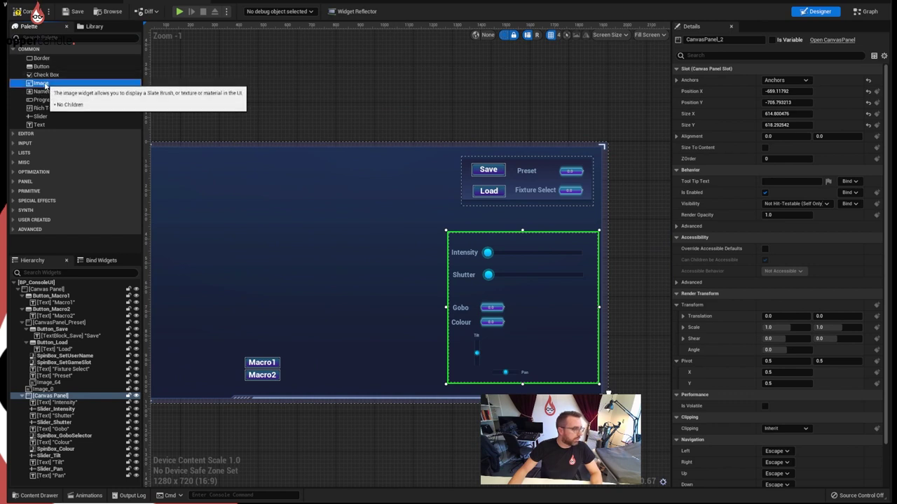
drag(38, 82, 64, 397)
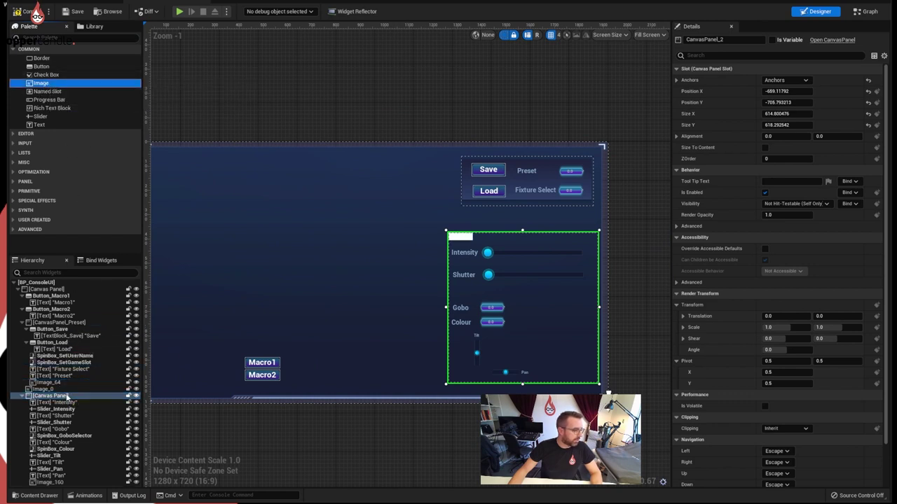
Step: Rename the fixture controls' canvas panel to CanvasPanel_FixtureControls
click(704, 39)
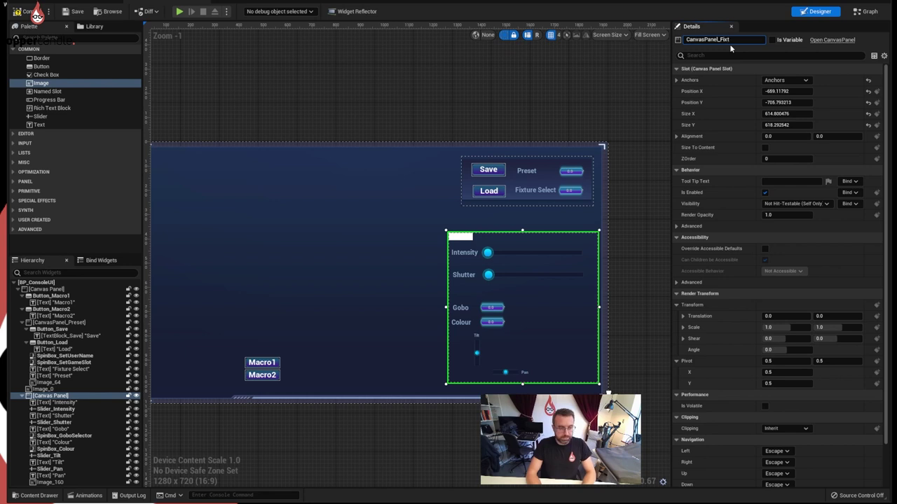
text(CanvasPanel_FixtureControls)
key(Return)
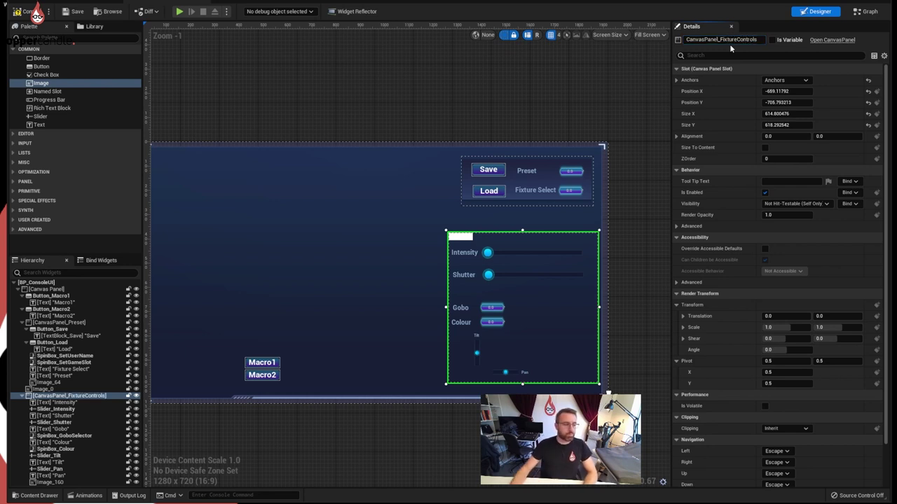
Step: Stretch the new image across CanvasPanel_FixtureControls to about 613 by 616 and set its ZOrder to -1
click(49, 482)
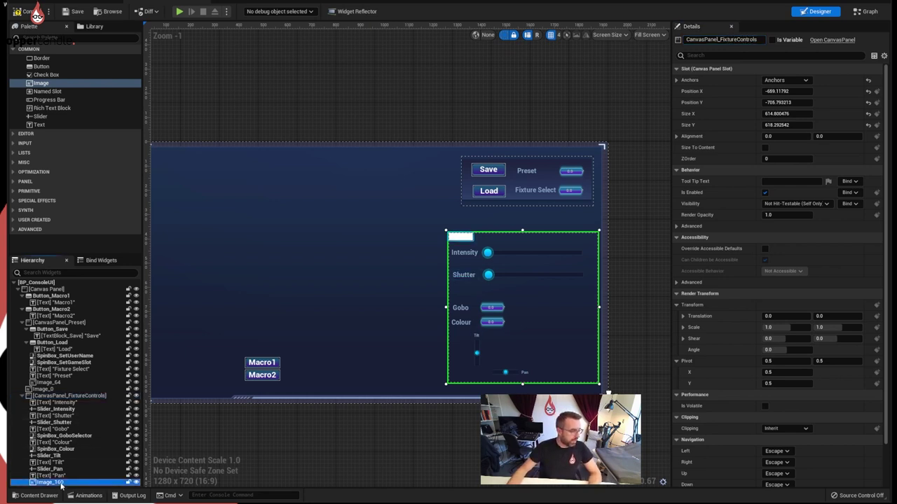
drag(476, 243, 599, 384)
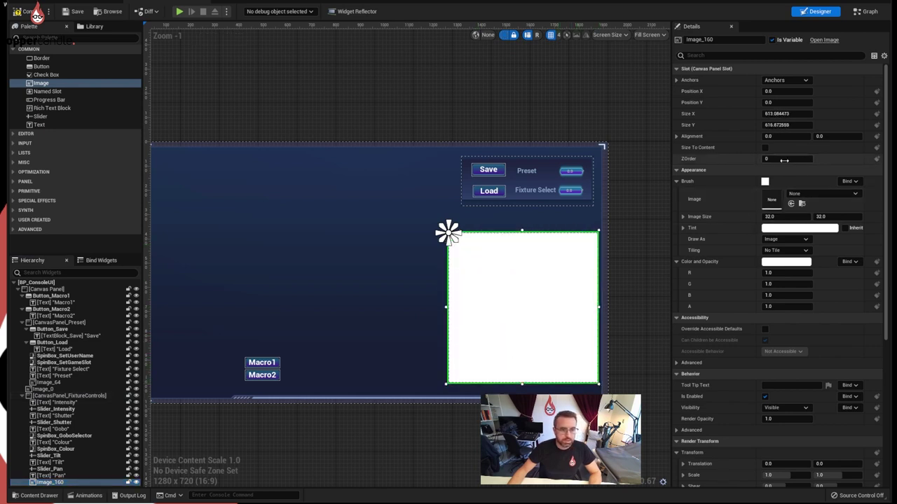
key(Return)
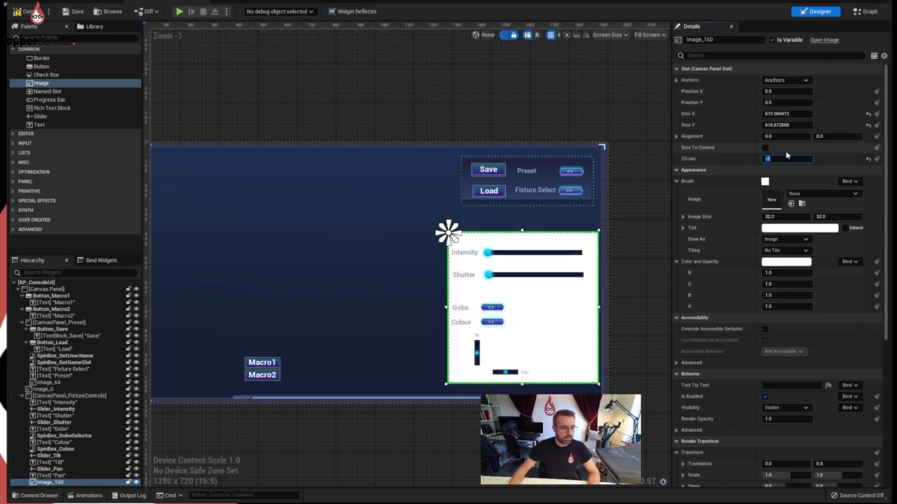
Step: Assign the T_bg_SettingsTitle texture to the fixture controls' background image, then deselect it
click(38, 495)
mouse_move(237, 424)
mouse_down()
mouse_move(458, 384)
mouse_move(791, 203)
mouse_up()
click(633, 222)
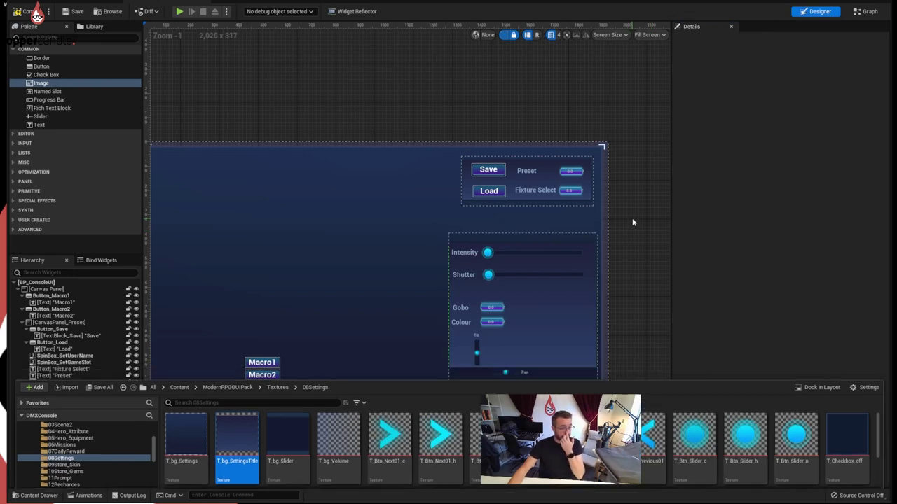
Step: Set the fixture controls background's brush image size to about 9905 by 196
scroll(529, 294, up, 2)
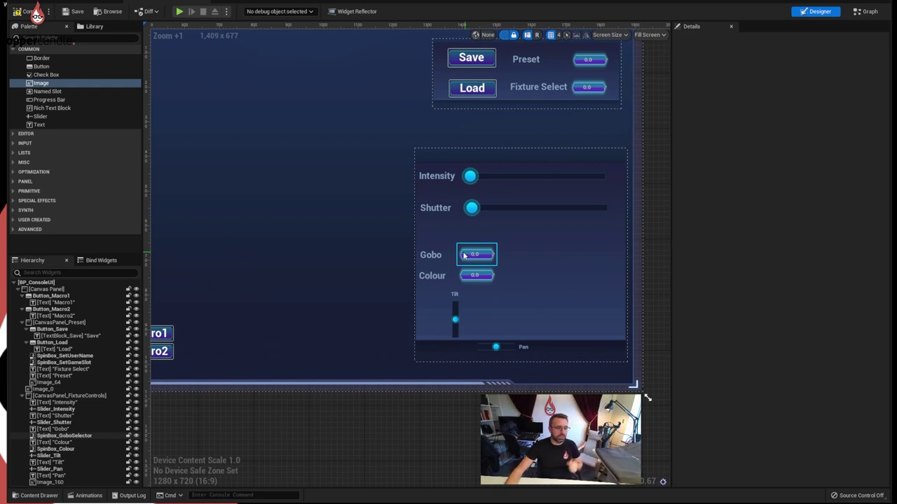
click(433, 346)
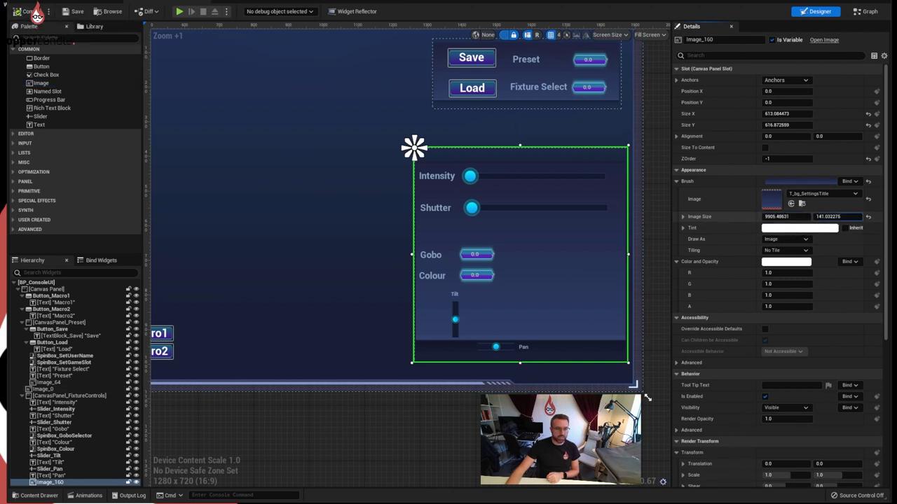
key(Return)
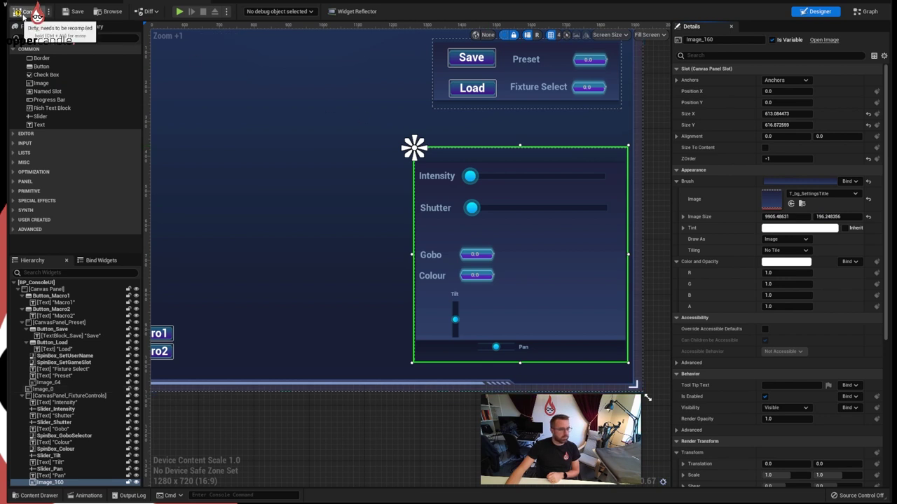
Step: Stretch the fixture controls' background image past the panel's top and bottom edges to about 613 by 763, then deselect it
right_drag(511, 327, 516, 383)
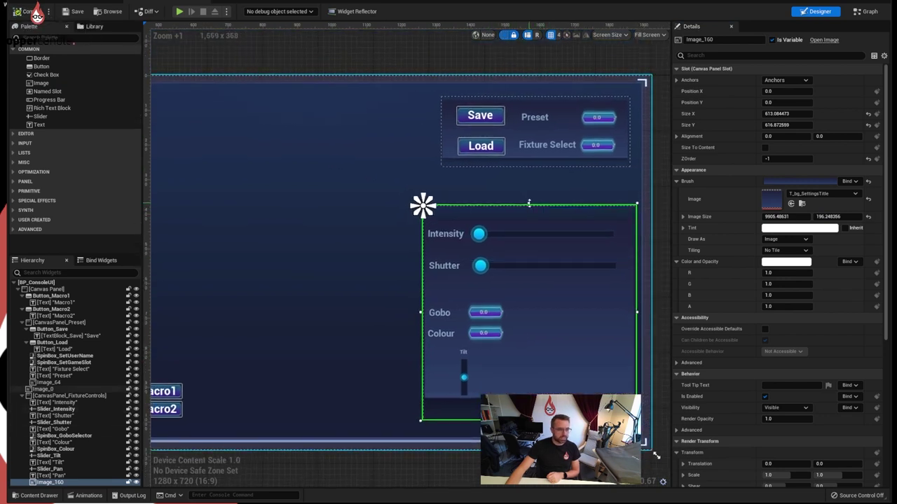
drag(529, 206, 529, 179)
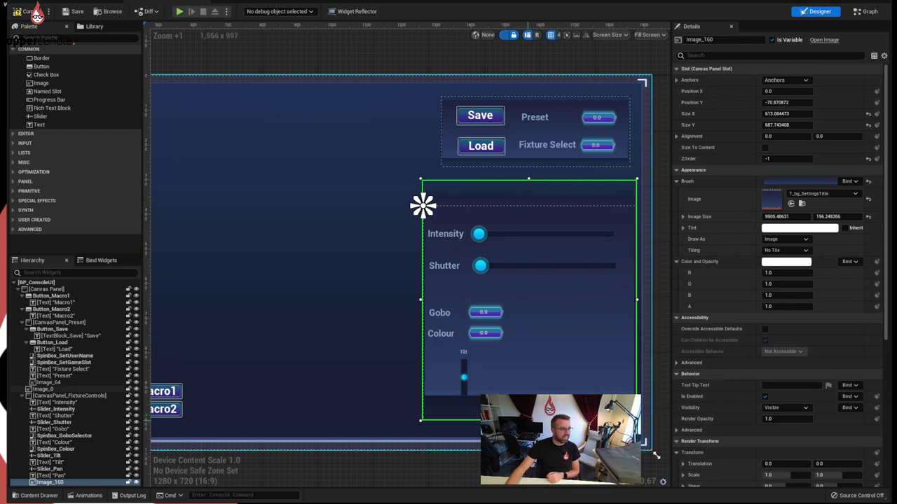
drag(656, 456, 656, 456)
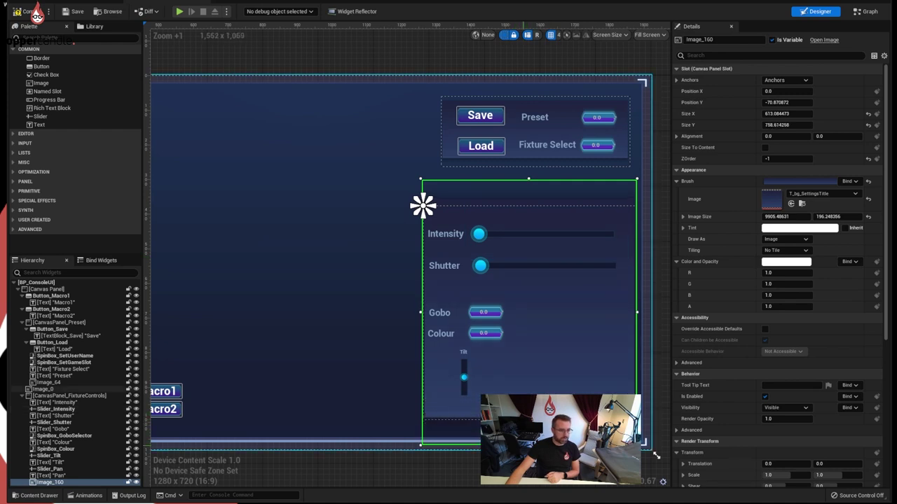
click(528, 180)
right_drag(629, 301, 599, 219)
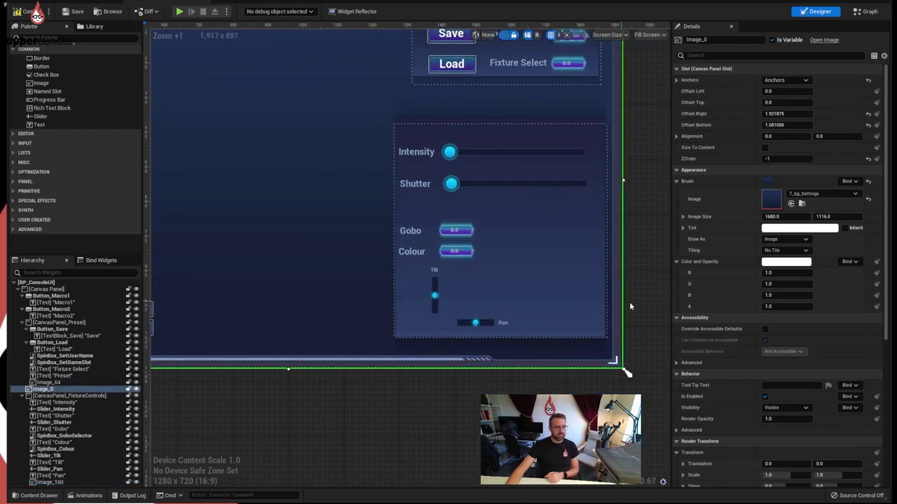
click(560, 231)
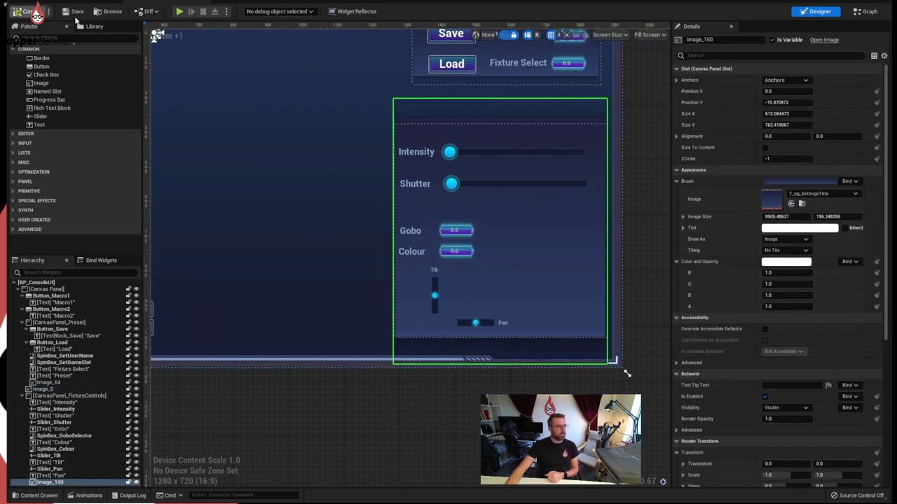
click(416, 417)
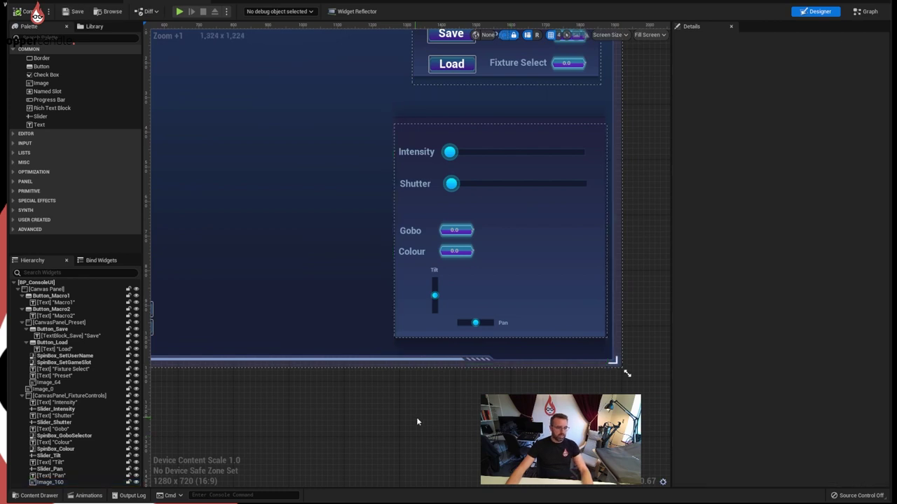
Step: Wrap Button_Macro1 in a canvas panel and rename that panel to CanvasPanel_Macro
scroll(427, 424, down, 3)
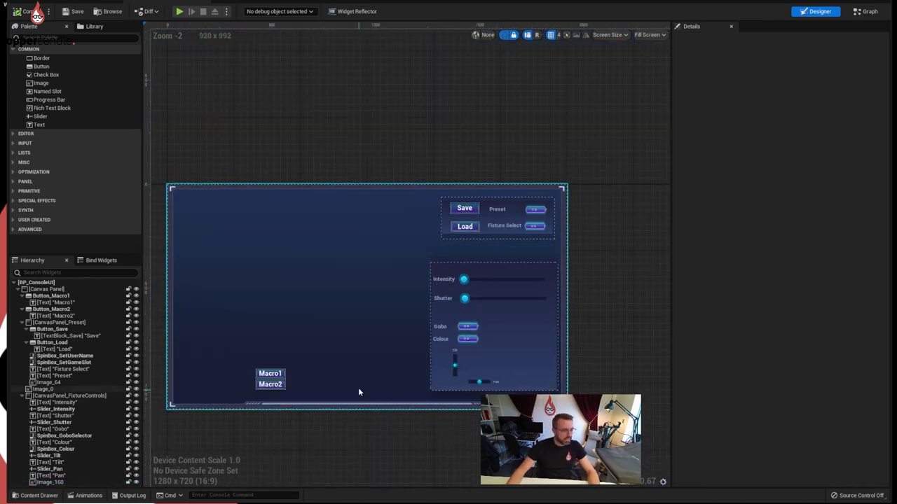
right_drag(360, 391, 389, 384)
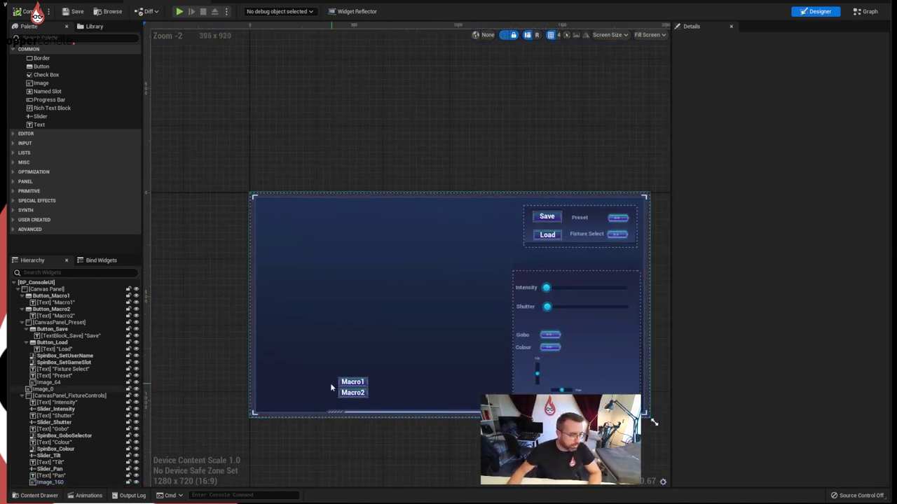
right_drag(330, 383, 361, 377)
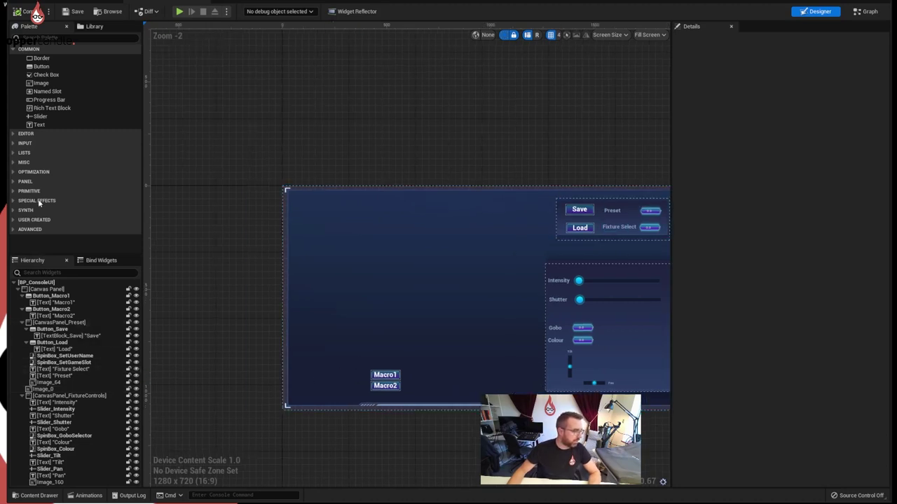
scroll(373, 375, up, 3)
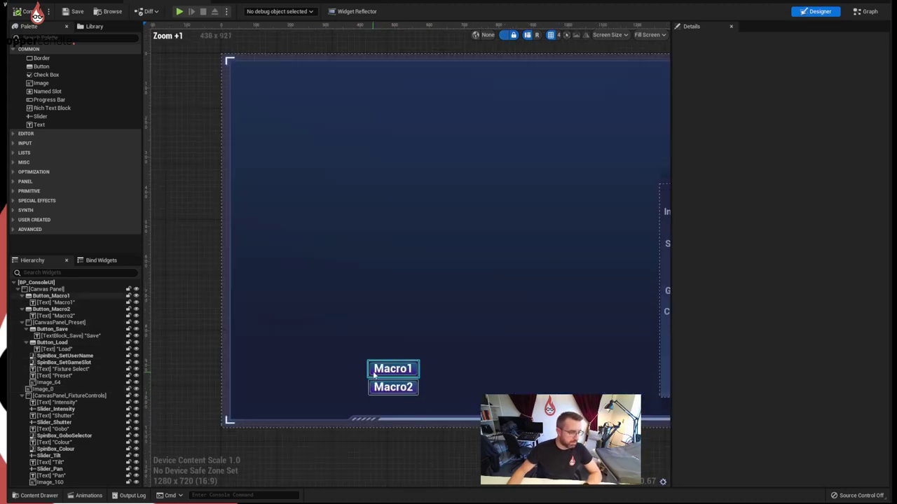
click(375, 369)
ctrl+click(372, 389)
right_click(373, 372)
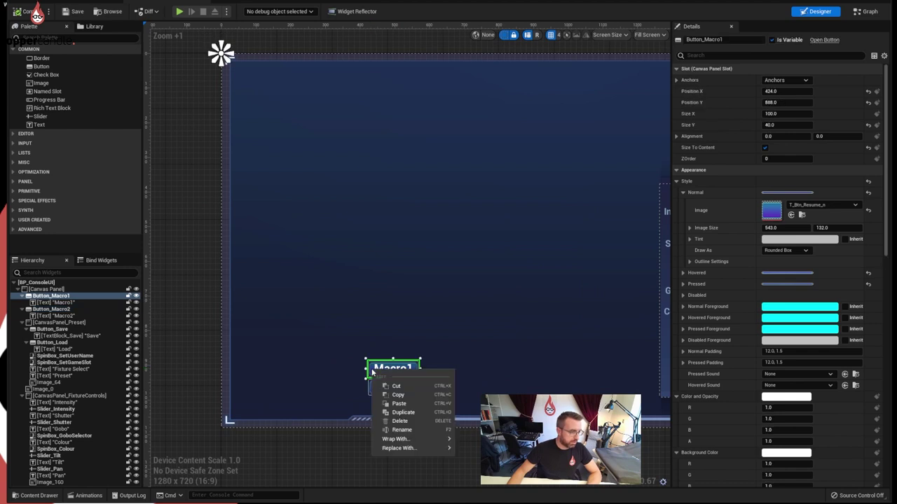
mouse_move(403, 440)
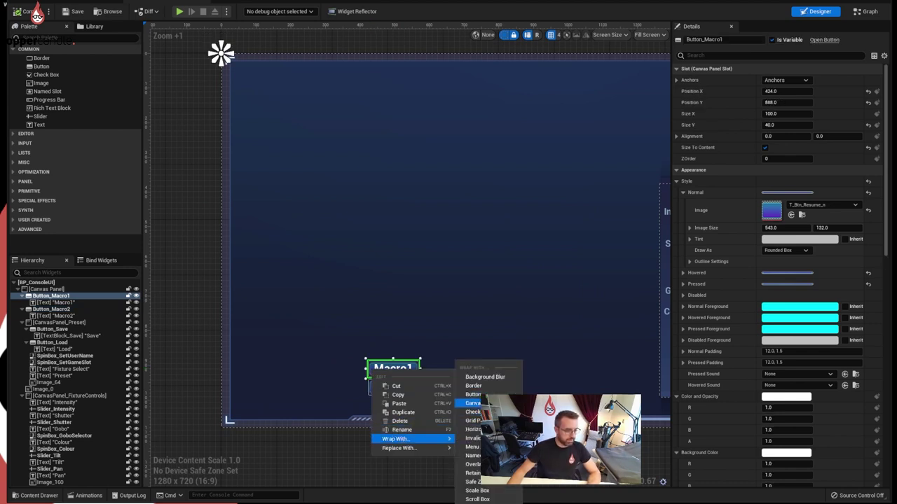
click(474, 404)
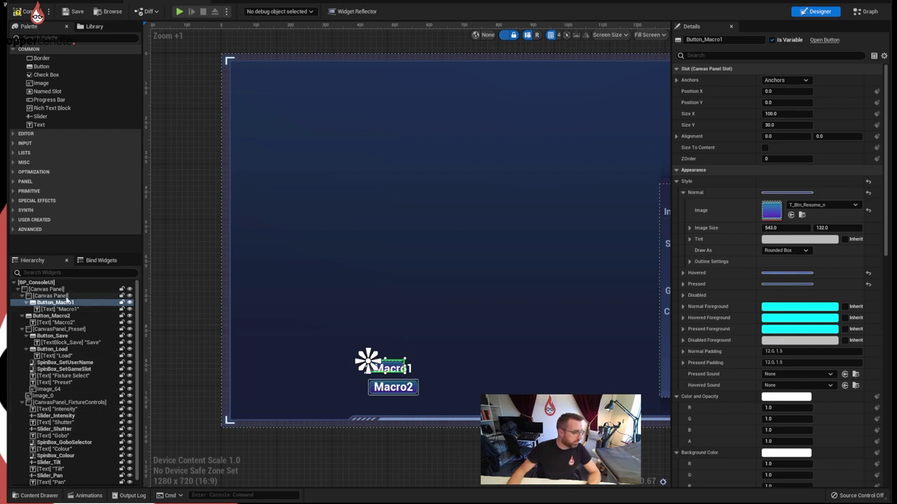
click(52, 296)
click(722, 39)
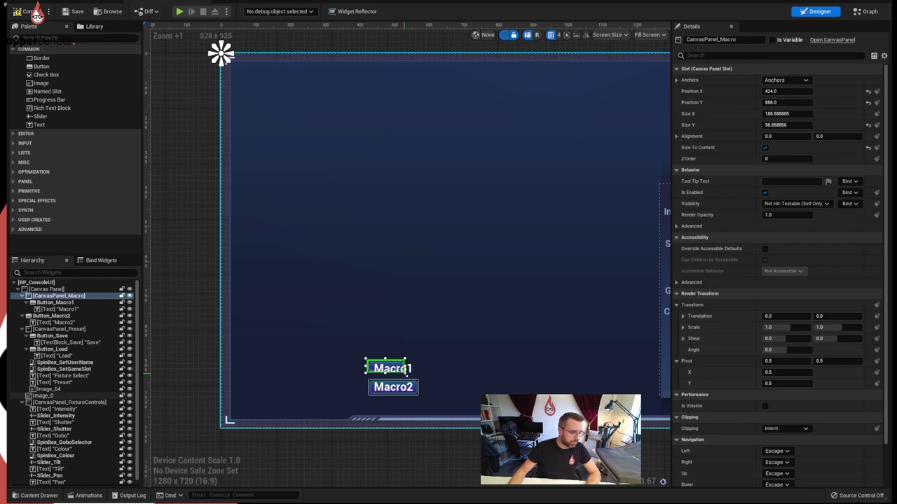
Step: Enlarge Button_Macro1 to about 136 by 47 and move it above its canvas panel
scroll(403, 380, up, 10)
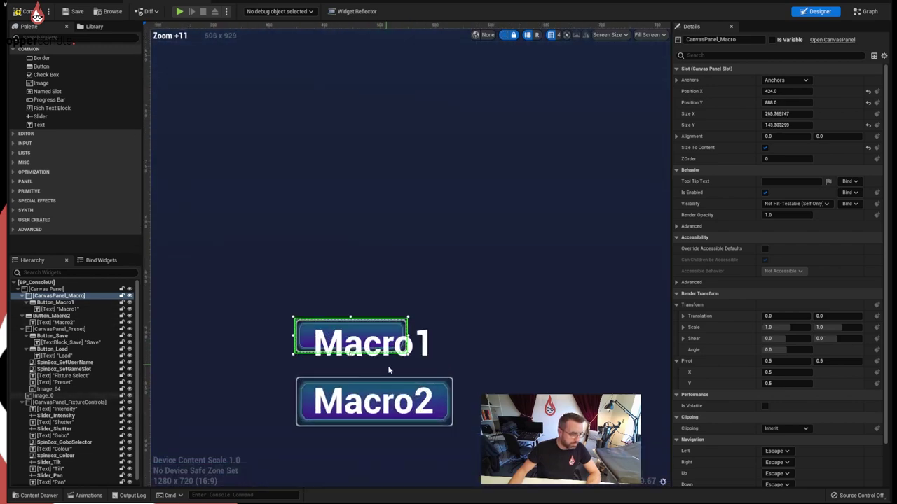
click(388, 365)
click(379, 347)
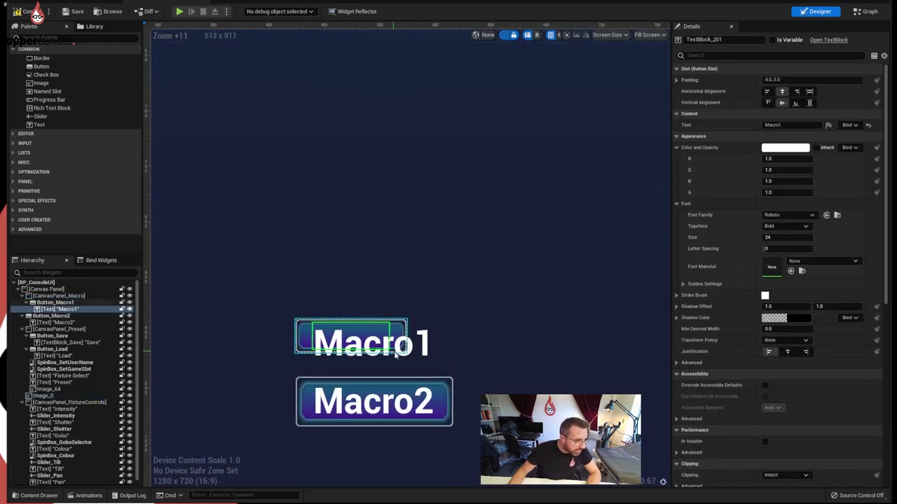
drag(409, 354, 449, 373)
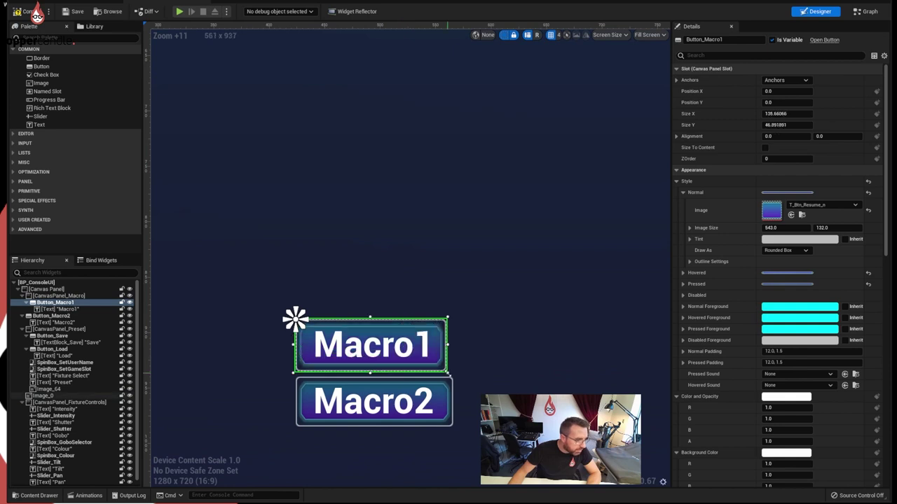
drag(390, 343, 396, 246)
Step: Resize CanvasPanel_Macro to fit both macro buttons, raising its top edge to Y about 853 with a height of about 196
click(415, 353)
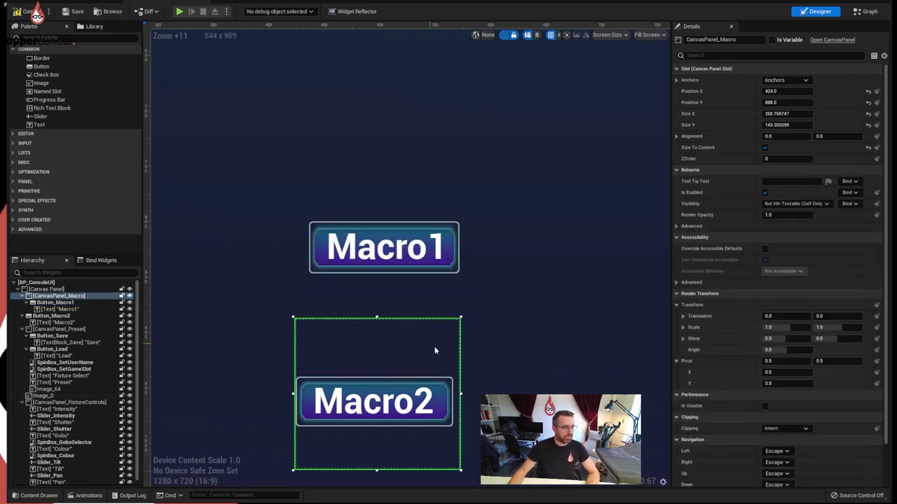
scroll(437, 351, down, 4)
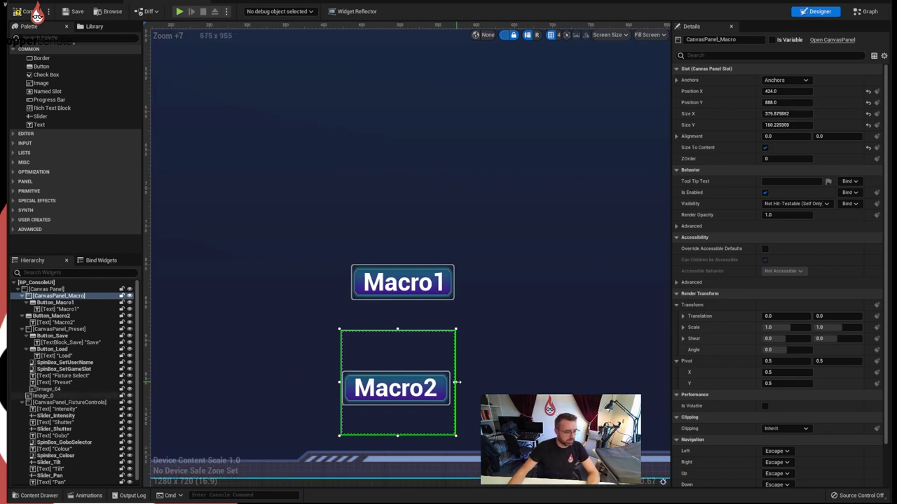
click(59, 303)
click(59, 295)
right_drag(414, 347, 419, 318)
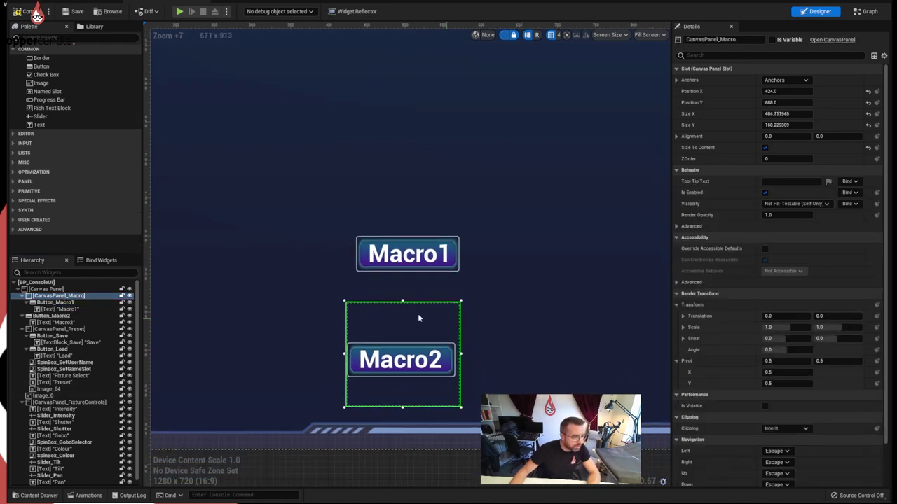
drag(402, 300, 402, 273)
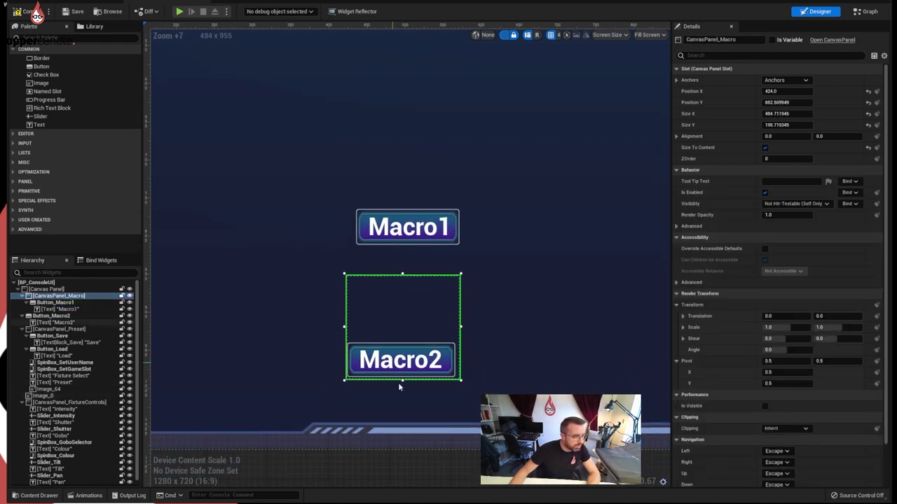
Step: Move Button_Macro1 inside CanvasPanel_Macro to position 4, 8 and reduce its height to about 39
click(361, 223)
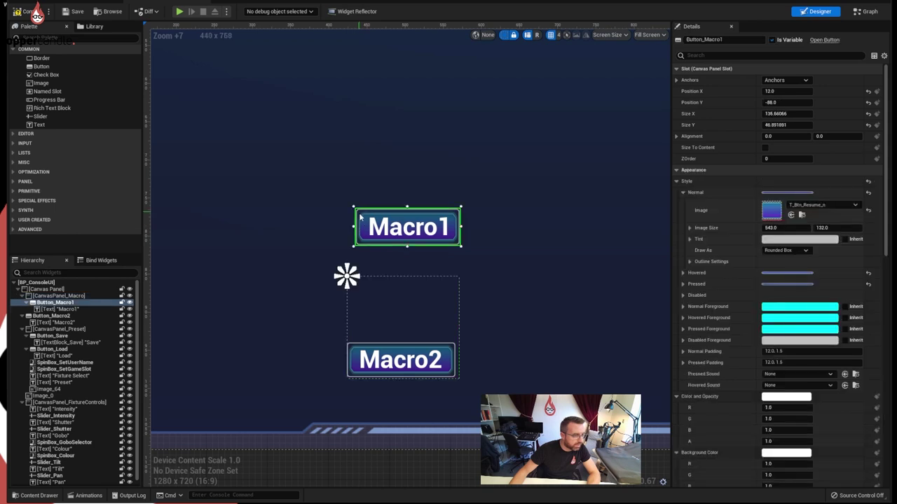
drag(361, 223, 399, 316)
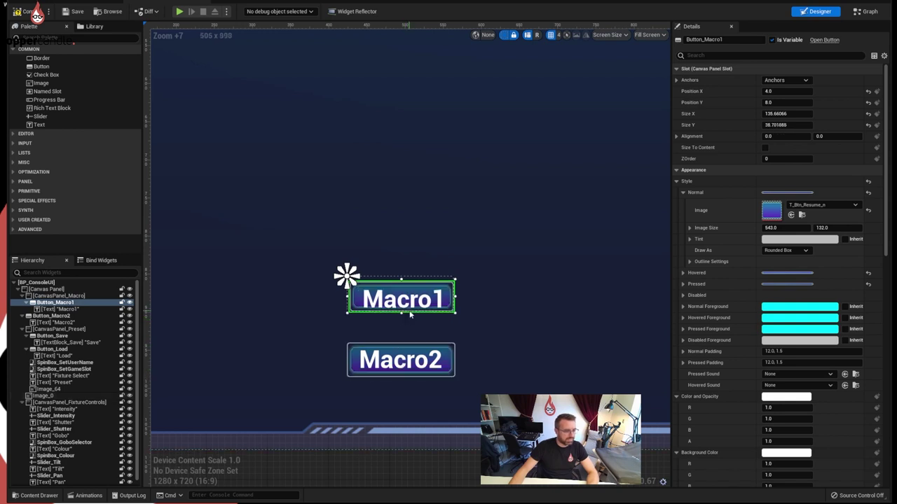
Step: Nest Button_Macro2 in CanvasPanel_Macro and place it below Button_Macro1 at position 4, 80
click(349, 361)
mouse_move(31, 316)
mouse_down()
mouse_move(56, 320)
mouse_move(53, 295)
mouse_up()
scroll(415, 345, down, 9)
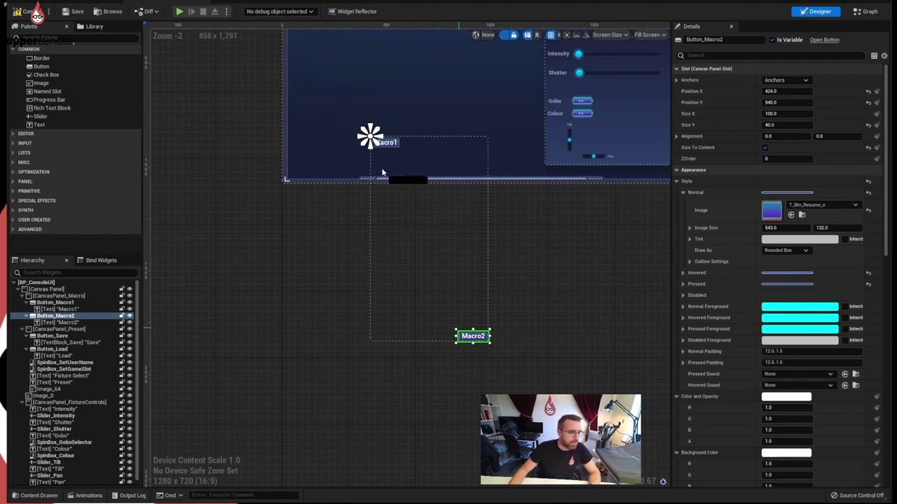
drag(458, 334, 372, 157)
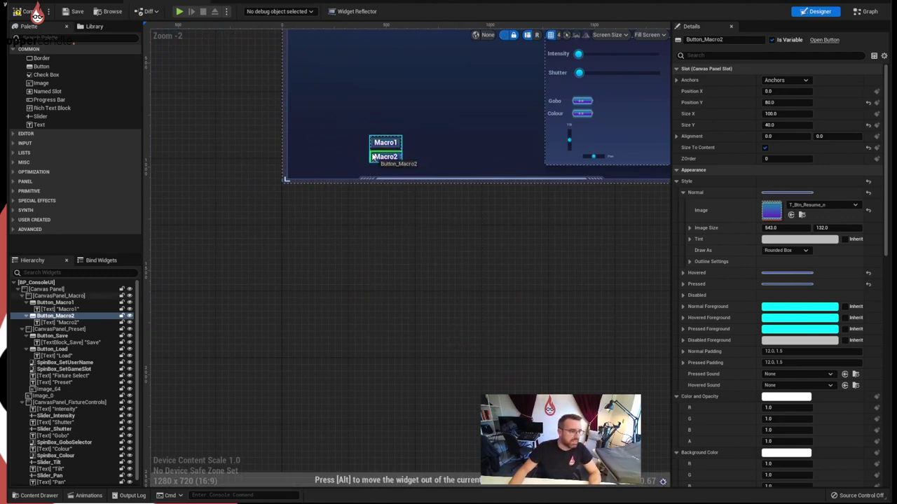
scroll(400, 200, up, 6)
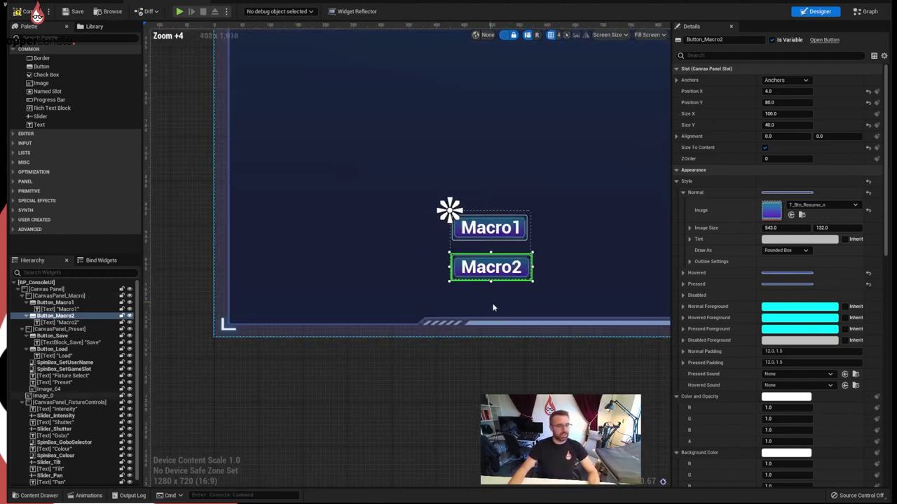
scroll(454, 332, up, 3)
Step: Move CanvasPanel_Macro to the console background's lower-left corner at position 60, 896
click(426, 269)
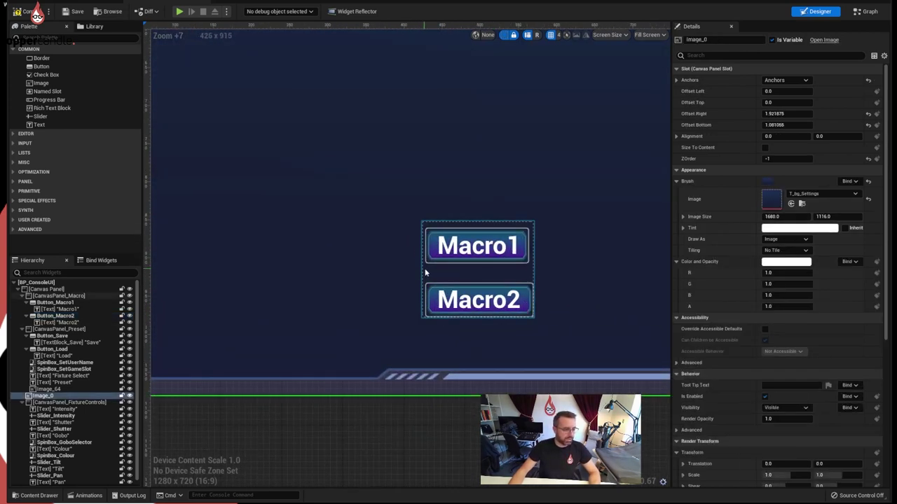
drag(436, 274, 207, 308)
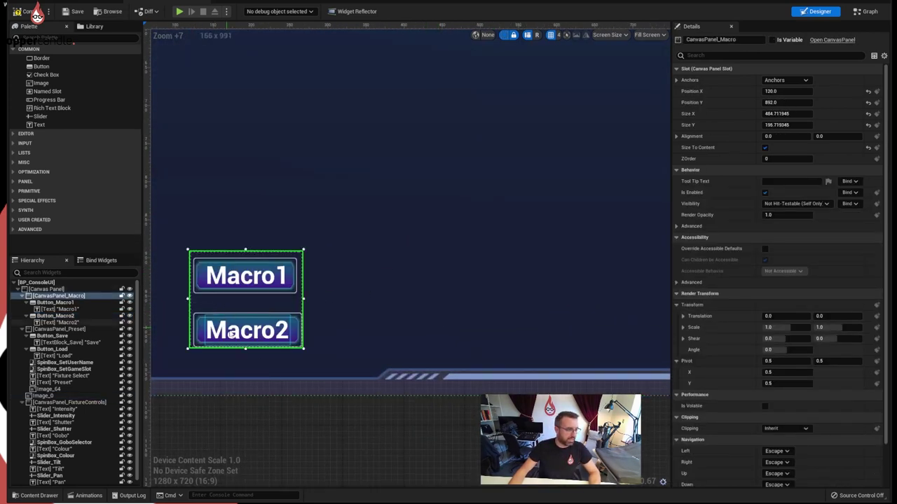
scroll(259, 347, down, 4)
right_drag(259, 354, 558, 387)
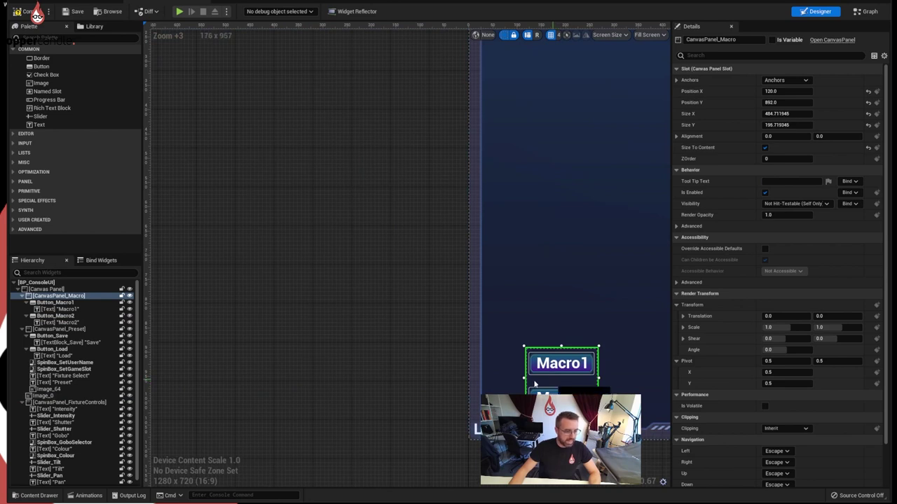
drag(558, 388, 528, 389)
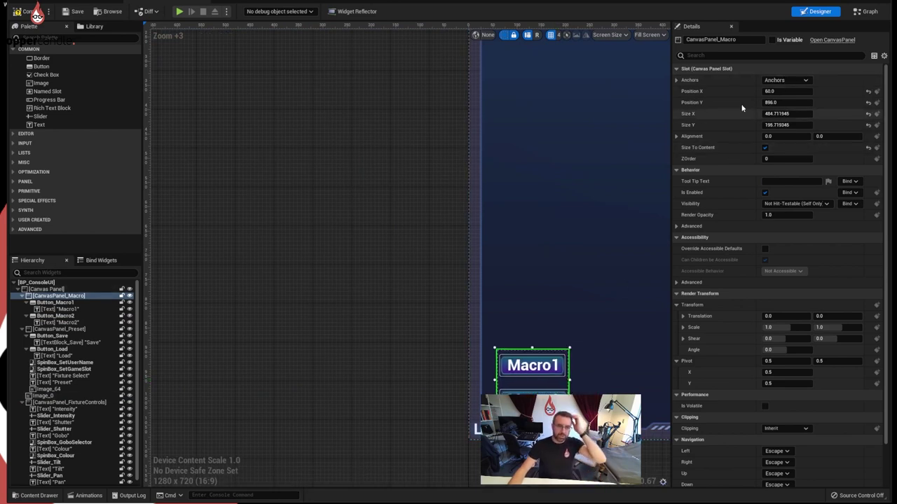
Step: Anchor CanvasPanel_Macro to the console's bottom-left corner and Button_Macro1 to the top centre of its panel
click(779, 80)
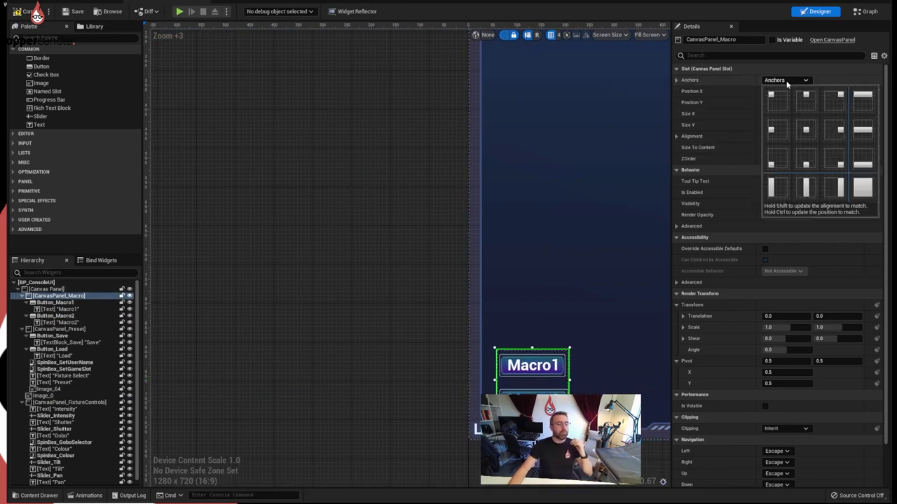
click(776, 158)
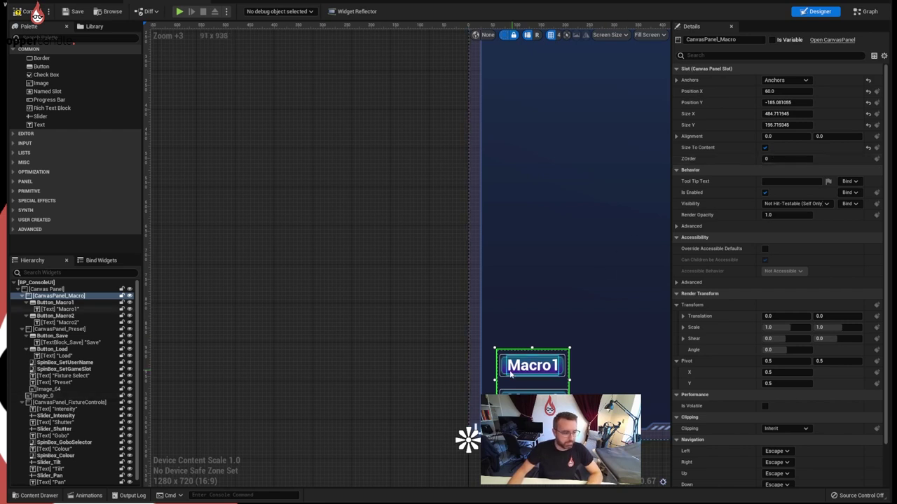
click(496, 350)
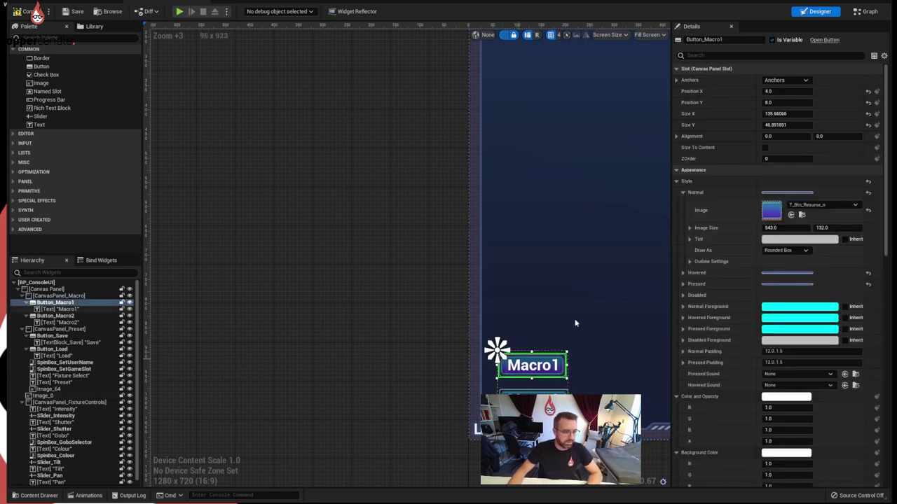
click(794, 84)
click(807, 96)
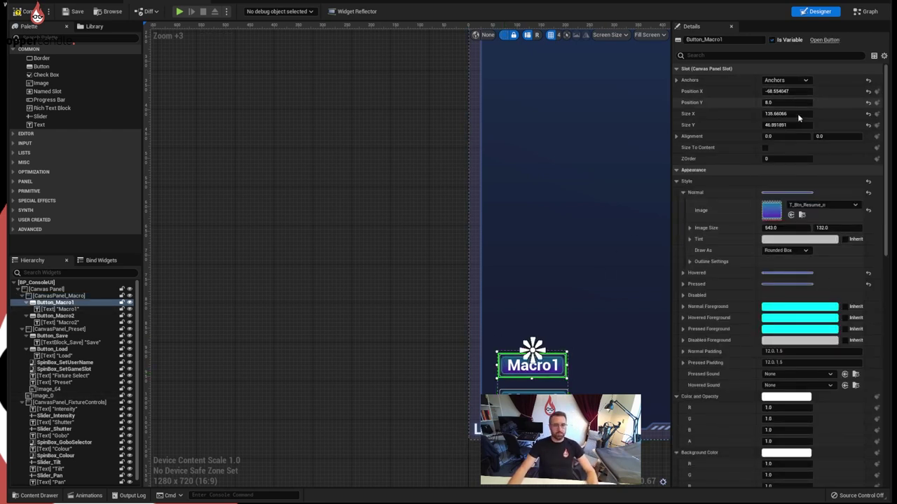
Step: Try anchoring Button_Macro2 to the bottom centre of CanvasPanel_Macro
click(512, 388)
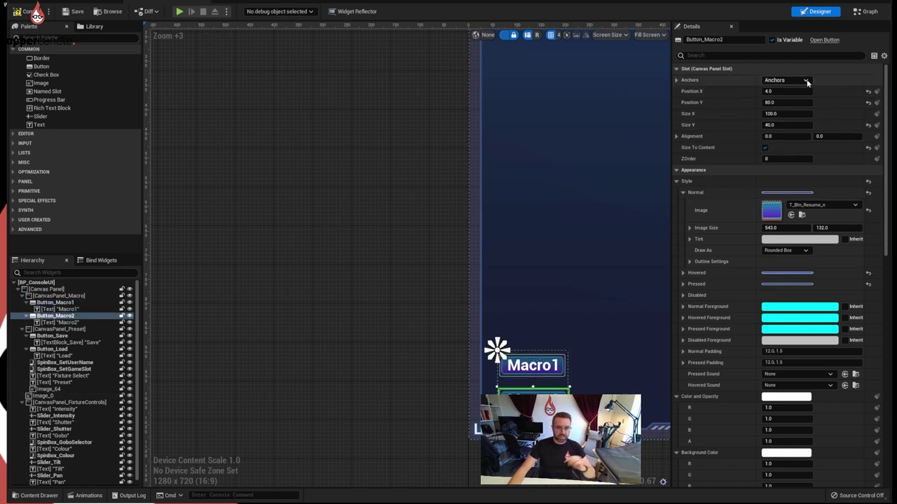
click(785, 80)
click(807, 162)
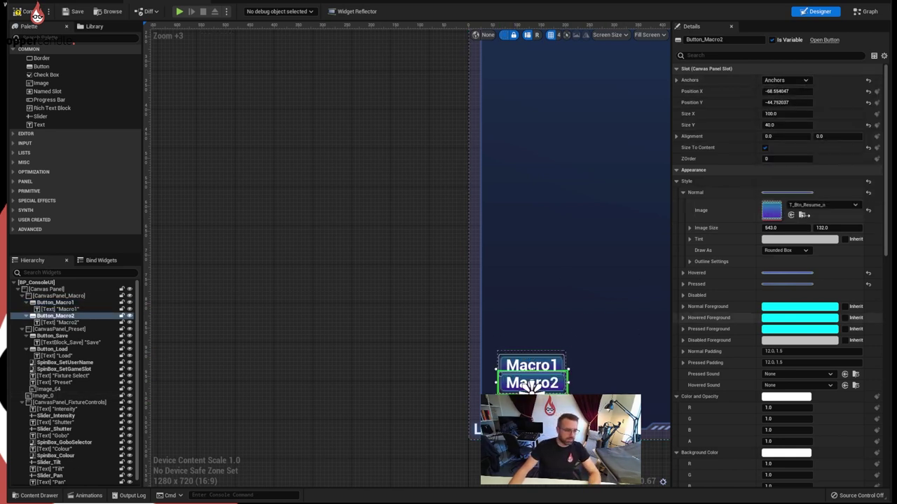
Step: Move CanvasPanel_Macro down to Y about -163 and Button_Macro2 below Button_Macro1 to about -71, 17
click(532, 349)
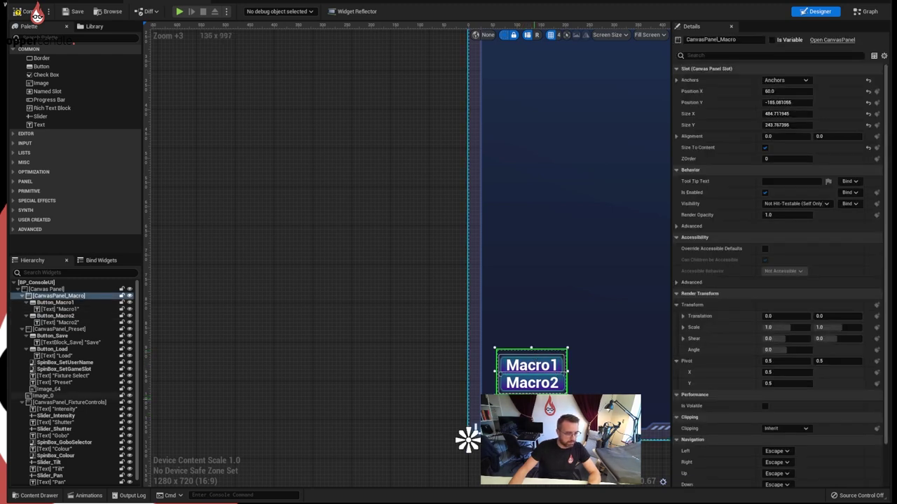
mouse_move(535, 361)
mouse_down()
mouse_move(531, 321)
mouse_move(530, 359)
mouse_up()
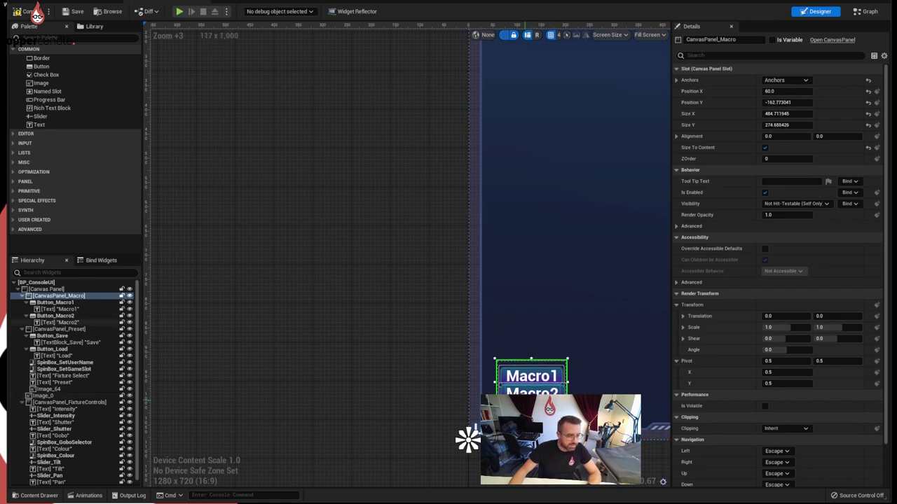
click(531, 390)
drag(531, 390, 530, 417)
scroll(447, 417, up, 3)
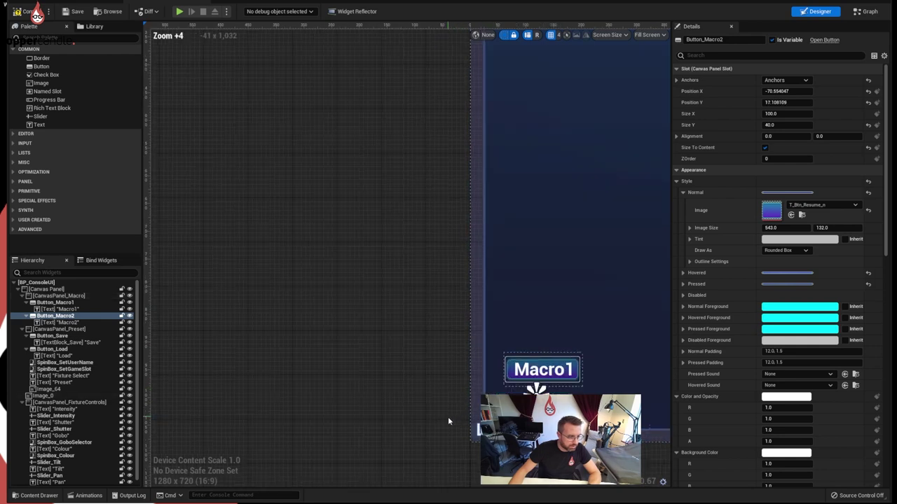
Step: Check how the panel and Button_Macro2 are placed, and move CanvasPanel_Macro up to Y about -219
click(428, 421)
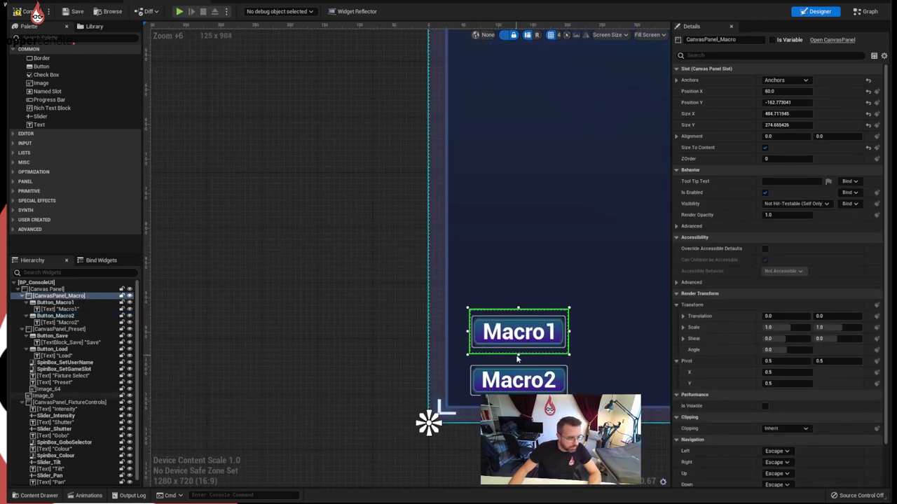
click(519, 366)
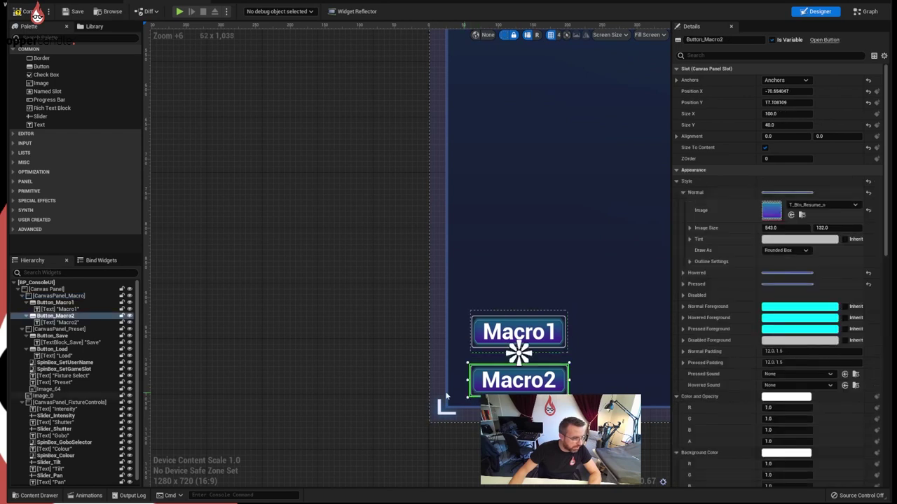
click(46, 317)
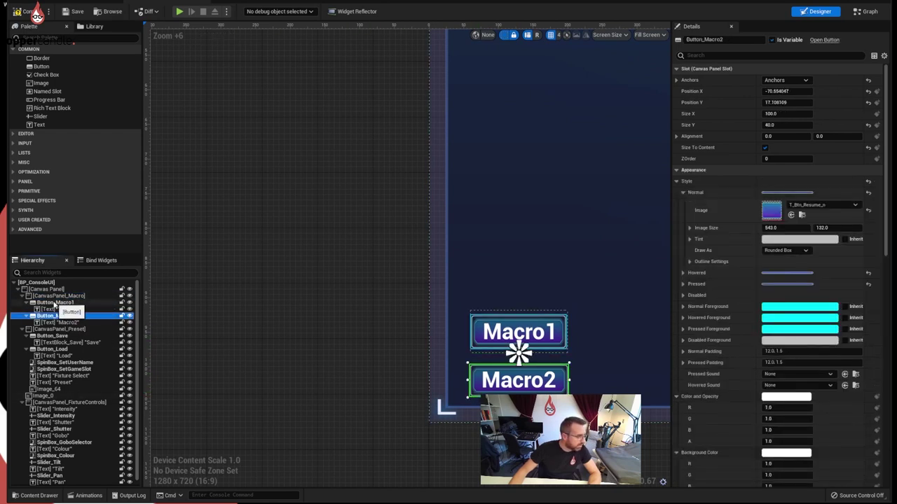
click(532, 312)
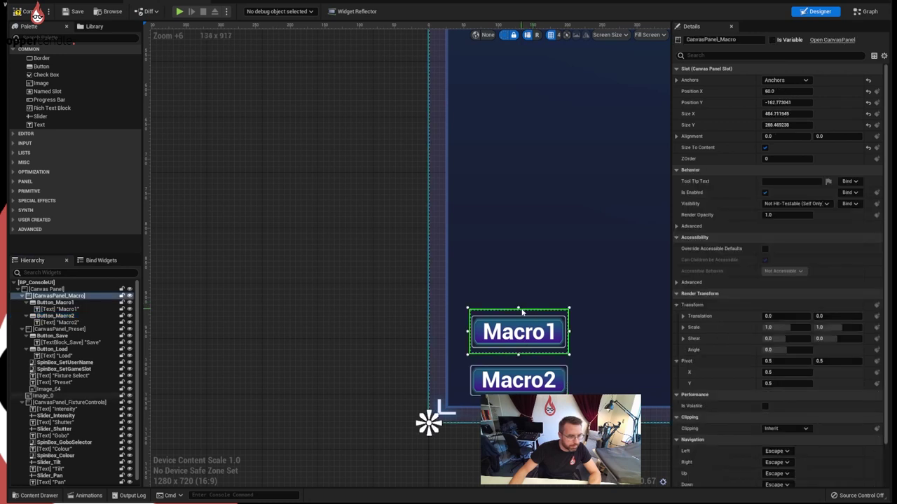
drag(522, 310, 509, 270)
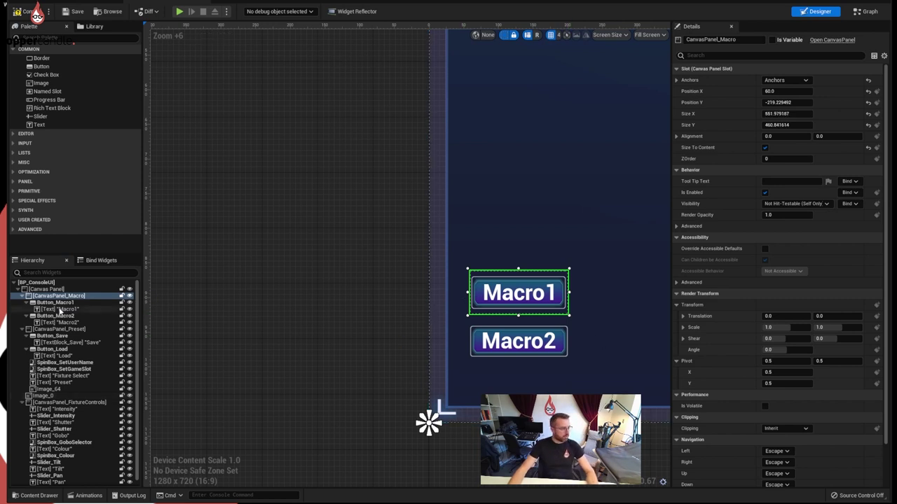
Step: Collapse the two macro button entries, and undo the panel moves and Button_Macro2's bottom-centre anchoring
click(28, 303)
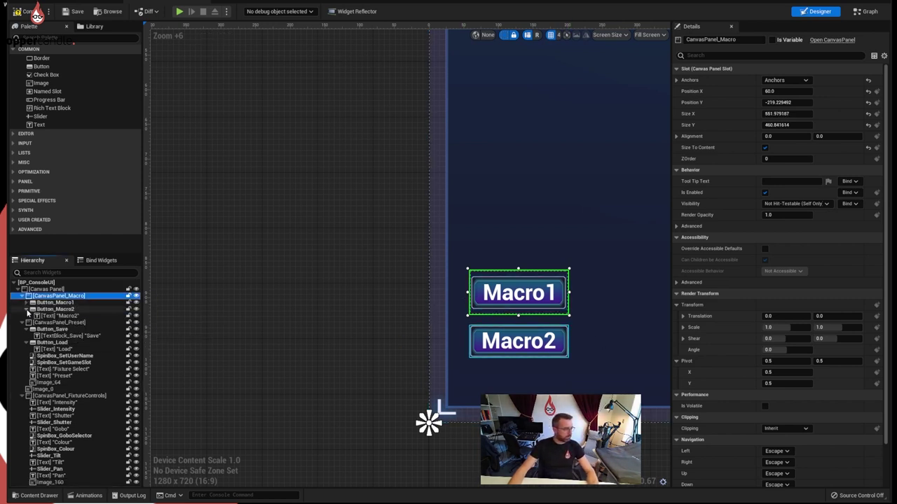
click(28, 309)
click(68, 310)
drag(68, 311, 60, 301)
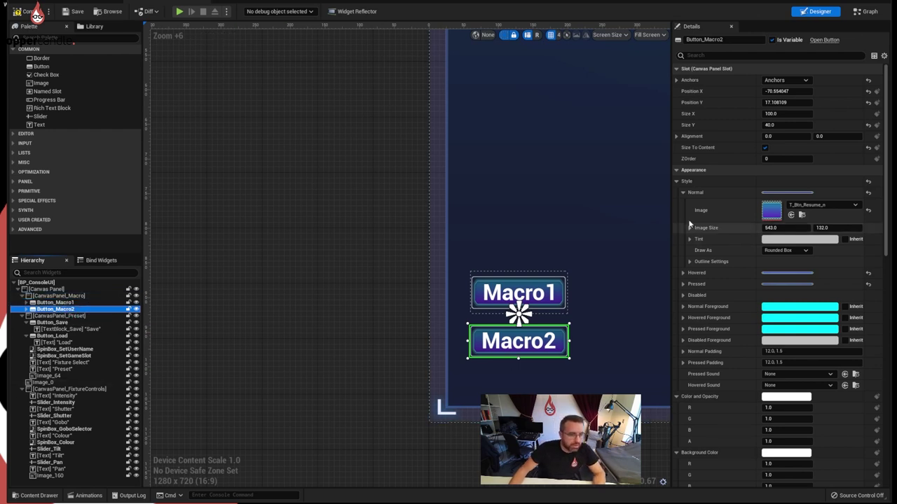
click(429, 423)
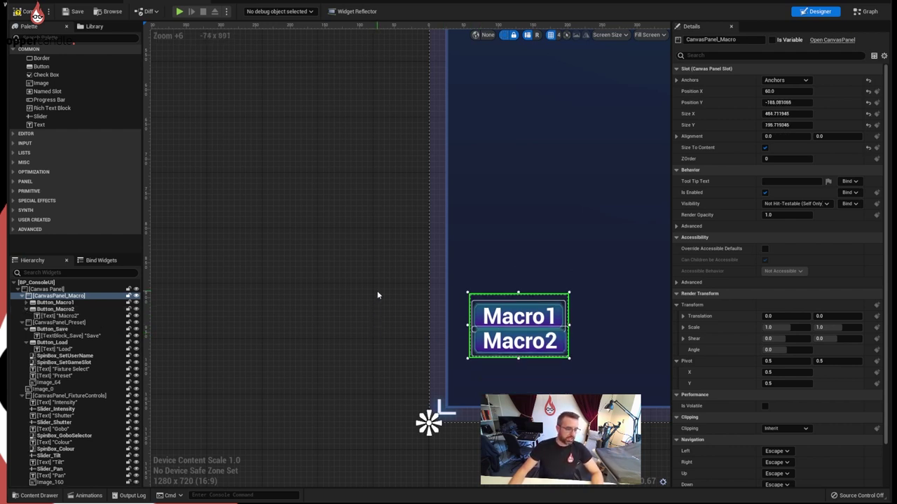
click(320, 380)
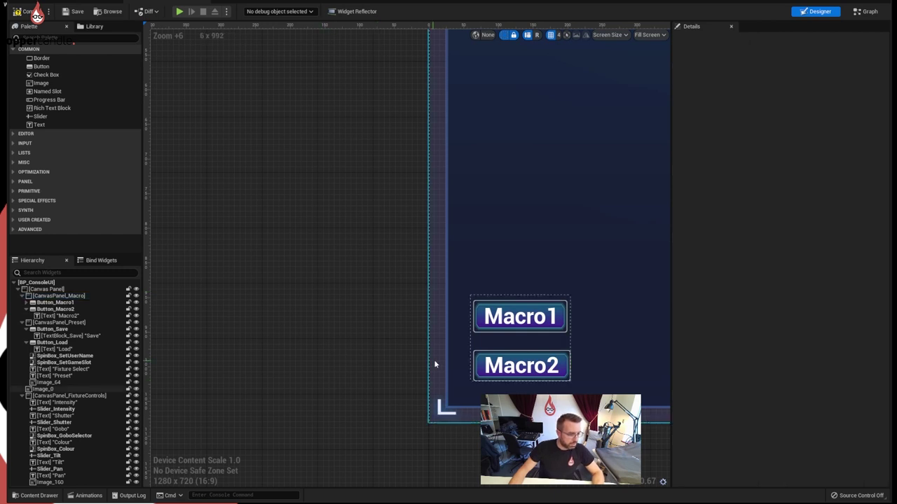
Step: Try anchoring Button_Macro2 to the centre and to the bottom-left corner of CanvasPanel_Macro
click(483, 357)
right_drag(520, 331, 485, 353)
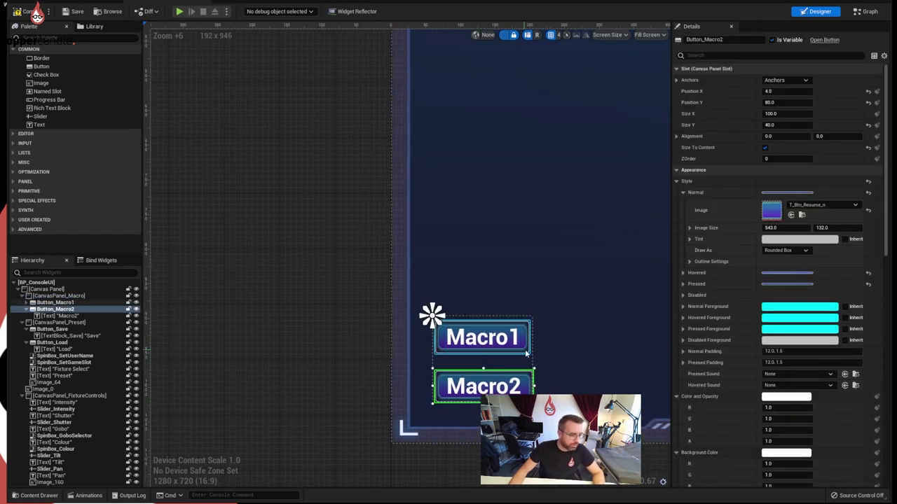
click(484, 347)
click(438, 377)
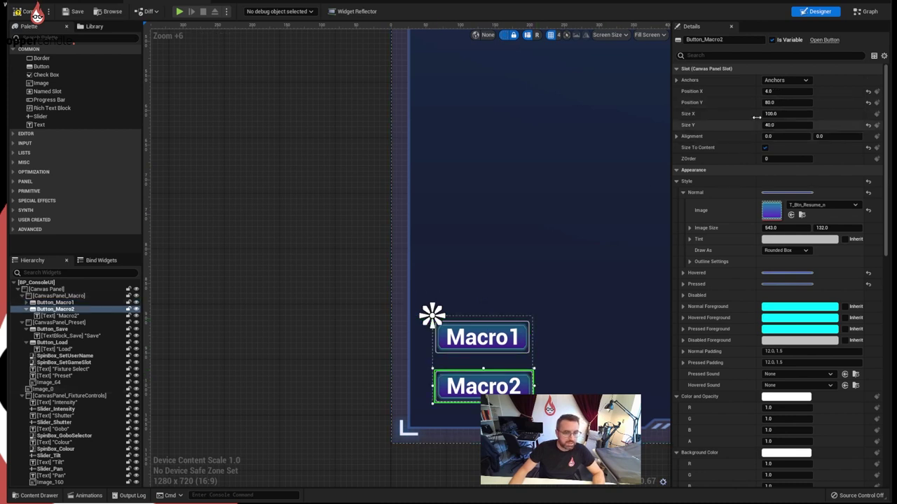
click(785, 80)
click(809, 130)
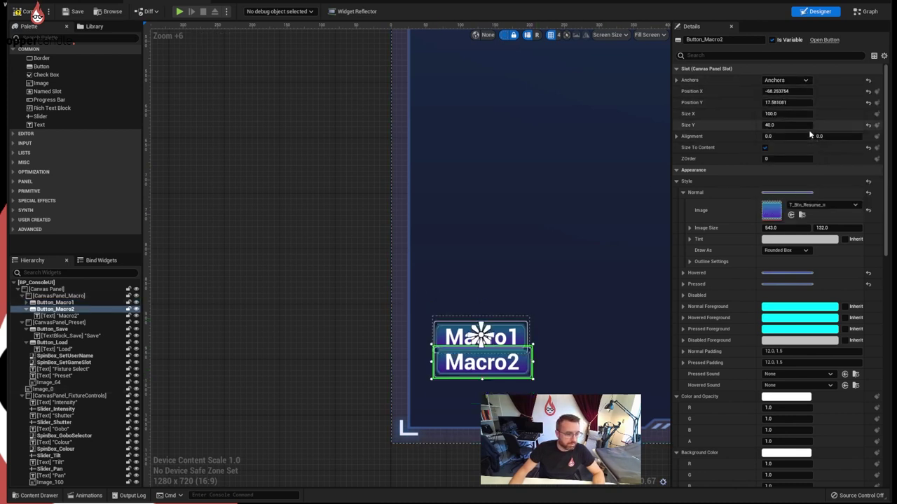
click(784, 80)
click(784, 165)
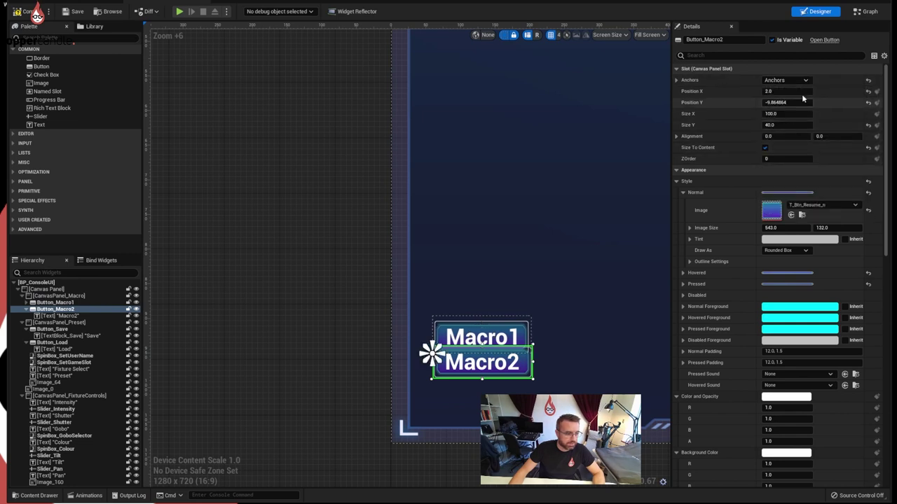
Step: Try the top-left and left vertical-stretch anchors on Button_Macro2, and undo its anchor changes
click(785, 80)
click(781, 102)
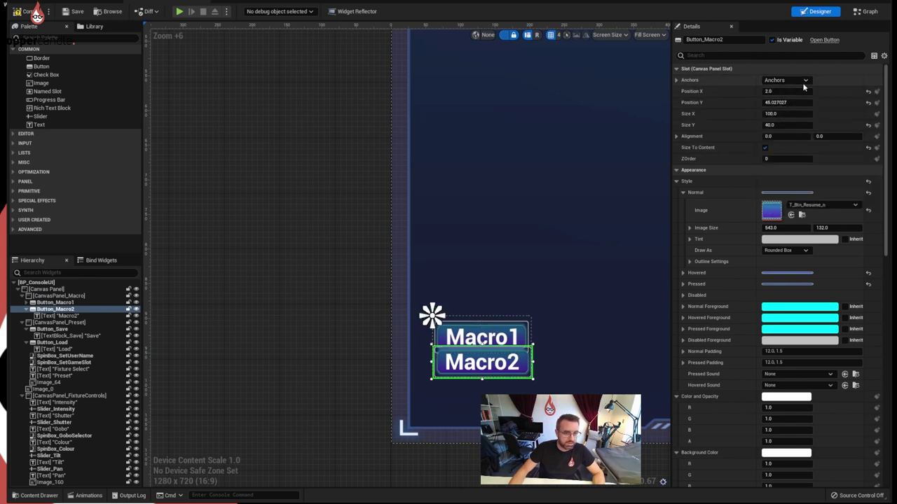
click(802, 82)
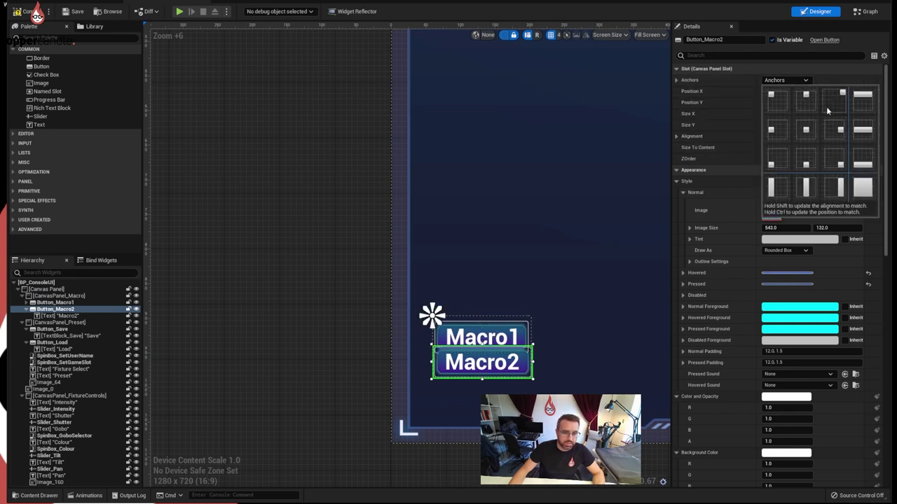
click(777, 186)
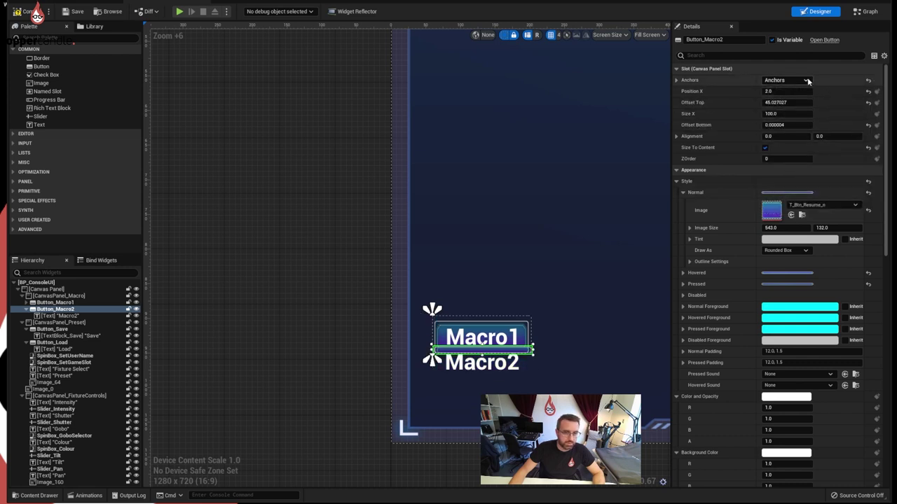
click(806, 80)
click(779, 100)
click(268, 310)
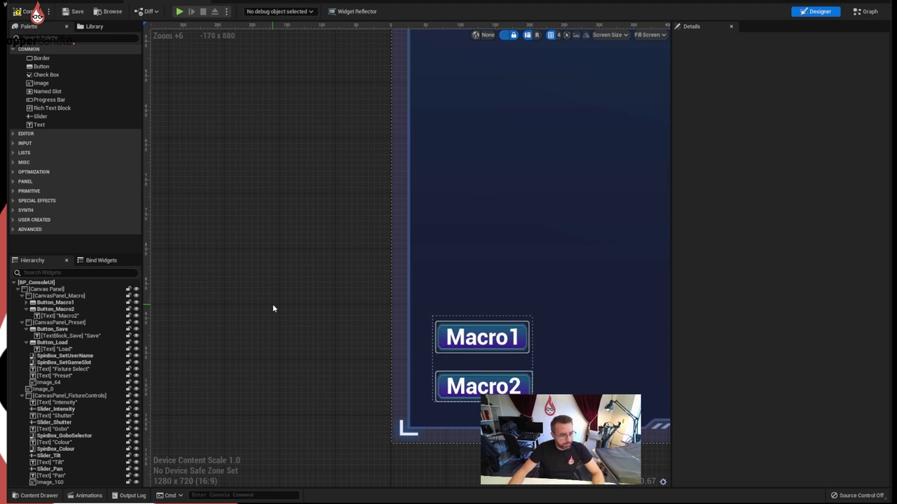
Step: Check both macro buttons' anchors, try moving CanvasPanel_Macro further right, and undo the move
click(449, 382)
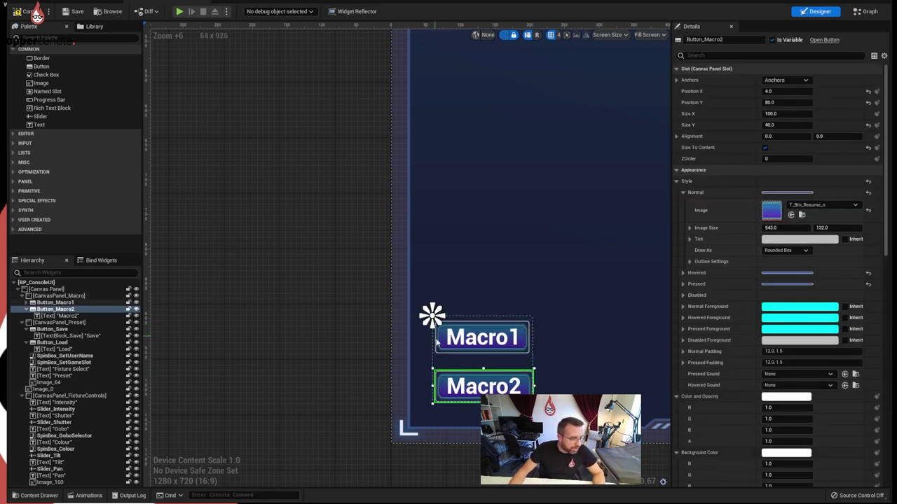
click(439, 353)
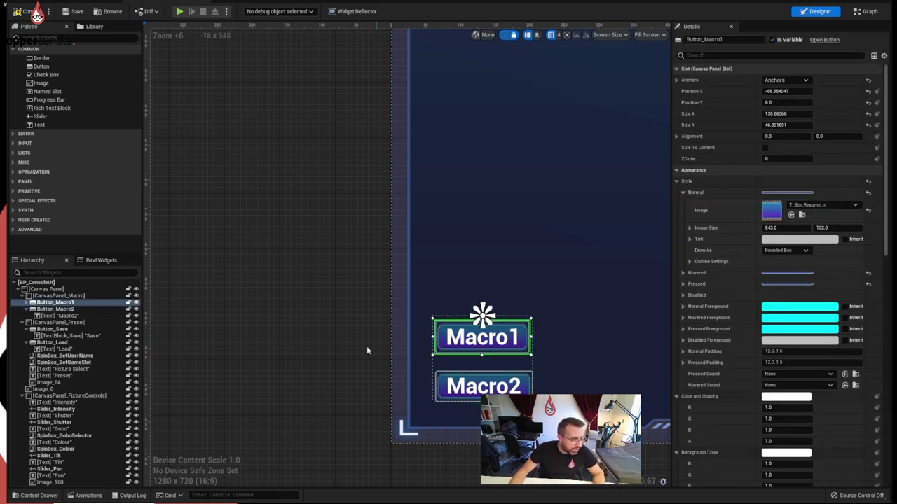
click(416, 372)
click(442, 365)
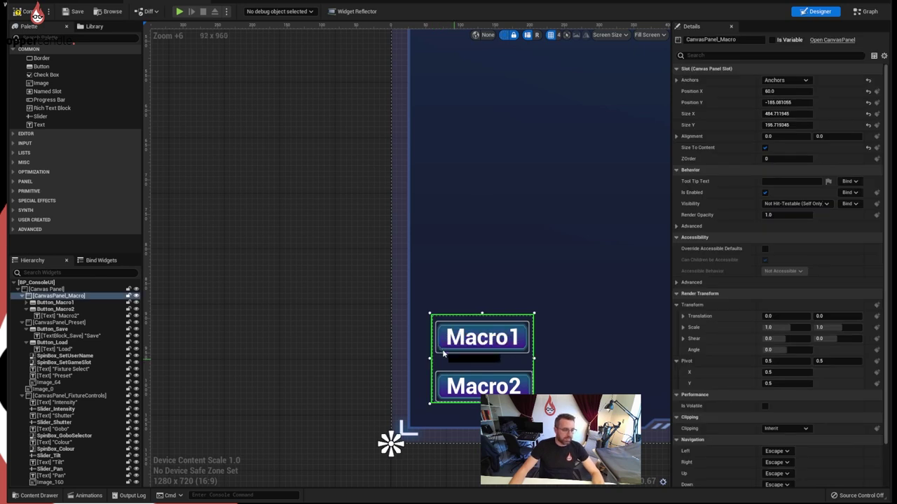
drag(476, 358, 591, 347)
key(ctrl+z)
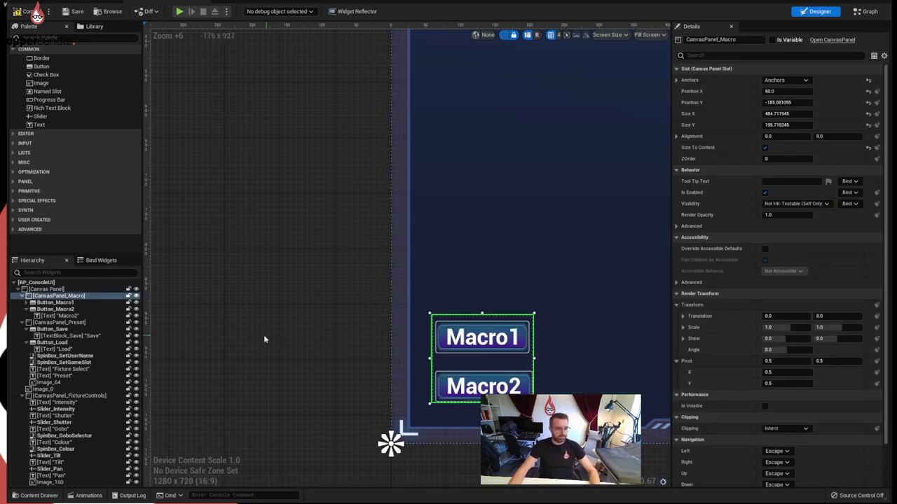
click(320, 281)
scroll(242, 298, down, 8)
right_drag(245, 292, 281, 341)
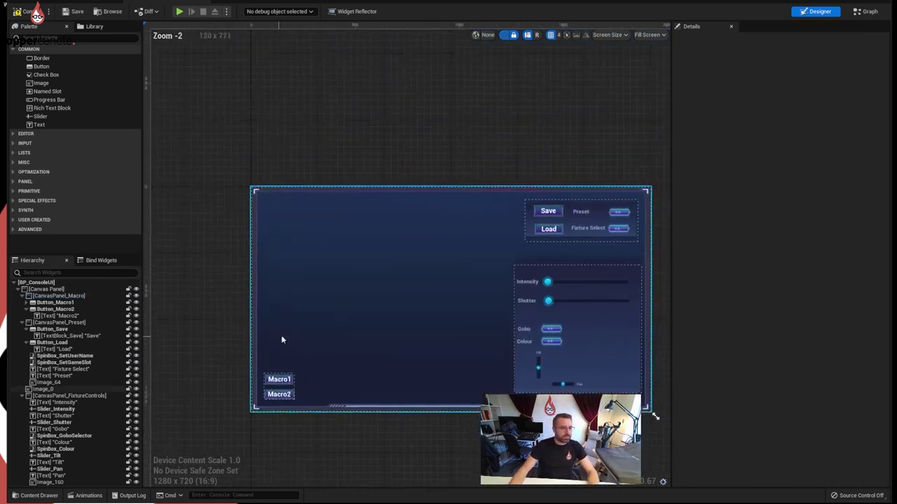
right_drag(341, 237, 373, 232)
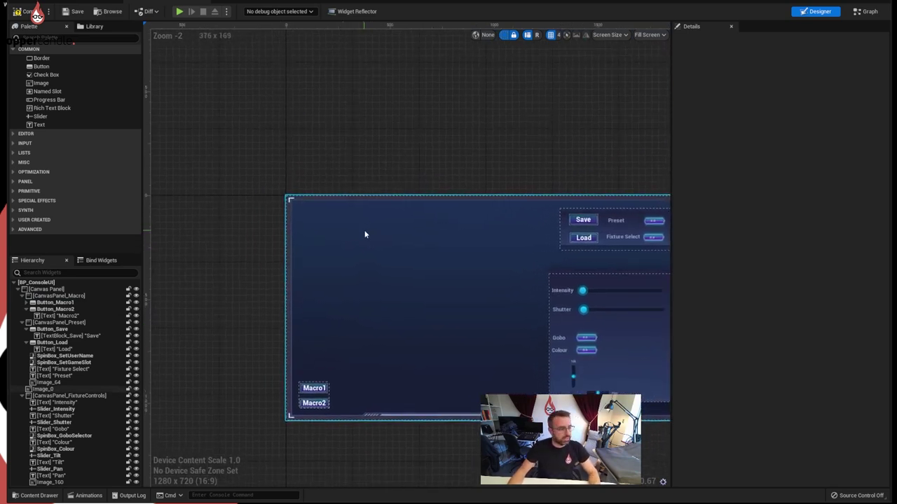
right_drag(264, 136, 254, 134)
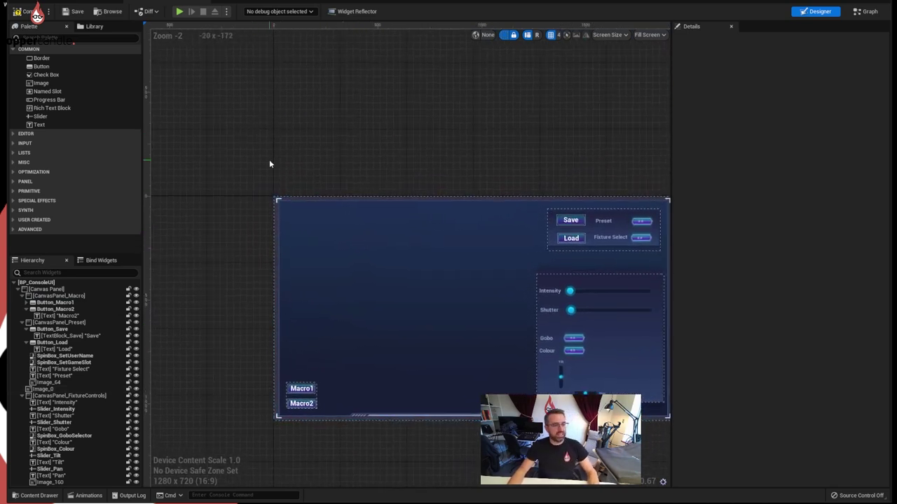
scroll(393, 224, up, 1)
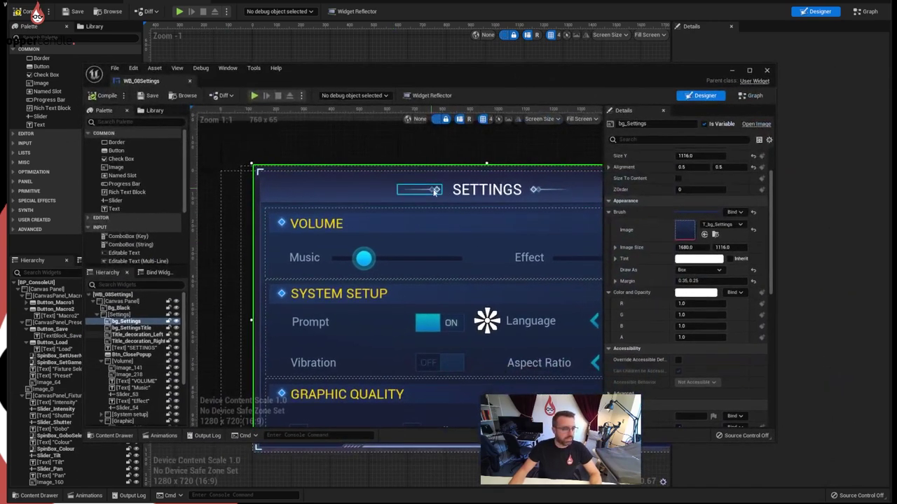
Step: Copy the SETTINGS title text with its left and right decorations from WB_08Settings and paste them into the console widget
click(538, 192)
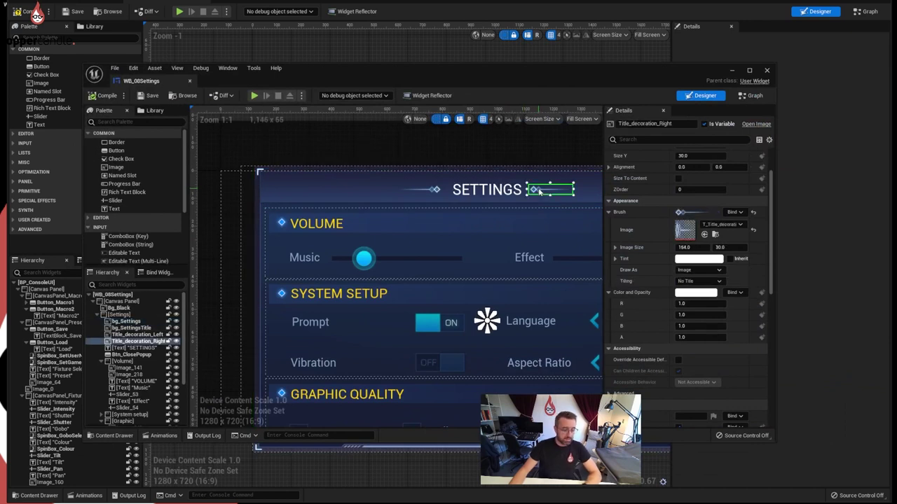
ctrl+click(484, 192)
ctrl+click(421, 190)
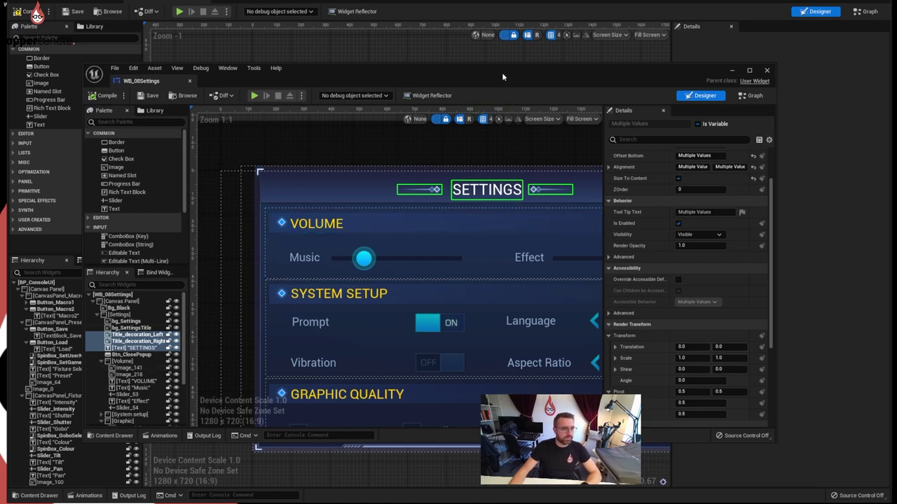
drag(502, 72, 896, 74)
click(502, 136)
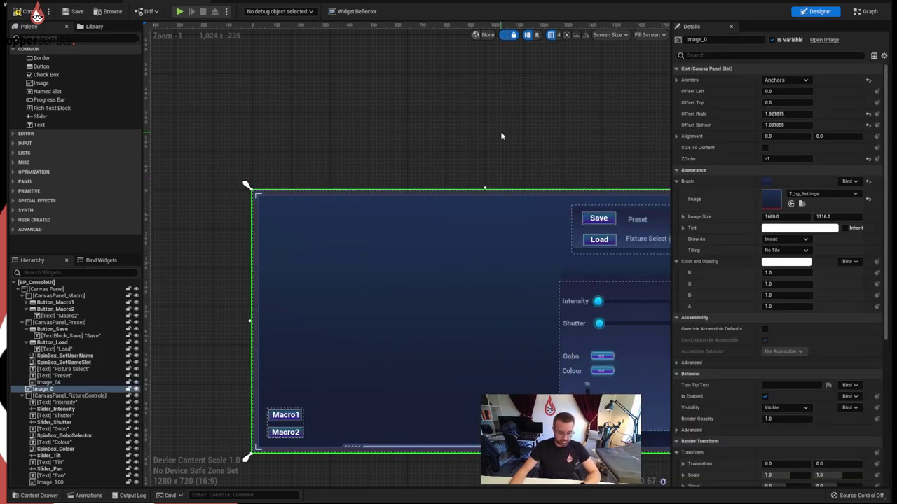
key(ctrl+v)
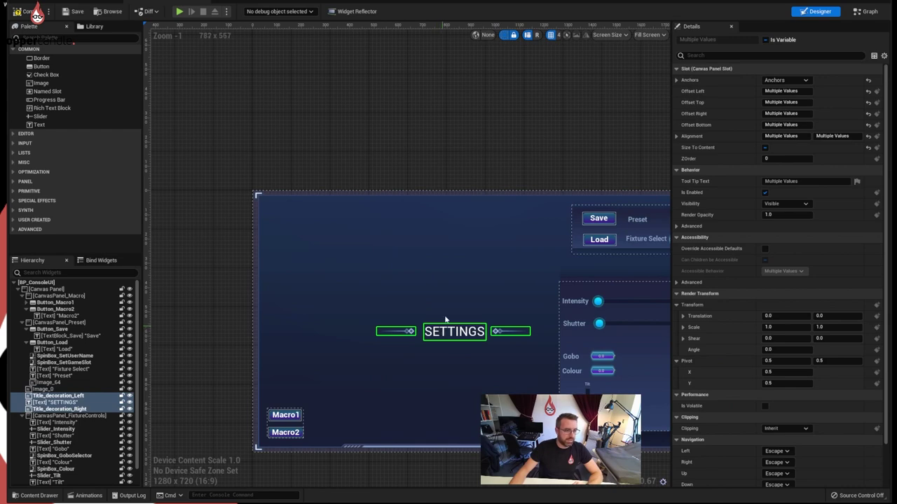
Step: Place the pasted title and its decorations near the upper edge of the canvas, roughly centred horizontally and beside the preset panel
drag(445, 323, 480, 220)
right_drag(531, 154, 486, 187)
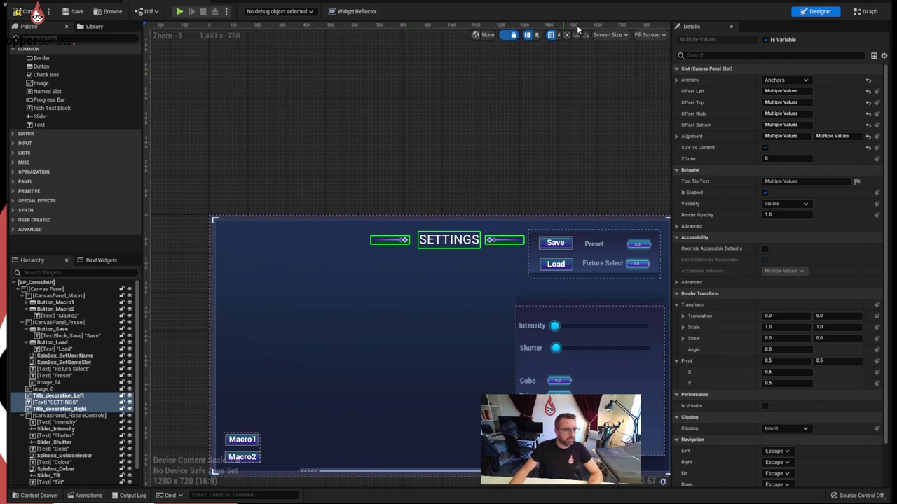
right_drag(655, 34, 634, 44)
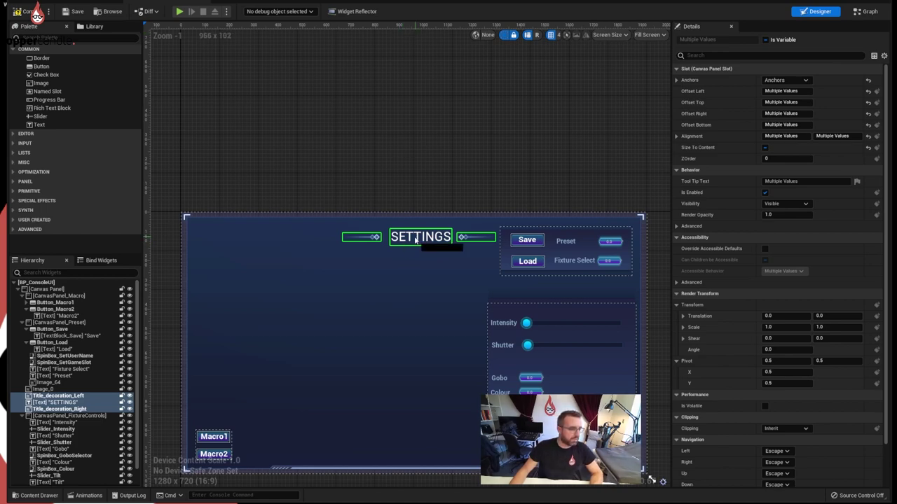
drag(415, 239, 415, 239)
right_drag(400, 276, 484, 278)
click(484, 279)
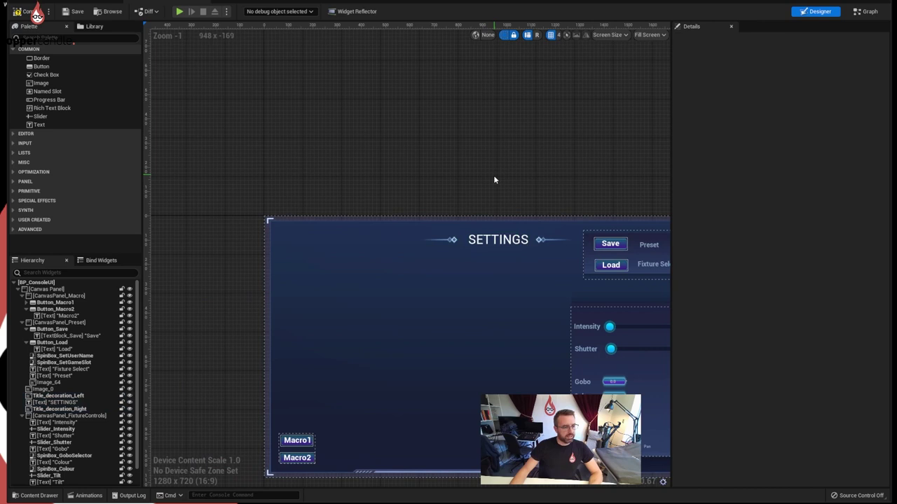
Step: Change the SETTINGS title text to "DMX Console"
click(495, 241)
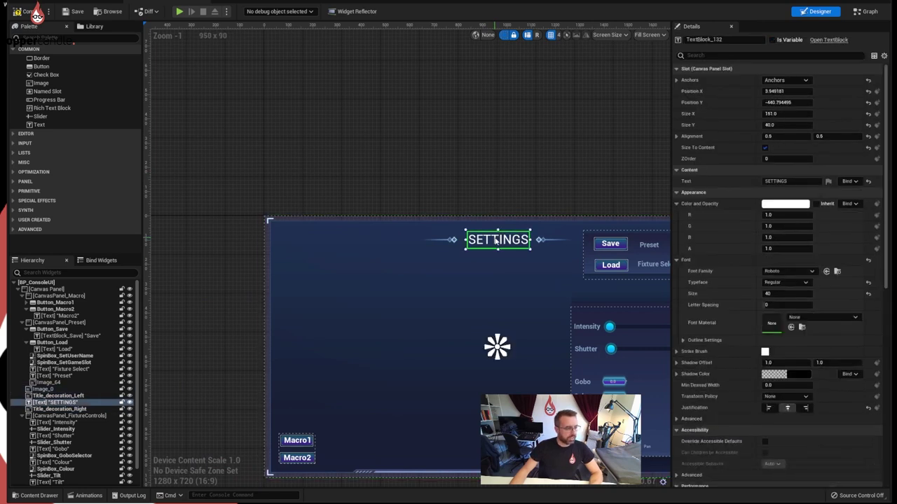
click(784, 181)
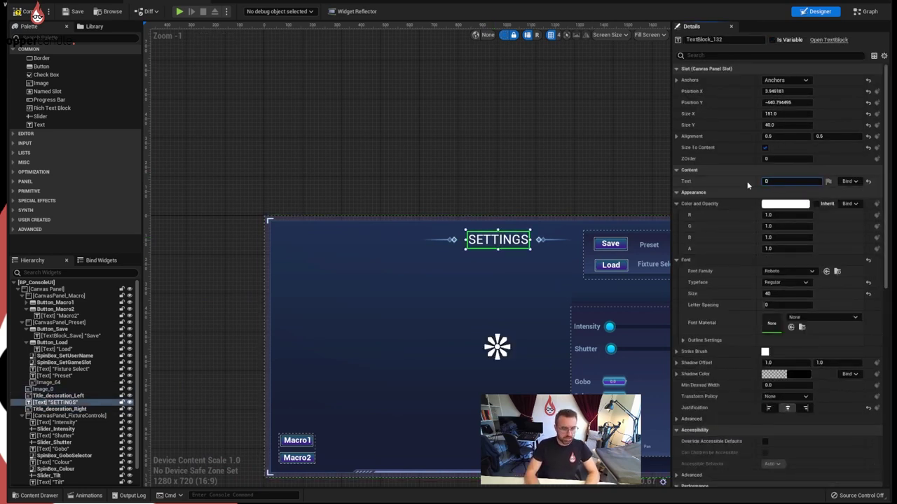
text(DMX Conso)
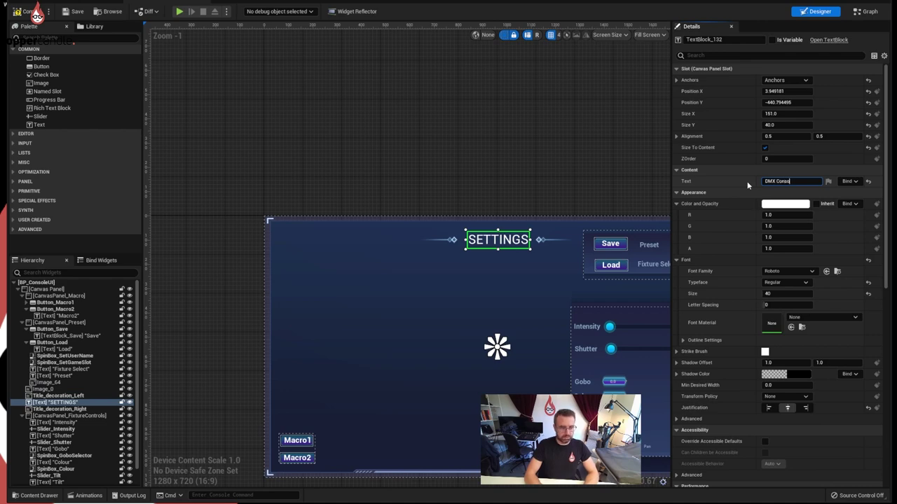
text(le)
click(551, 232)
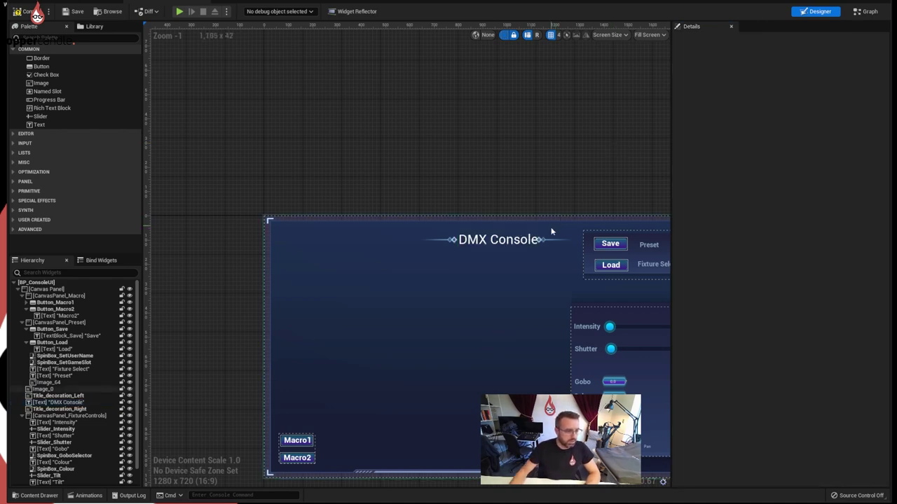
Step: Move Title_decoration_Right outward so that it clears the end of the title text
scroll(551, 232, up, 3)
click(536, 243)
drag(542, 241, 553, 243)
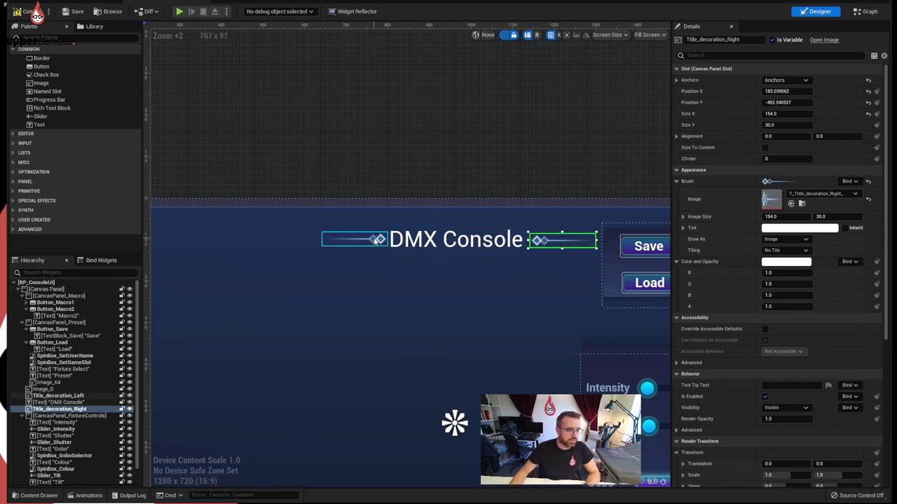
Step: Select the title text with both decorations, open their anchor presets, and clear the selection
scroll(469, 168, down, 4)
ctrl+click(425, 206)
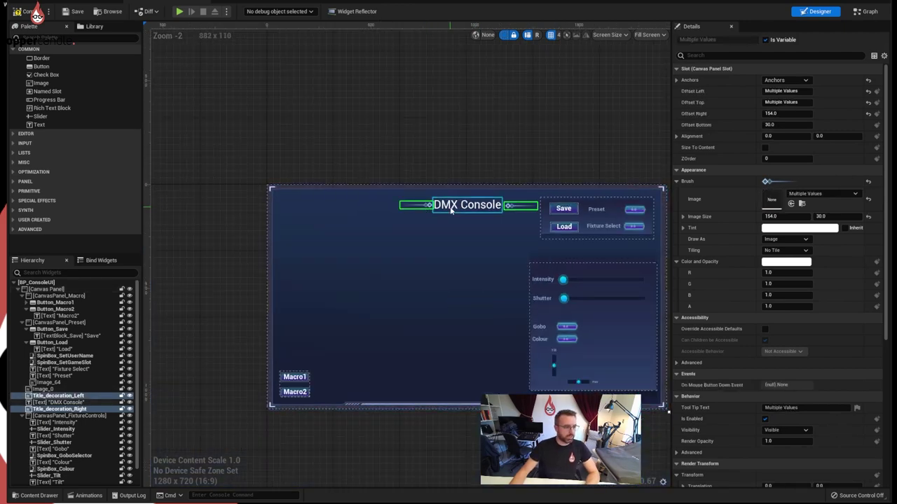
ctrl+click(451, 210)
right_drag(451, 210, 379, 244)
scroll(446, 201, down, 5)
scroll(445, 201, up, 5)
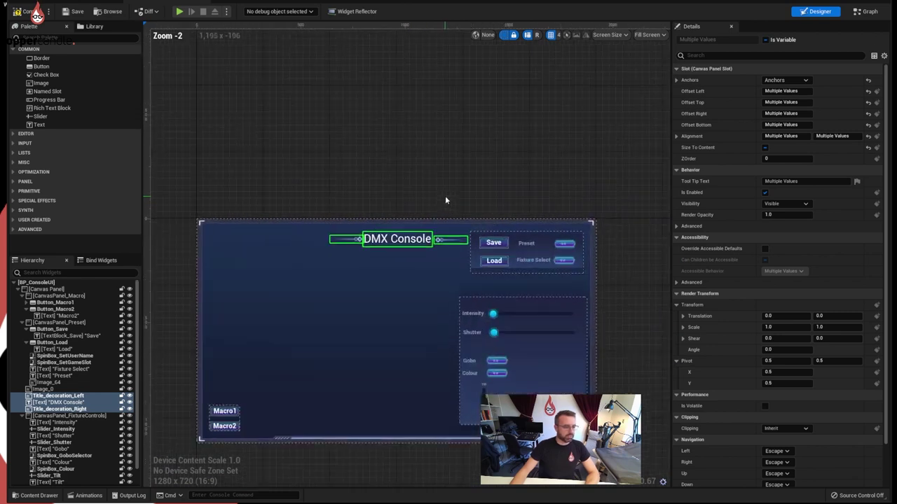
right_drag(445, 200, 519, 180)
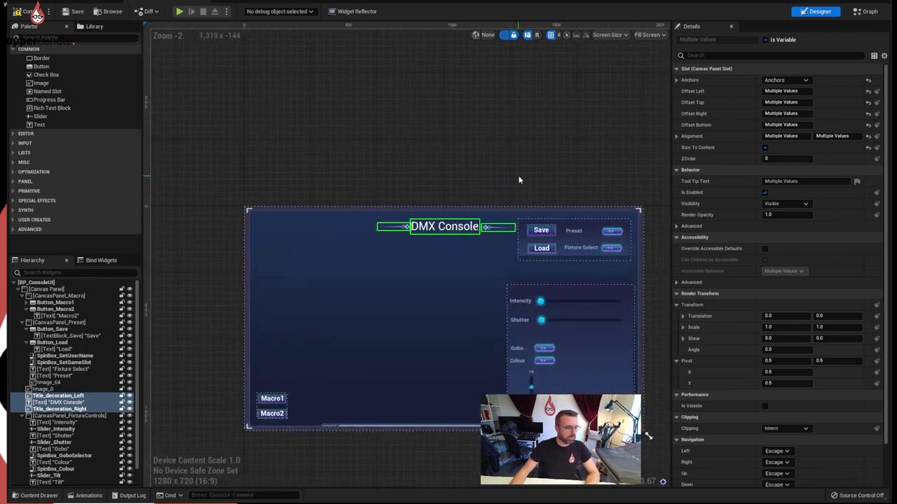
click(785, 80)
click(463, 189)
click(462, 189)
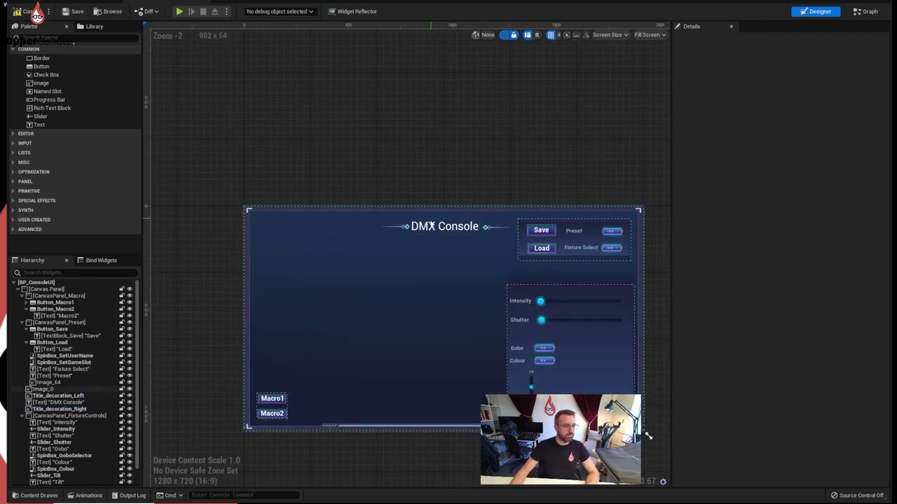
Step: Compile the widget, play the DMXConsole level to check the console layout, and stop the session
click(20, 14)
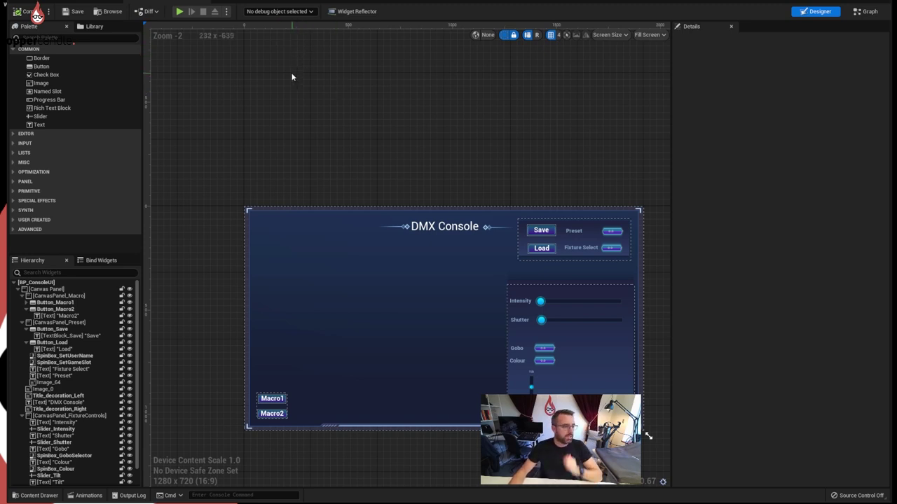
click(98, 3)
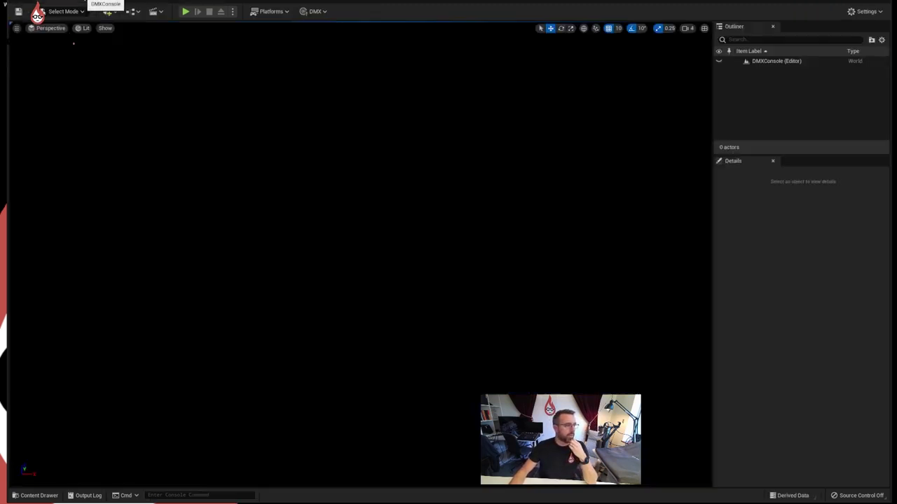
click(185, 12)
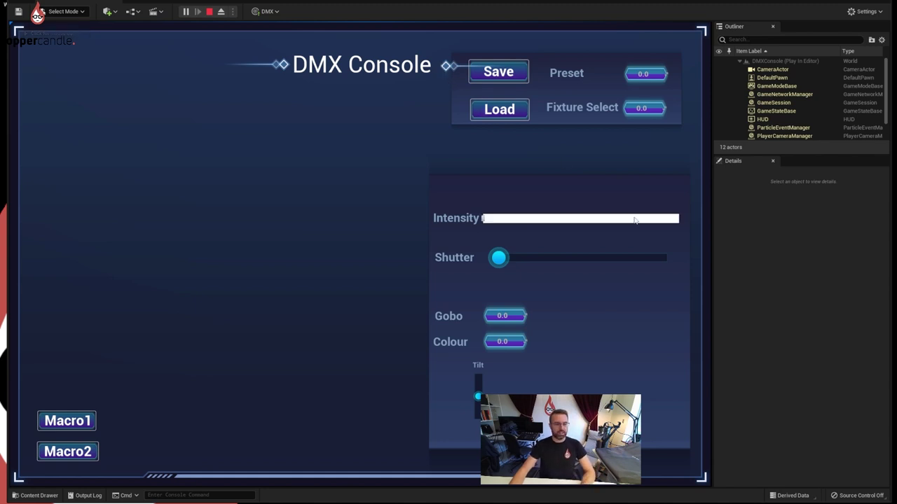
click(209, 11)
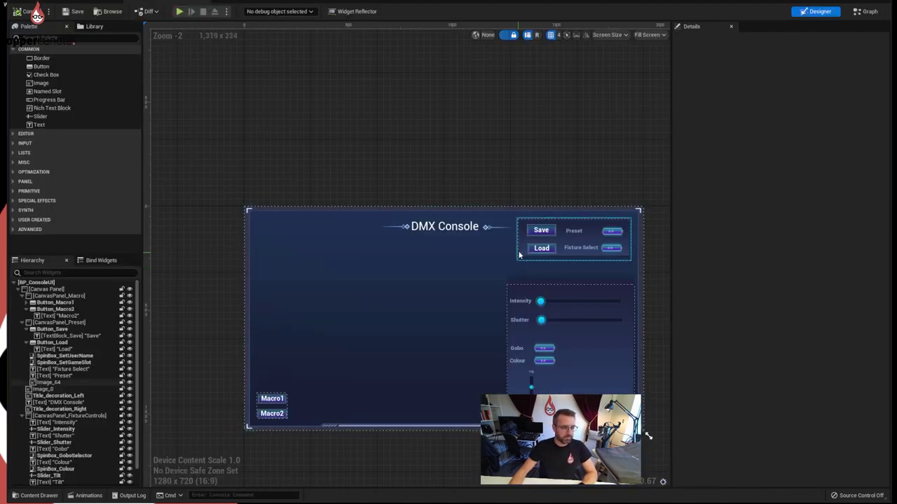
Step: Try shifting the preset panel's background image Image_64 downward, and undo the change
click(540, 256)
scroll(550, 264, up, 2)
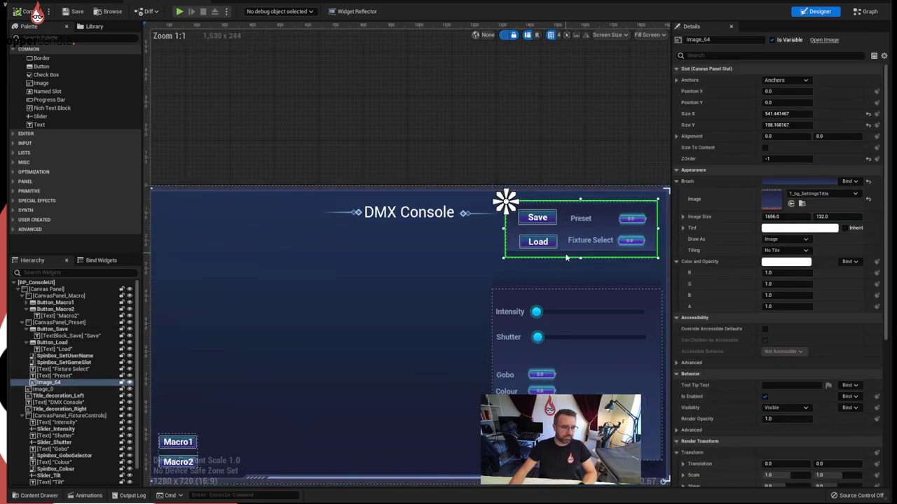
drag(565, 259, 569, 269)
key(ctrl+z)
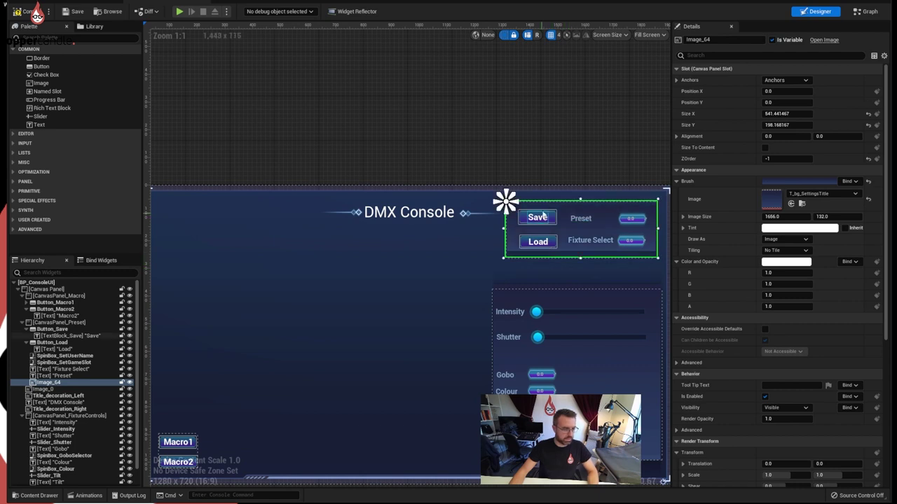
Step: Try moving CanvasPanel_Preset down on the canvas, and undo the accidental shifts of the main background Image_0
click(59, 322)
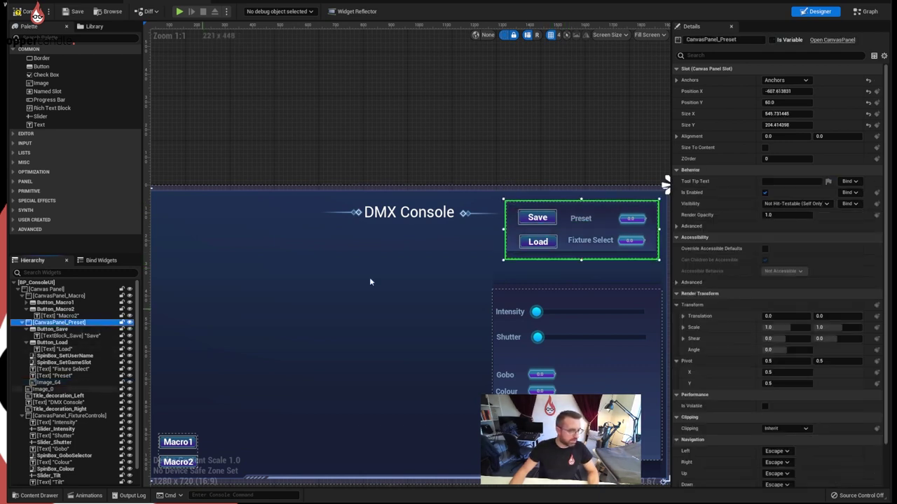
click(607, 270)
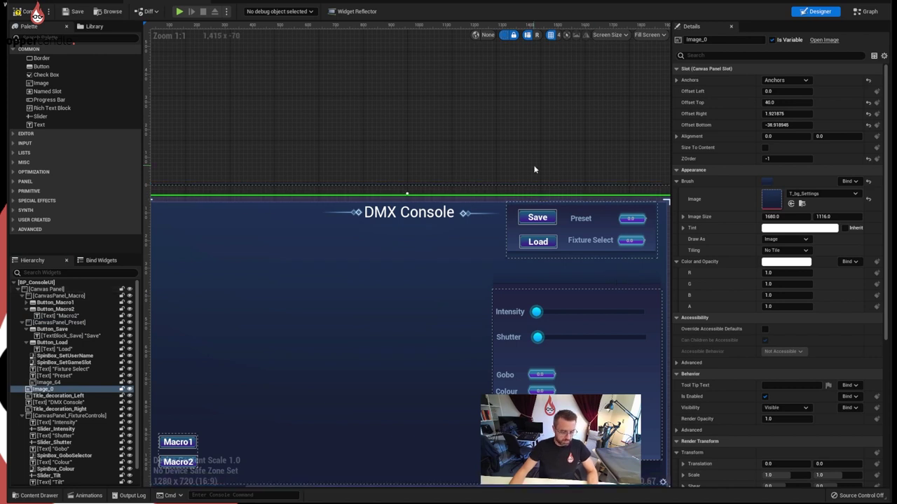
key(ctrl+z)
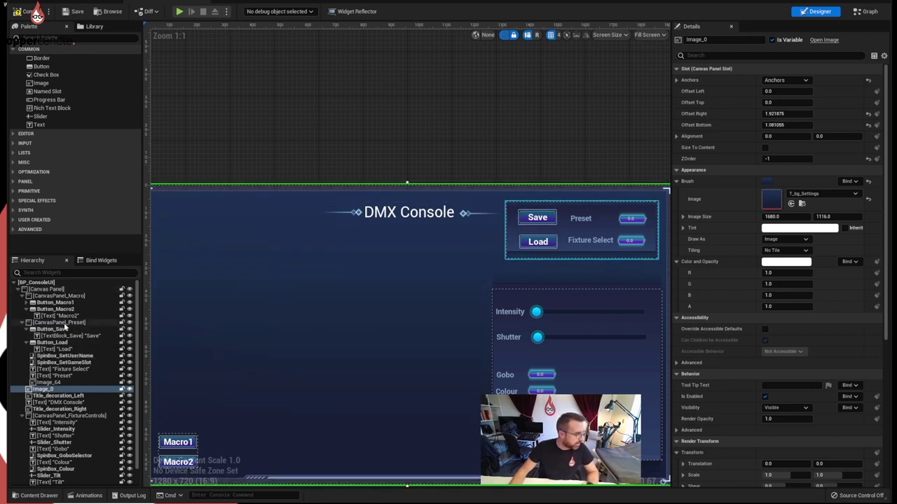
click(650, 245)
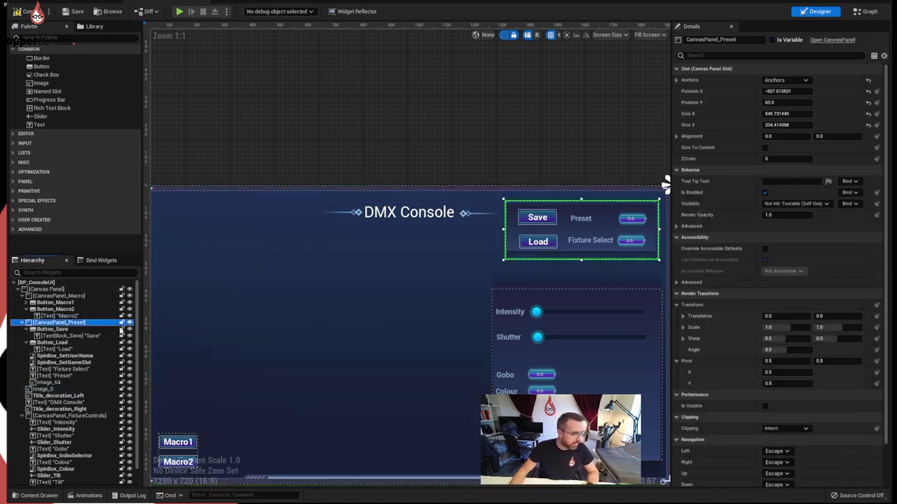
click(657, 219)
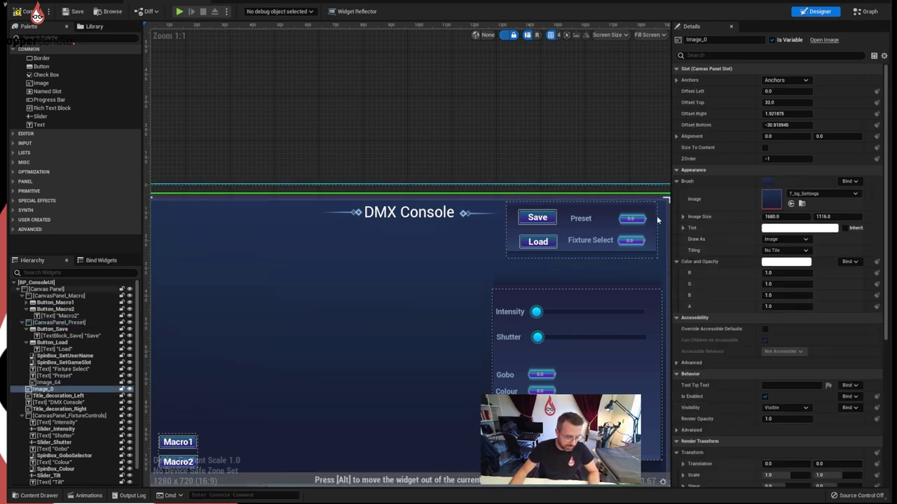
key(ctrl+z)
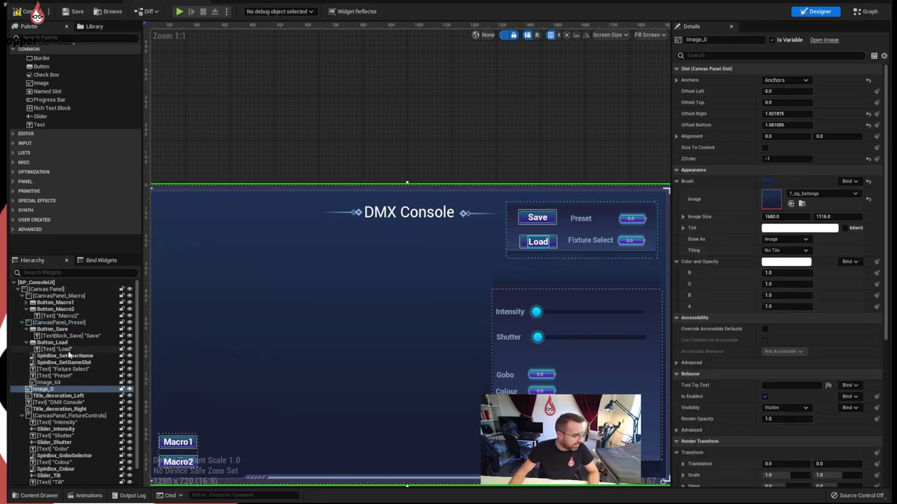
Step: Lower CanvasPanel_Preset below the title decoration through its position values, with Position X at about -610
click(67, 322)
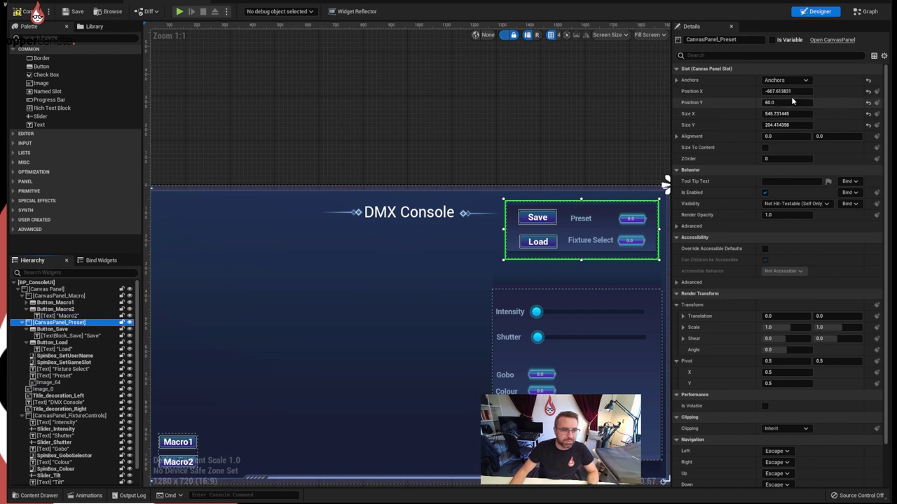
drag(788, 91, 814, 102)
click(787, 102)
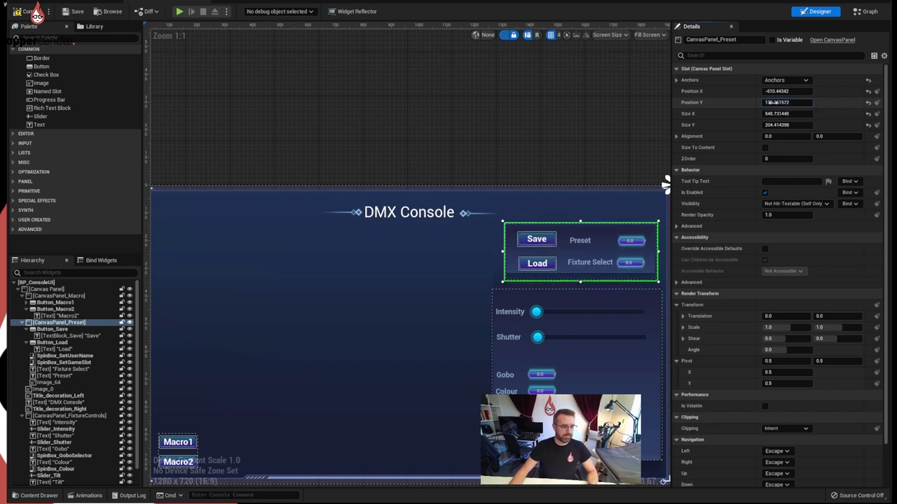
click(392, 149)
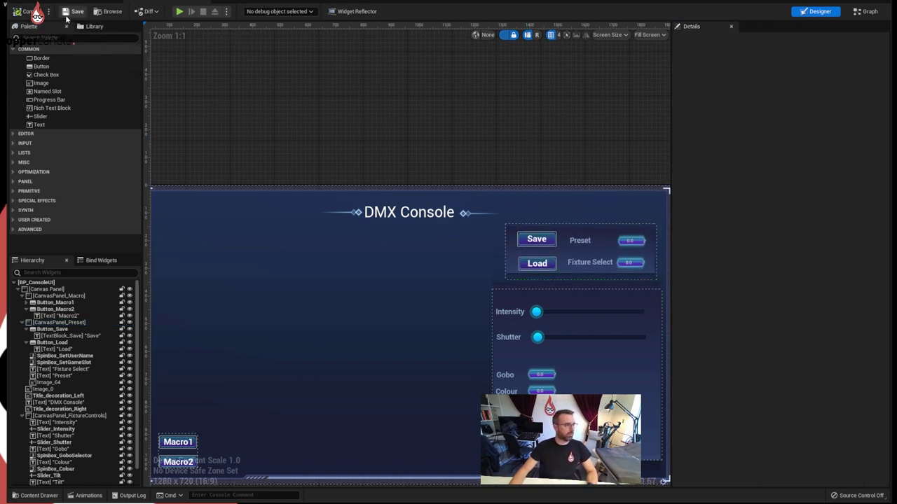
Step: Play the DMXConsole level, then set Fixture Select to 1 and test the Intensity slider on that fixture
click(92, 4)
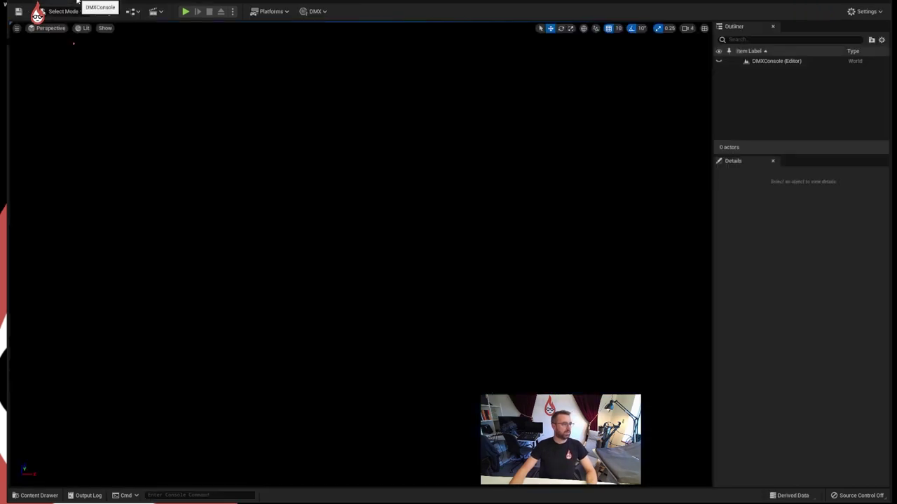
click(186, 11)
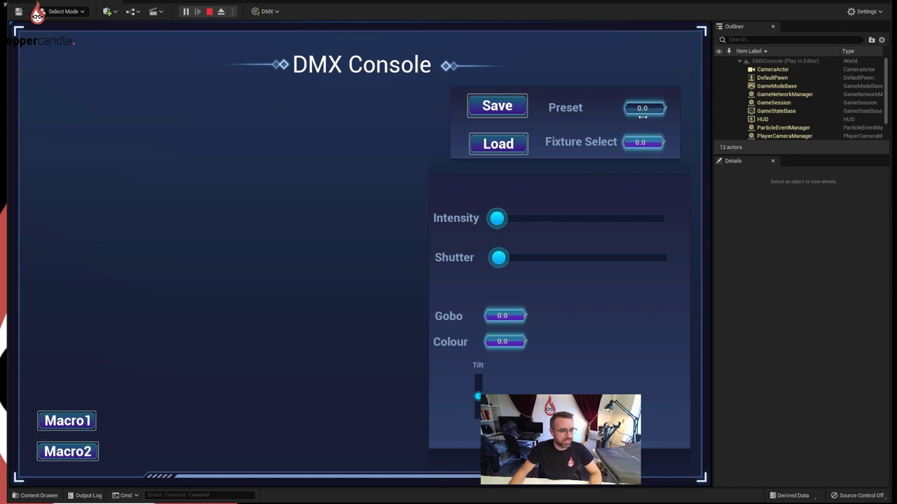
click(642, 142)
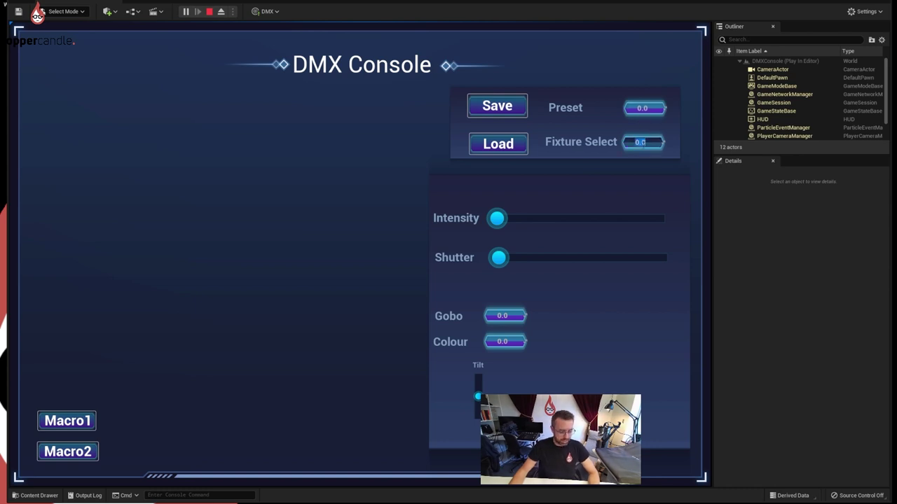
text(1)
key(Return)
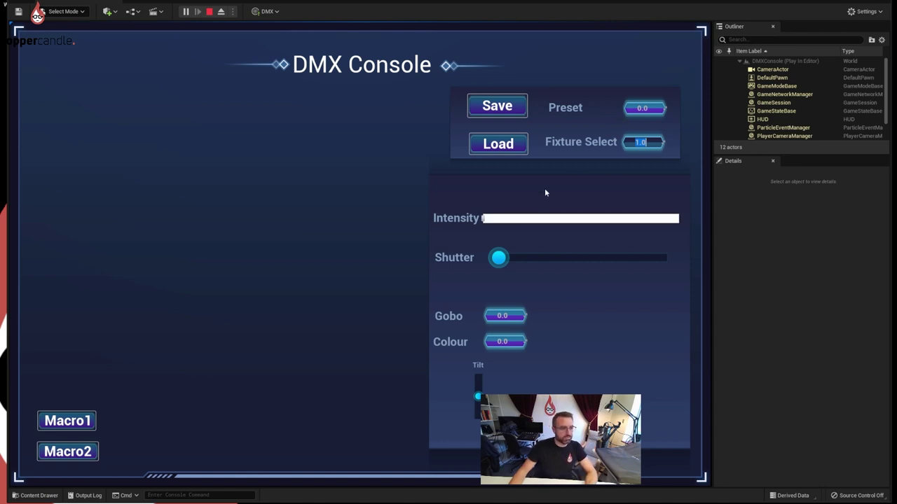
drag(485, 220, 684, 234)
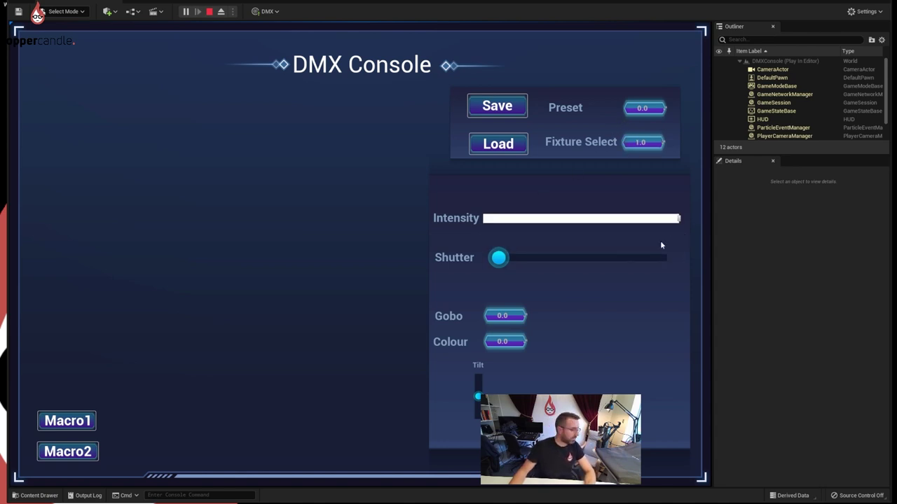
Step: Switch the running console back to the first fixture by setting Fixture Select to 0
click(643, 142)
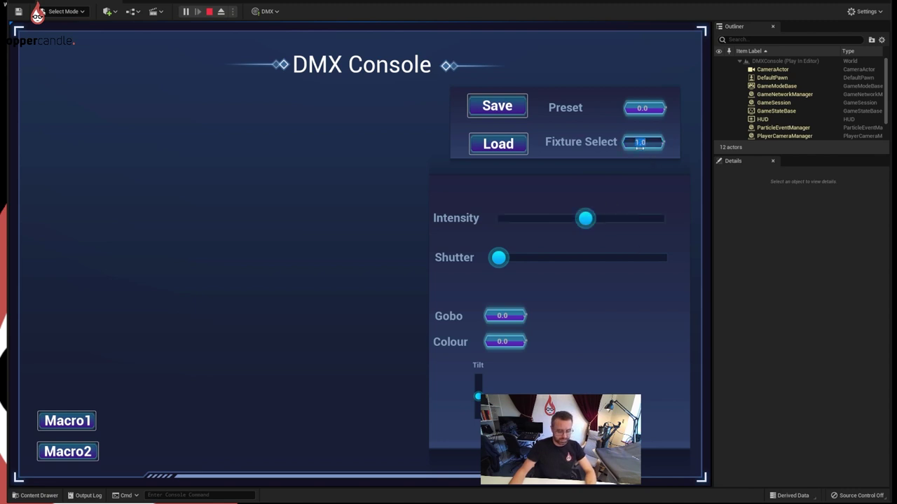
text(0)
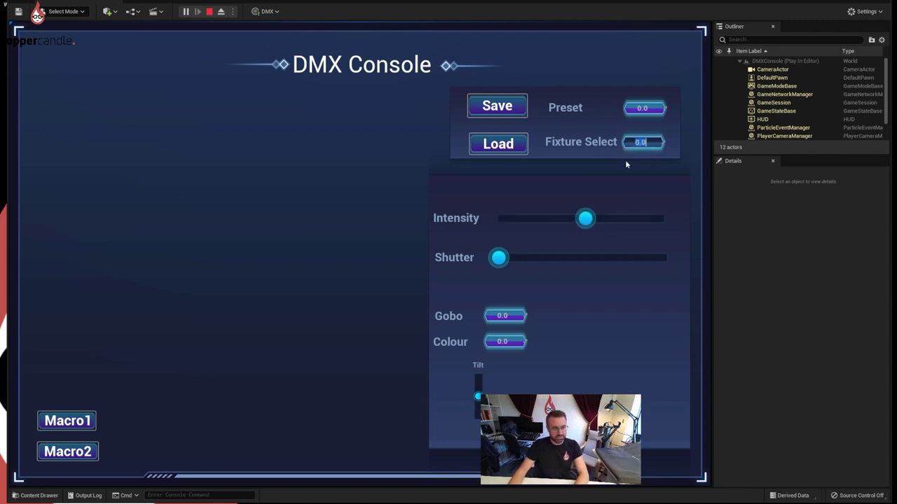
key(Return)
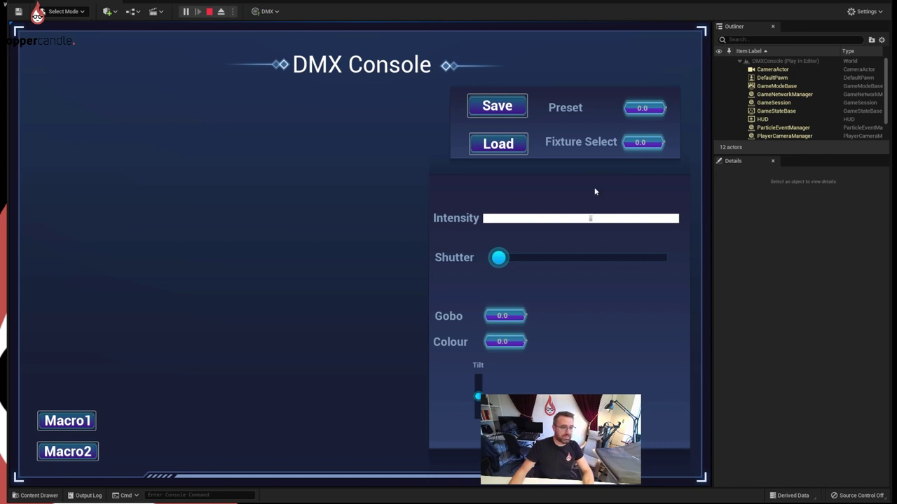
Step: Set Preset to 1 and test the Intensity slider, leaving it at about four fifths of its range
click(643, 108)
text(1)
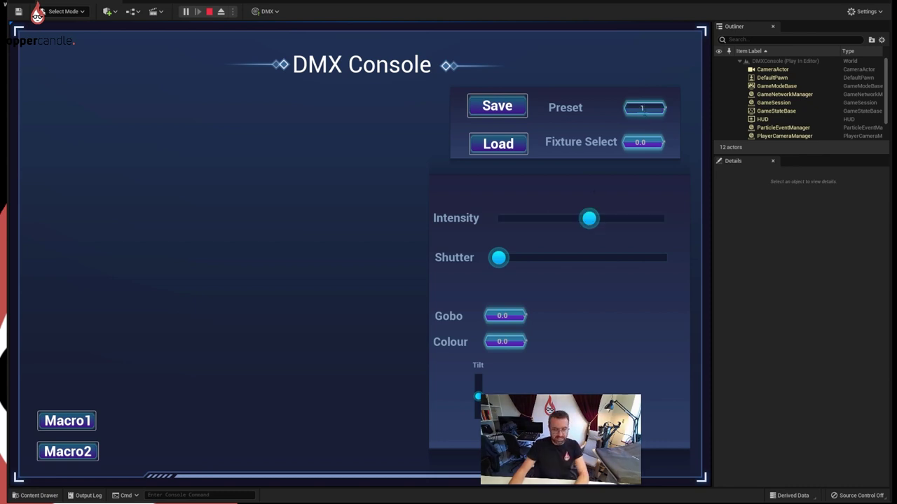
key(Return)
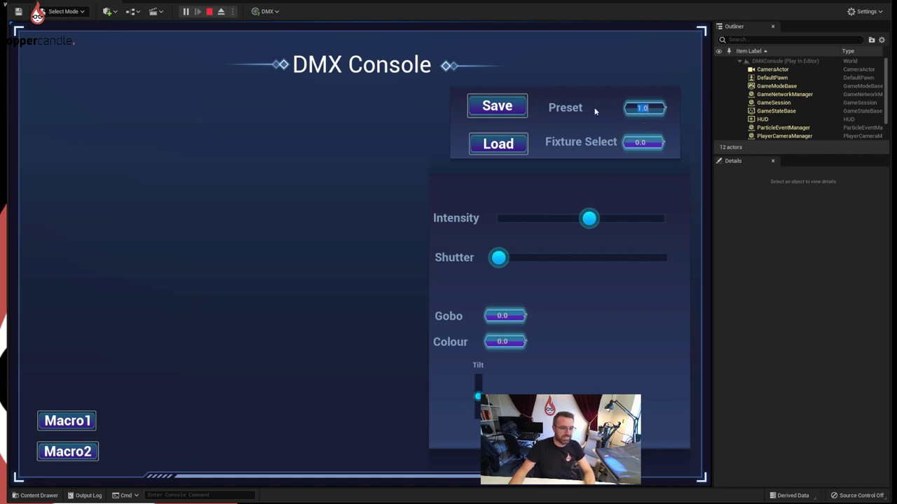
click(588, 219)
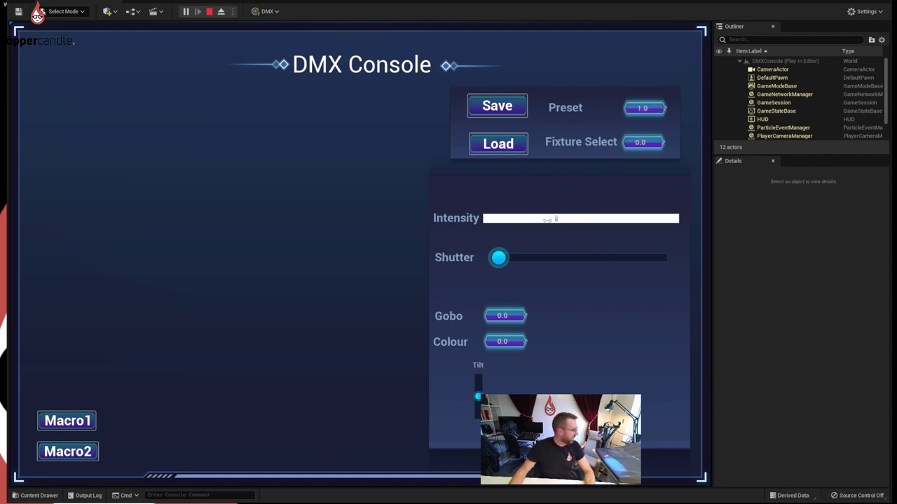
Step: Test the fixture controls with Gobo at 0, a raised Colour value and a small movement of the Tilt slider
click(488, 316)
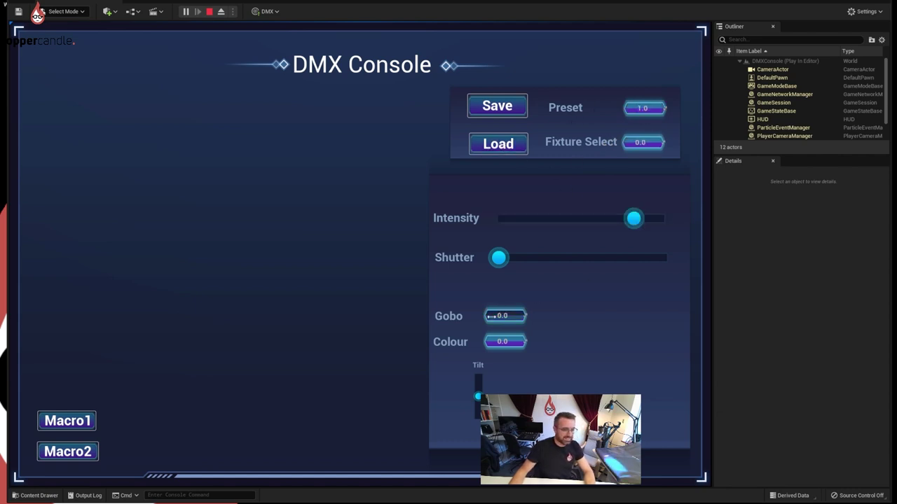
text(0)
key(Return)
click(506, 341)
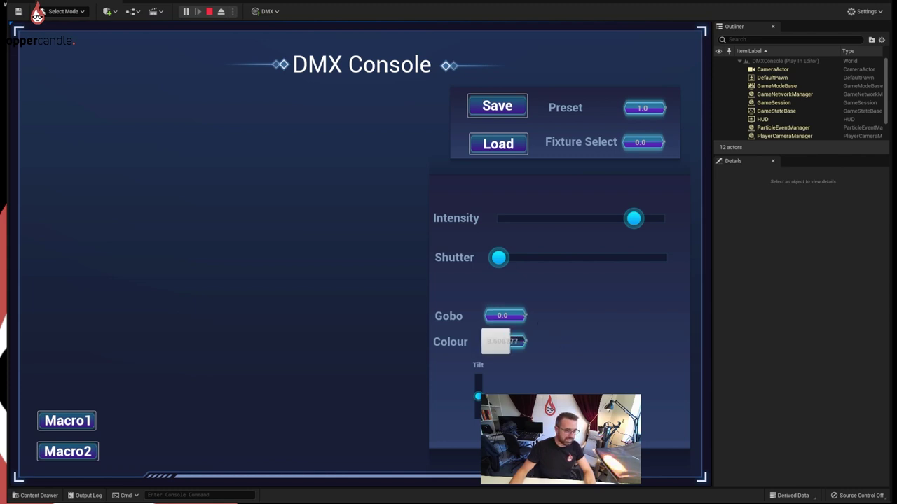
drag(506, 341, 519, 341)
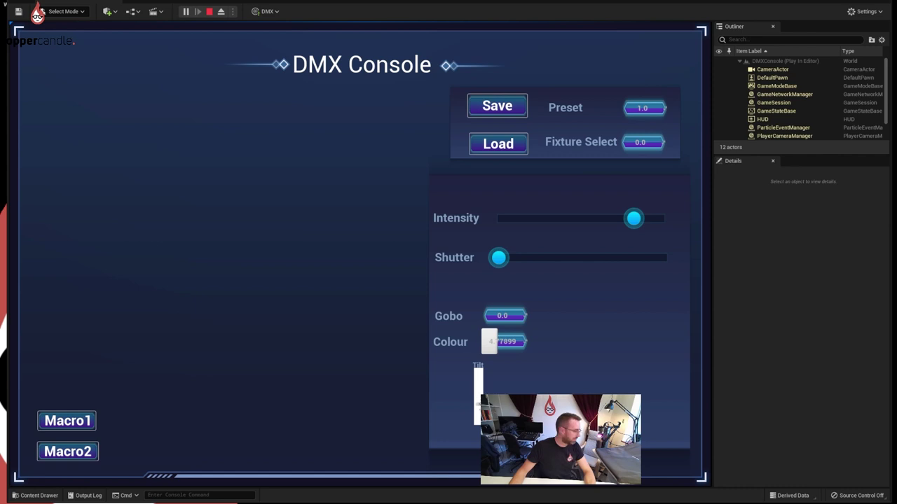
drag(478, 405, 477, 397)
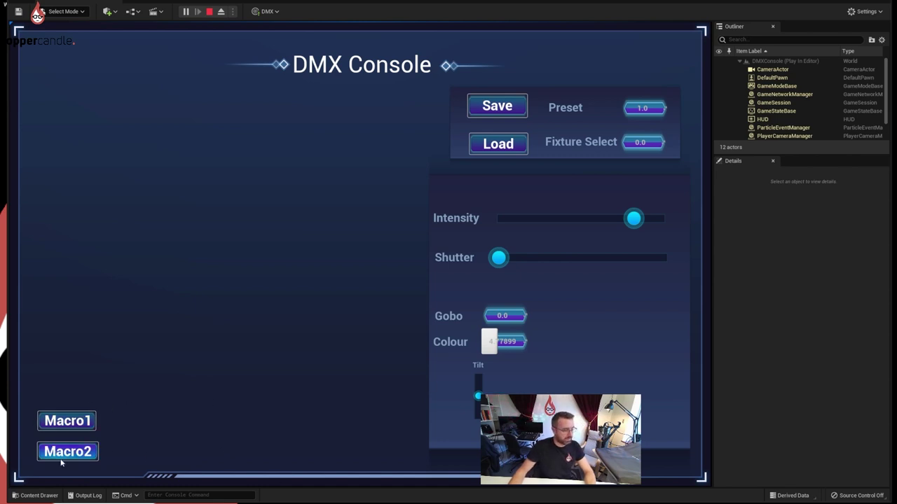
Step: Move the Shutter slider to about the middle of its range and set Fixture Select to 2
click(519, 258)
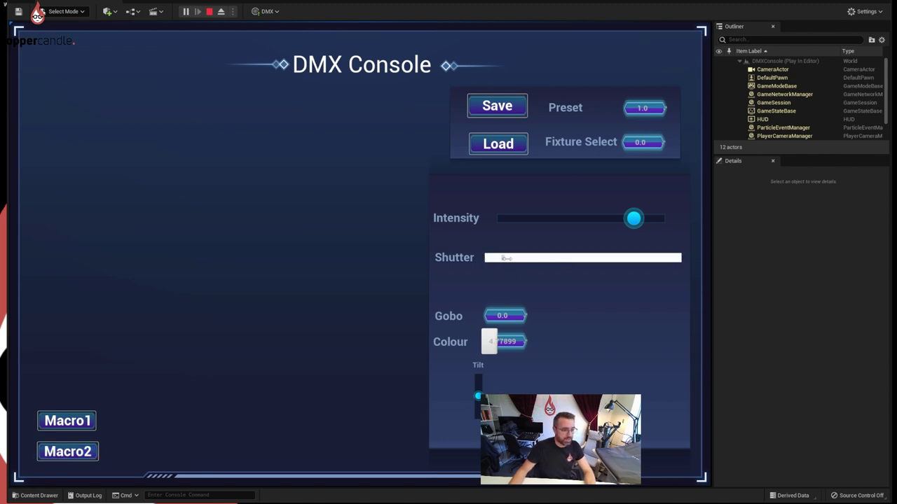
drag(517, 259, 584, 257)
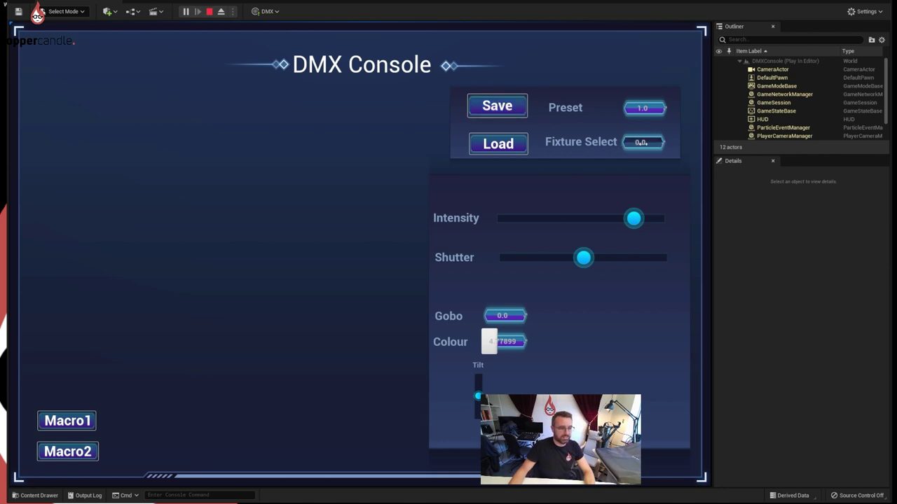
click(641, 142)
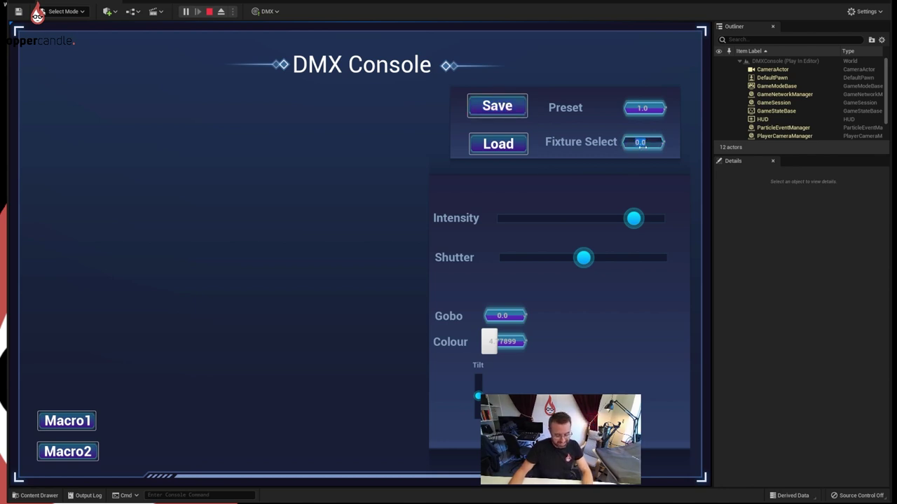
text(2)
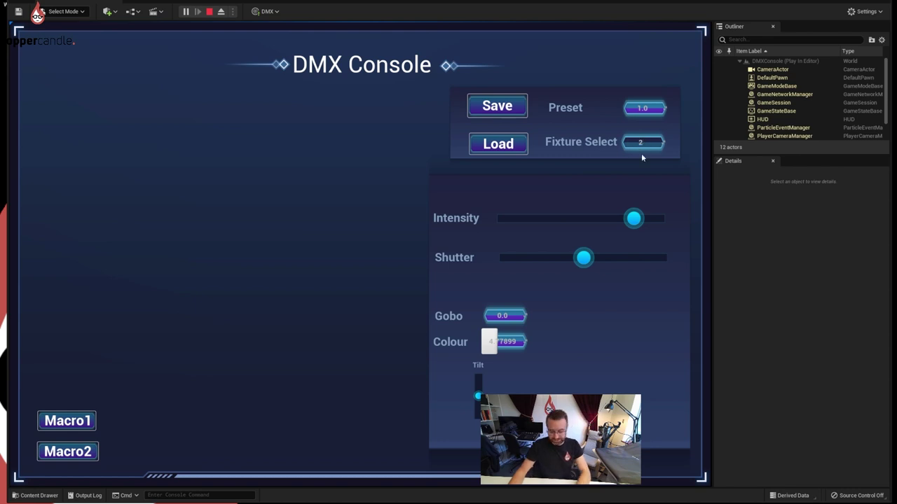